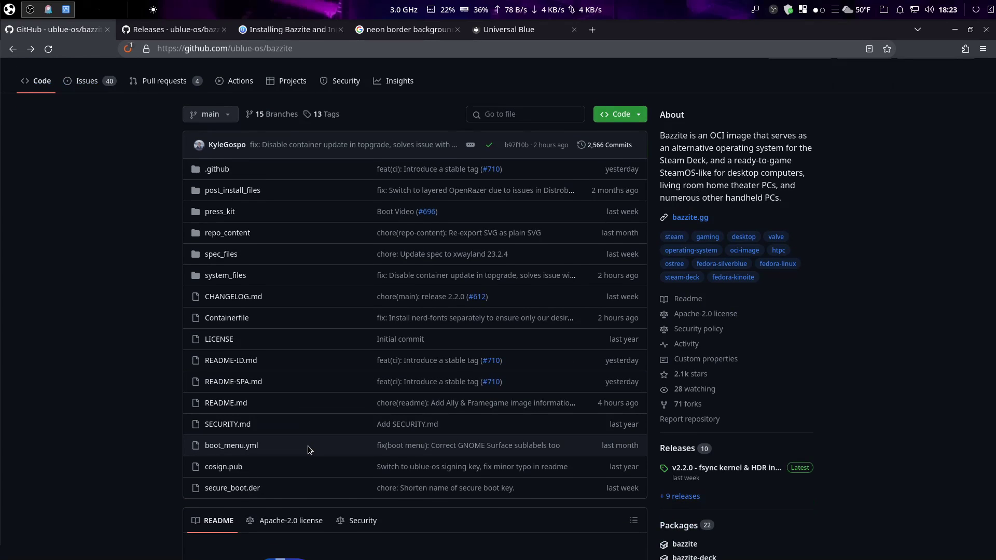
# Scroll the Bazzite README past the Table of Contents to the About & Features section
pyautogui.scroll(-5, 308, 449)
pyautogui.scroll(-5, 309, 449)
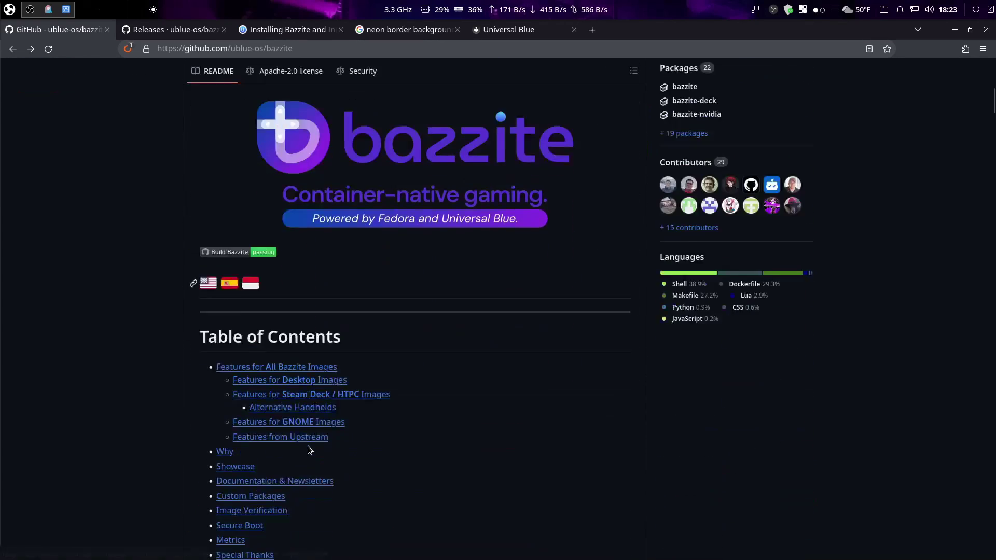
pyautogui.scroll(-5, 308, 449)
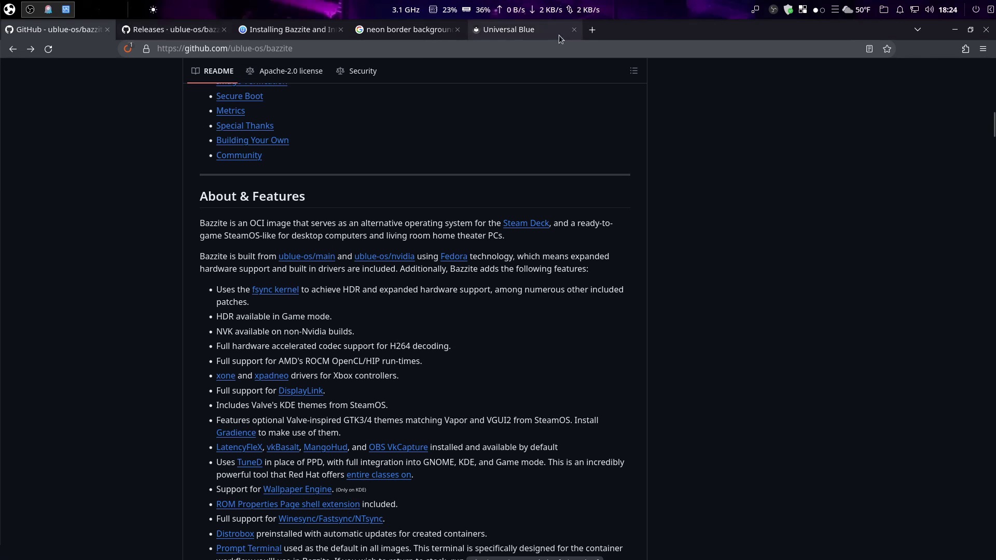
# Look over the Universal Blue homepage, then switch back to the Bazzite GitHub README tab
pyautogui.click(495, 32)
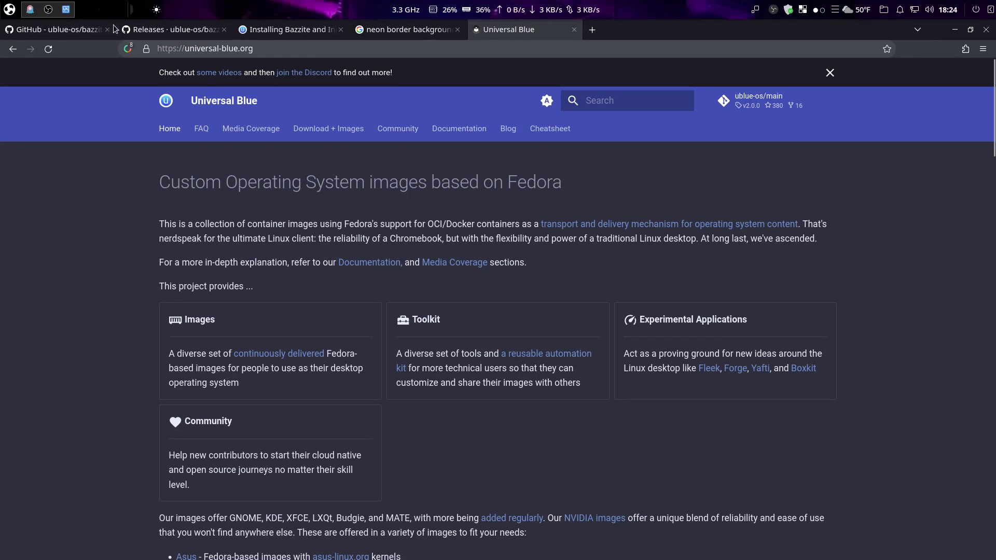
pyautogui.click(43, 30)
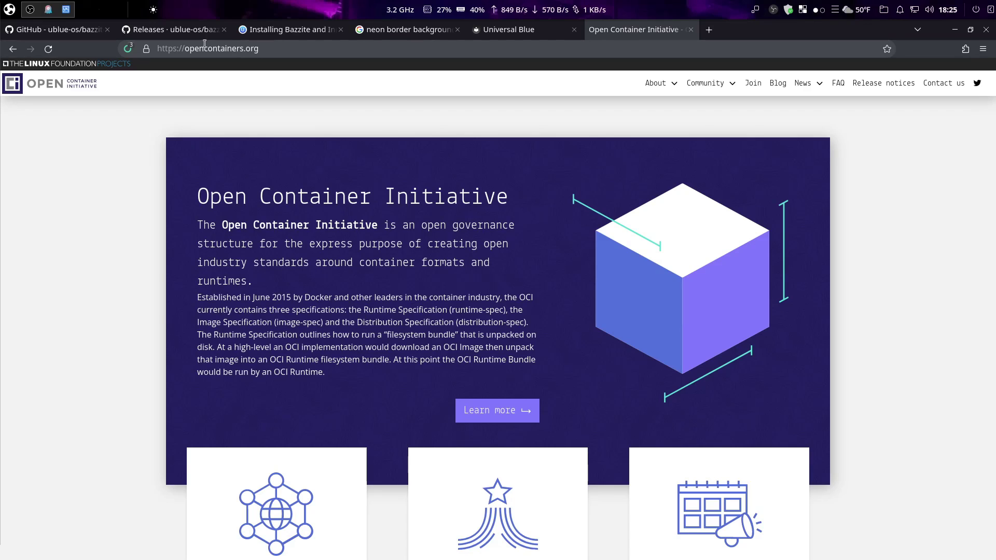
# Switch to the Universal Blue tab showing universal-blue.org
pyautogui.click(490, 33)
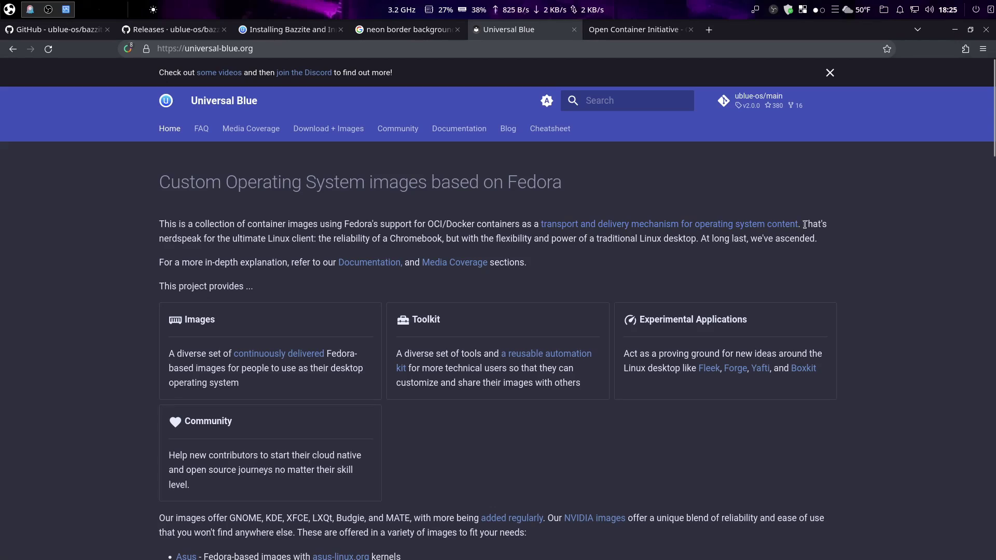
# Highlight and clear the intro sentence, then return to the Bazzite GitHub README
pyautogui.moveTo(804, 224); pyautogui.dragTo(607, 207)
pyautogui.moveTo(273, 209); pyautogui.dragTo(803, 218)
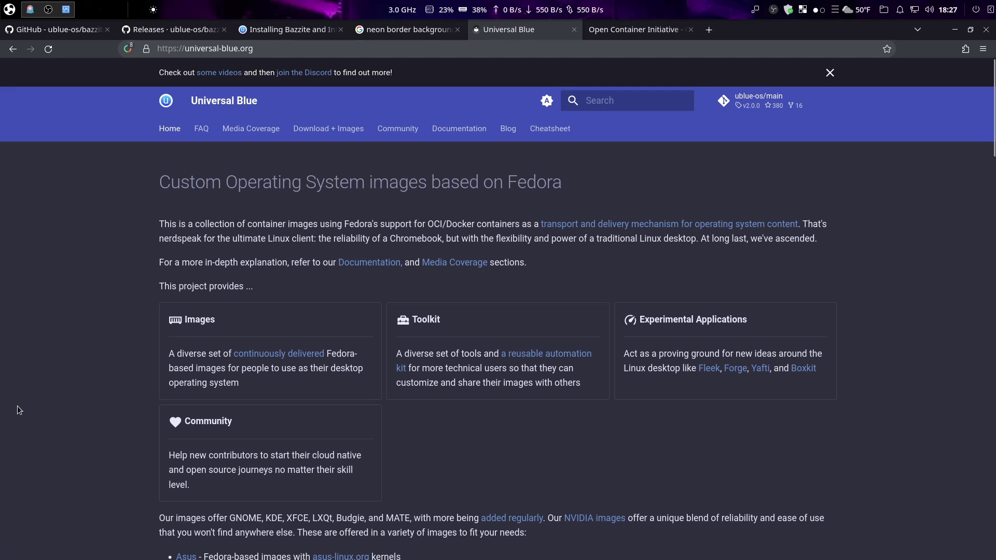
pyautogui.hotkey('ctrl', 'Tab')
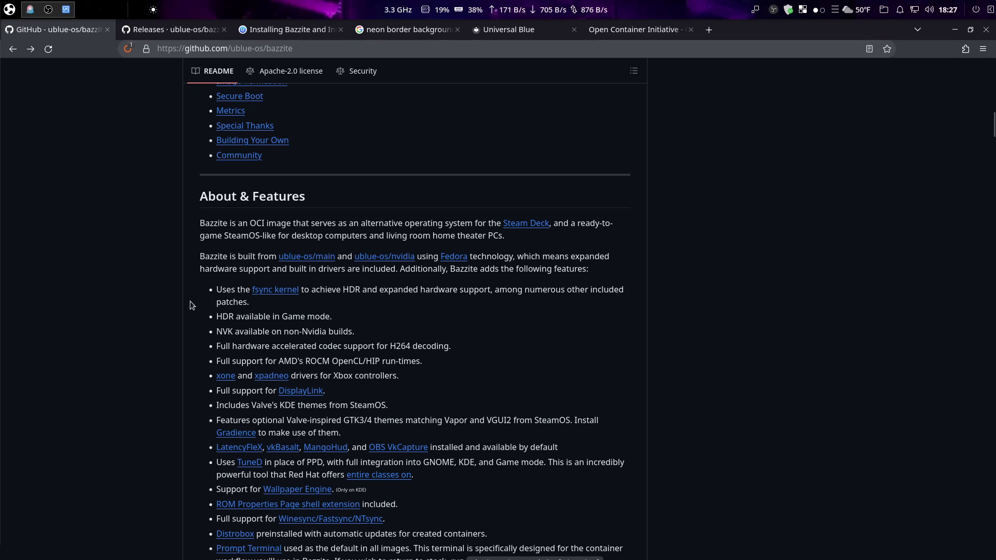
# Scroll through the README's feature list, Desktop and Steam Deck/HTPC sections
pyautogui.scroll(-5, 225, 310)
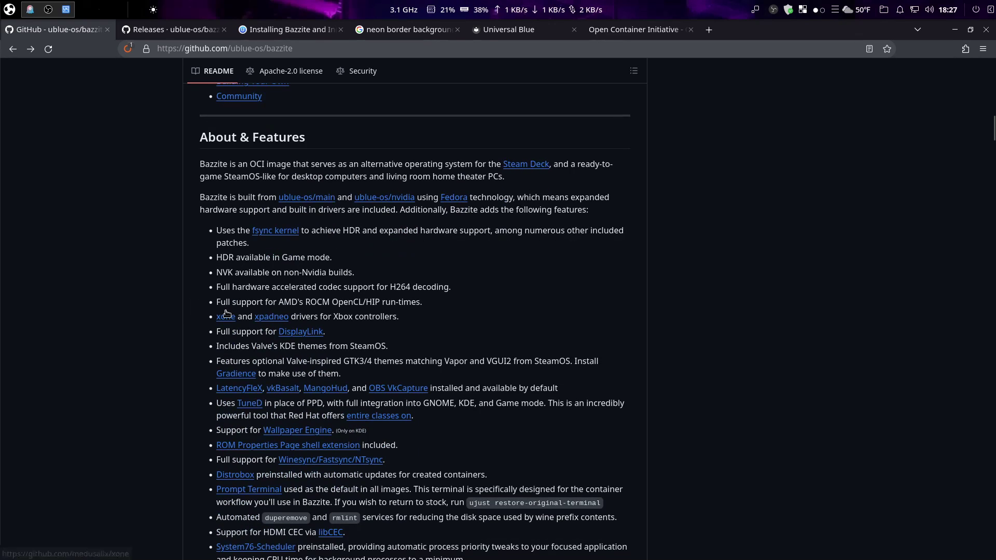
pyautogui.scroll(-4, 225, 311)
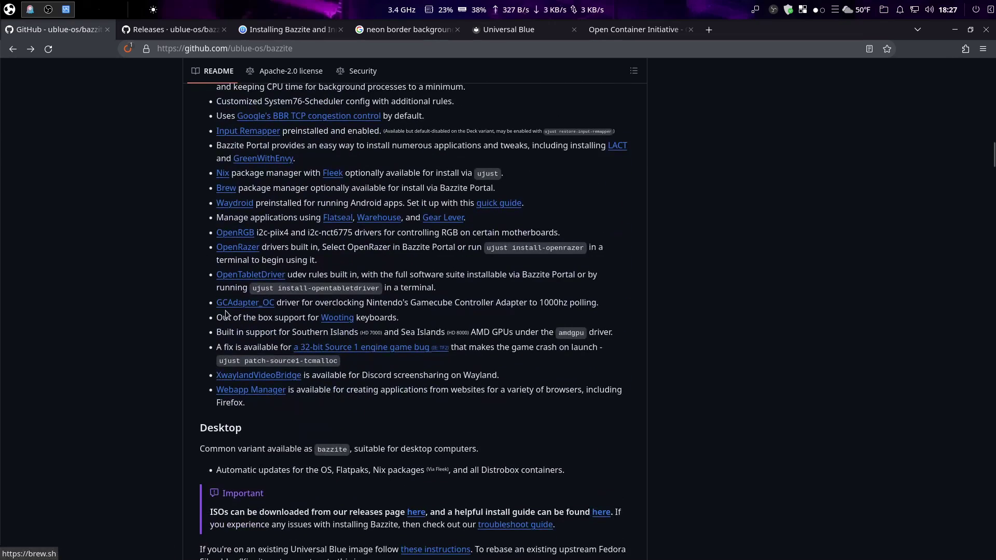
pyautogui.scroll(-2, 226, 313)
pyautogui.scroll(3, 231, 284)
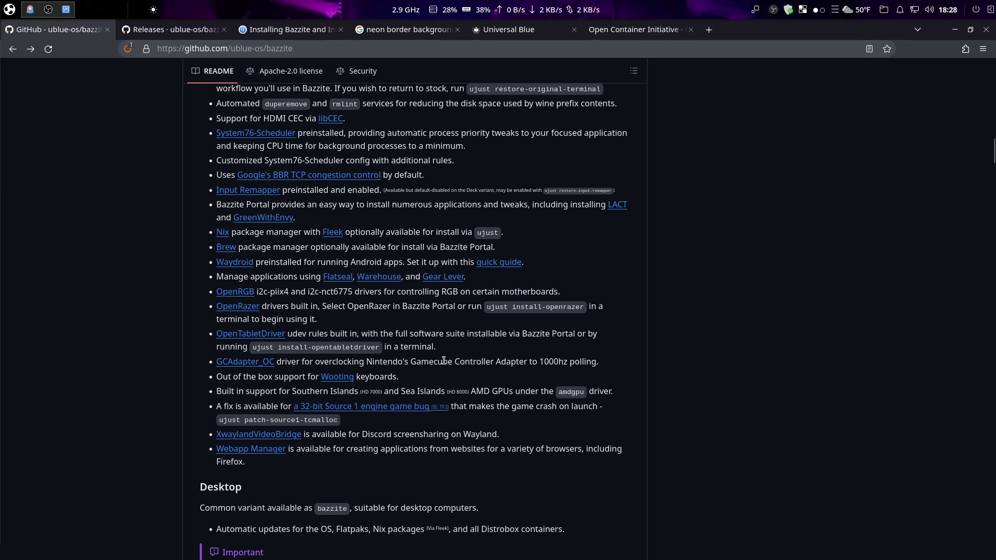
pyautogui.scroll(-5, 441, 363)
pyautogui.scroll(-3, 442, 367)
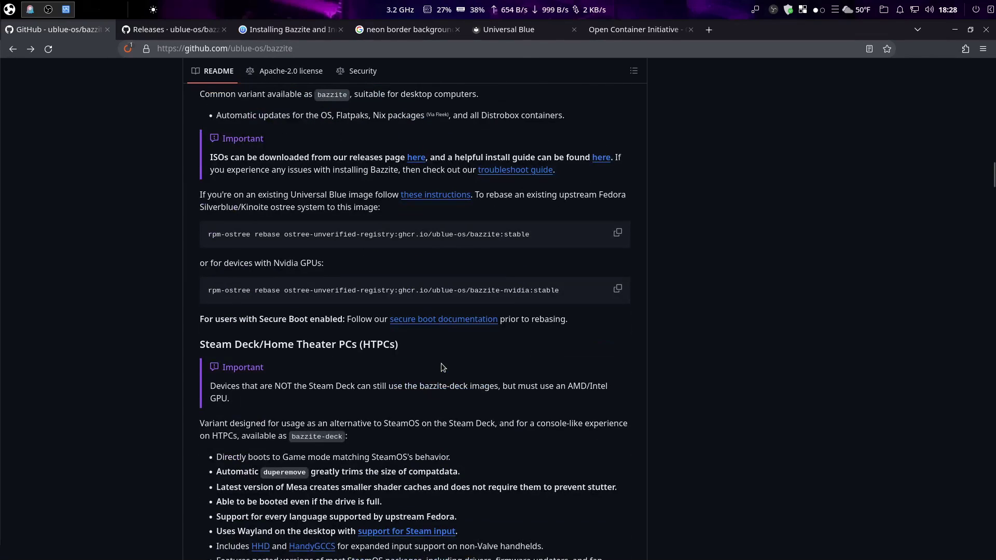
pyautogui.scroll(-5, 442, 368)
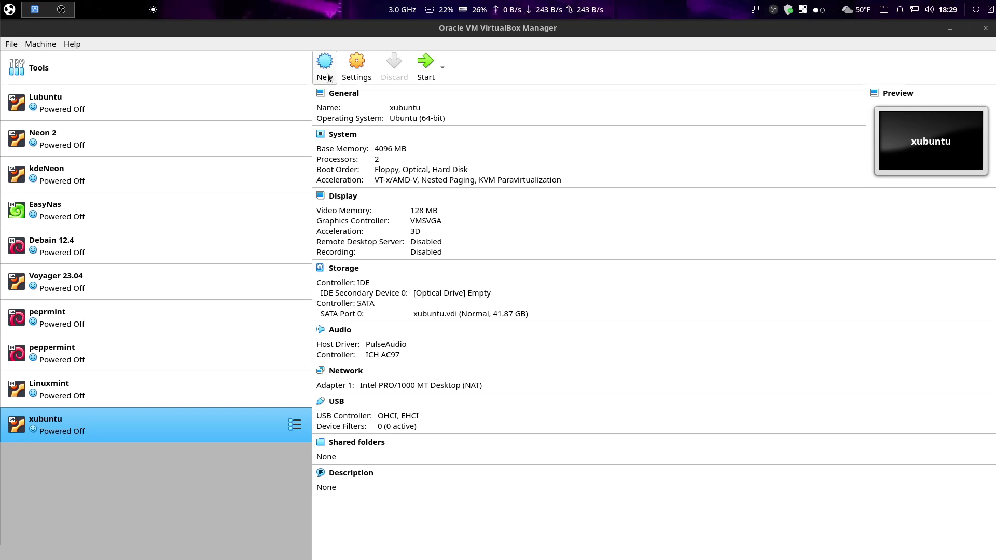
# Create a new VM named 'Bazzite' with type Linux and version Fedora (64-bit)
pyautogui.click(327, 77)
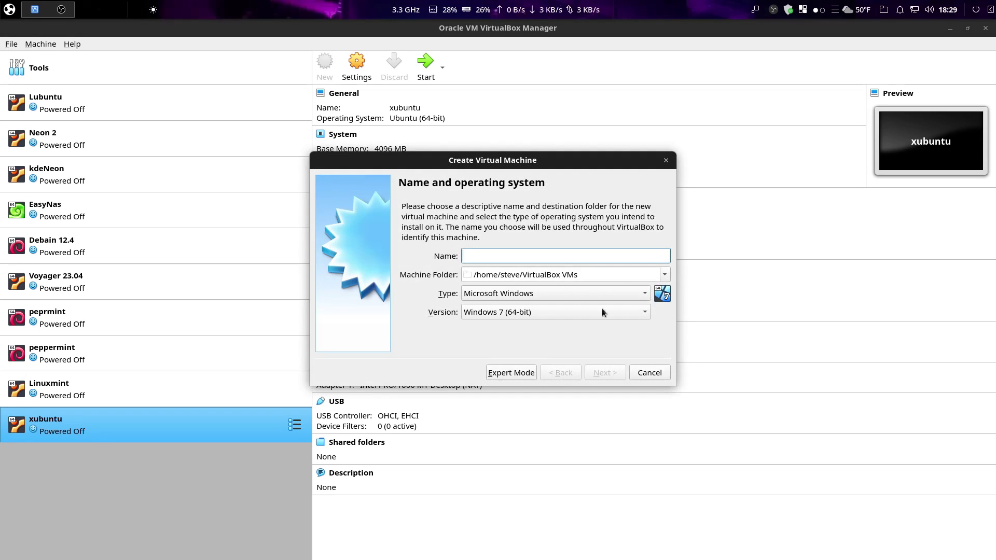
pyautogui.write('Bazzite')
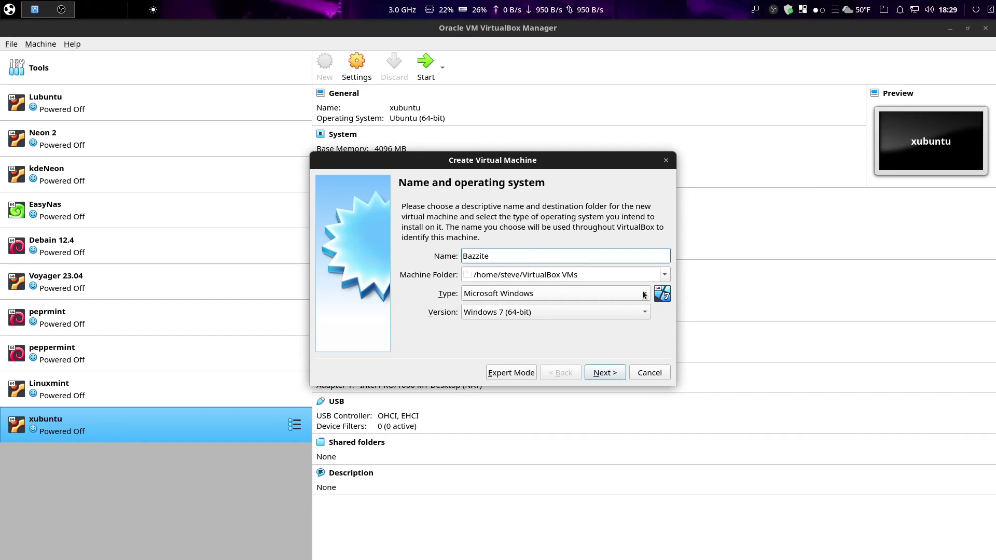
pyautogui.click(642, 291)
pyautogui.click(550, 311)
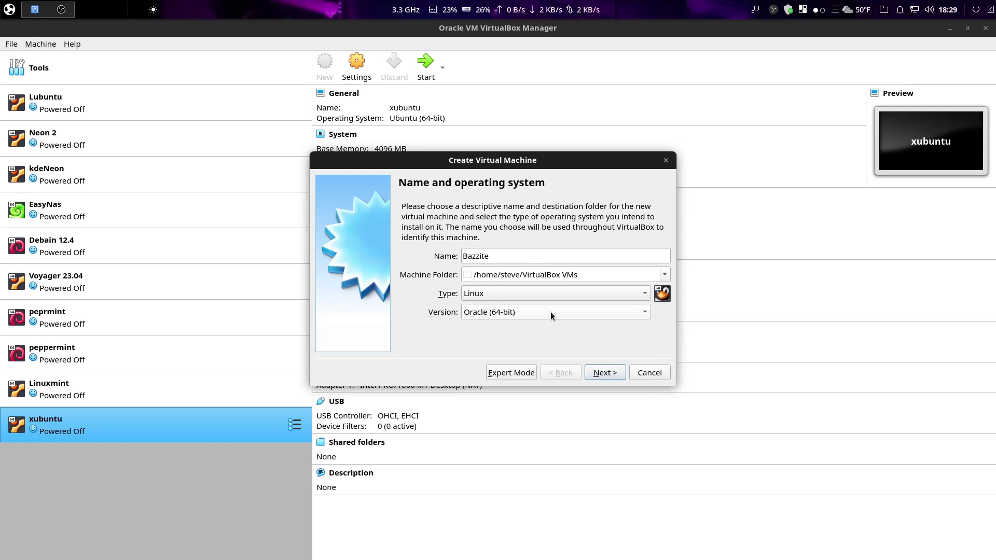
pyautogui.click(635, 313)
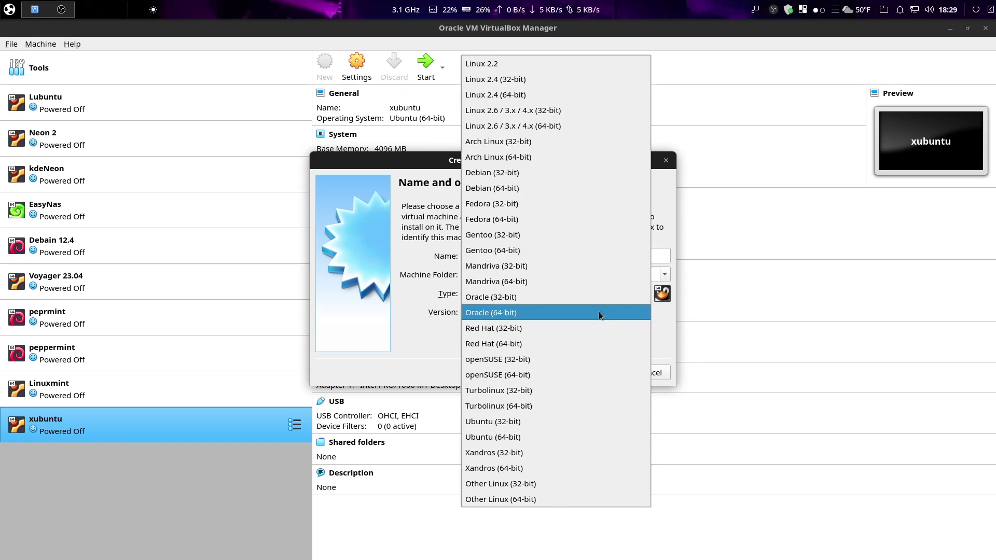
pyautogui.click(528, 218)
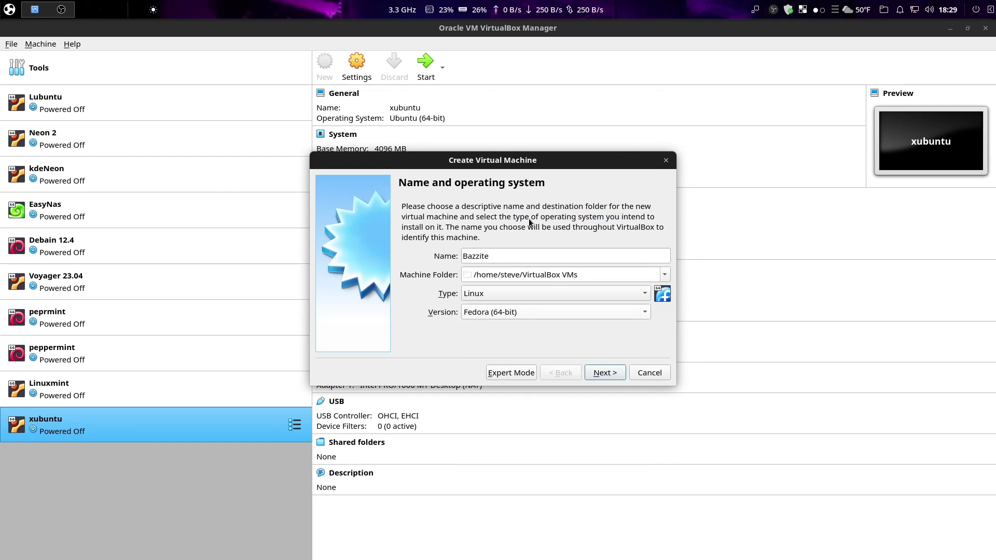
pyautogui.click(609, 373)
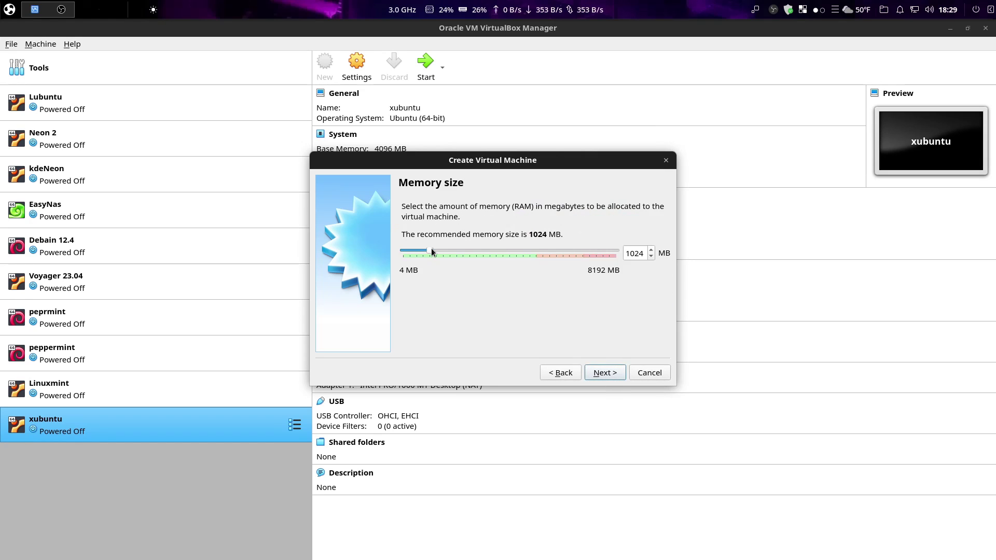
# Allocate 4096 MB of memory and choose to create a new virtual hard disk
pyautogui.moveTo(430, 248); pyautogui.dragTo(509, 256)
pyautogui.click(605, 372)
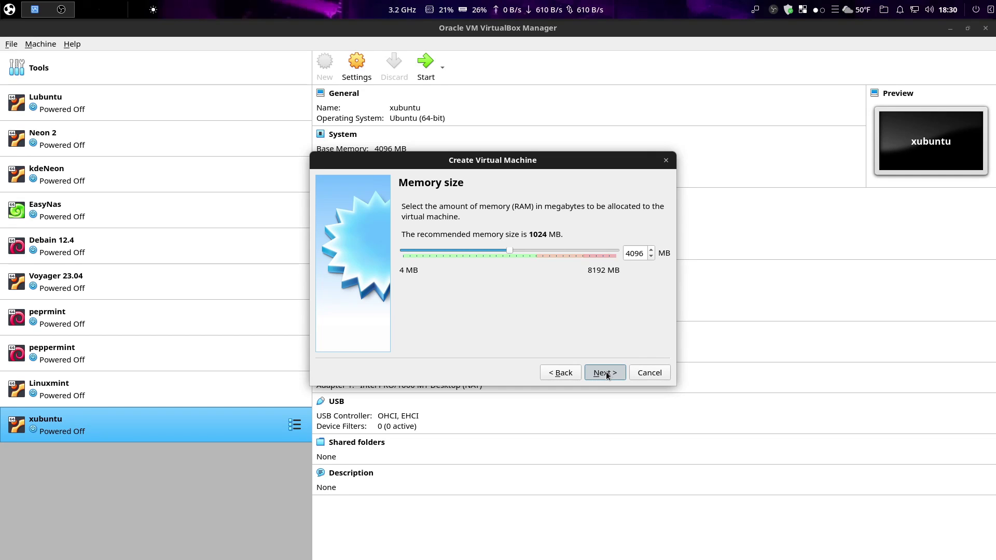
pyautogui.click(606, 373)
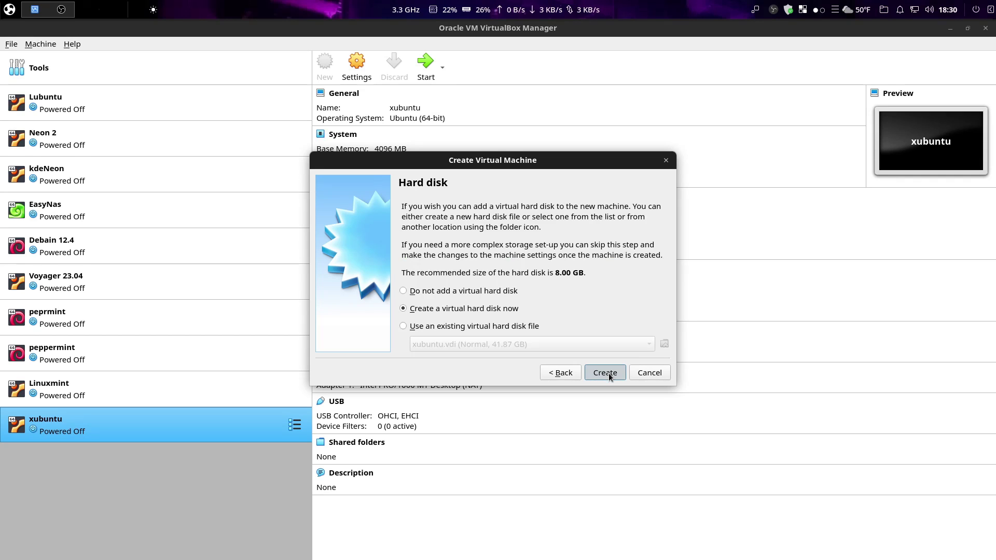
pyautogui.click(608, 372)
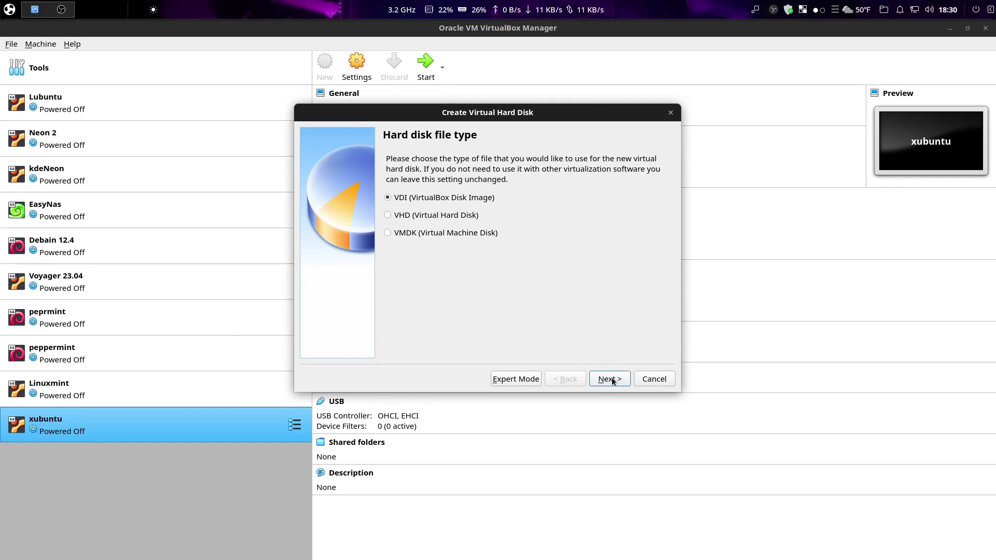
# Keep the VDI disk file type with dynamically allocated storage
pyautogui.click(613, 381)
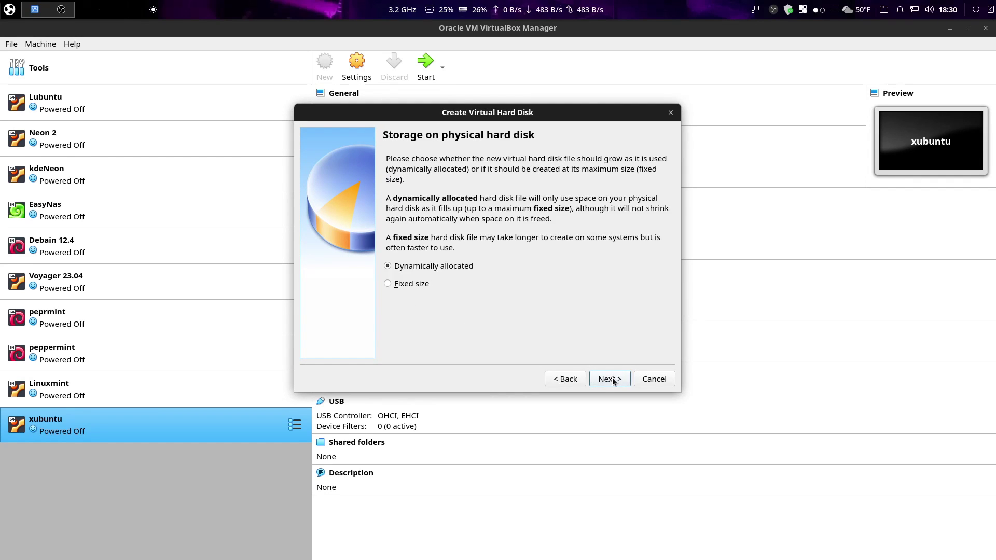
pyautogui.click(564, 379)
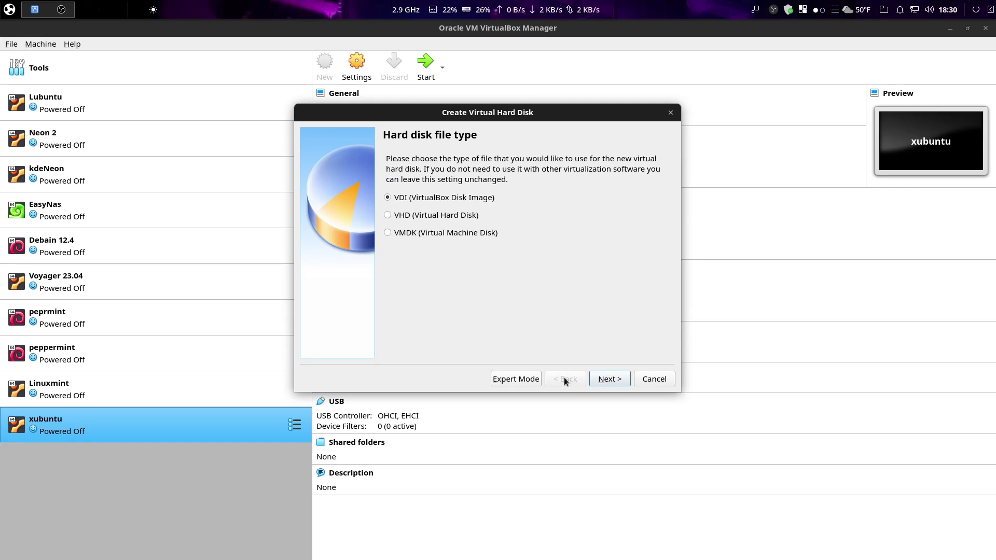
pyautogui.click(615, 380)
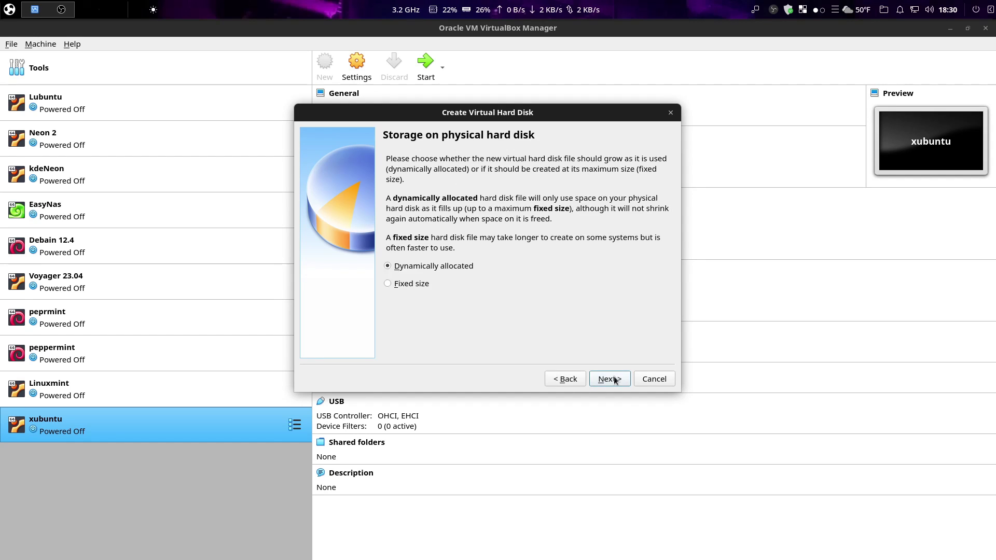
pyautogui.click(615, 380)
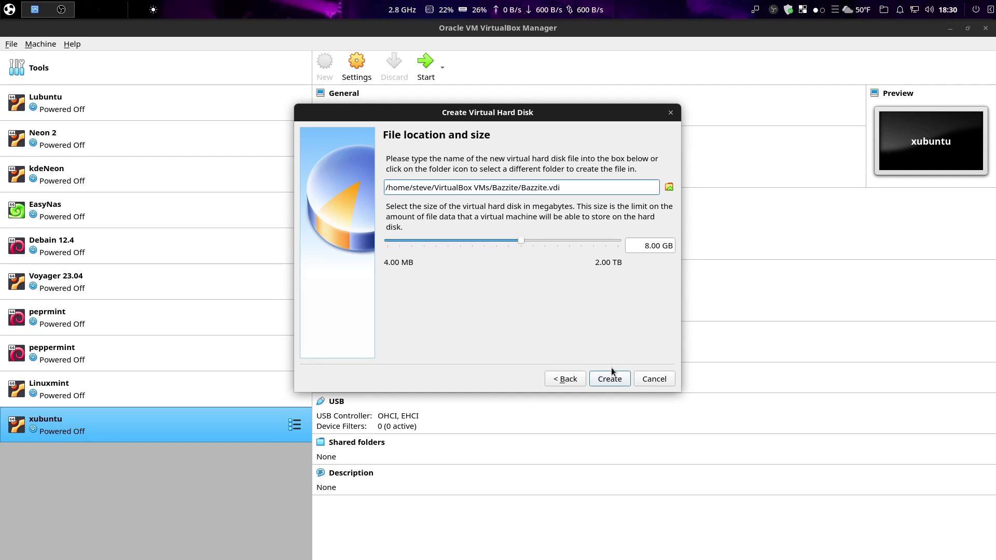
# Set the virtual disk size to 80.00 GB and create the disk
pyautogui.moveTo(521, 240); pyautogui.dragTo(555, 250)
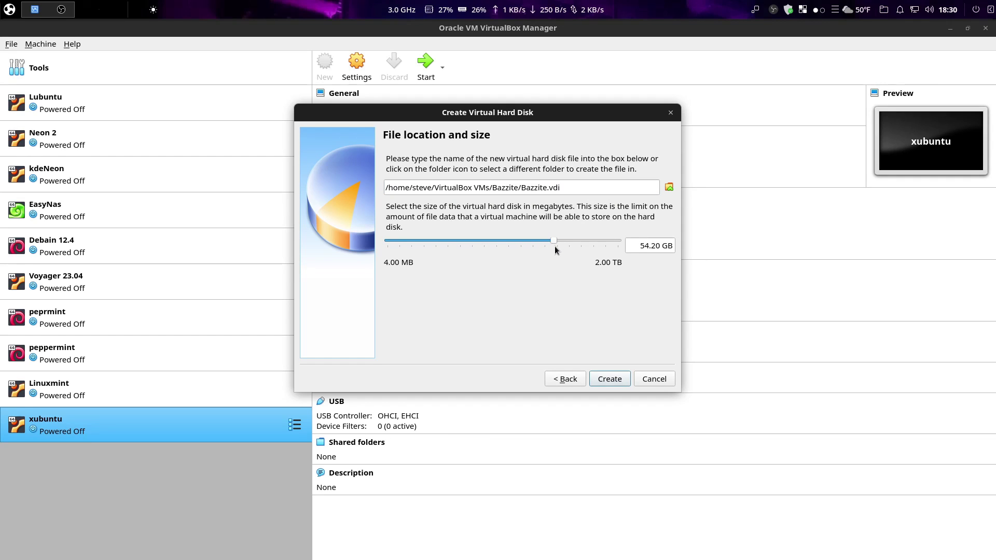
pyautogui.moveTo(555, 246); pyautogui.dragTo(552, 246)
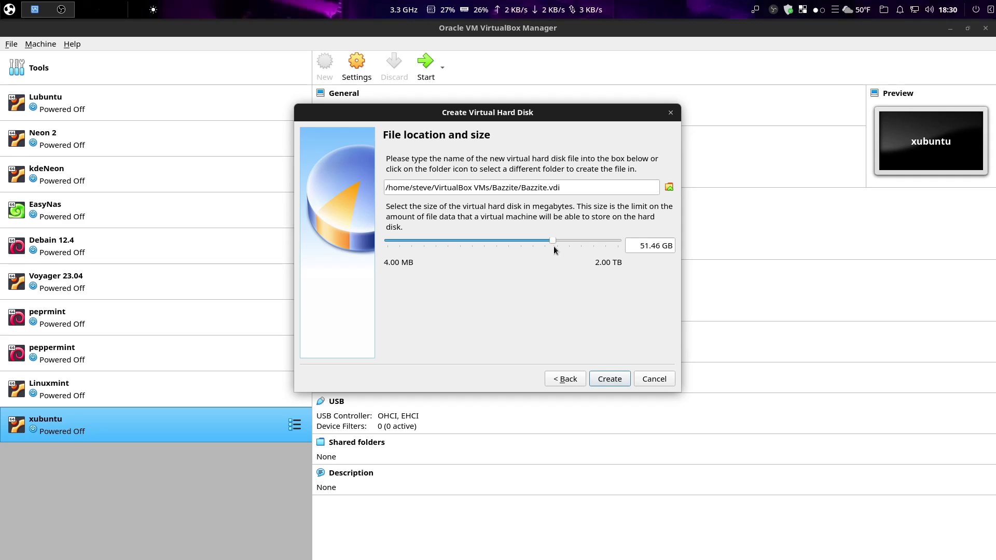
pyautogui.click(603, 382)
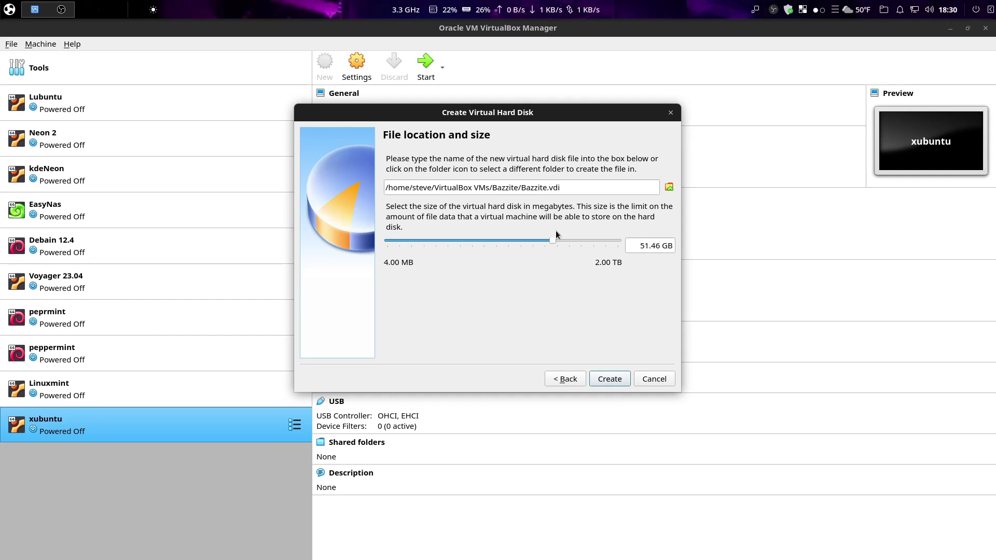
pyautogui.moveTo(554, 239)
pyautogui.mouseDown()
pyautogui.moveTo(539, 239)
pyautogui.moveTo(551, 238)
pyautogui.mouseUp()
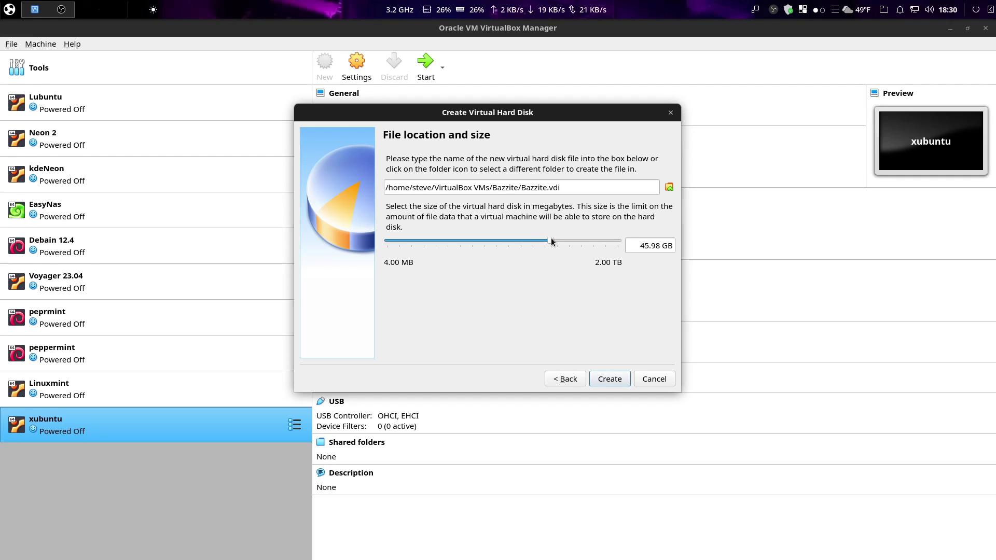
pyautogui.moveTo(551, 237); pyautogui.dragTo(560, 237)
pyautogui.click(611, 384)
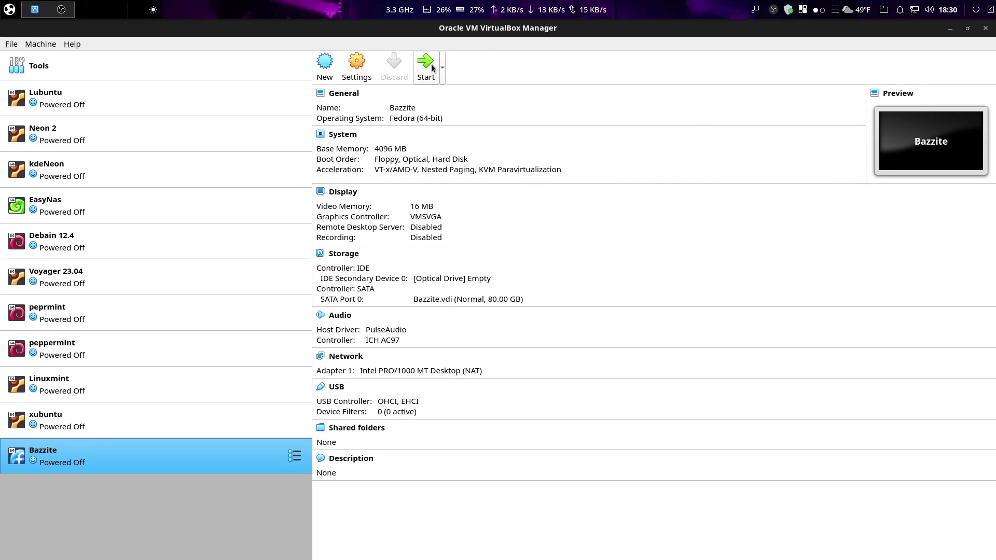
# In the Bazzite VM's System settings, give it 2 CPUs
pyautogui.click(361, 78)
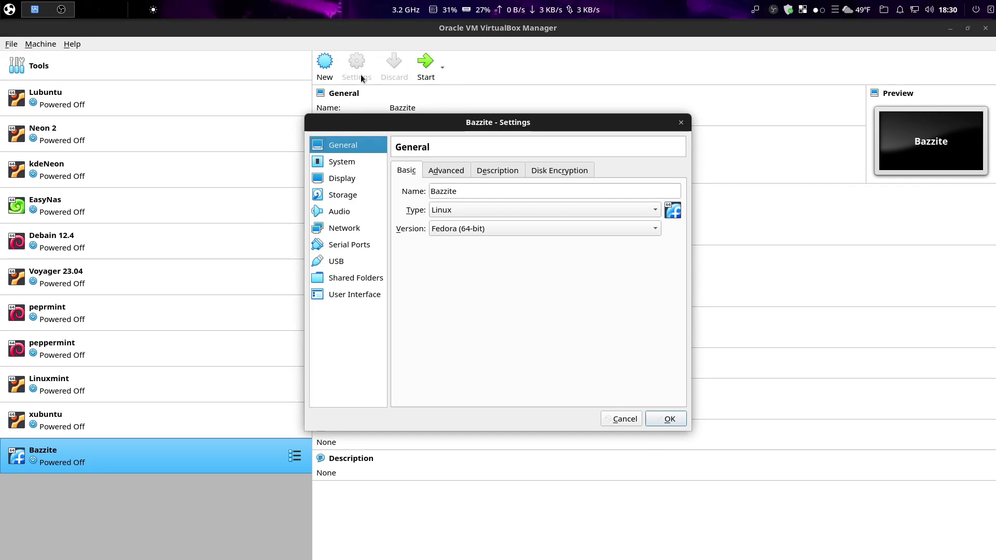
pyautogui.click(353, 165)
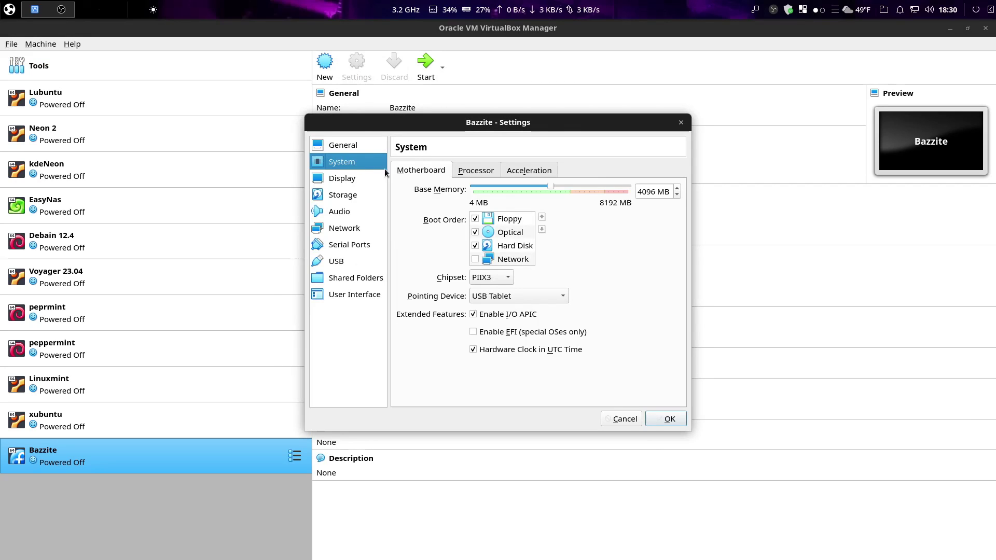
pyautogui.click(475, 170)
pyautogui.click(495, 189)
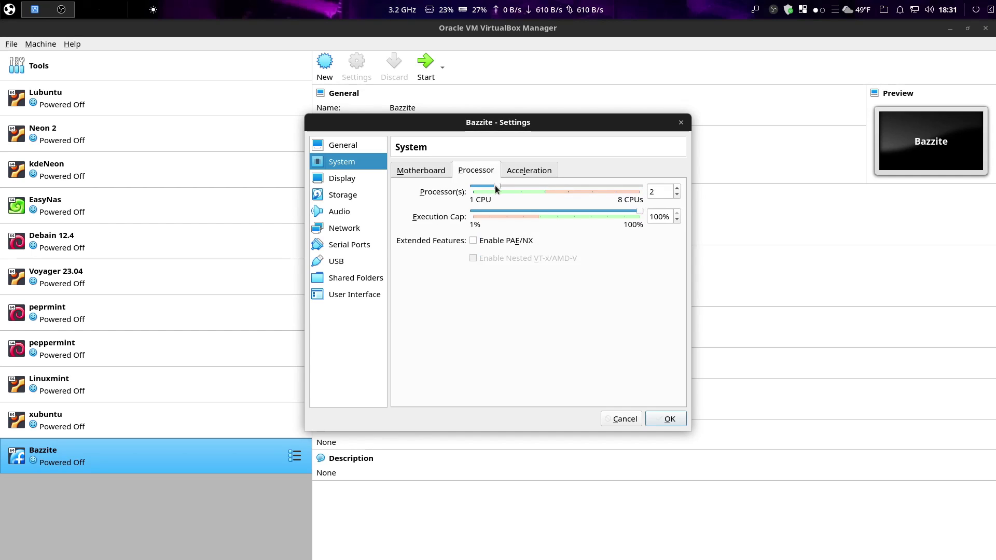
pyautogui.click(433, 172)
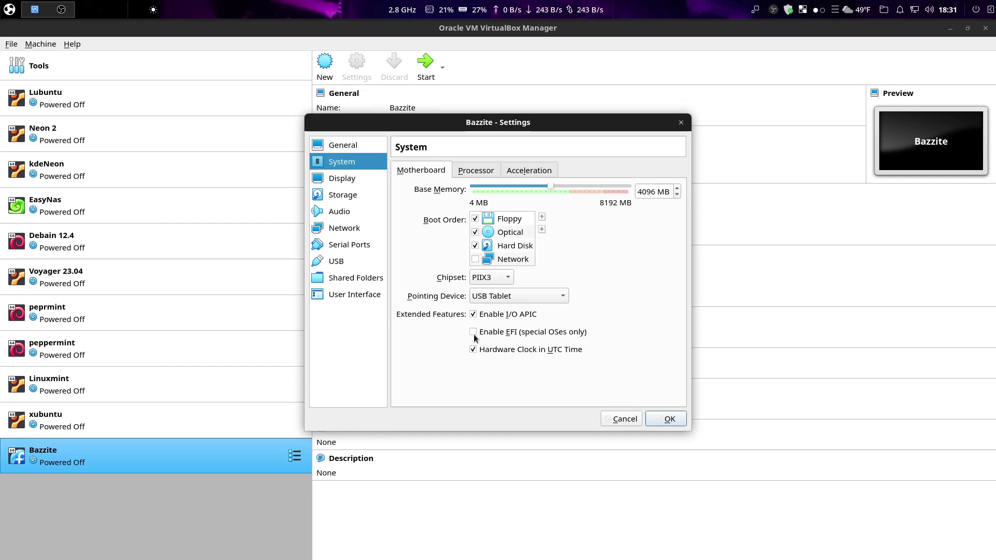
# Raise video memory to 128 MB and enable 3D acceleration in Display settings
pyautogui.moveTo(474, 338)
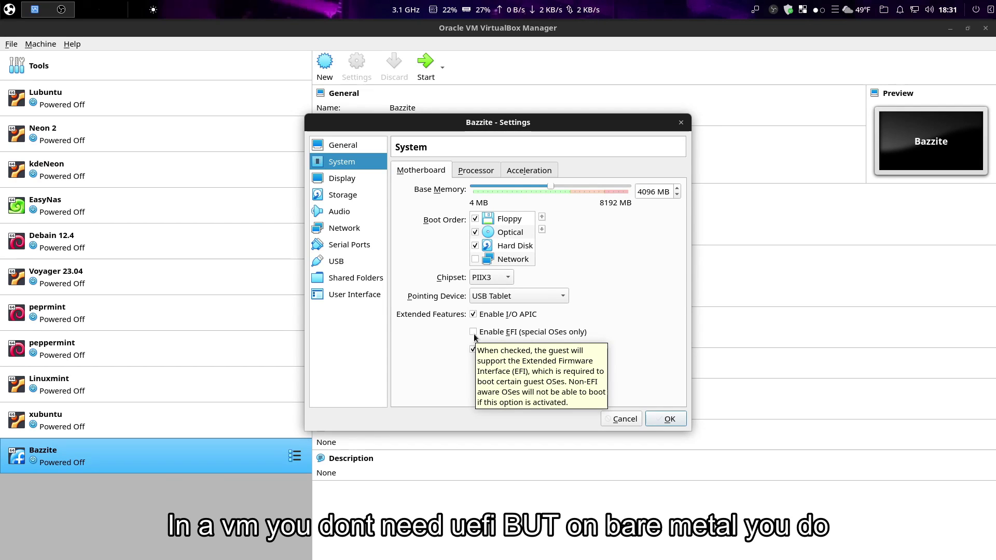
pyautogui.click(343, 179)
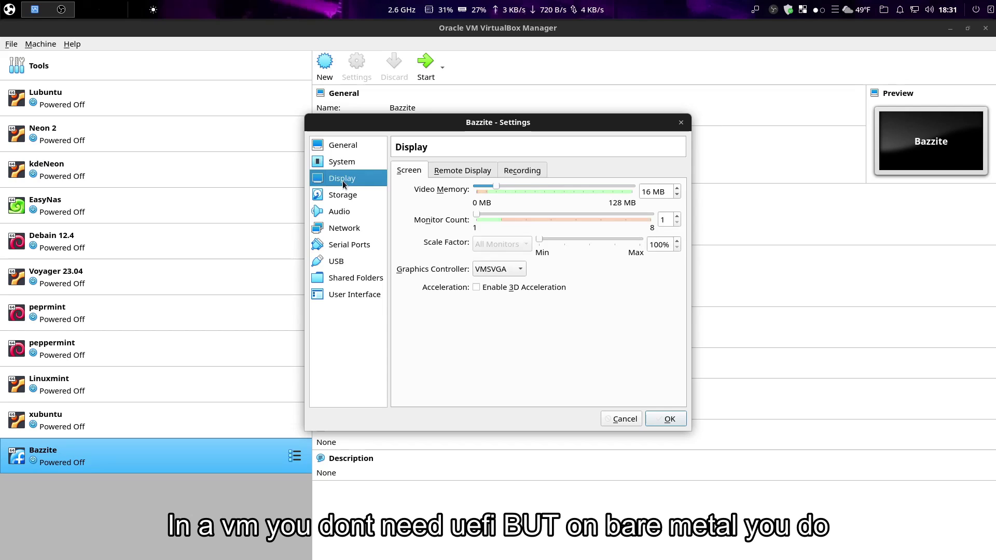
pyautogui.moveTo(493, 188); pyautogui.dragTo(636, 212)
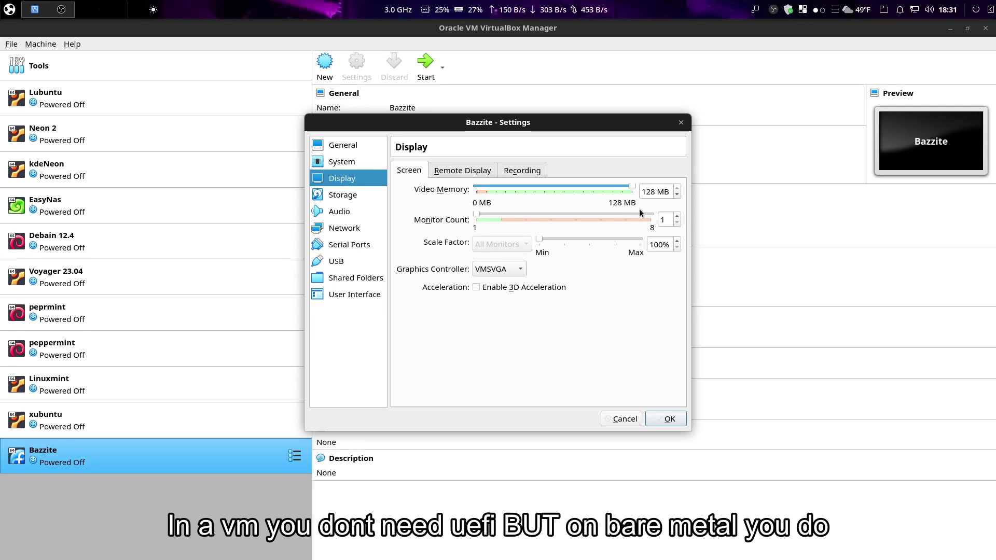
pyautogui.click(476, 288)
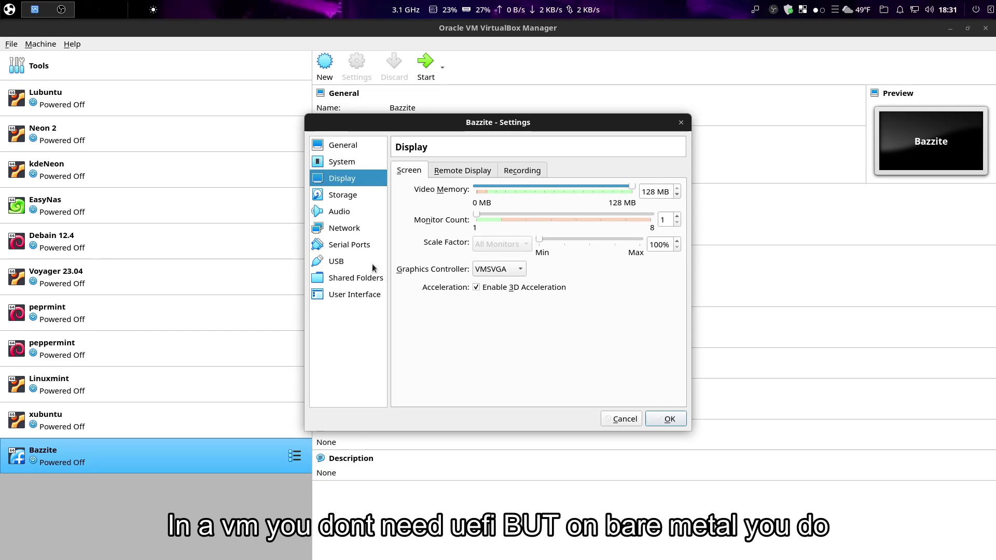
pyautogui.click(354, 199)
# Attach bazzite-39-x86_64-20240119.iso to the empty IDE optical drive with Live CD/DVD enabled
pyautogui.click(432, 201)
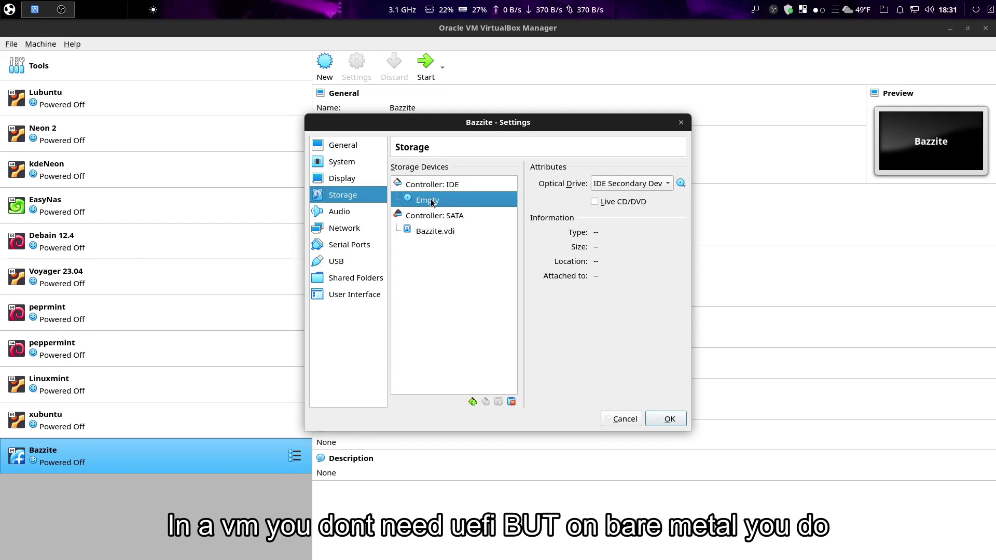
pyautogui.click(594, 201)
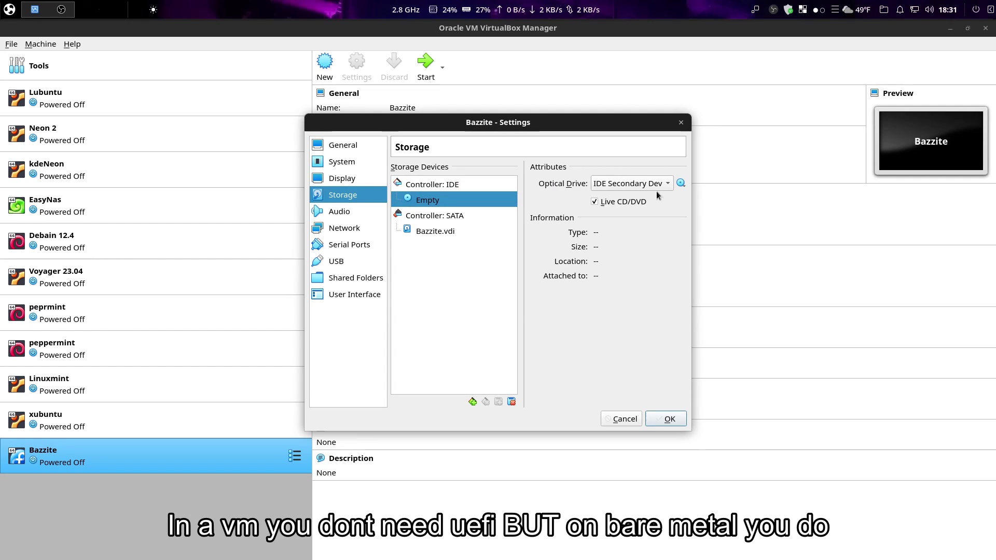
pyautogui.click(680, 184)
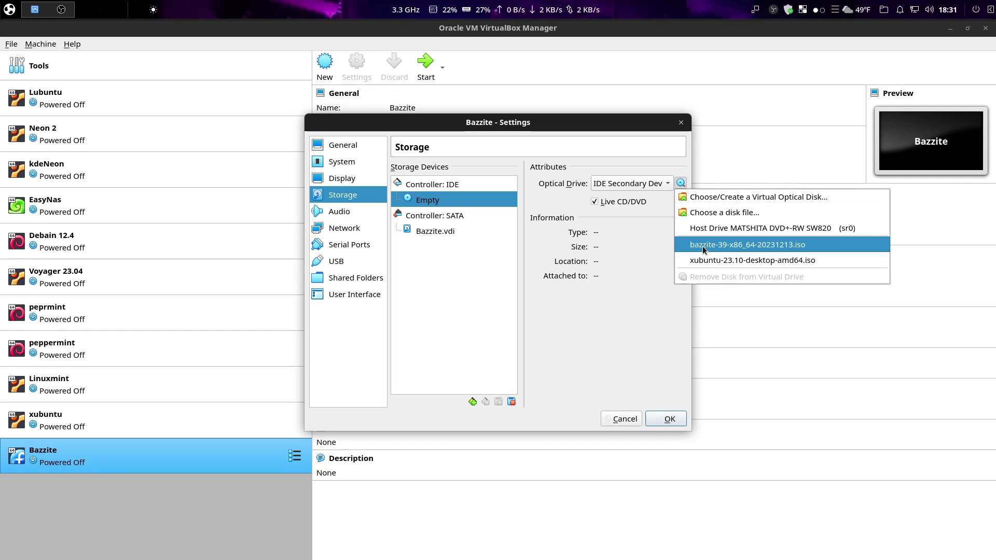
pyautogui.click(703, 213)
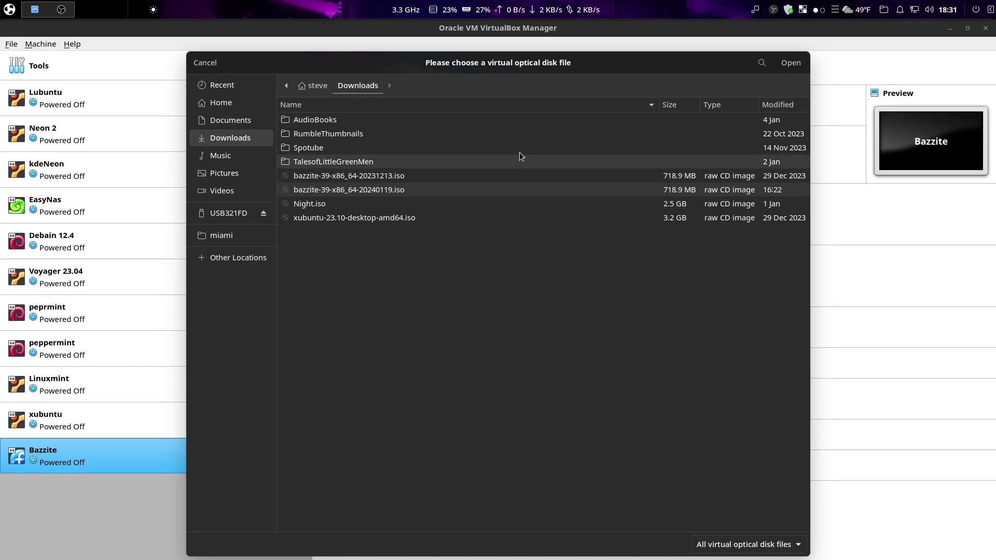
pyautogui.doubleClick(408, 189)
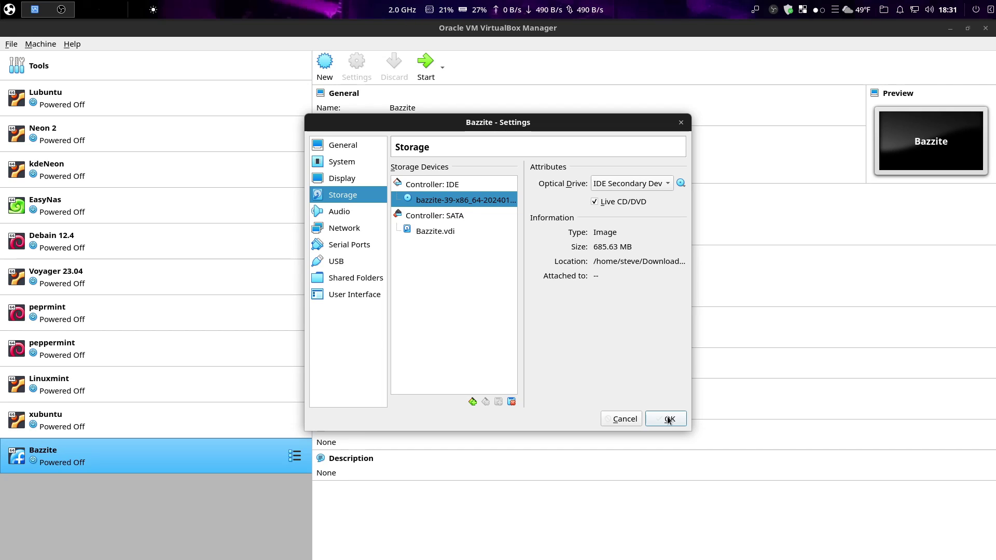
# Review the Audio, Network, Serial Ports and USB pages, then save the VM settings
pyautogui.click(667, 420)
pyautogui.click(348, 212)
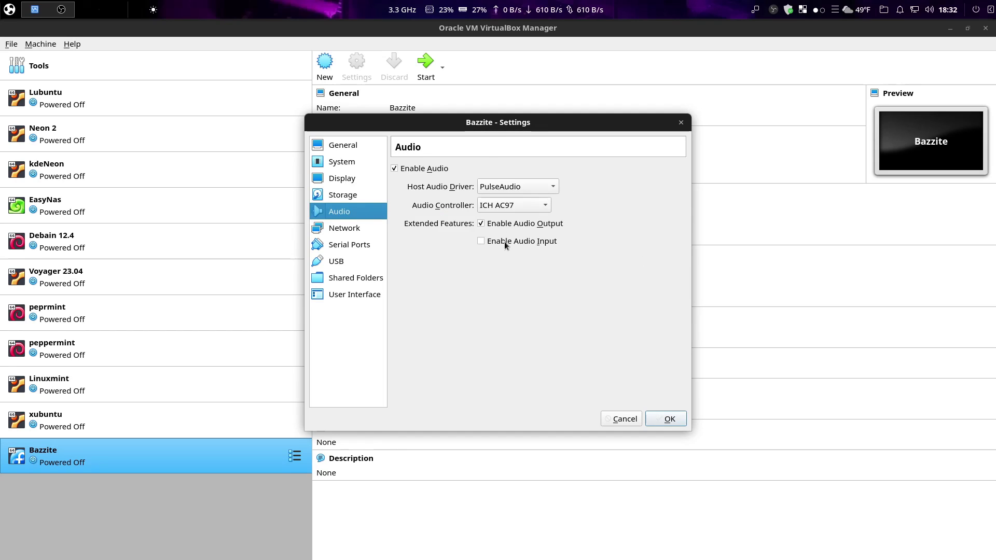
pyautogui.click(347, 235)
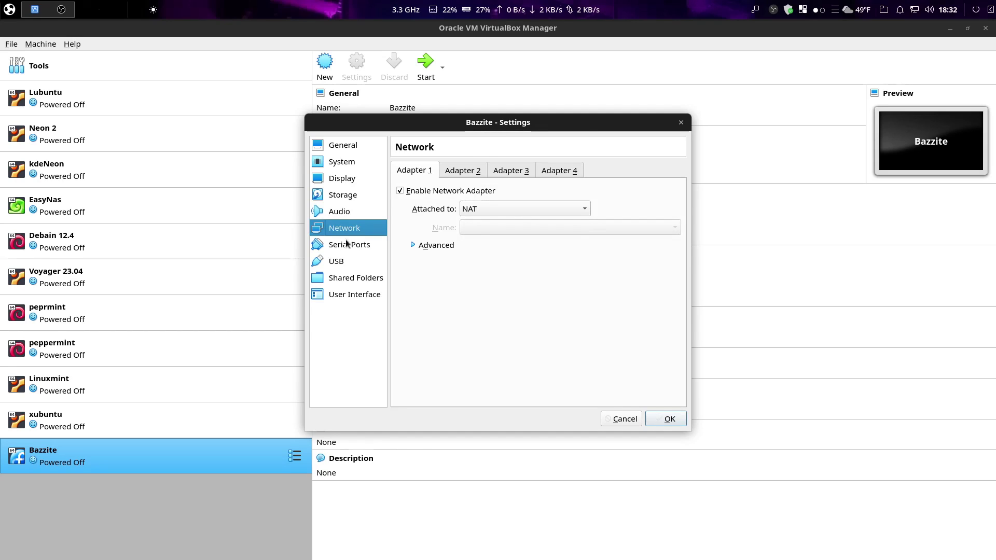
pyautogui.click(345, 246)
pyautogui.click(336, 264)
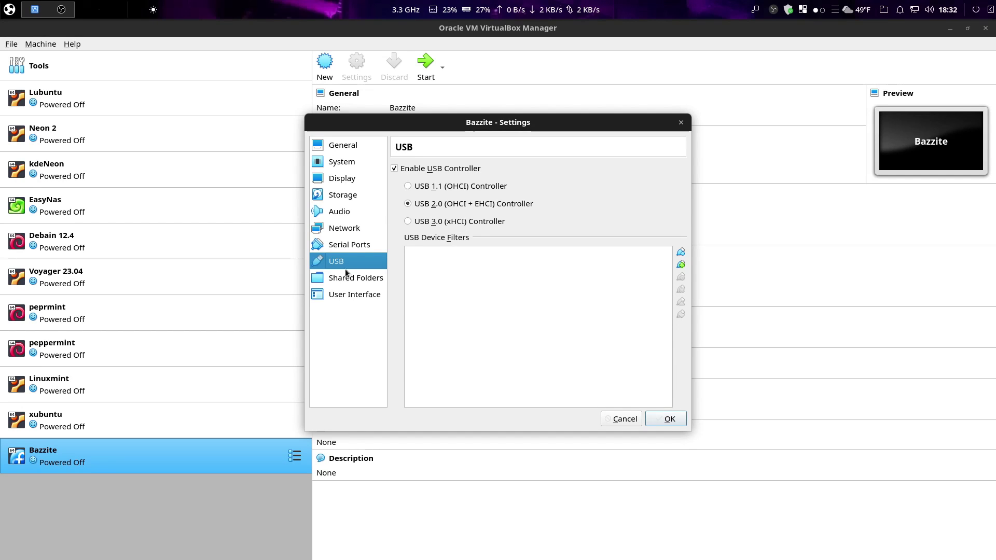
pyautogui.click(674, 421)
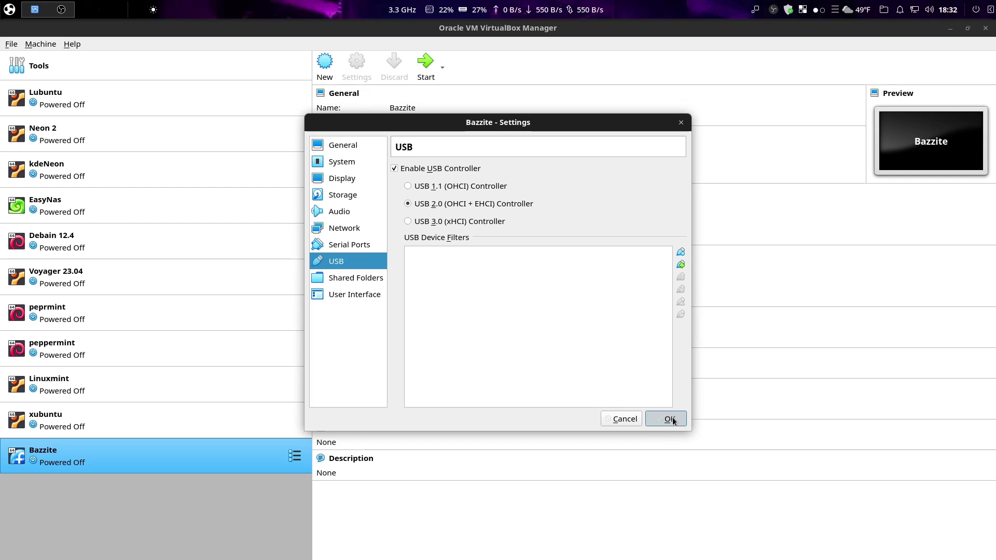
pyautogui.click(670, 419)
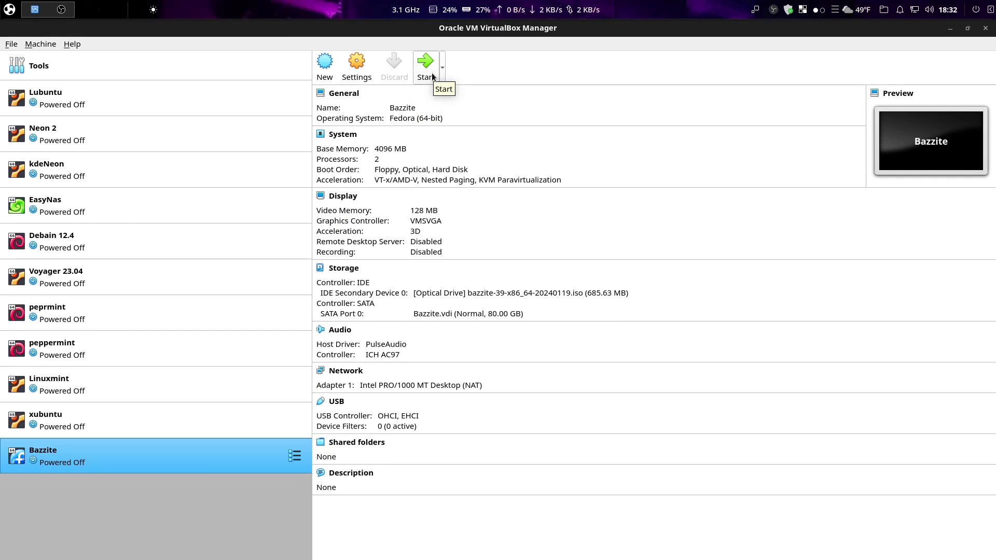
# Start the Bazzite VM so it boots to the GRUB 2.06 menu
pyautogui.hotkey('alt', 'm')
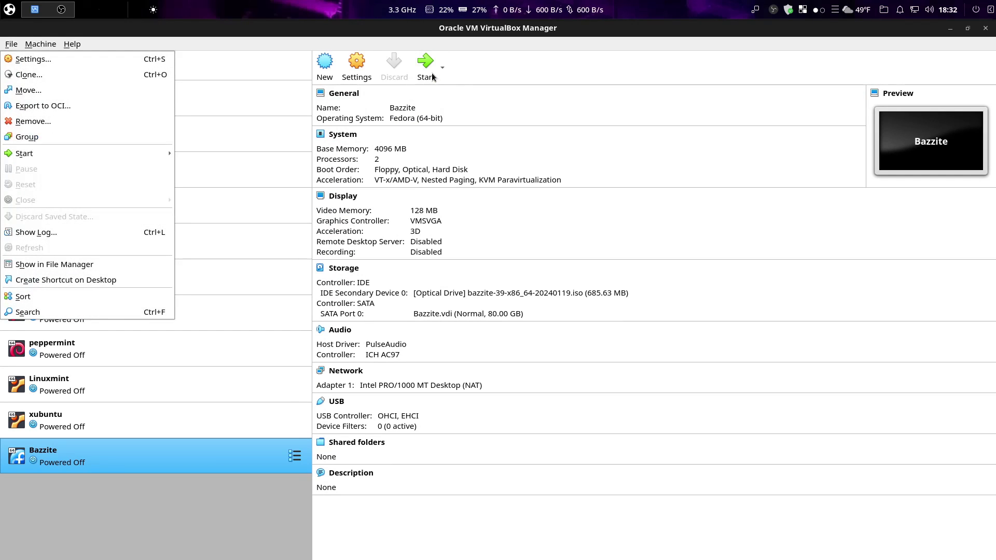
pyautogui.press('Escape')
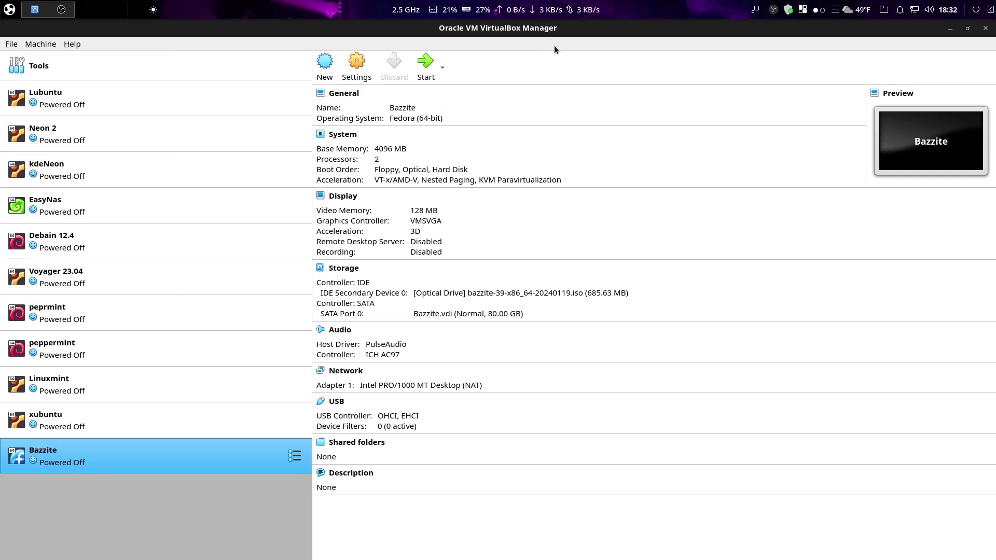
pyautogui.click(427, 77)
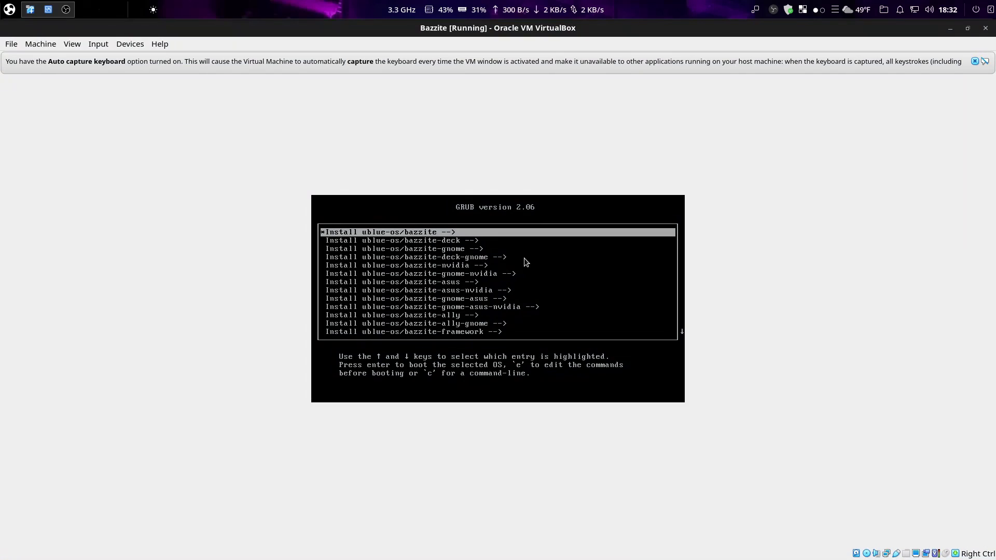
# Put the Bazzite VM into View > Full-screen Mode, confirming with Switch
pyautogui.press('Down')
pyautogui.press('Up')
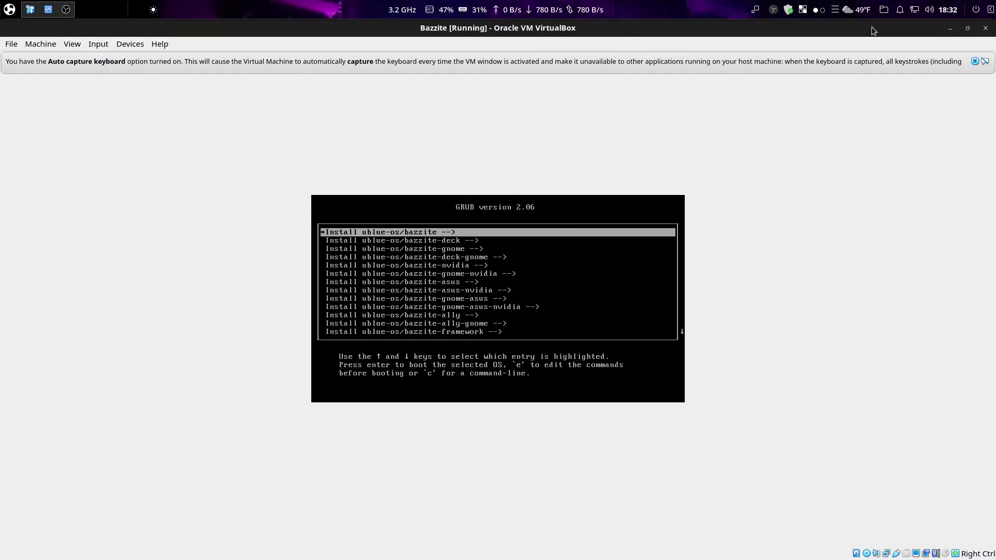
pyautogui.click(976, 62)
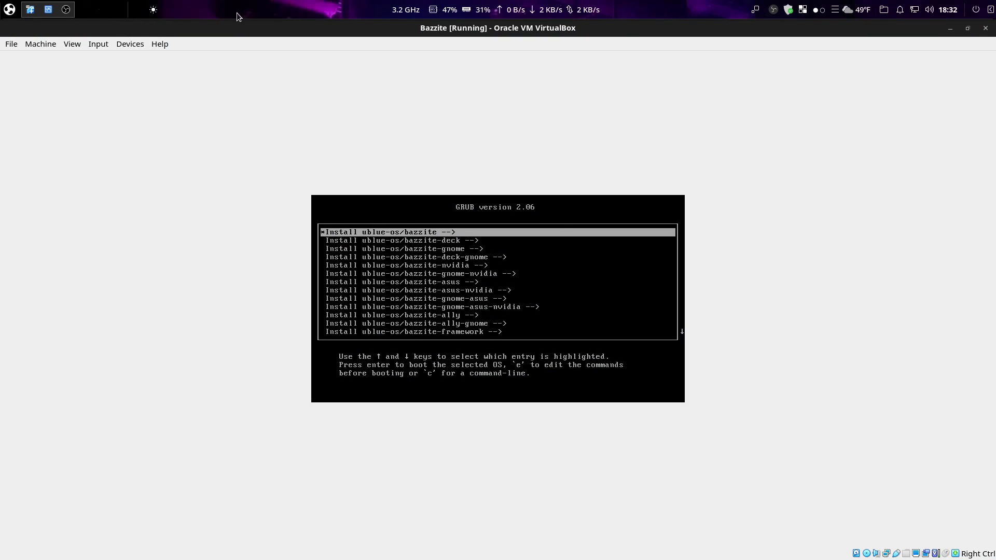
pyautogui.click(77, 45)
pyautogui.click(77, 55)
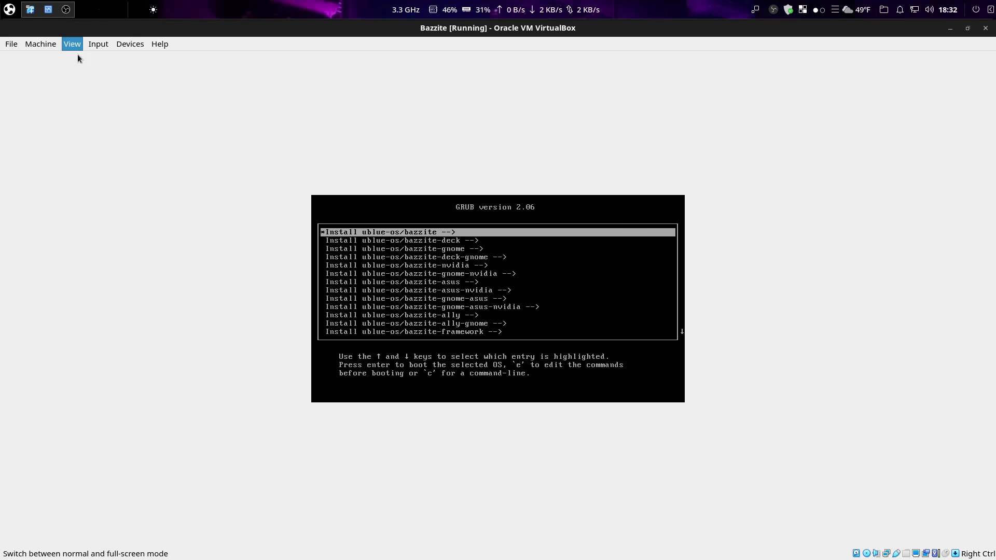
pyautogui.click(519, 341)
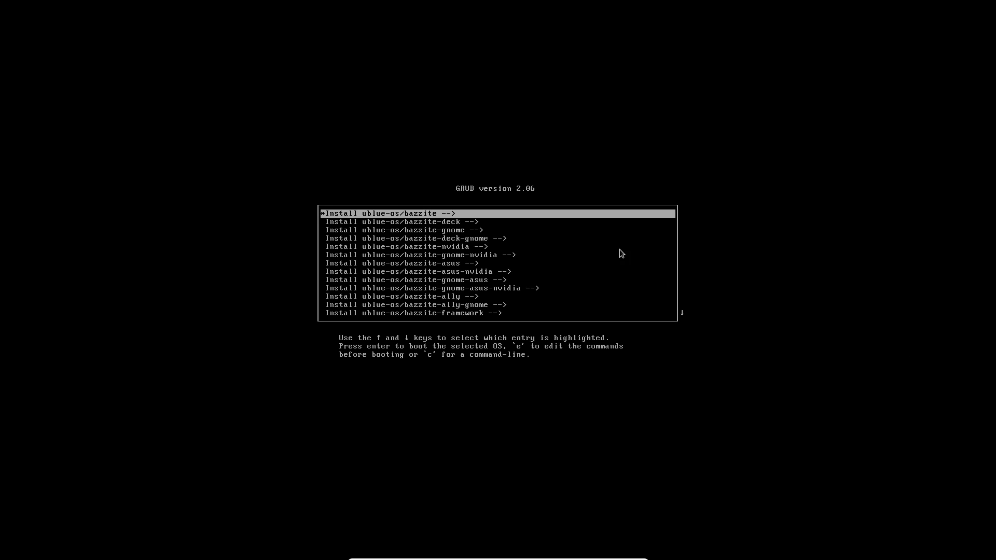
# Move down the GRUB entries past bazzite-deck, bazzite-gnome and bazzite-deck-gnome to bazzite-nvidia
pyautogui.press('Down')
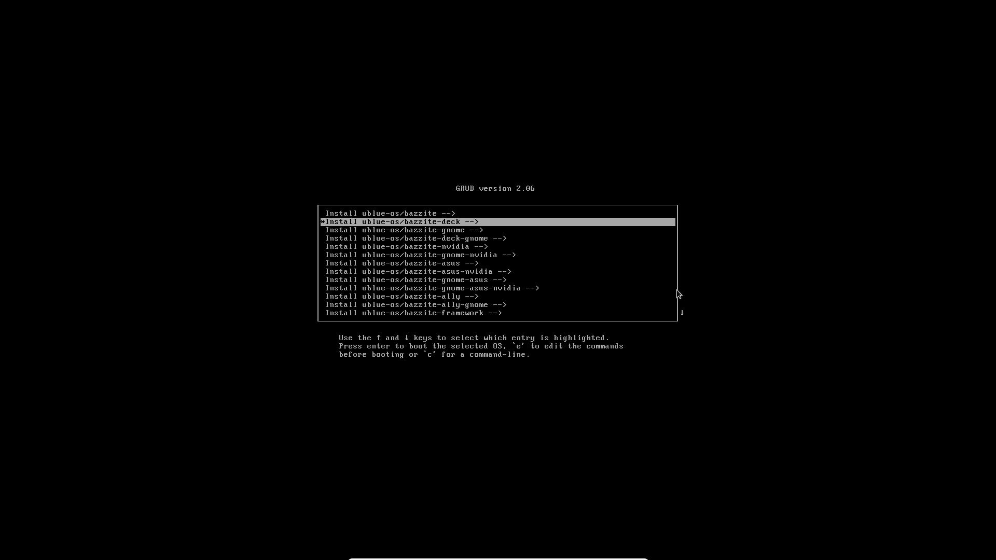
pyautogui.press('Down')
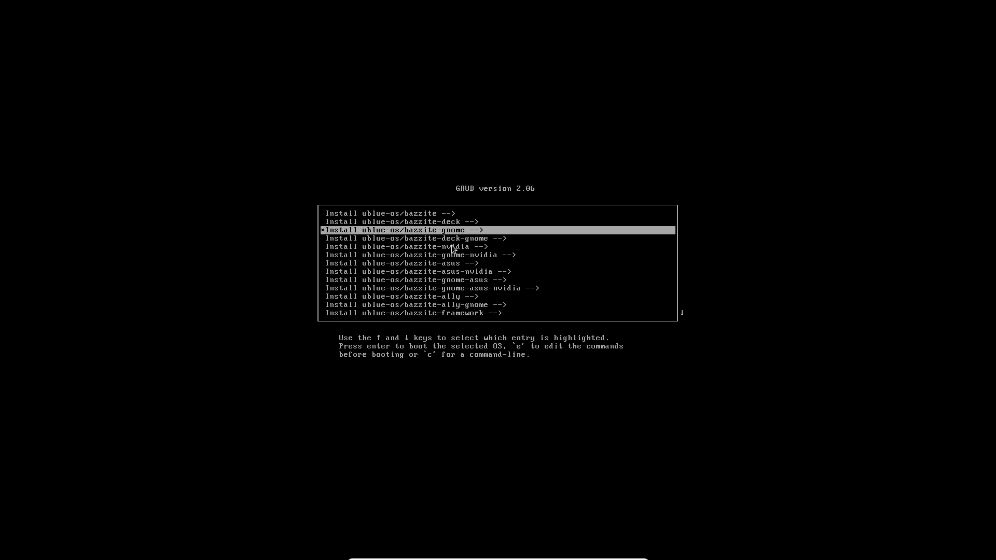
pyautogui.press('Down')
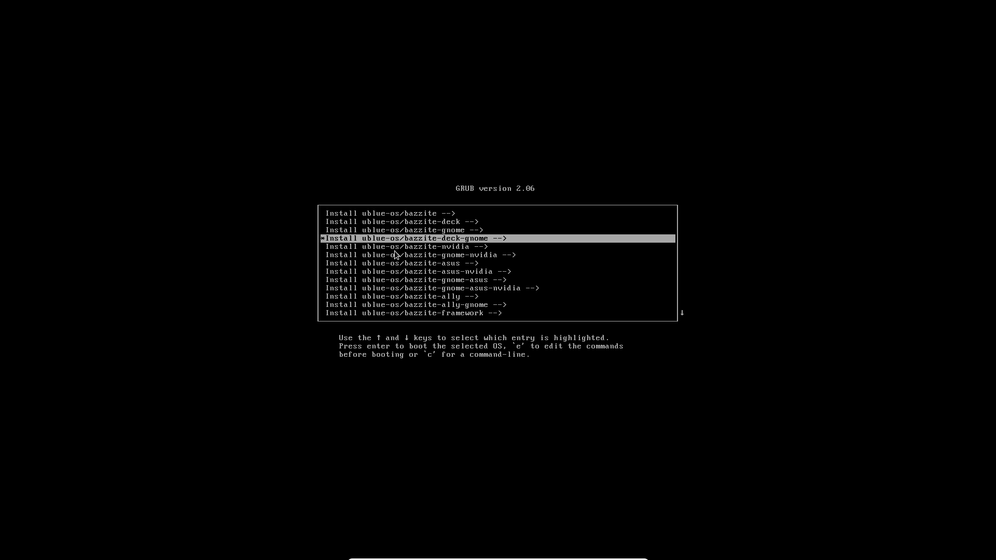
pyautogui.press('Down')
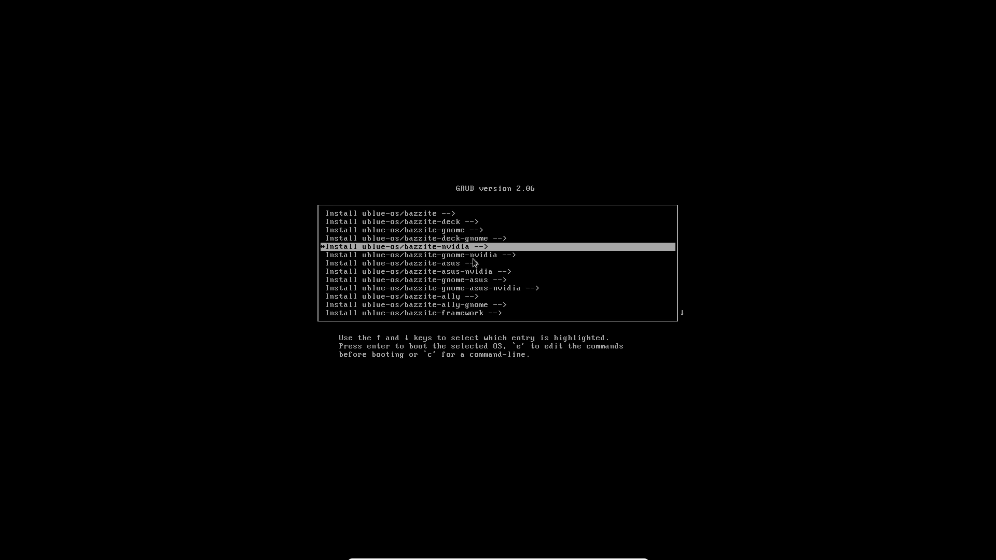
# Choose the bazzite-gnome entry and boot its installer using the basic graphics mode option
pyautogui.press('Down')
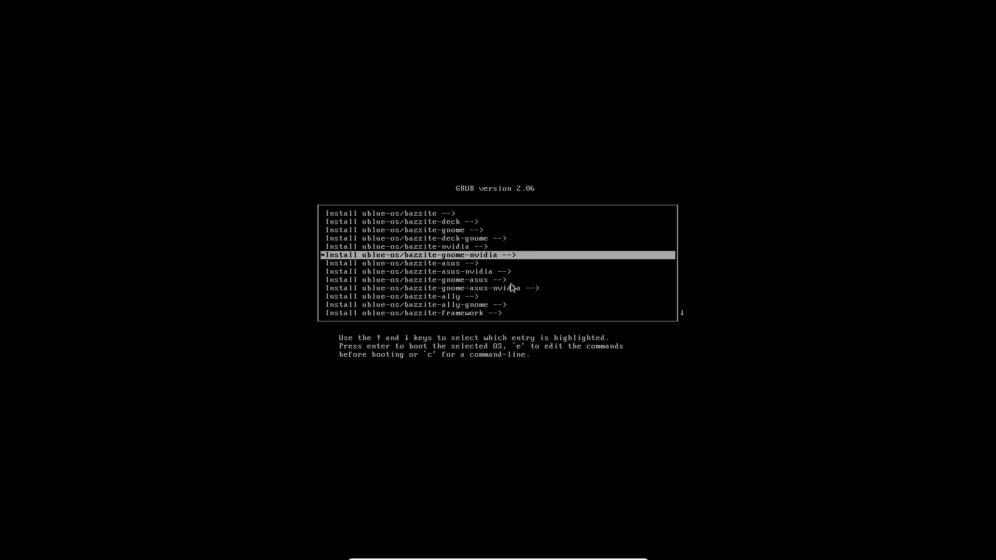
pyautogui.press('Up')
pyautogui.press('Up')
pyautogui.press('Up')
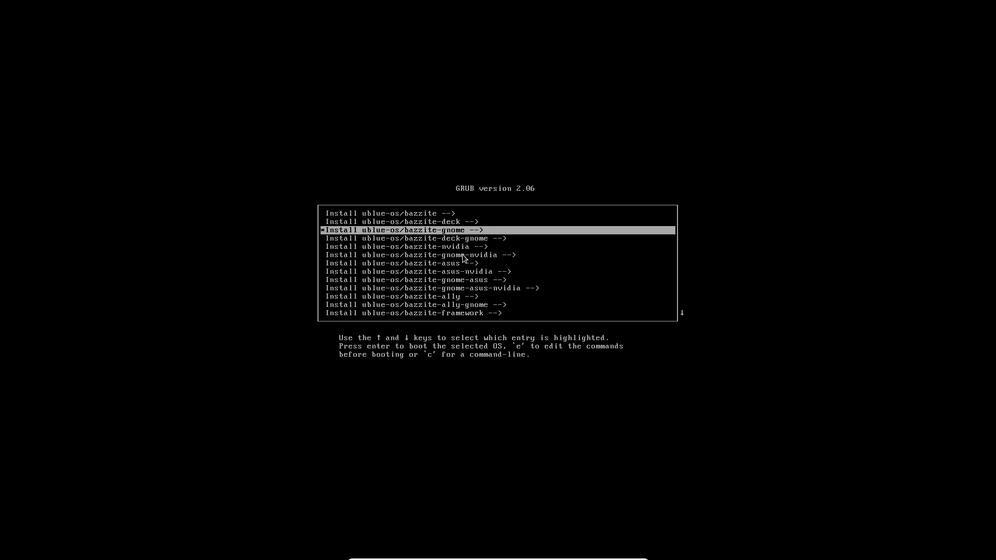
pyautogui.press('Down')
pyautogui.press('Down')
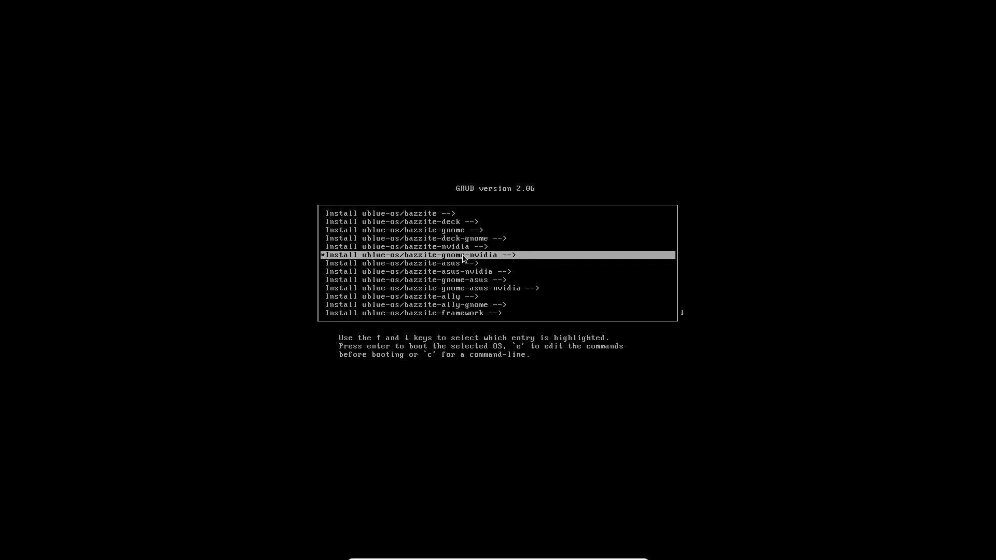
pyautogui.press('Up')
pyautogui.press('Up')
pyautogui.press('Up')
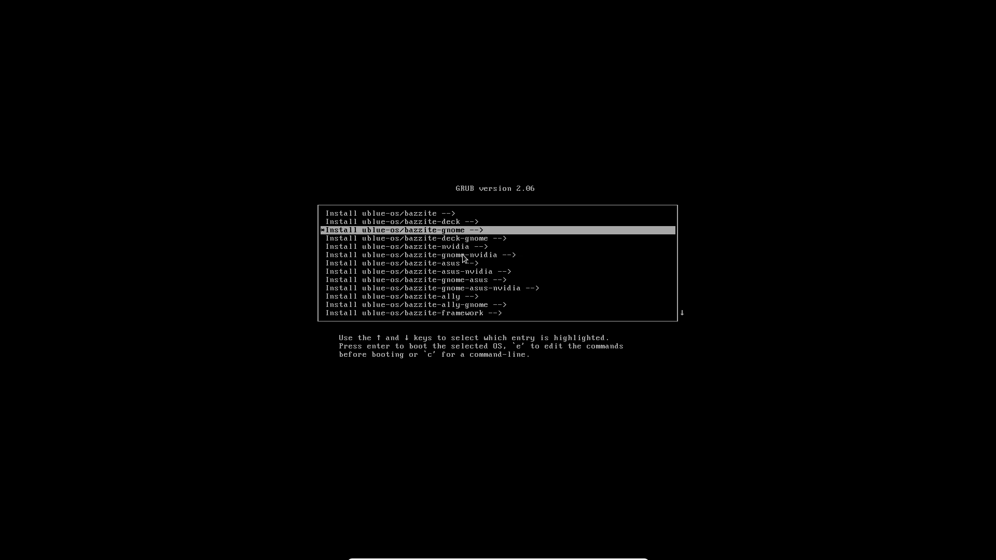
pyautogui.press('Return')
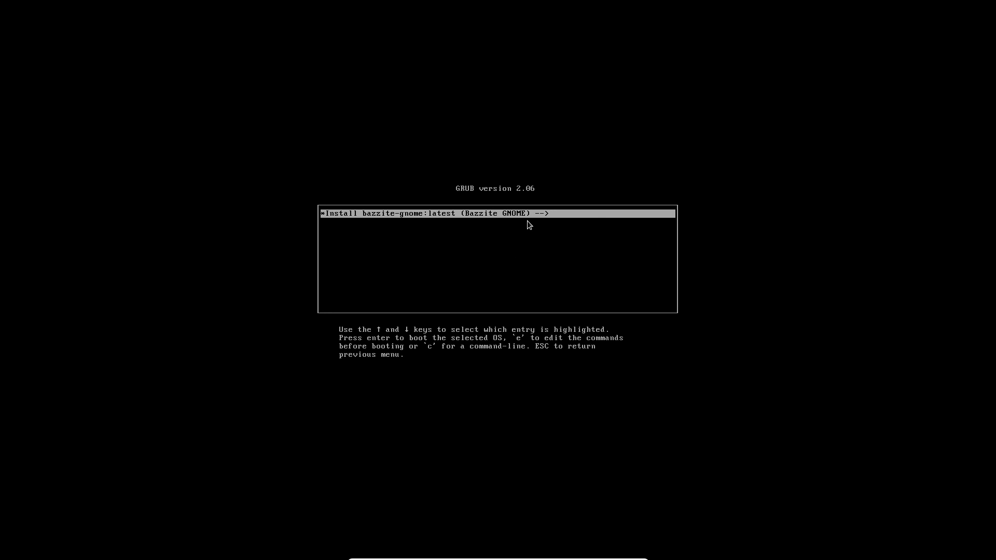
pyautogui.press('Return')
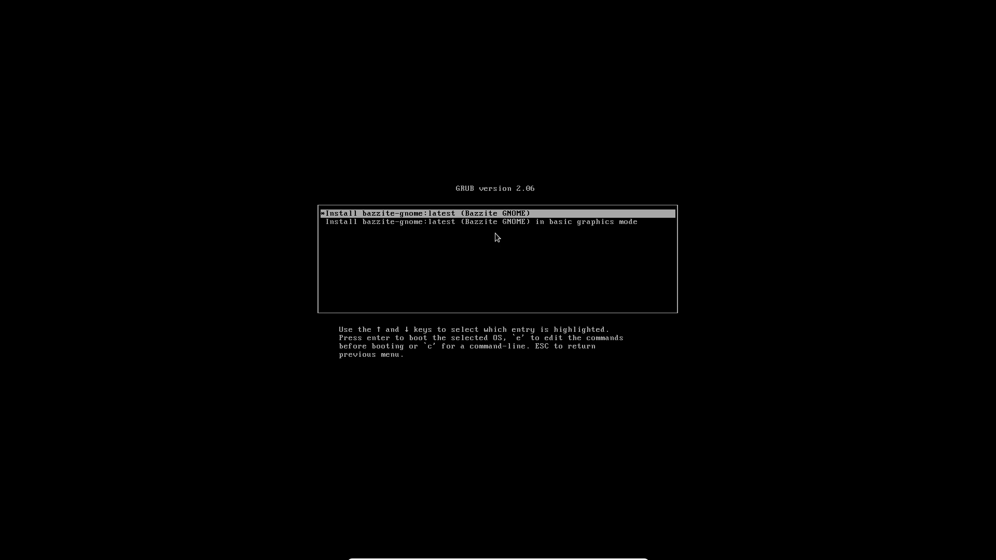
pyautogui.press('Down')
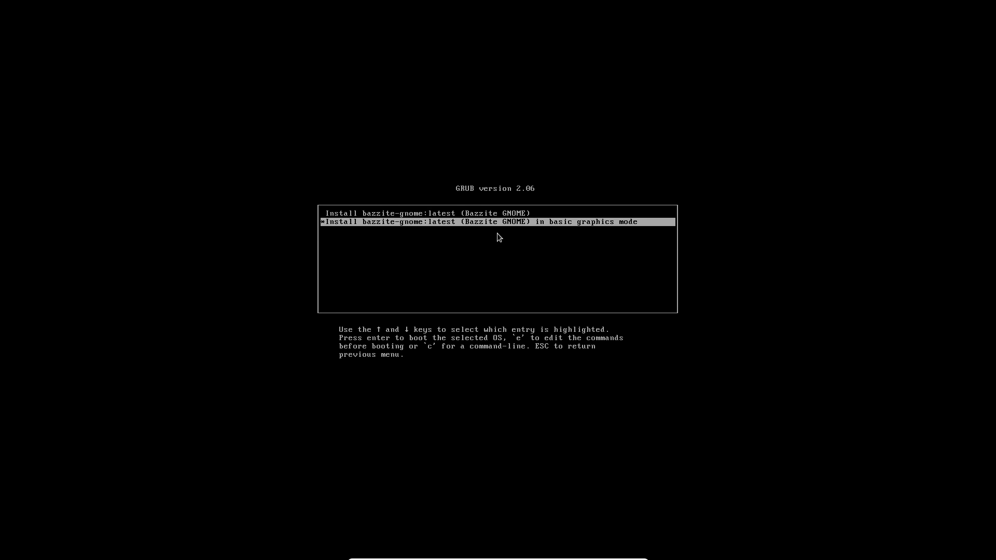
pyautogui.press('Return')
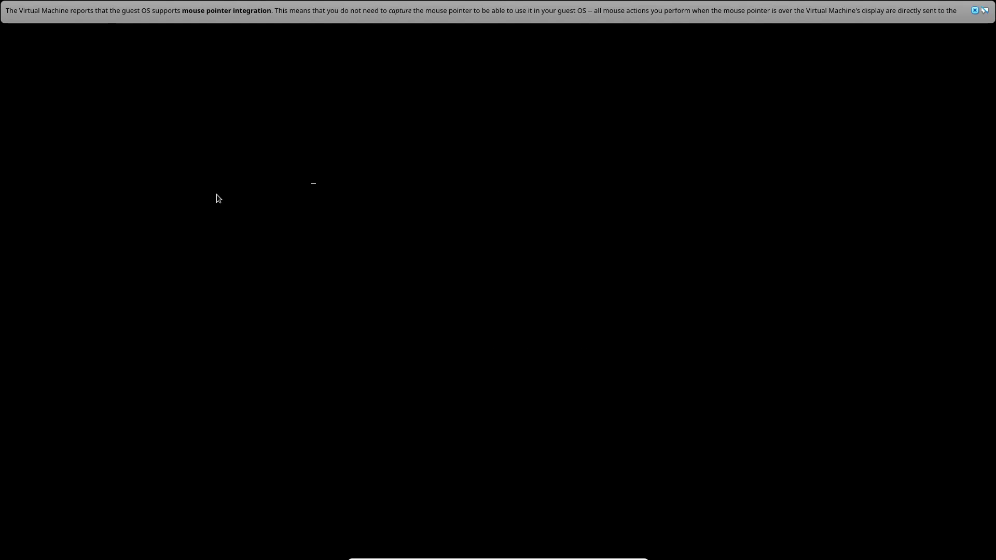
# Close the mouse pointer integration notice while the Fedora installer loads
pyautogui.click(974, 10)
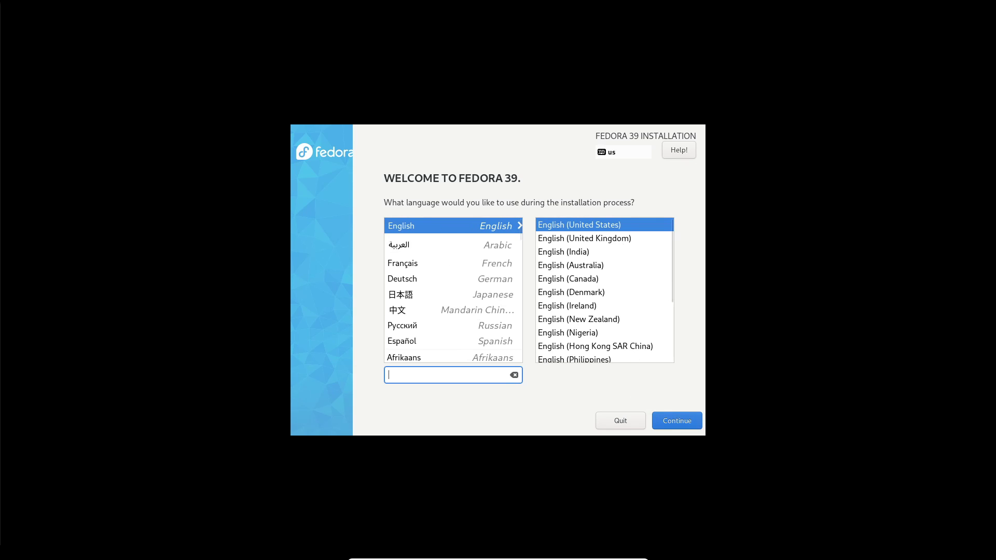
# Continue with English (United States) and confirm the English (US) keyboard layout
pyautogui.click(680, 420)
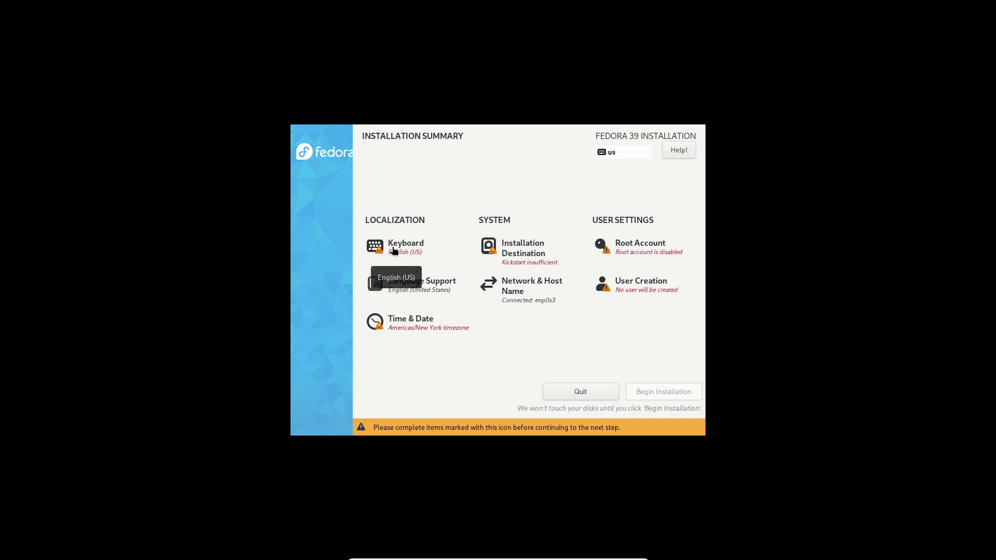
pyautogui.click(397, 249)
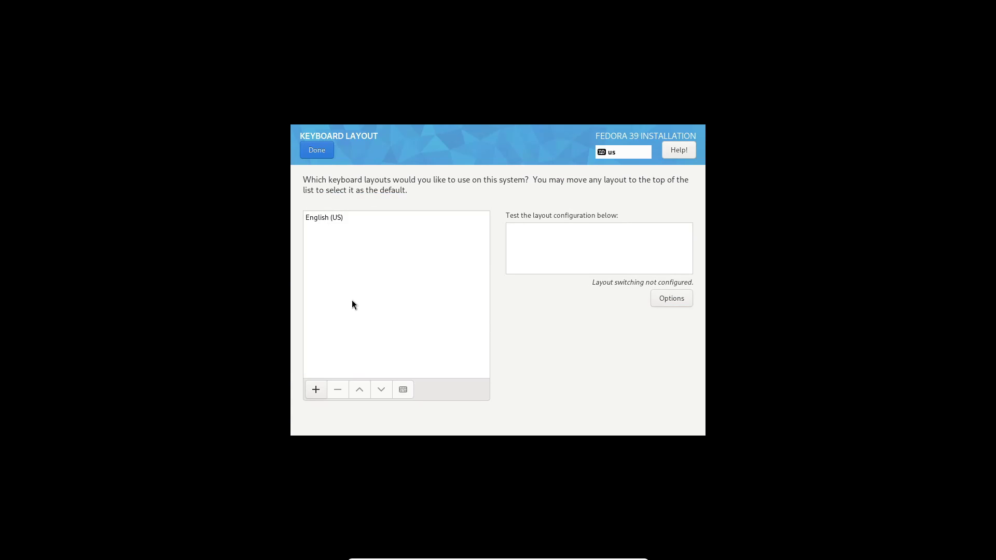
pyautogui.click(337, 216)
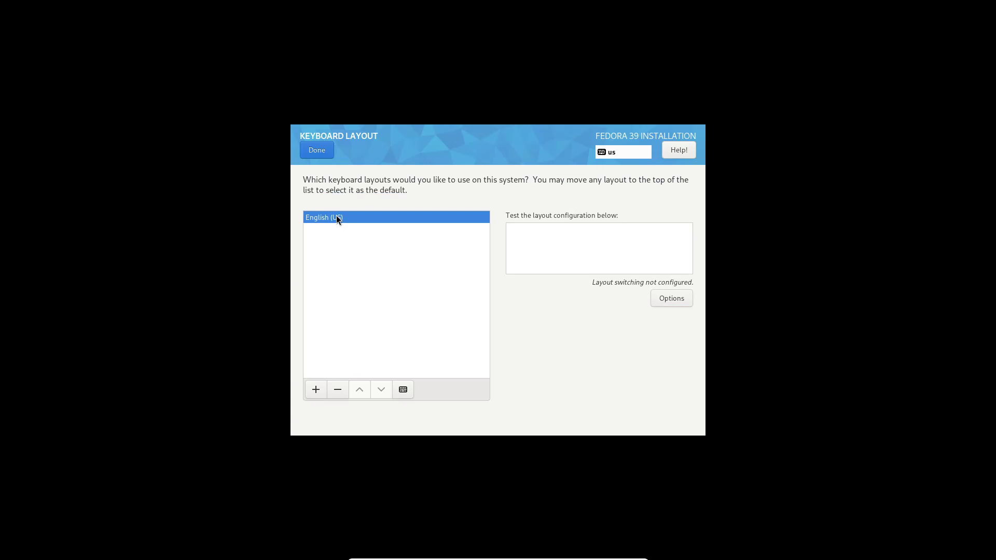
pyautogui.click(317, 150)
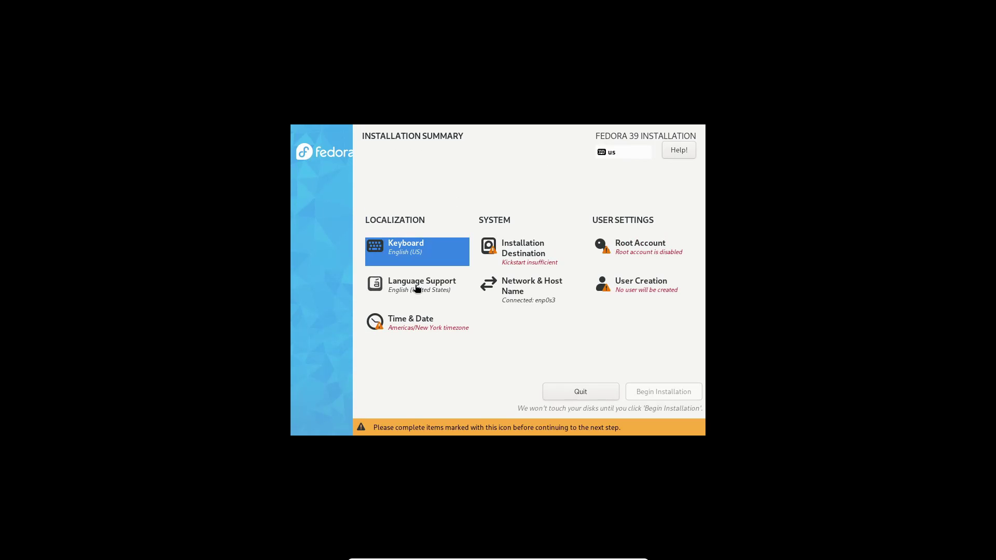
# Set the installer time zone to Americas/Los Angeles
pyautogui.click(411, 324)
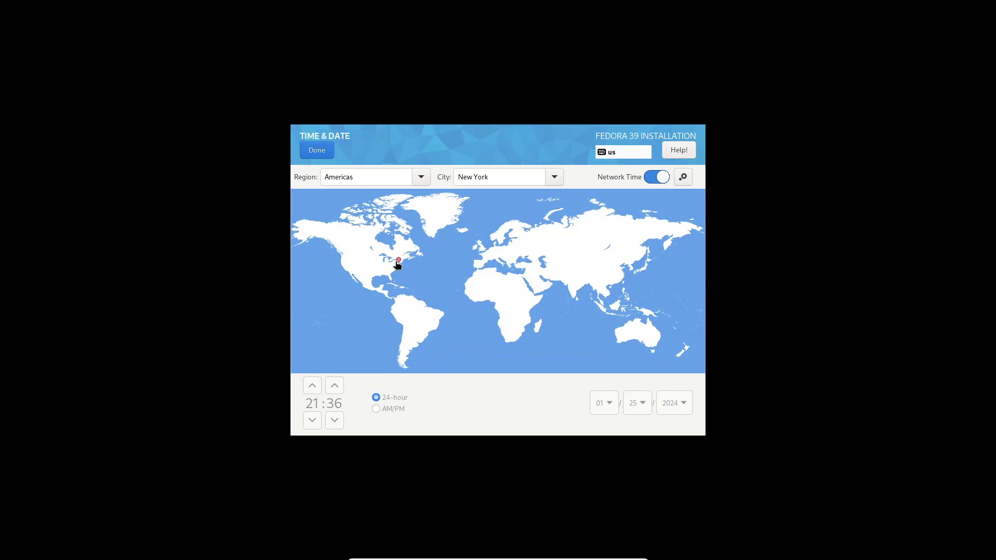
pyautogui.click(345, 269)
pyautogui.click(314, 151)
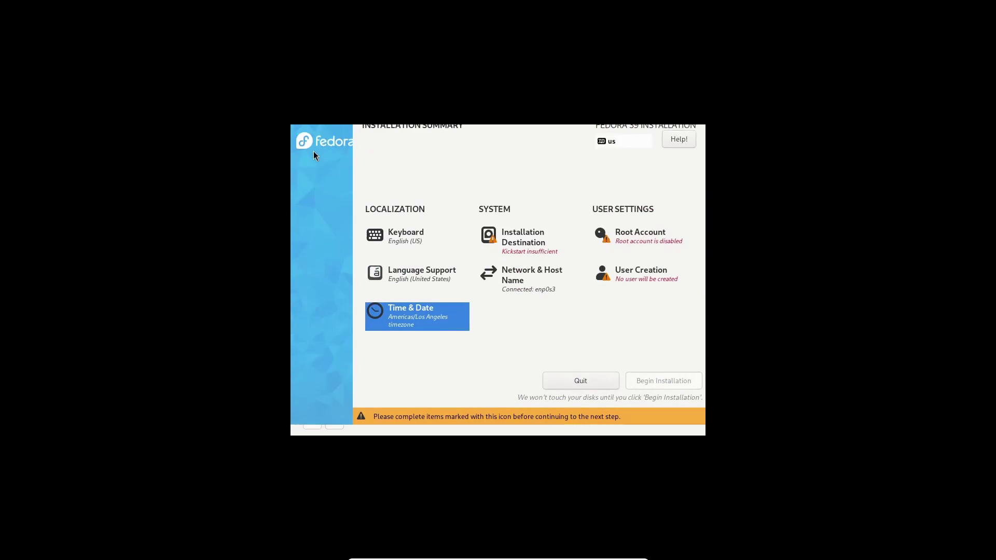
# Select the 80 GiB virtual disk as the installation destination
pyautogui.click(529, 254)
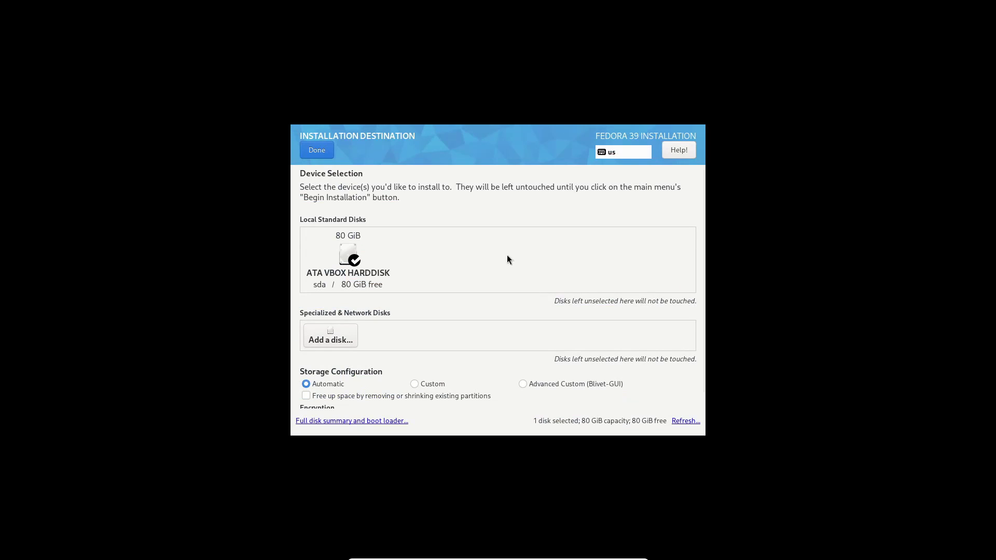
pyautogui.click(347, 264)
pyautogui.click(347, 265)
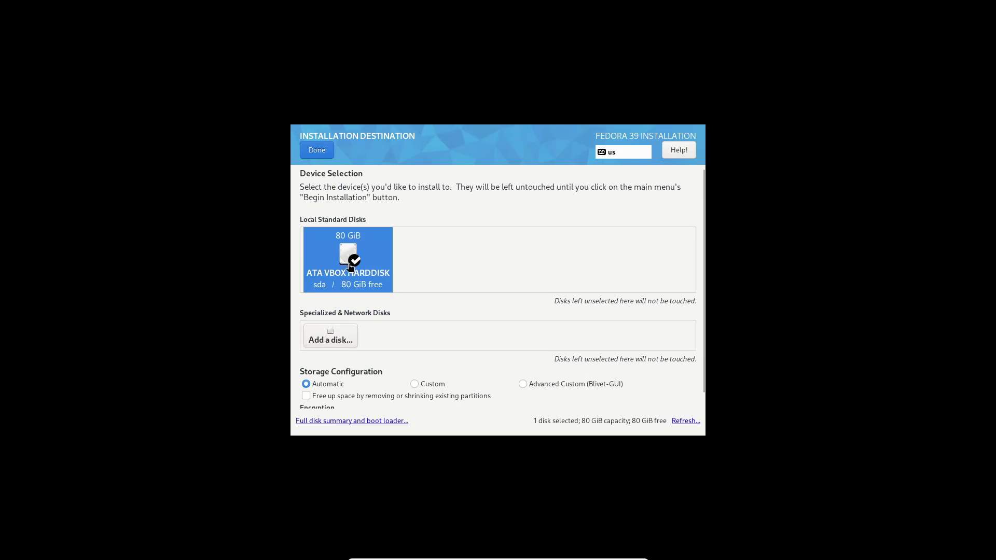
pyautogui.click(318, 152)
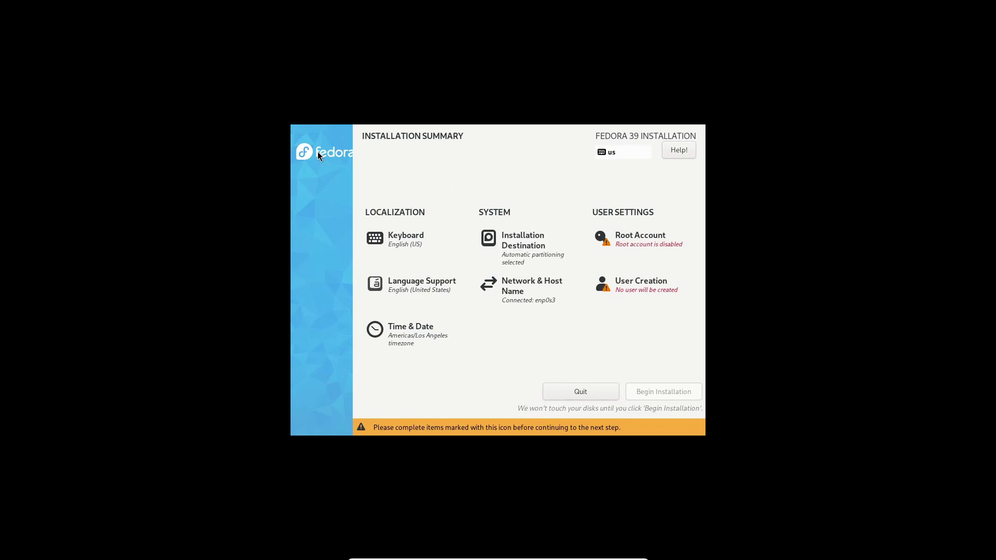
# Create a user account with the chosen name and password, accepting the short password
pyautogui.click(640, 282)
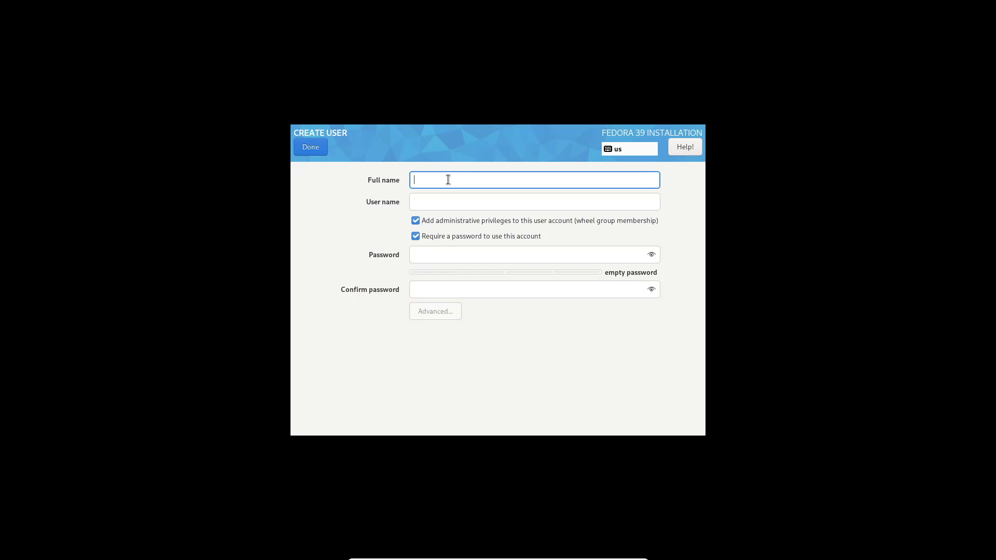
pyautogui.write('steve')
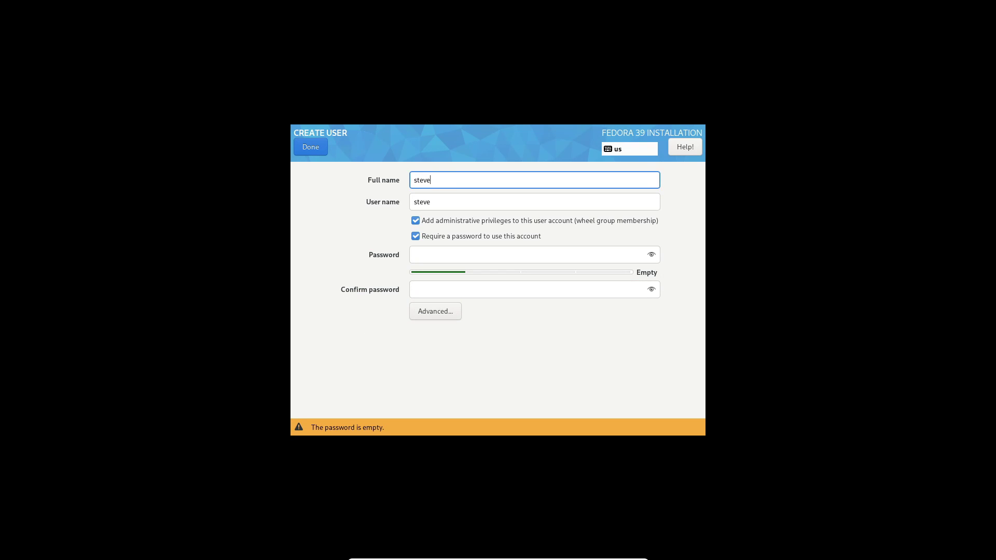
pyautogui.press('Tab')
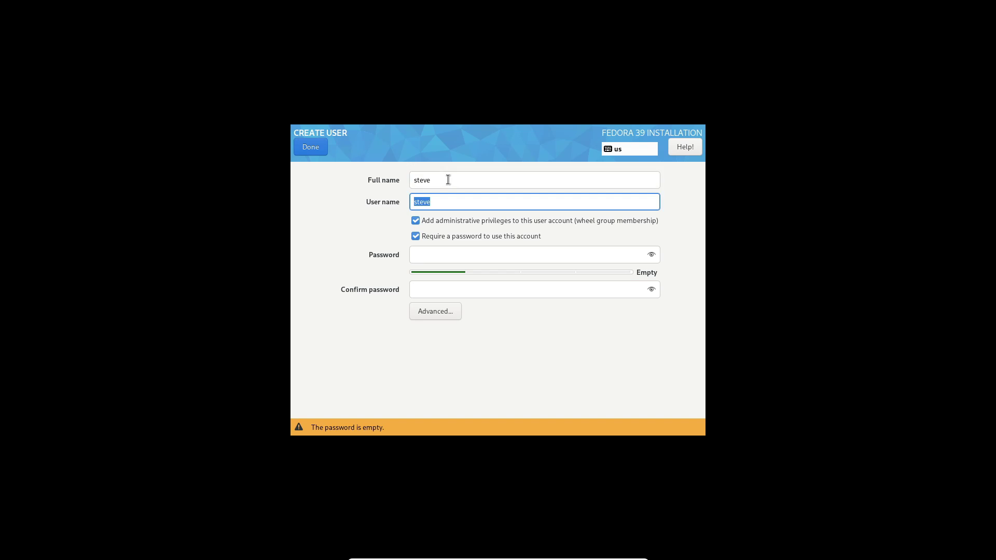
pyautogui.press('Tab')
pyautogui.press('Tab')
pyautogui.press('Tab')
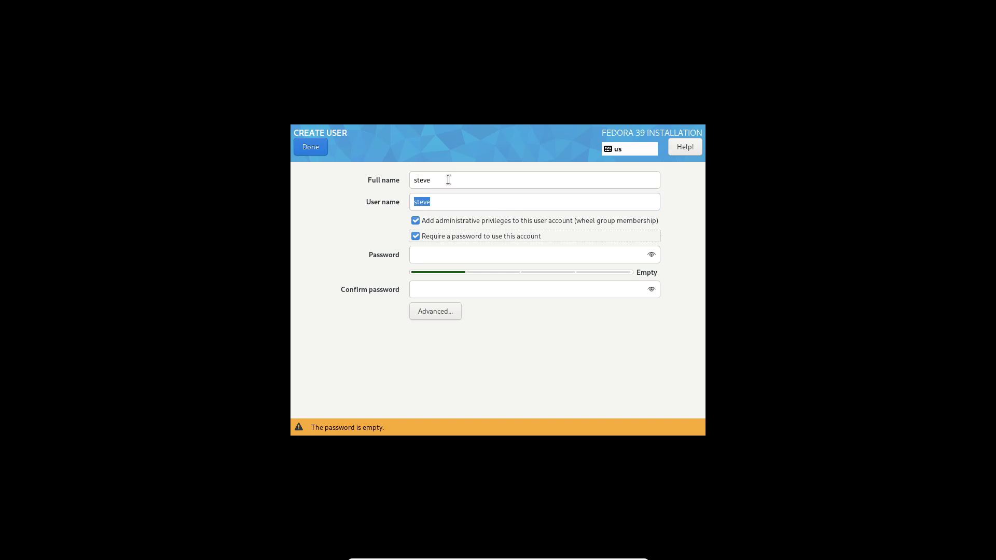
pyautogui.write('***')
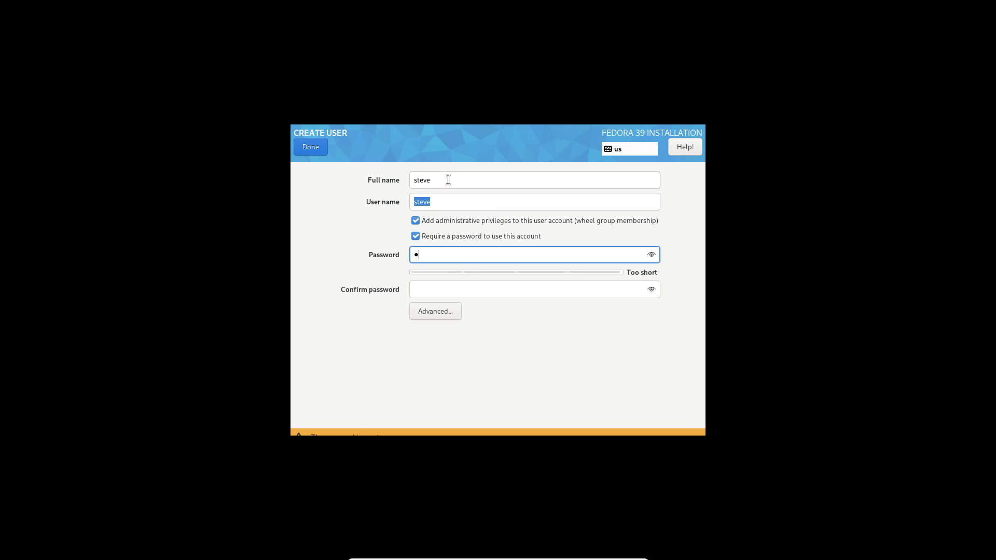
pyautogui.press('Tab')
pyautogui.write('***')
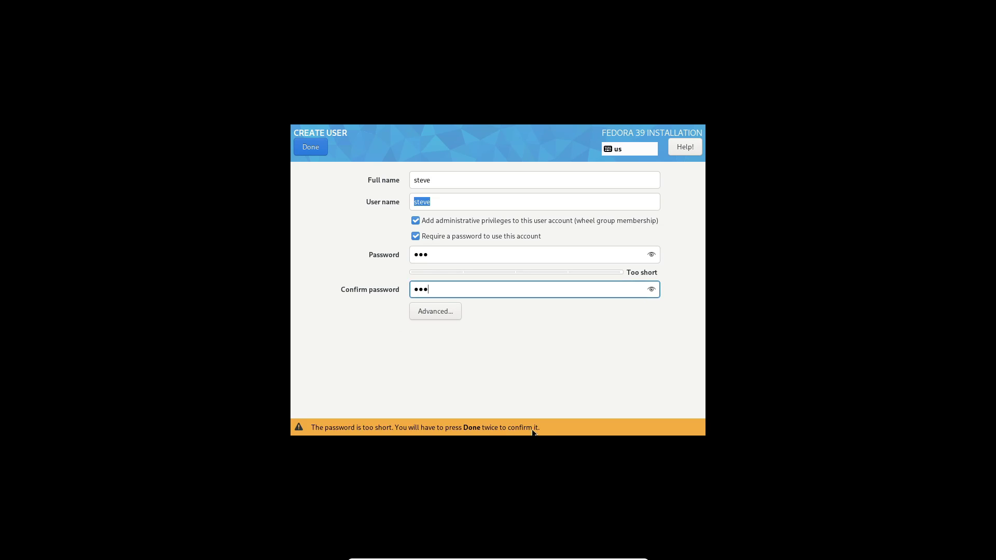
pyautogui.doubleClick(311, 147)
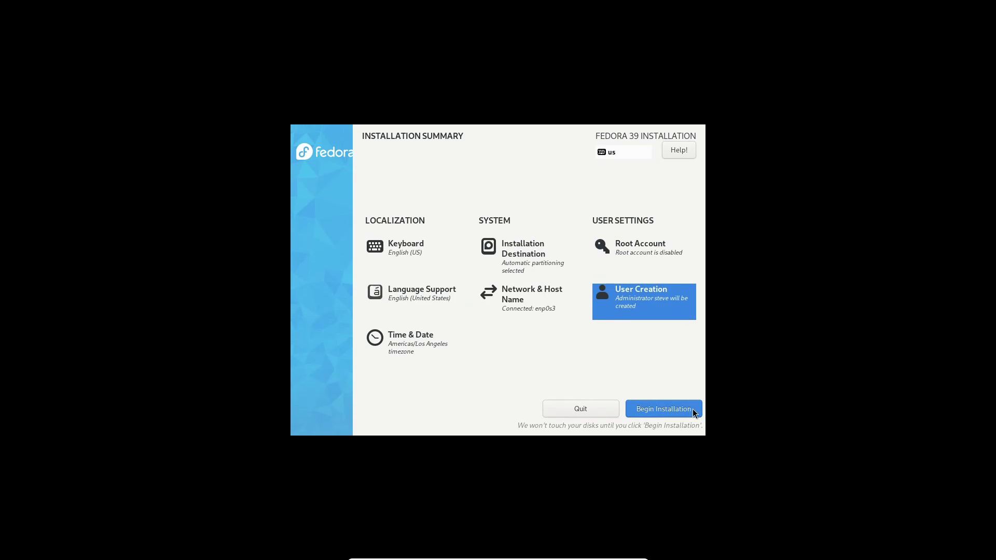
# Begin the Fedora 39 installation and reboot the system once it finishes
pyautogui.click(678, 409)
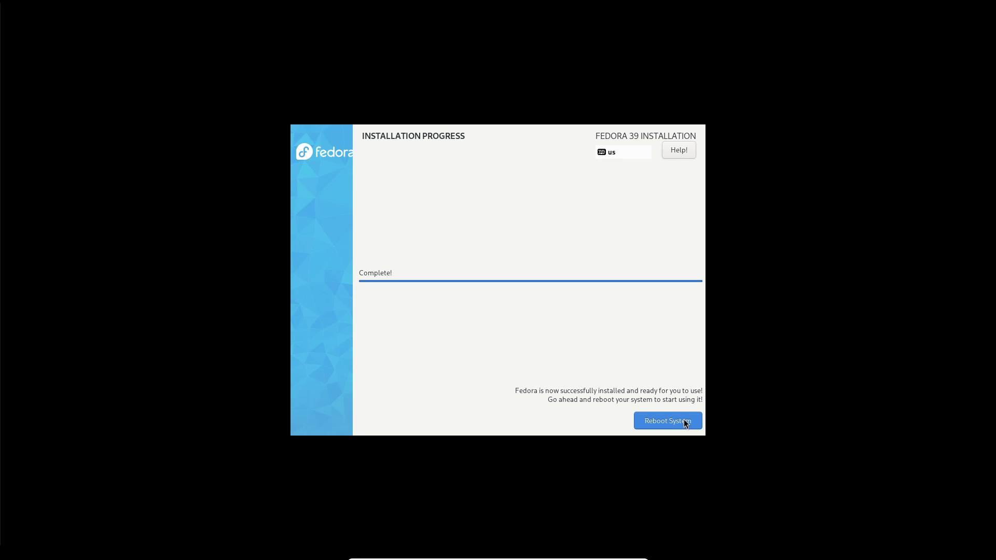
pyautogui.click(684, 422)
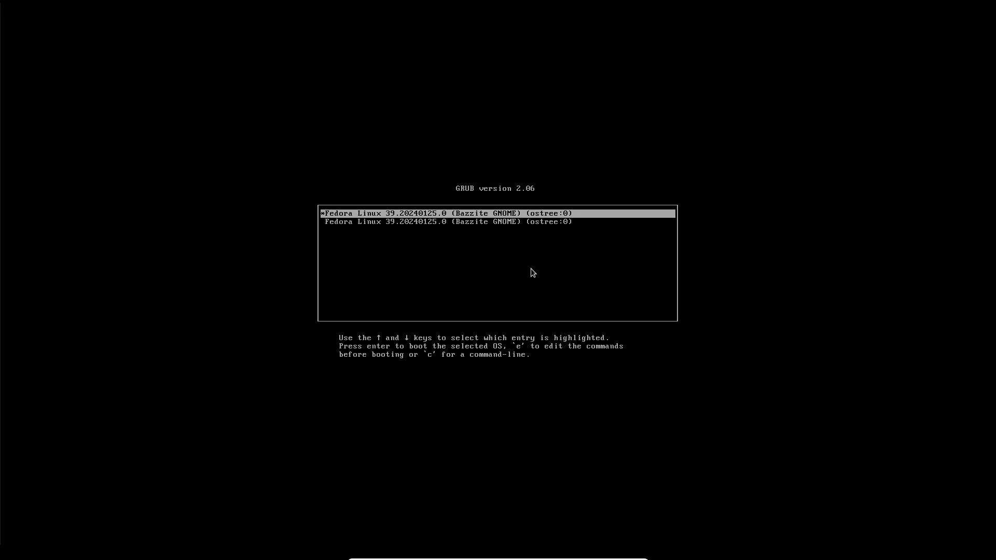
# Boot the first GRUB entry, Bazzite GNOME, and dismiss the mouse integration notice
pyautogui.press('Return')
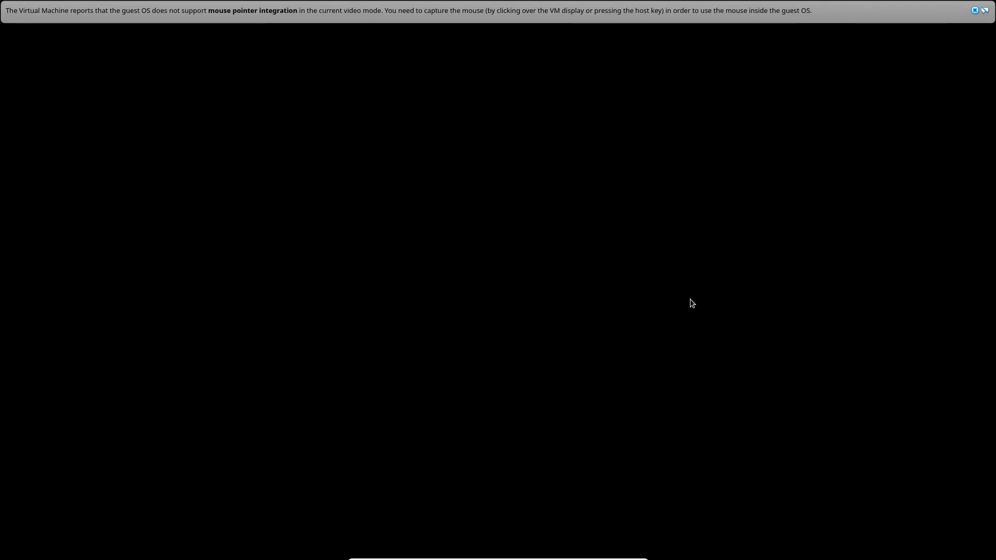
pyautogui.click(974, 11)
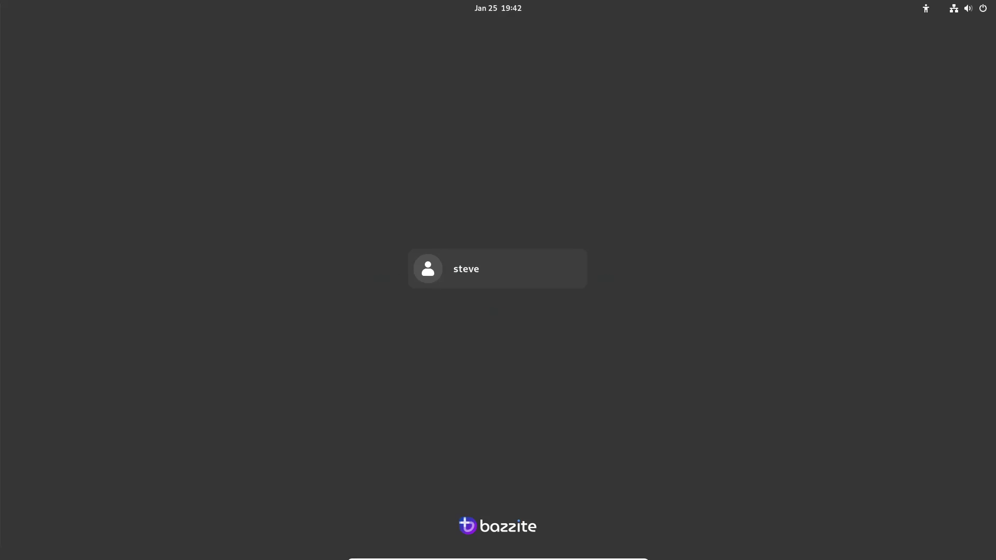
# Select the user on the login screen and enter the account password
pyautogui.click(491, 272)
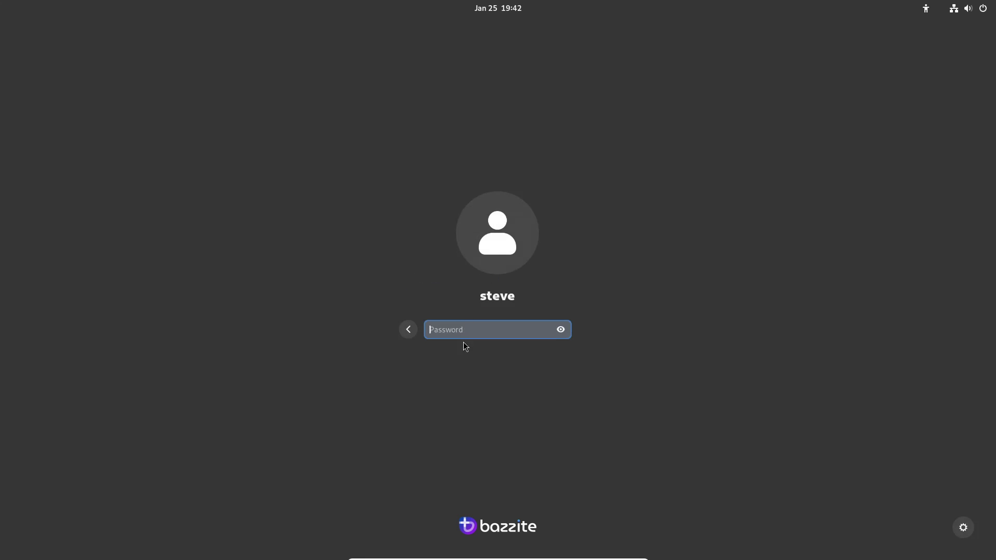
pyautogui.press('Return')
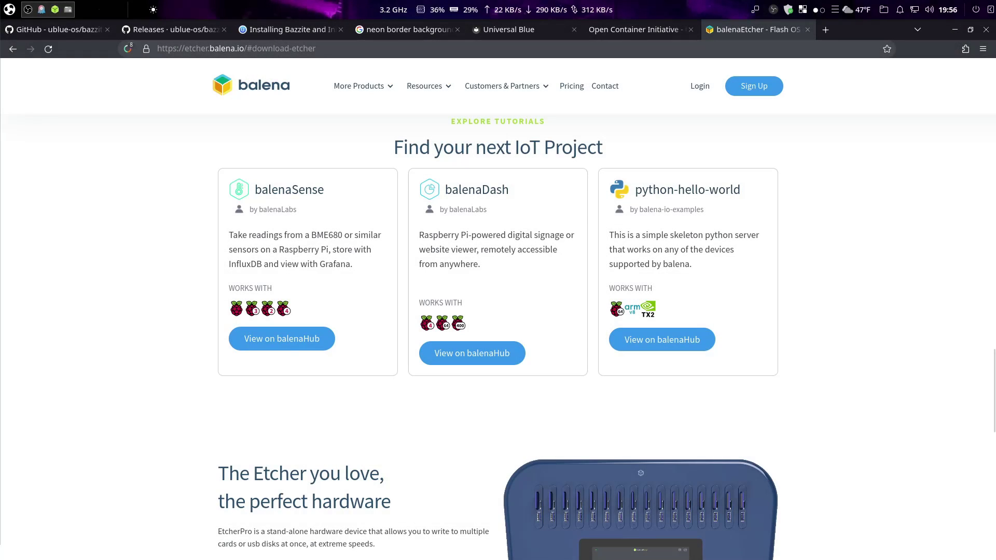
# Jump to the Download Etcher table on the balenaEtcher site, then close Firefox
pyautogui.scroll(20, 662, 273)
pyautogui.scroll(10, 662, 274)
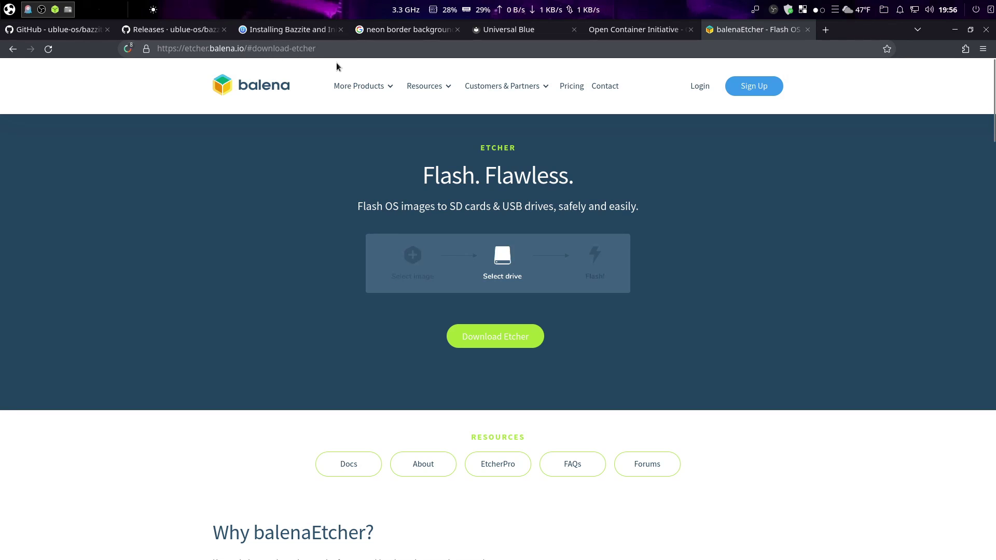
pyautogui.moveTo(358, 86)
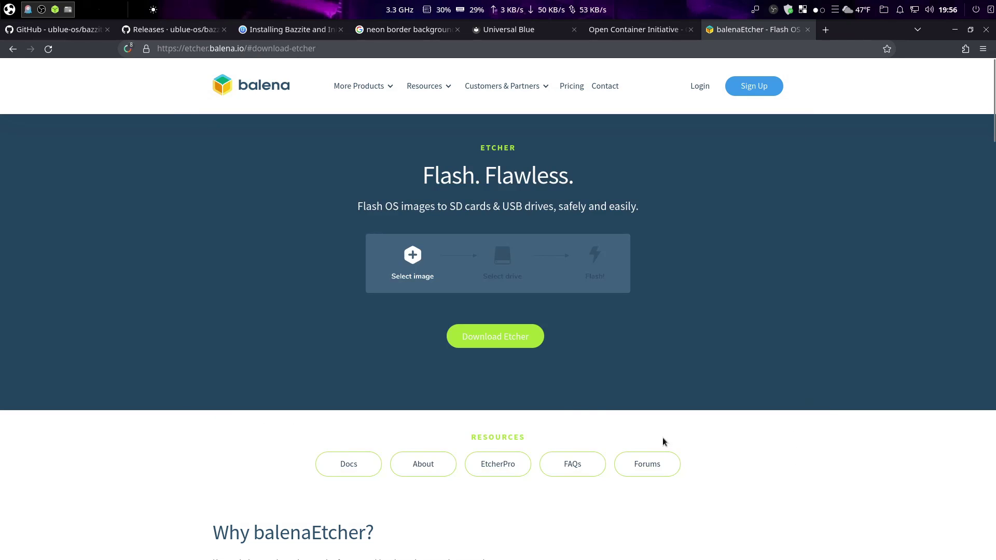
pyautogui.click(527, 338)
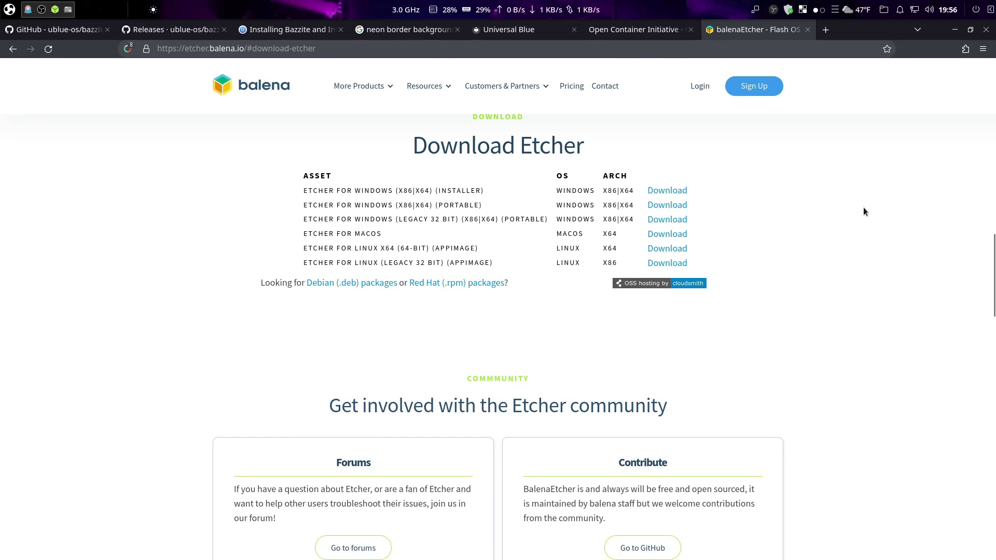
pyautogui.click(986, 30)
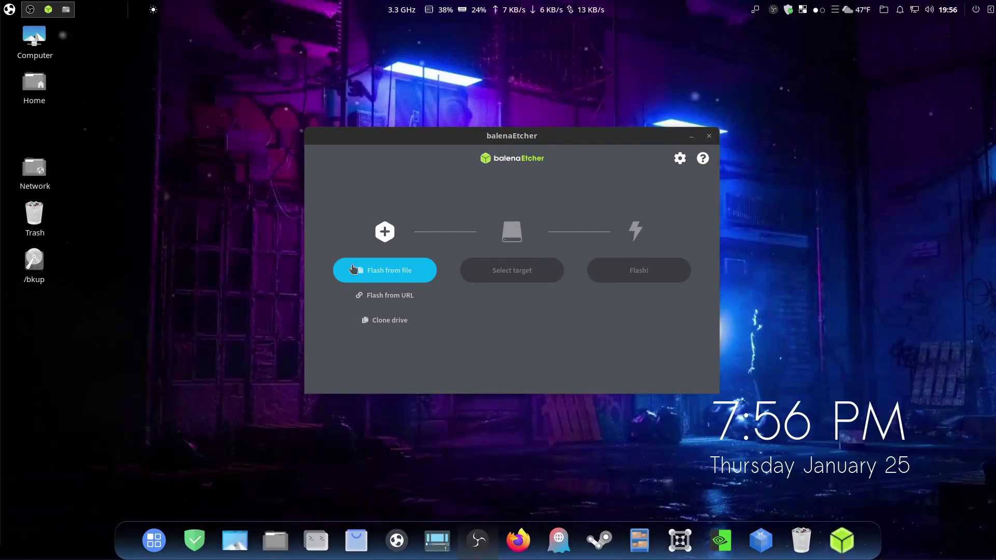
# Pick bazzite-39-x86_64-20240119.iso from Downloads as the image and list the target drives
pyautogui.click(379, 274)
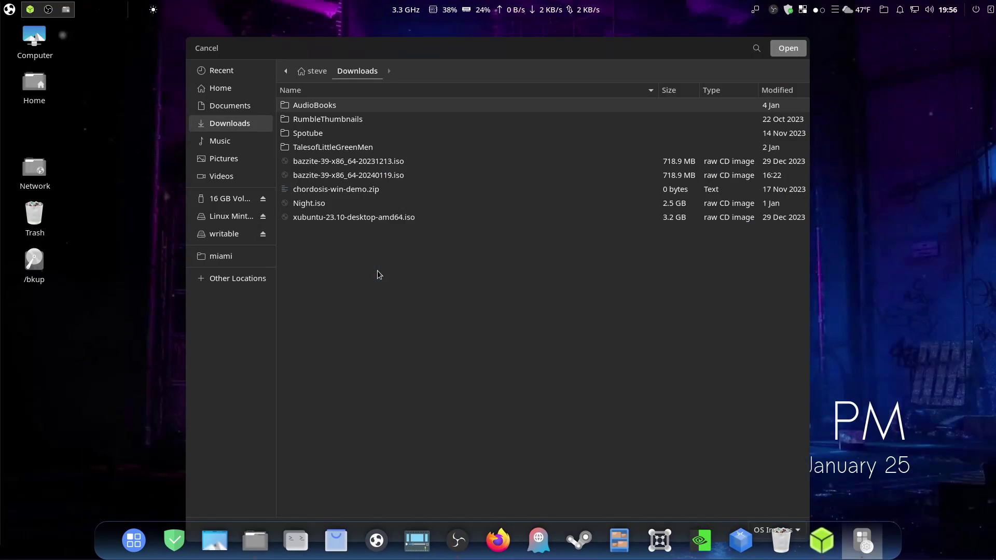
pyautogui.doubleClick(359, 177)
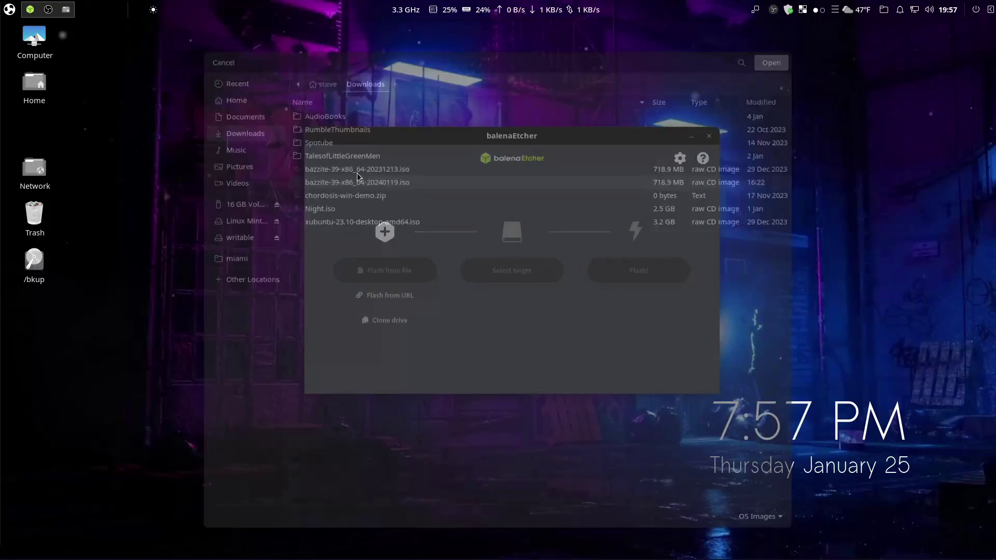
pyautogui.click(511, 268)
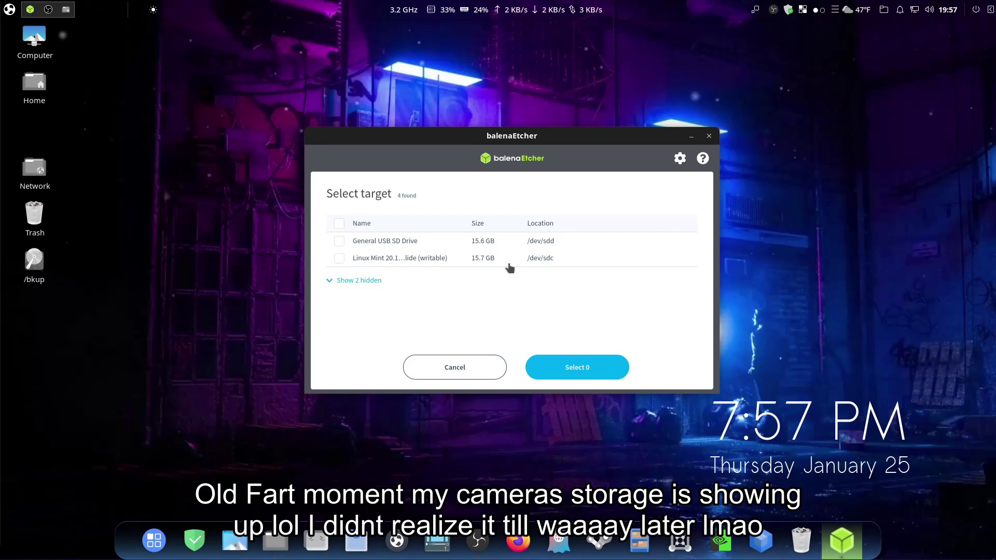
# Set the 15.7 GB /dev/sdc Linux Mint drive as Etcher's flash target
pyautogui.click(339, 258)
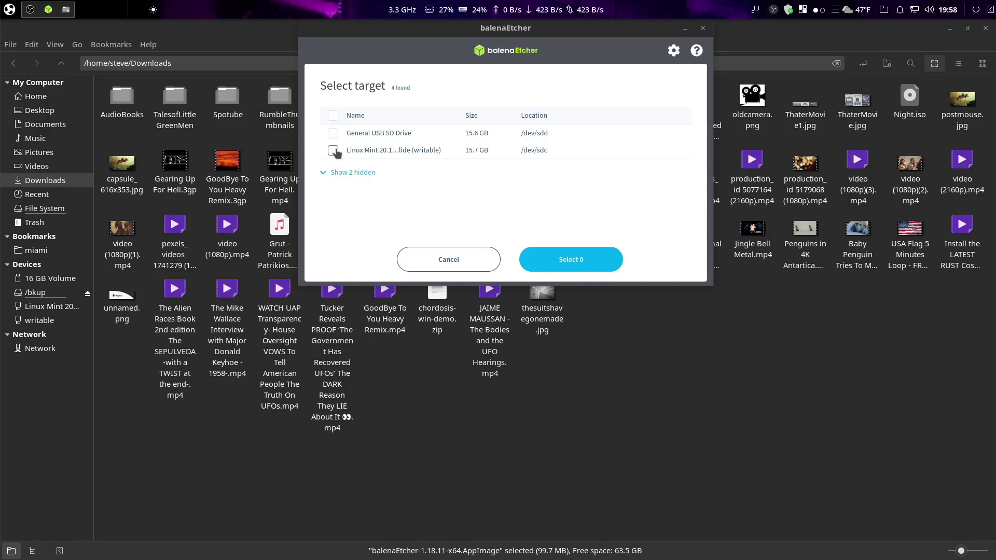
pyautogui.click(333, 150)
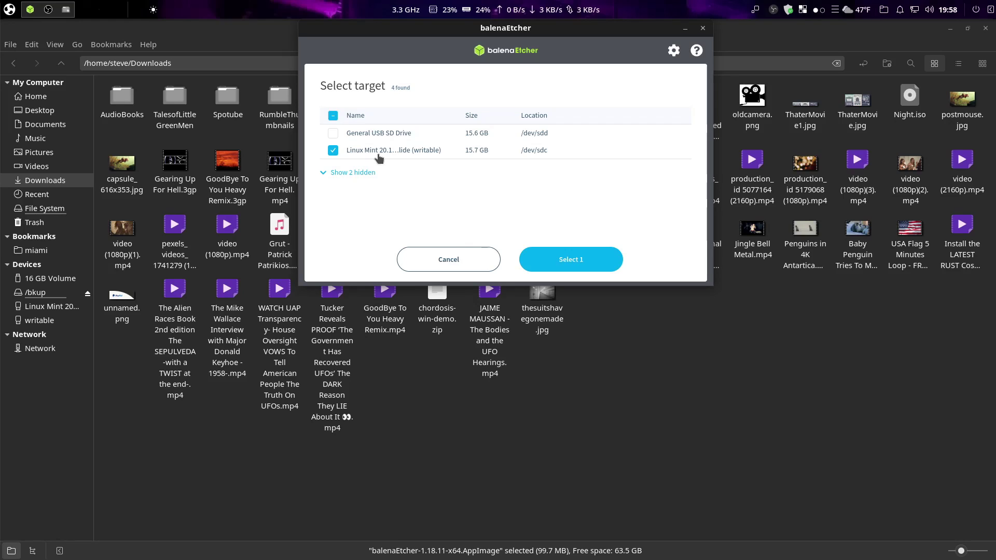
pyautogui.click(564, 264)
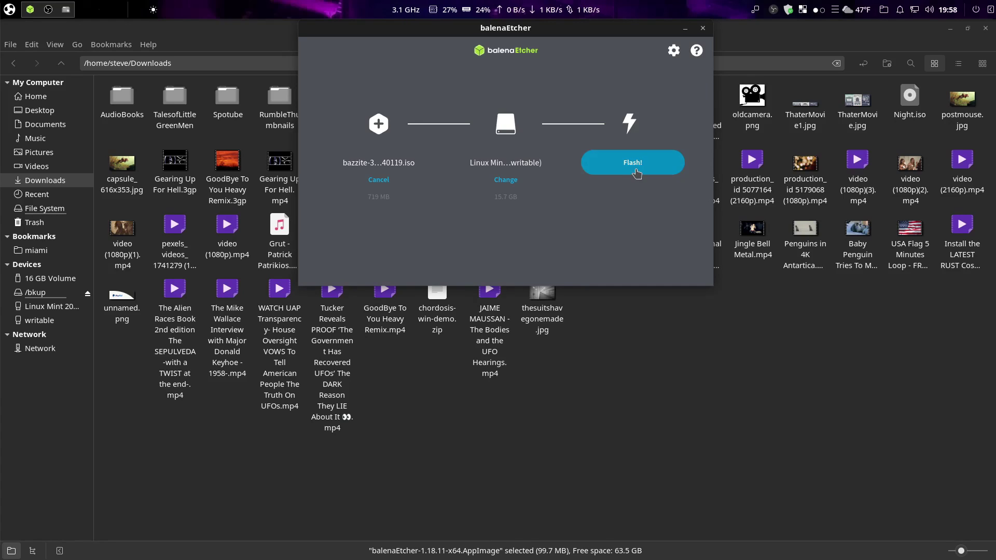
# Flash the Bazzite ISO to /dev/sdc with the administrator password, then close Etcher when done
pyautogui.click(947, 29)
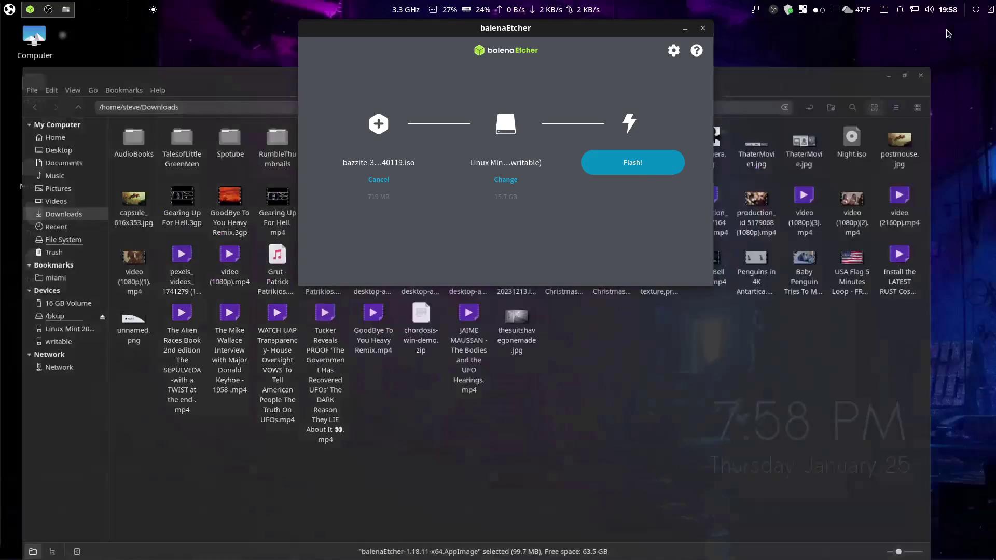
pyautogui.click(608, 170)
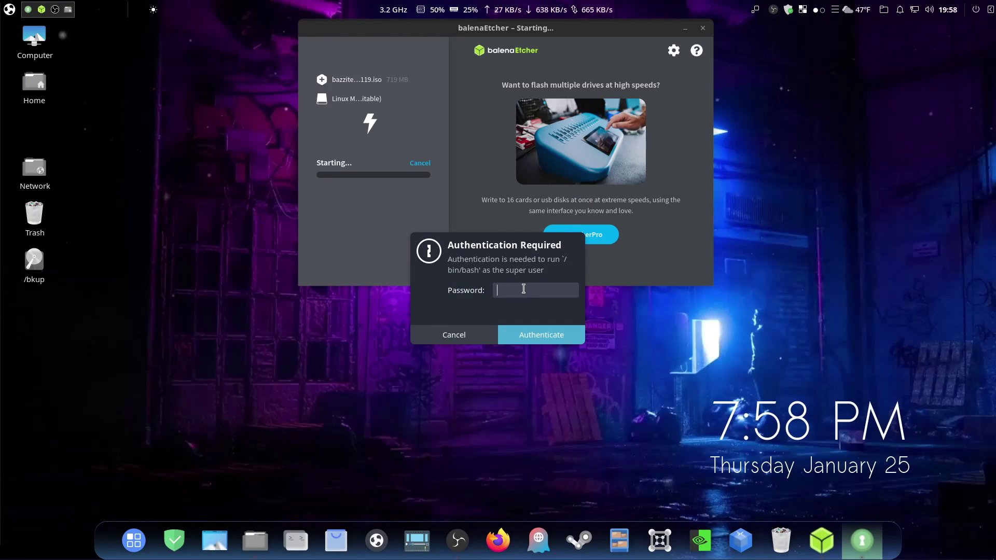
pyautogui.write('**********')
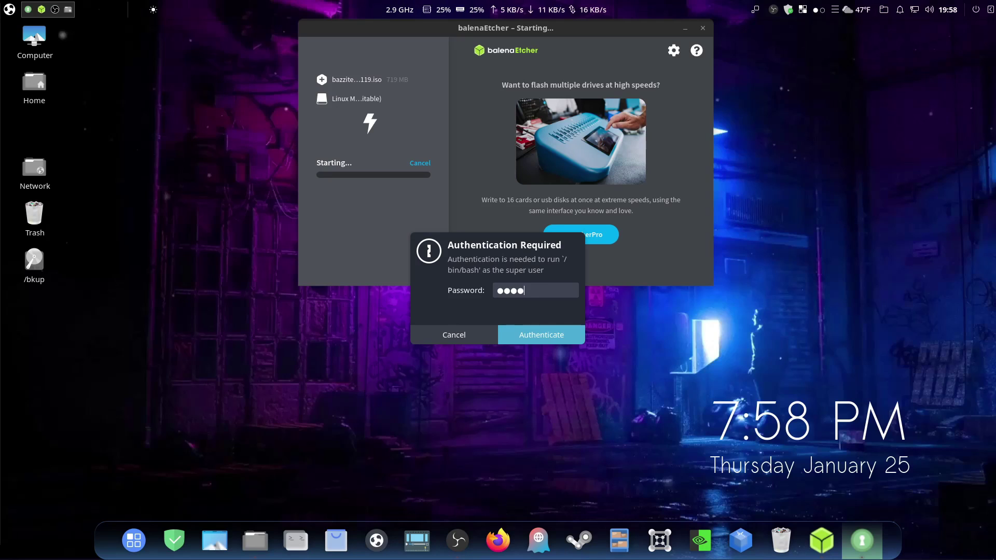
pyautogui.write('***')
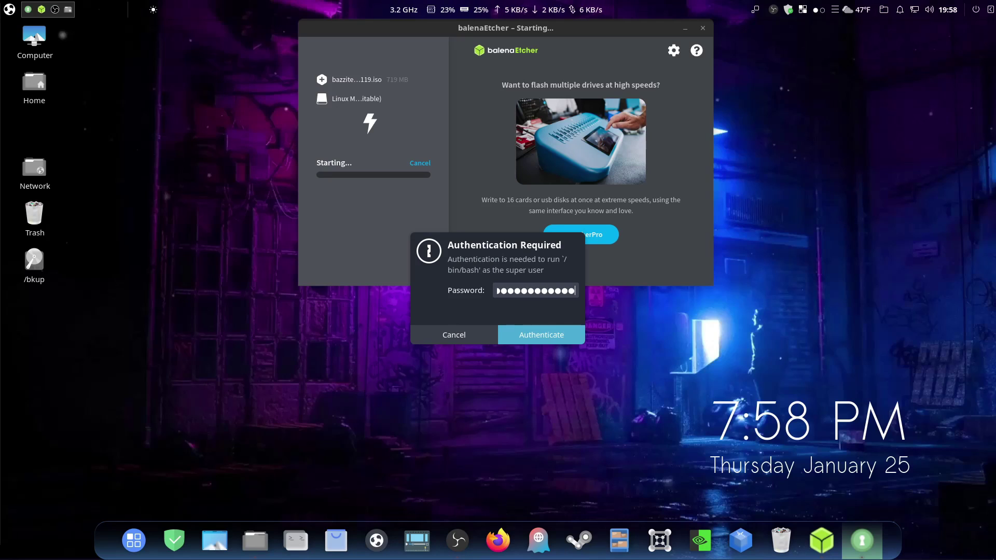
pyautogui.press('Return')
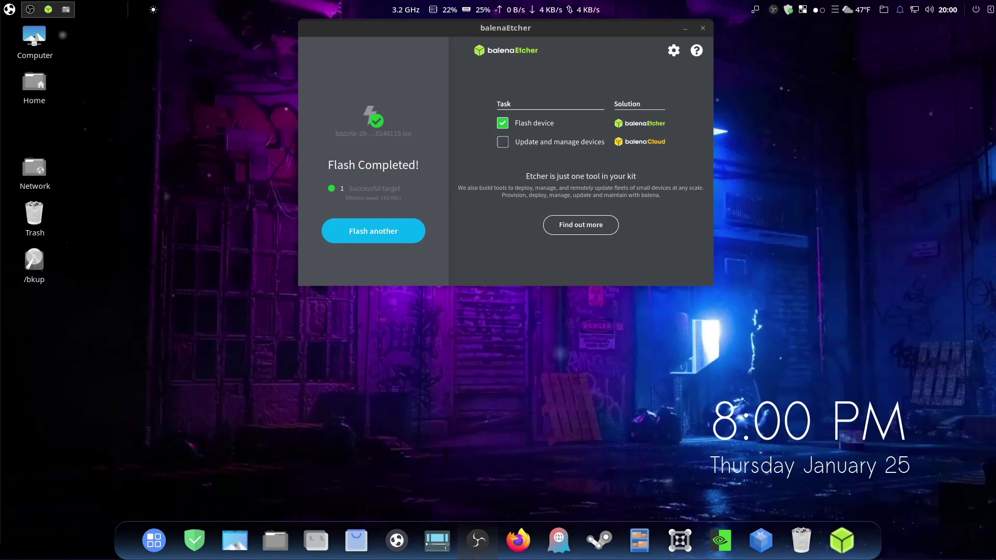
pyautogui.click(705, 30)
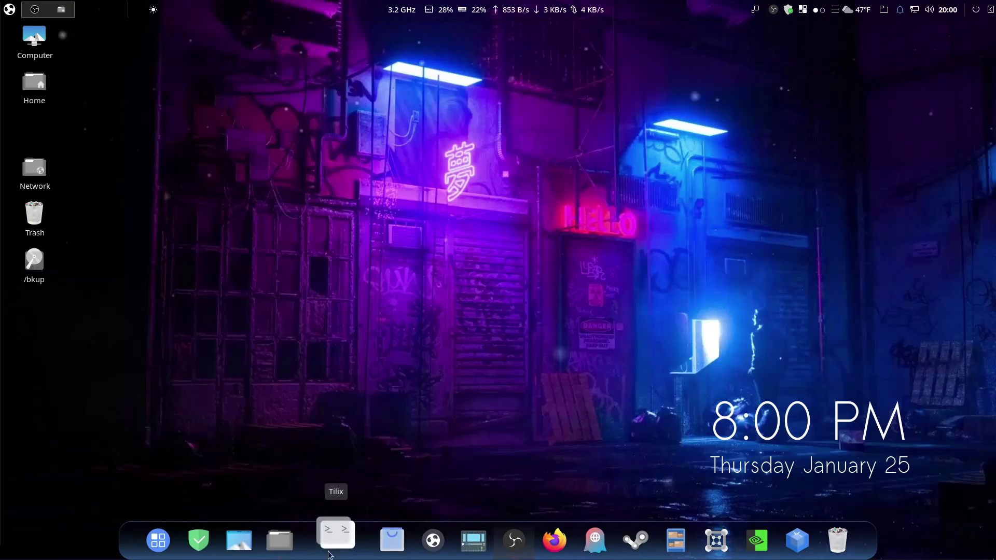
# Open Nemo, mount the 16 GB Volume, and dismiss its notification popup
pyautogui.click(302, 543)
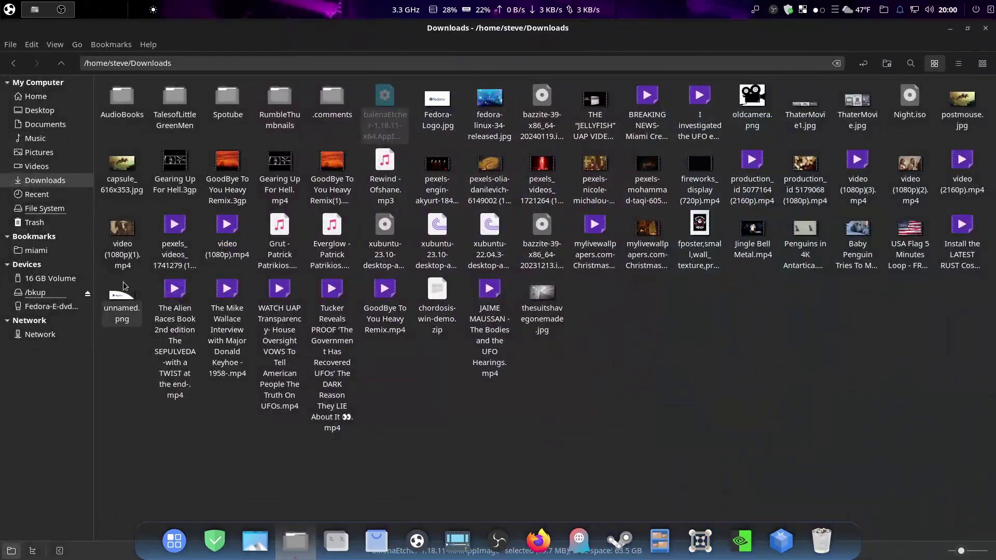
pyautogui.click(61, 280)
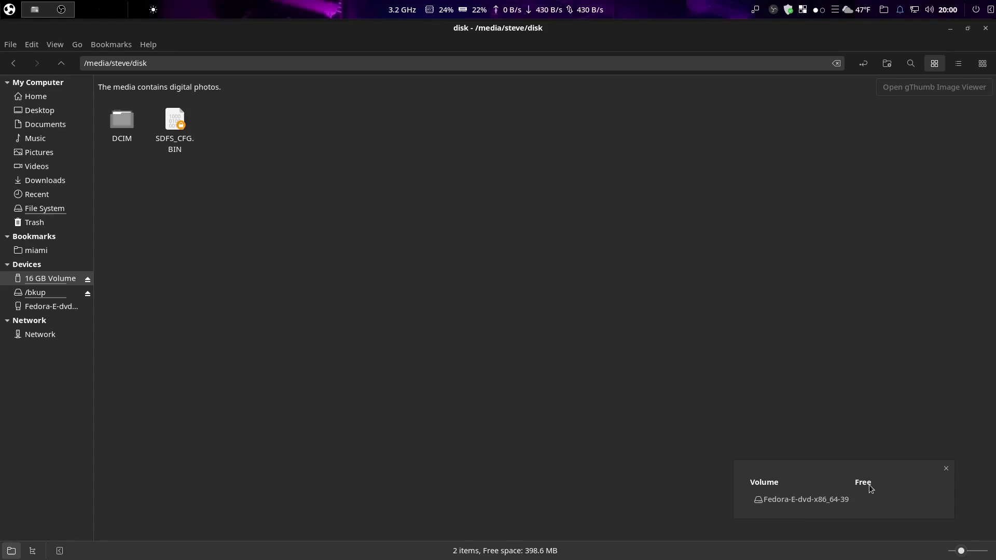
pyautogui.click(946, 469)
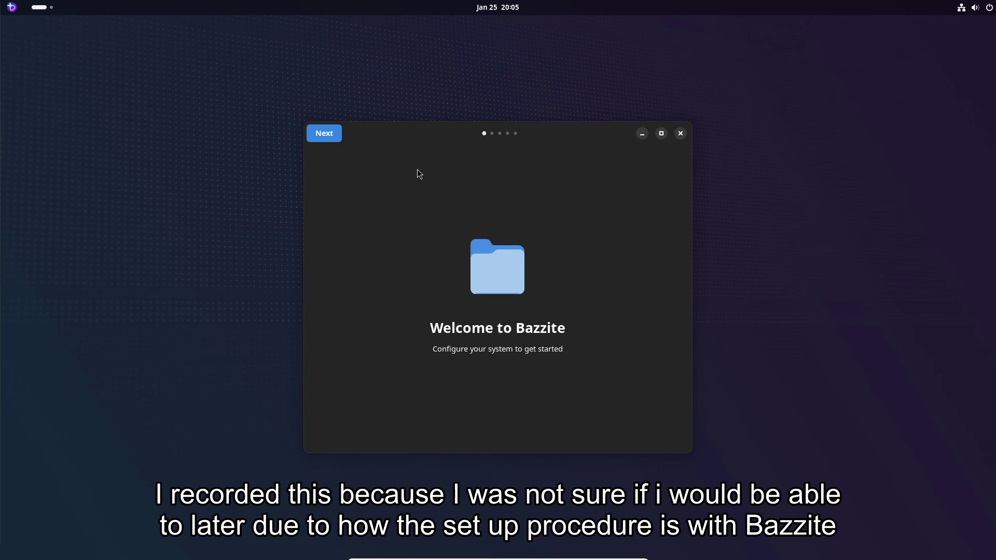
# Advance past the Welcome page and review the setup toggles, keeping input group, startup video and Steam fix on
pyautogui.click(328, 137)
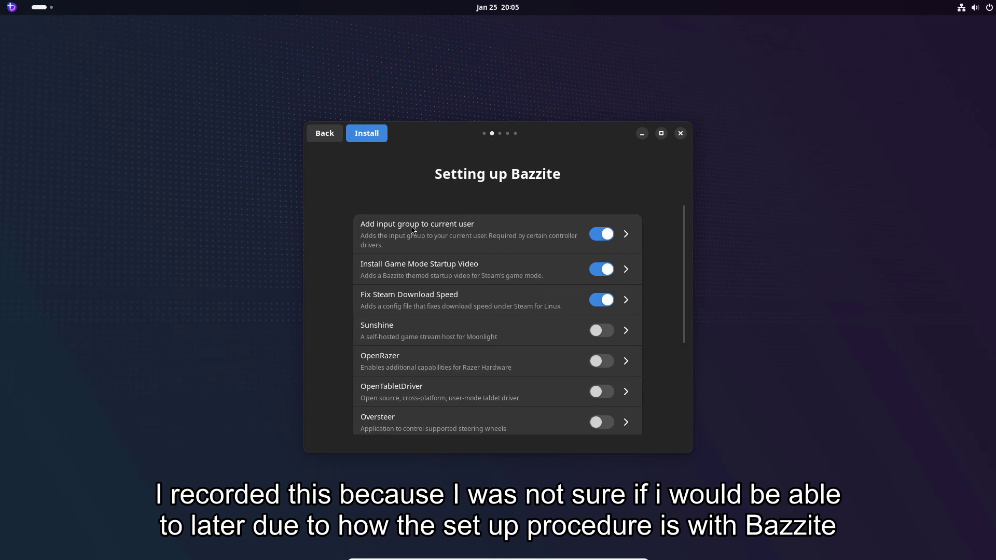
pyautogui.scroll(-1, 421, 278)
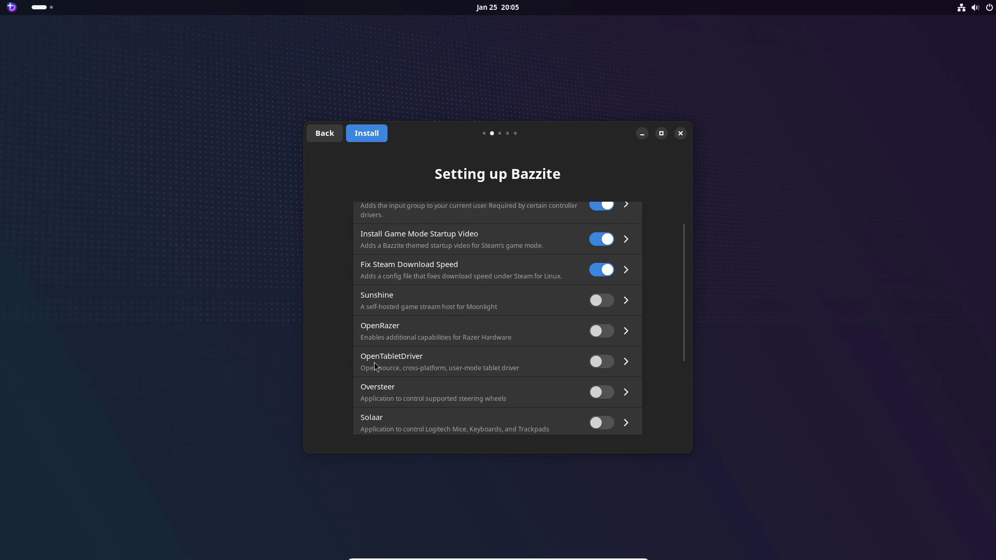
pyautogui.scroll(-2, 394, 377)
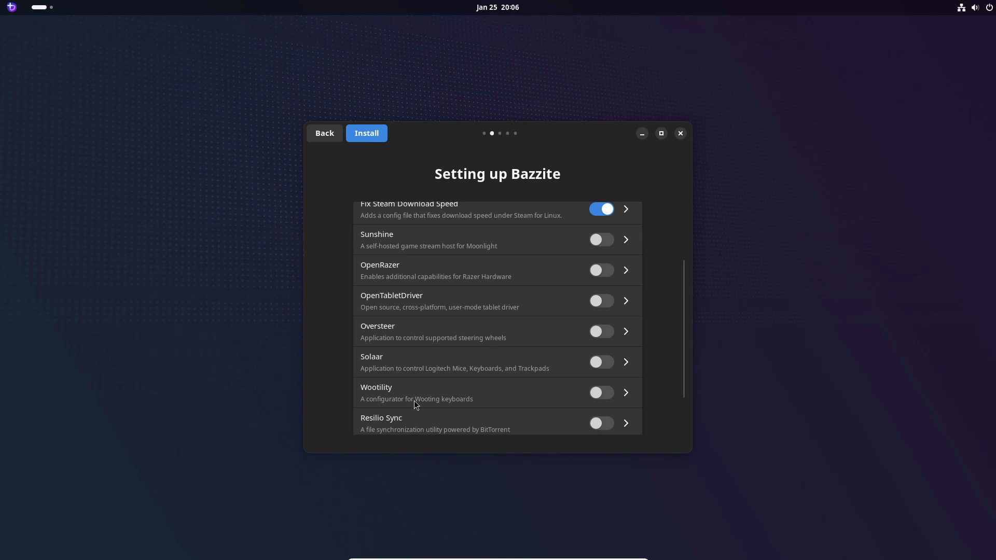
pyautogui.scroll(-1, 449, 405)
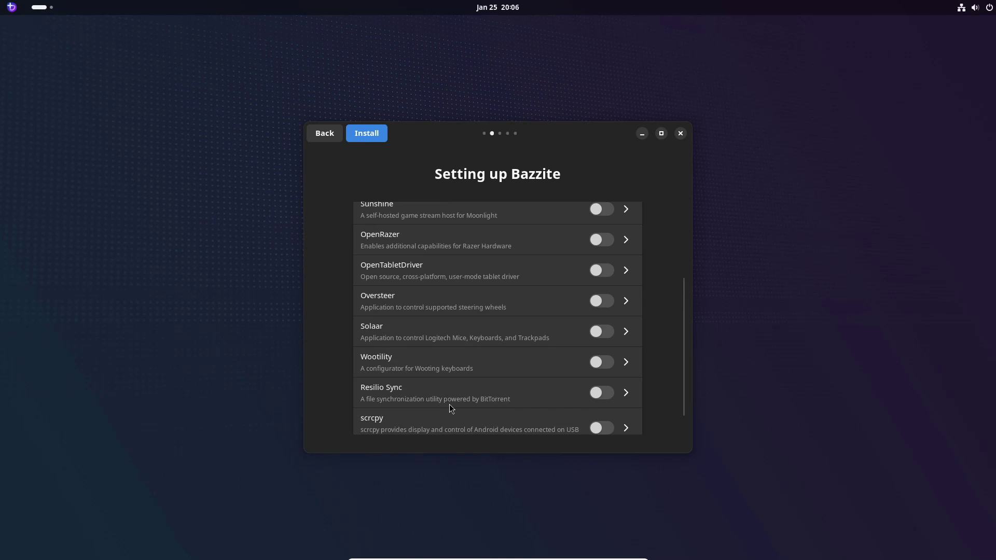
pyautogui.scroll(-1, 447, 406)
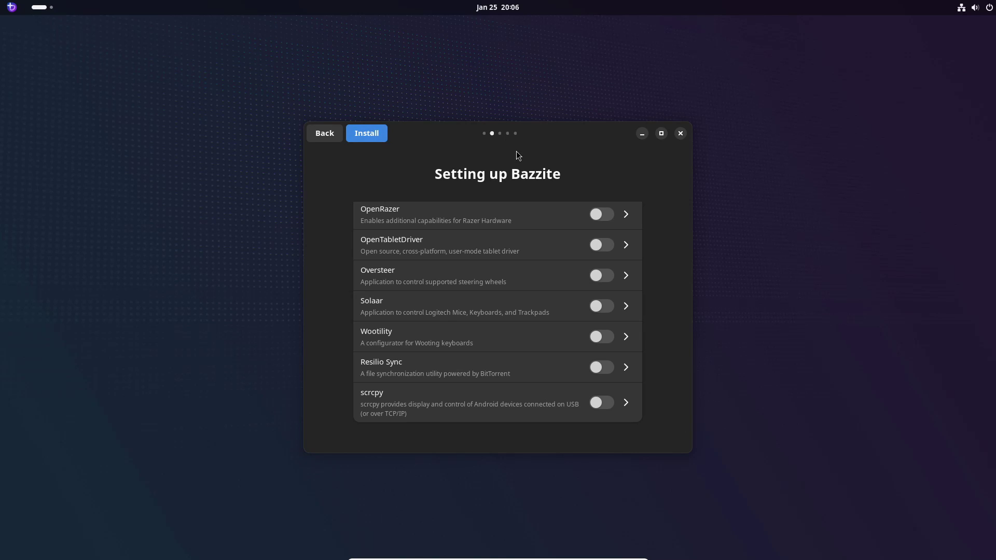
pyautogui.scroll(4, 523, 207)
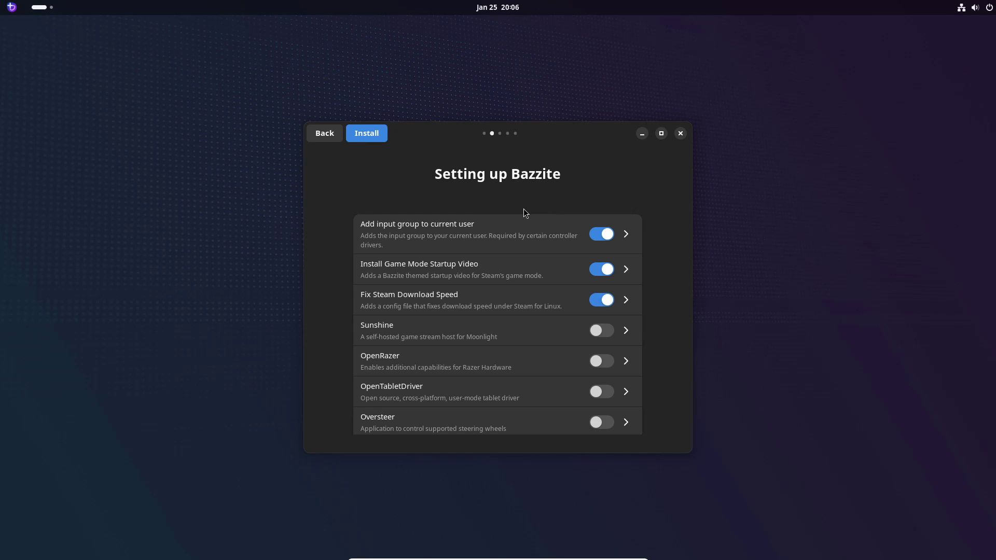
# Start installing the selected Bazzite setup options
pyautogui.press('Return')
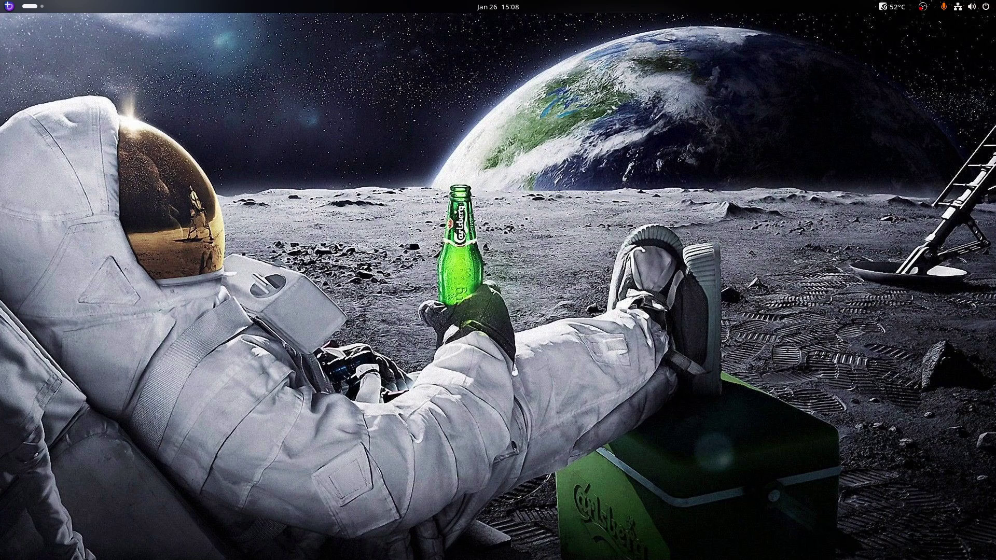
# Search the Activities overview for 'nv' to list the NVIDIA tools
pyautogui.press('super')
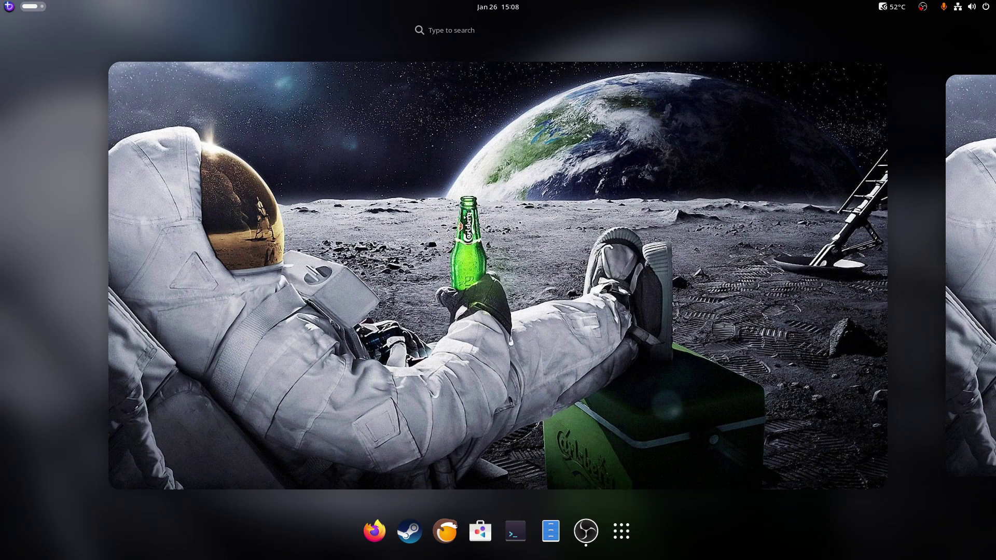
pyautogui.write('nv')
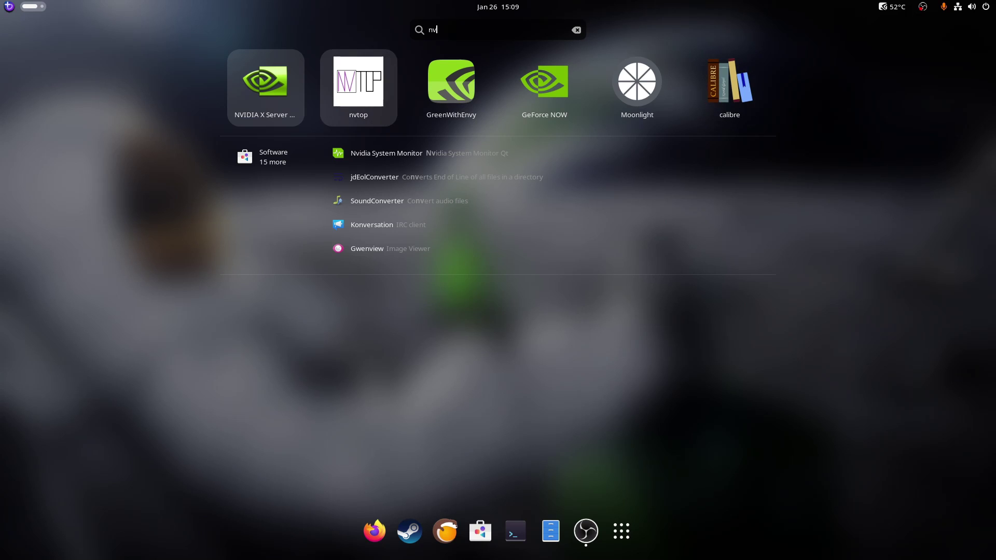
# Launch nvtop from the 'nv' search results
pyautogui.rightClick(358, 83)
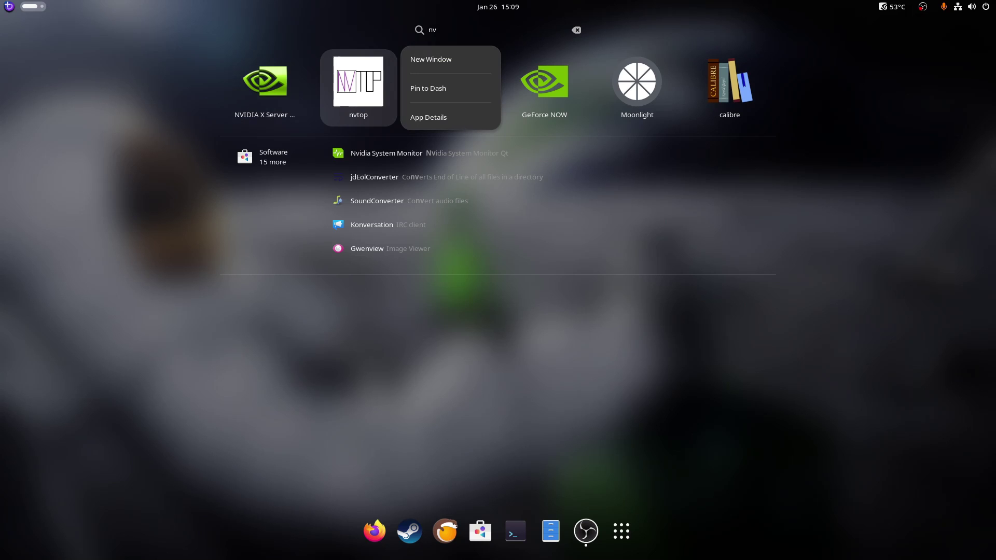
pyautogui.press('Escape')
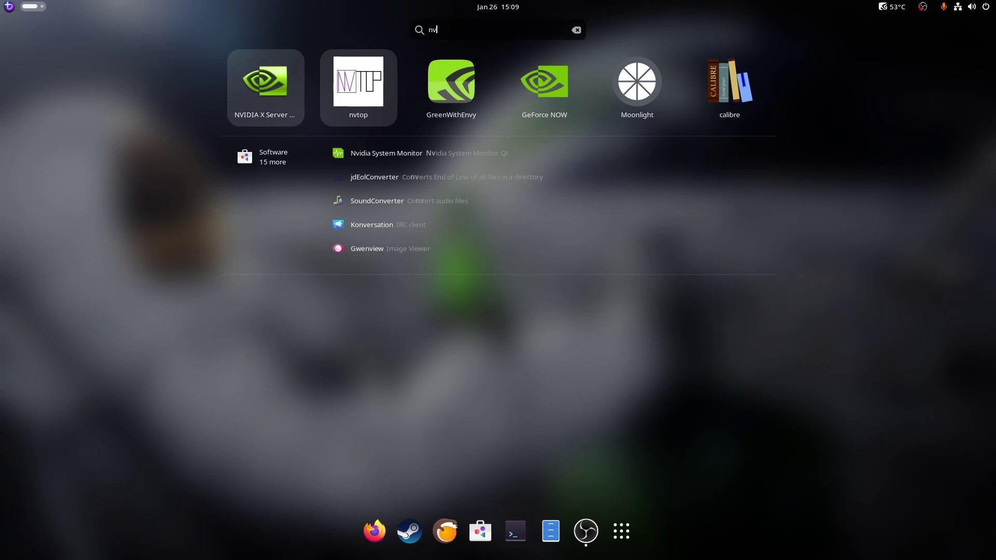
pyautogui.press('Return')
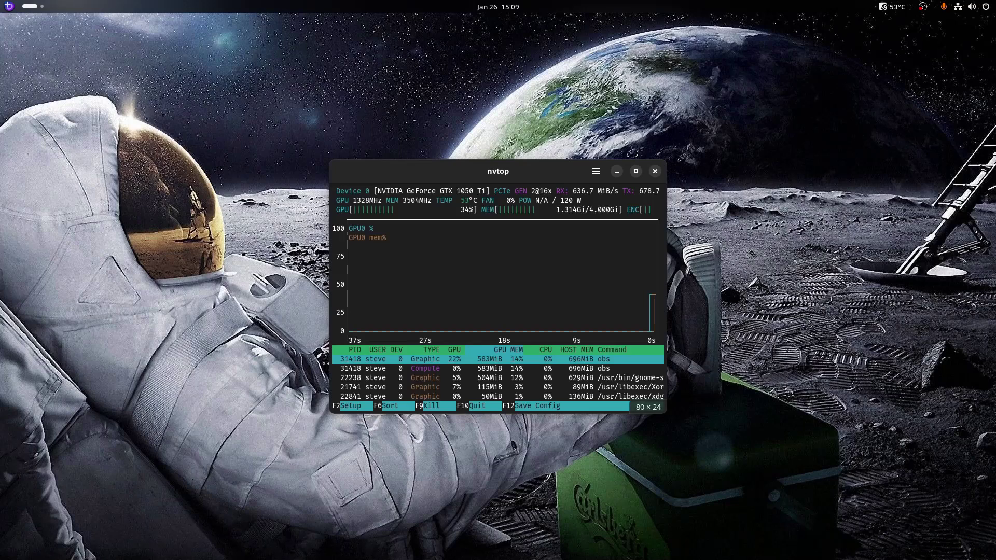
# Reposition the nvtop window and maximize it to show the GTX 1050 Ti usage full-screen
pyautogui.click(635, 171)
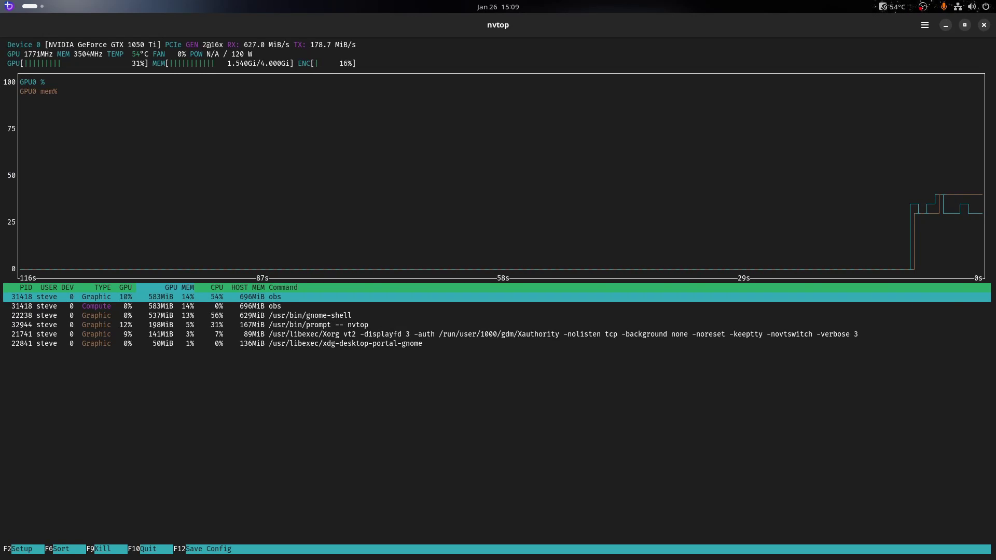
pyautogui.press('super+Down')
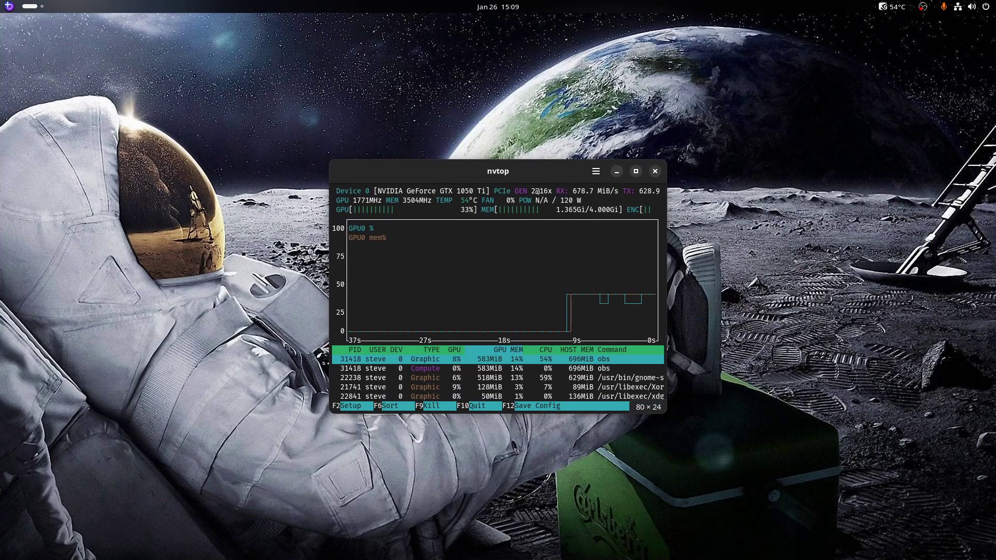
pyautogui.moveTo(644, 132); pyautogui.dragTo(554, 164)
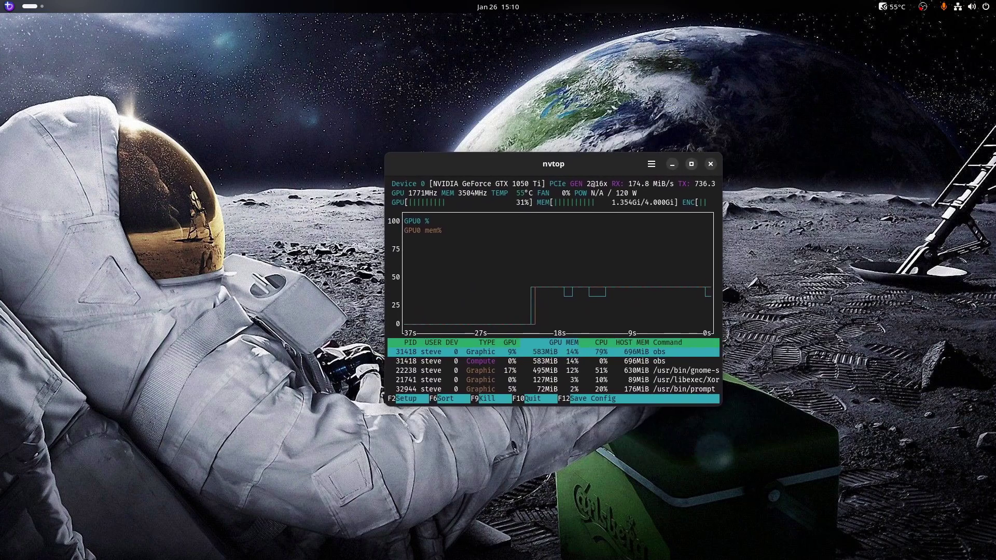
pyautogui.press('super+Up')
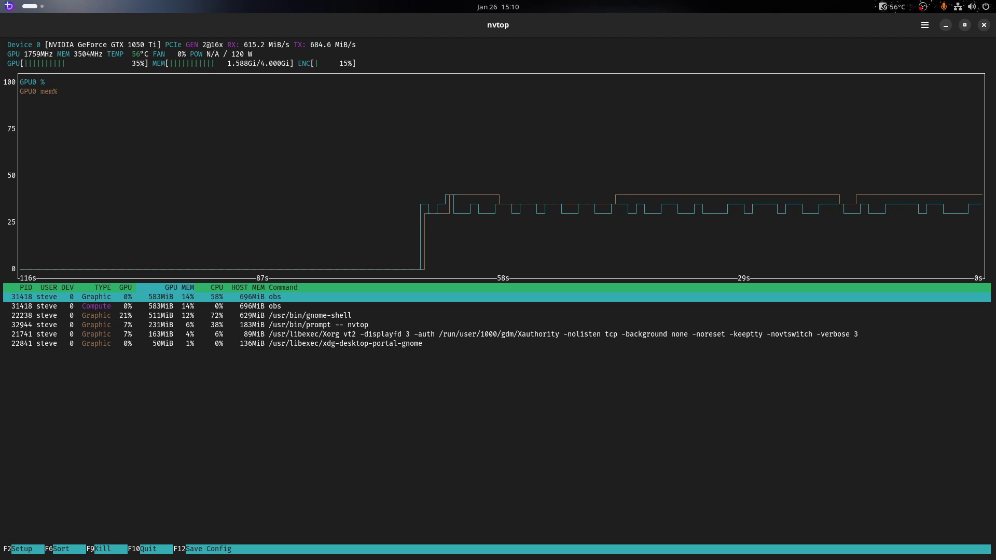
# Launch NVIDIA X Server Settings by searching 'nv' in the Activities overview
pyautogui.press('super')
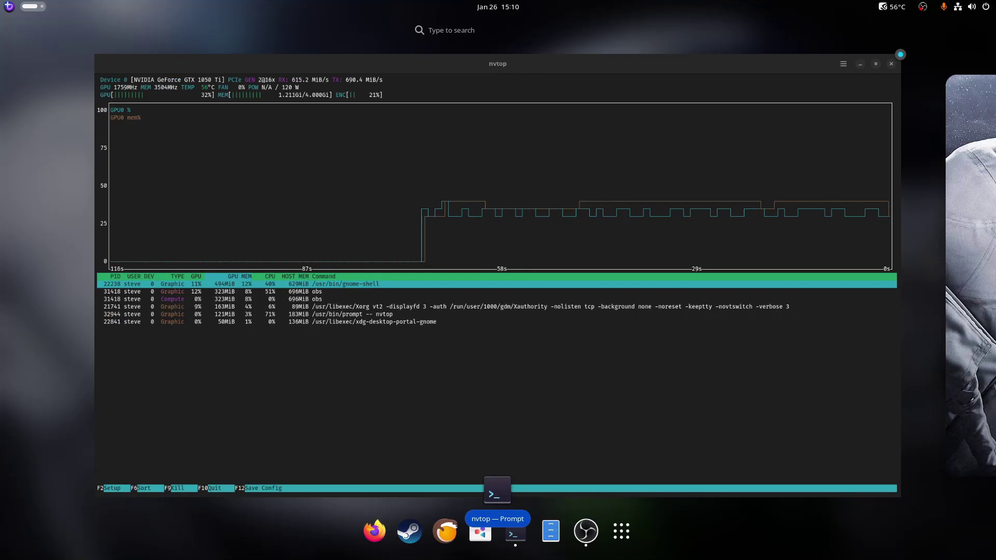
pyautogui.write('nv')
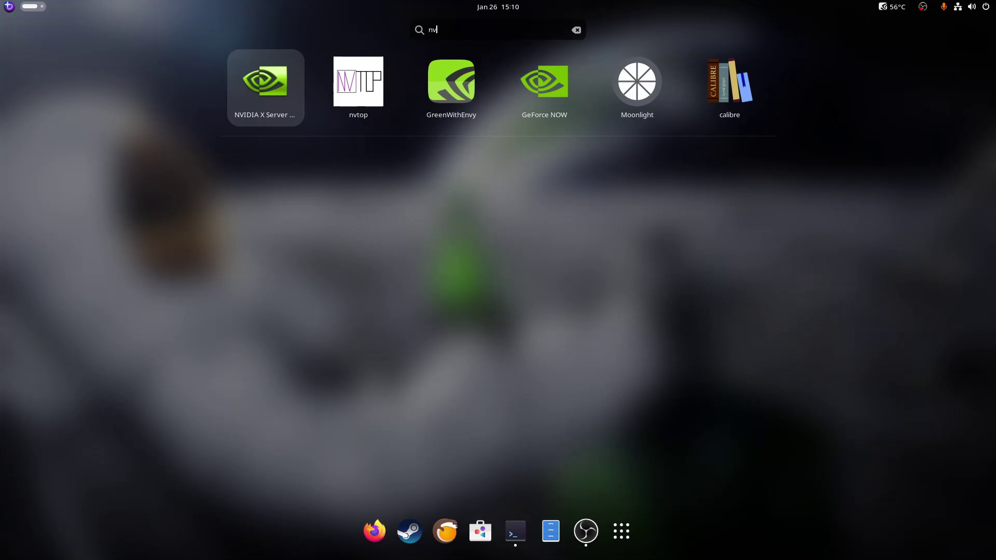
pyautogui.press('super')
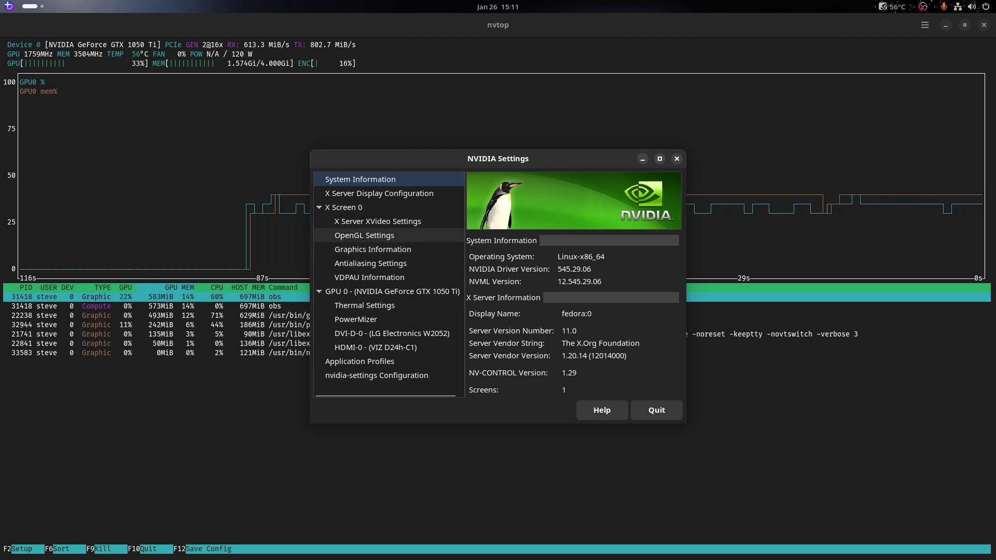
# View GPU 0's PowerMizer and Thermal Settings pages, leaving Enable GPU Fan Settings unchecked
pyautogui.click(356, 319)
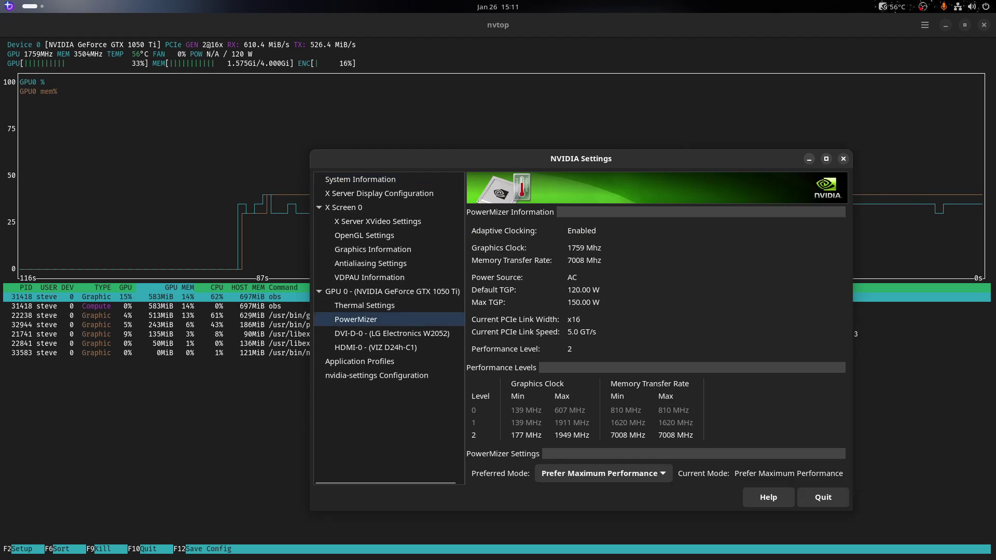
pyautogui.click(364, 305)
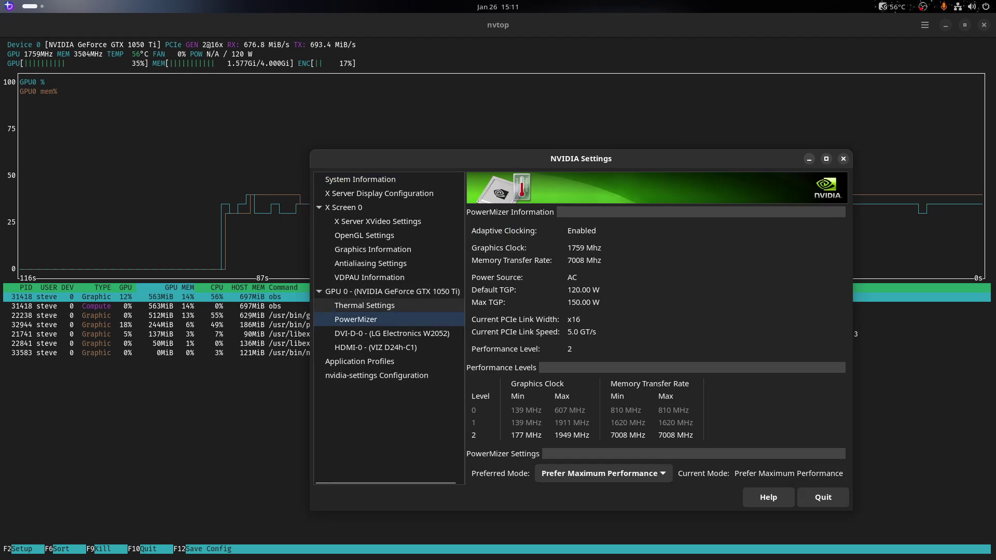
pyautogui.click(473, 356)
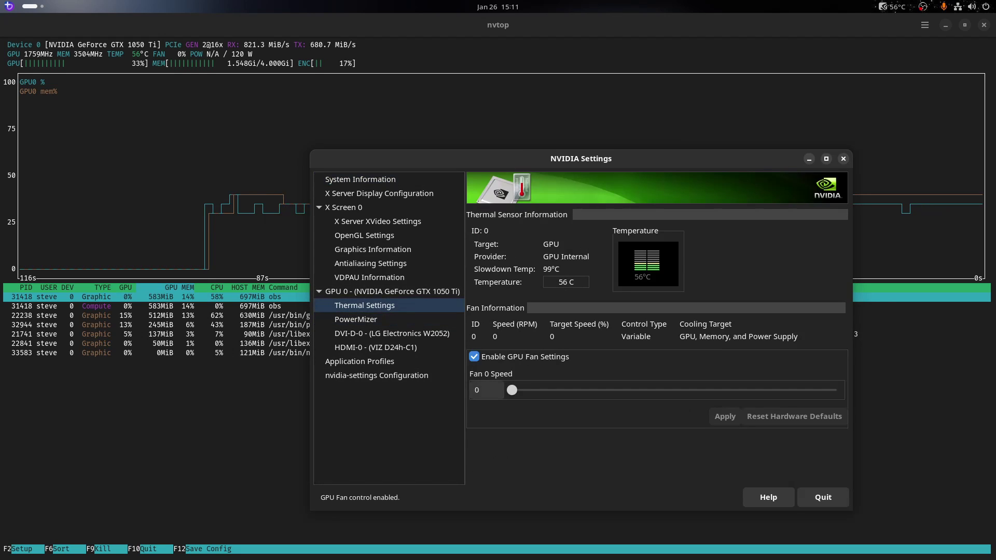
pyautogui.click(473, 356)
pyautogui.click(473, 356)
pyautogui.click(474, 356)
pyautogui.click(474, 356)
pyautogui.click(473, 356)
pyautogui.click(473, 356)
pyautogui.click(474, 356)
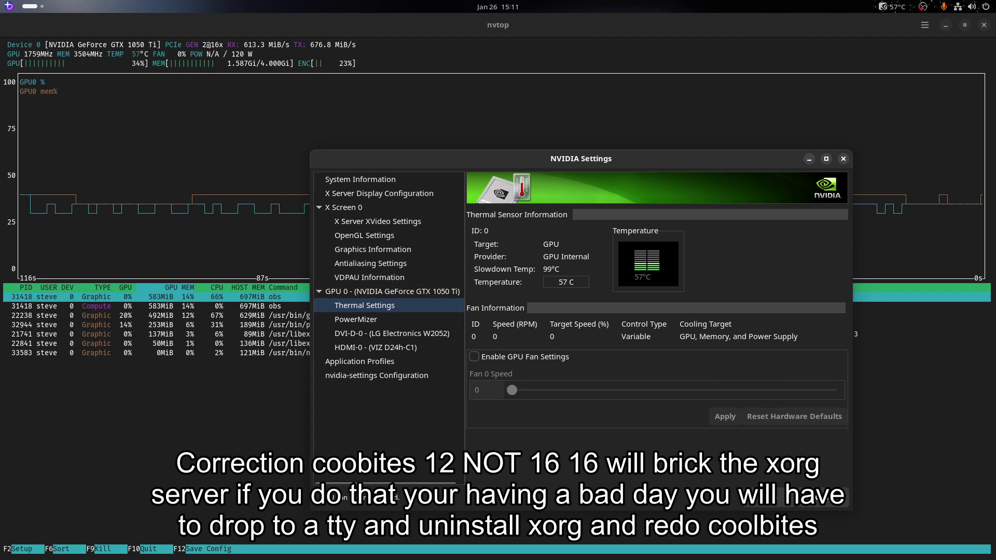
pyautogui.press('super')
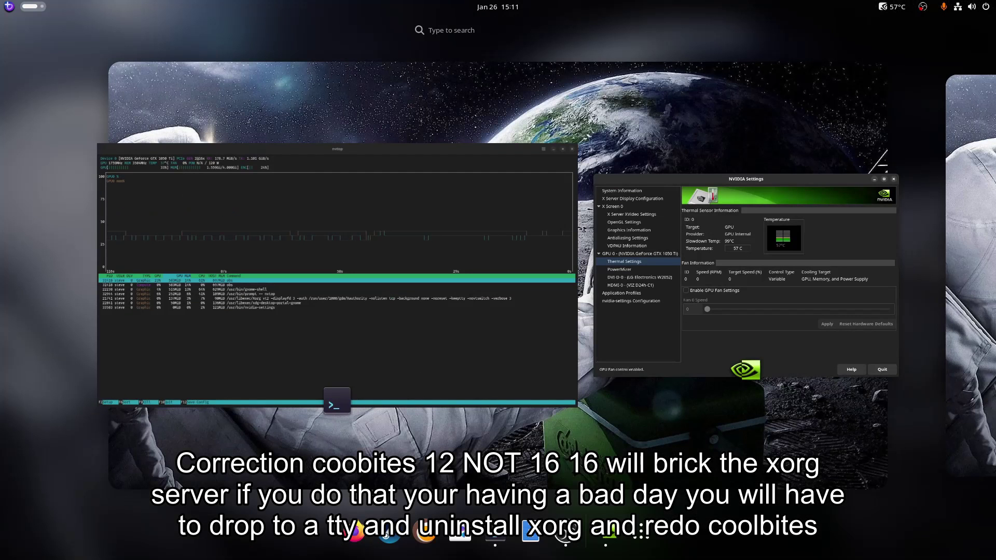
# Launch GreenWithEnvy from the 'nv' search and maximize it to show all its panels
pyautogui.write('nv')
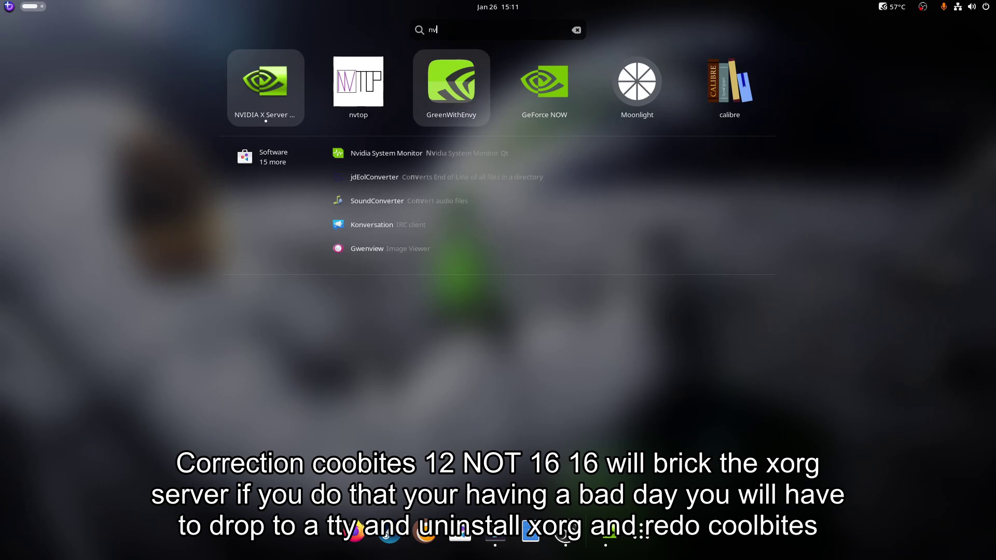
pyautogui.press('Return')
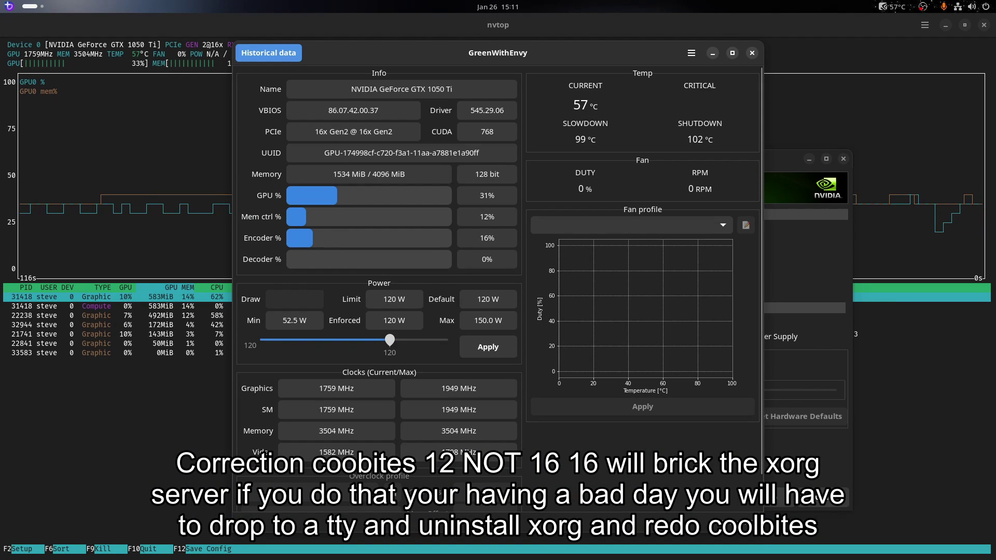
pyautogui.scroll(-1, 498, 288)
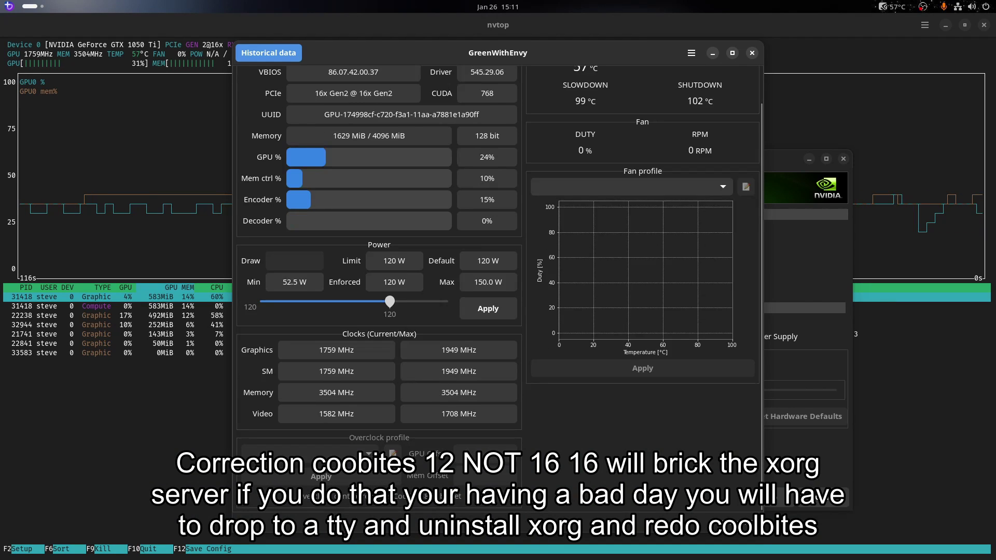
pyautogui.scroll(1, 498, 288)
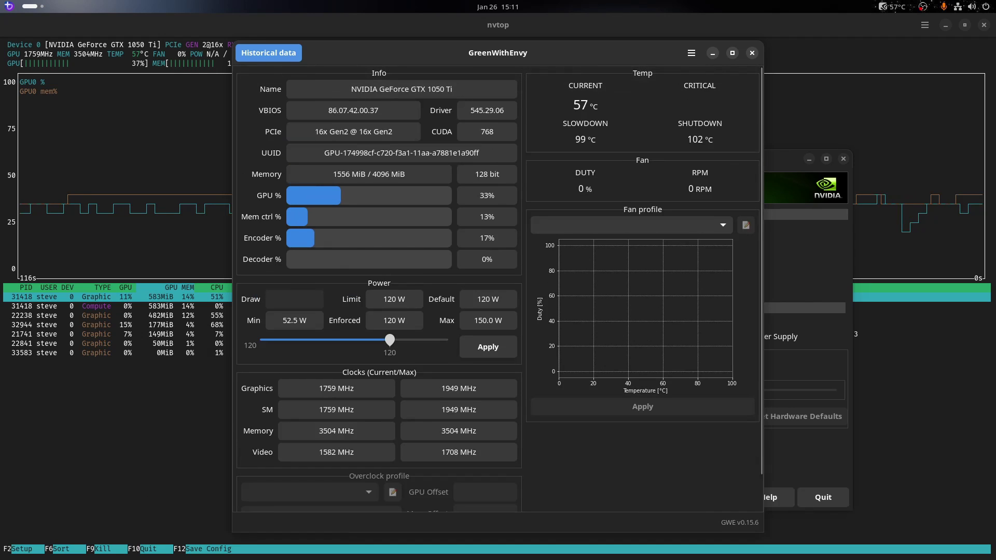
pyautogui.scroll(-1, 498, 288)
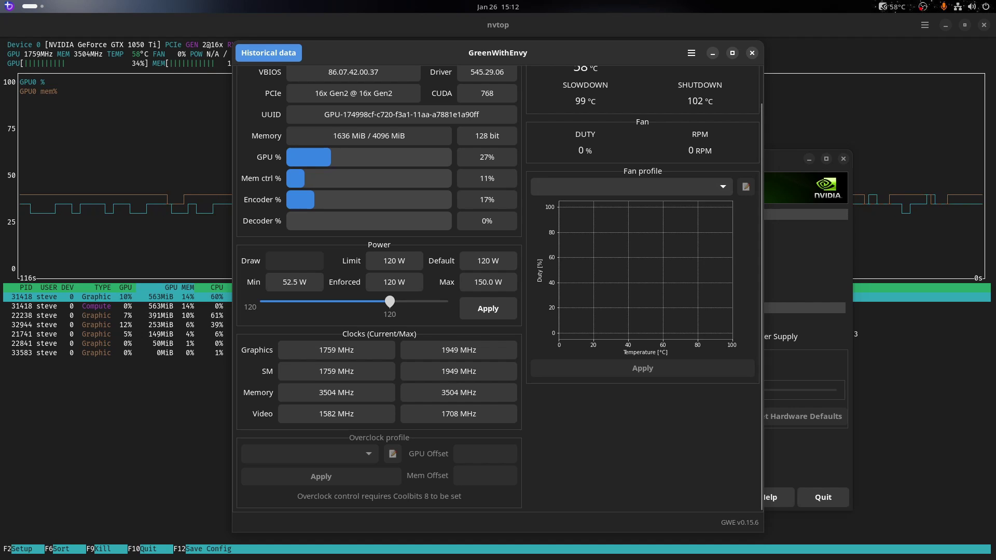
pyautogui.click(732, 53)
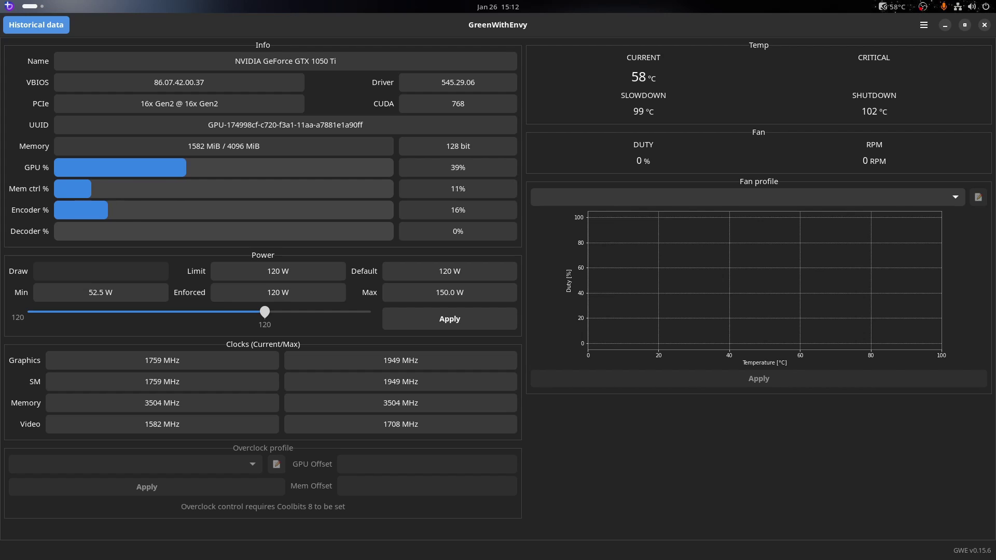
# Set the GreenWithEnvy fan profile to Custom, restore its window size, and return to nvtop
pyautogui.click(759, 197)
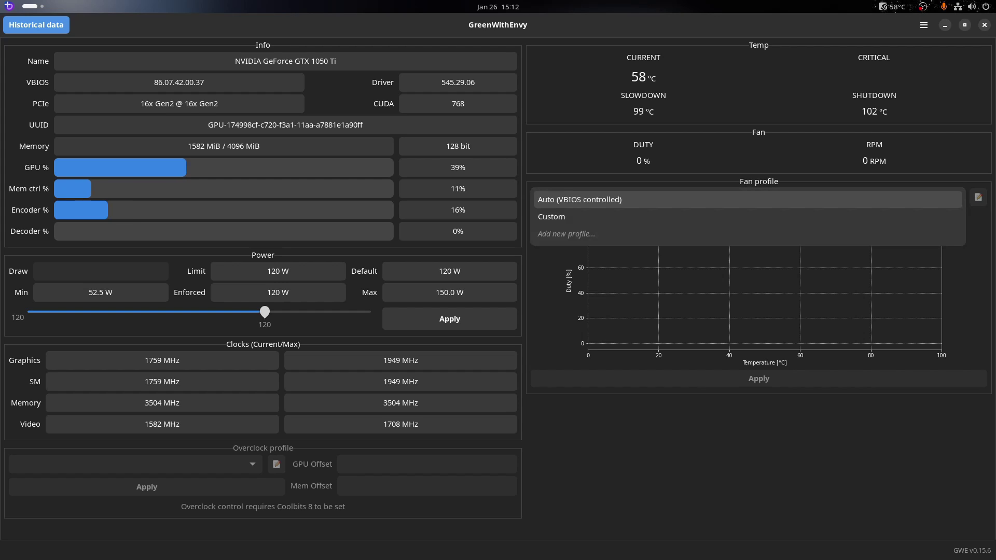
pyautogui.press('Down')
pyautogui.press('Return')
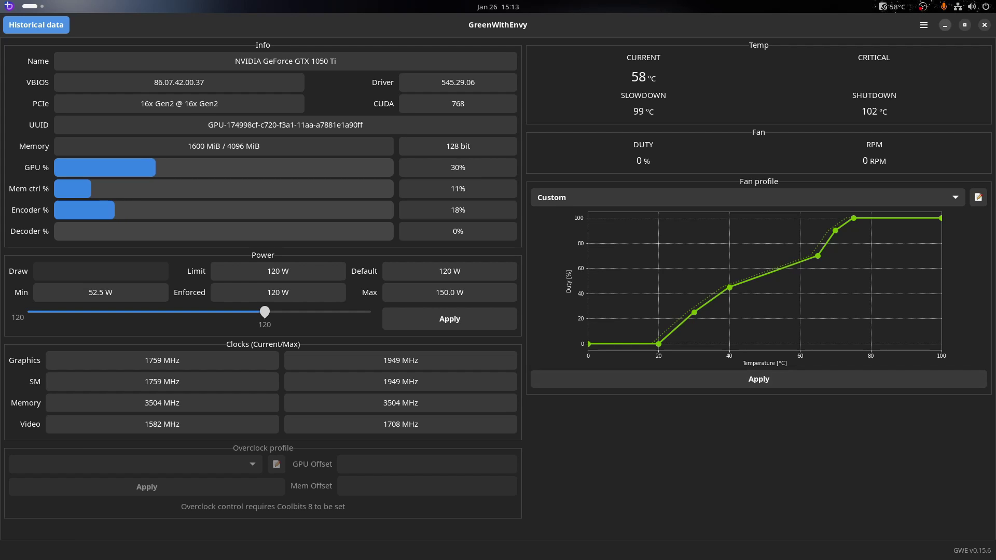
pyautogui.click(964, 25)
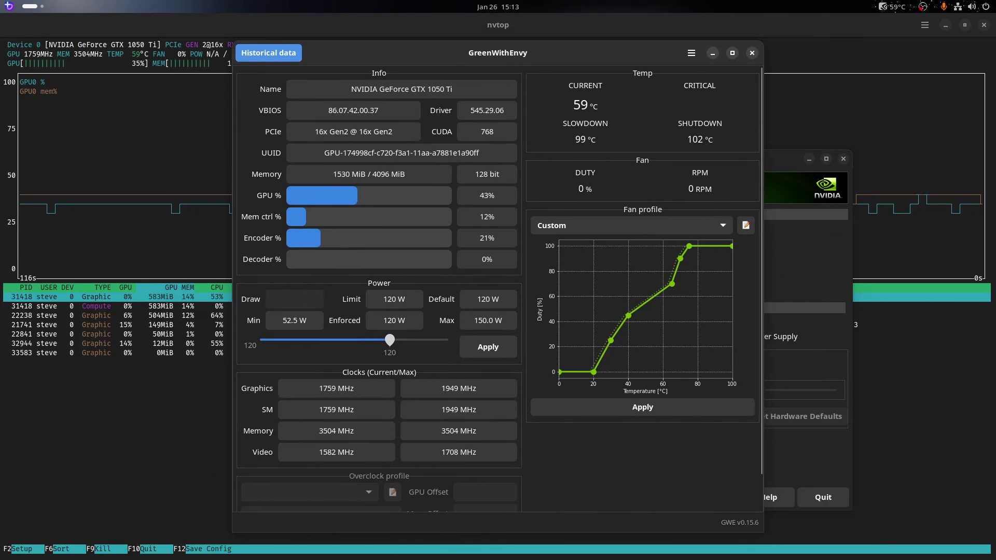
pyautogui.hotkey('alt', 'Tab')
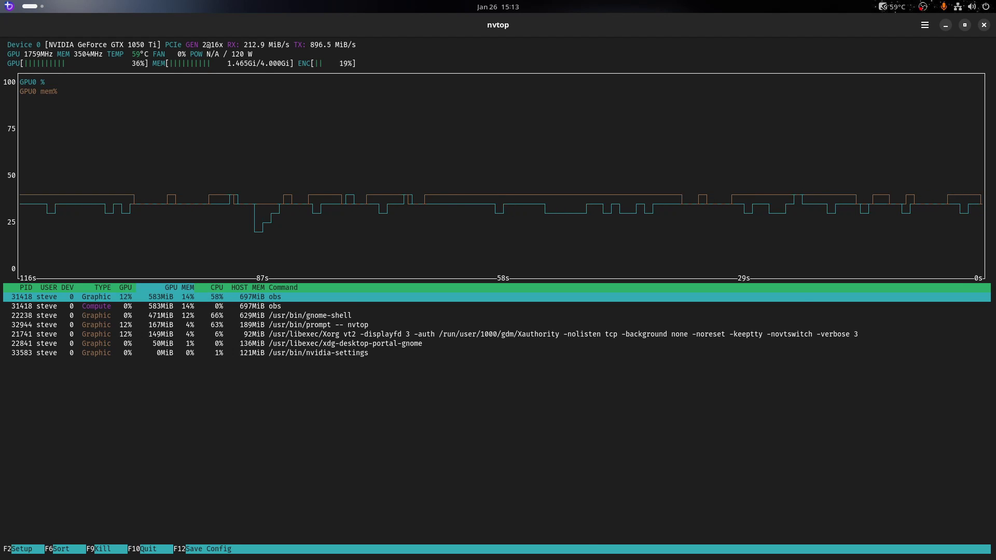
# Open the Activities overview to see nvtop, GreenWithEnvy and NVIDIA Settings together
pyautogui.press('super')
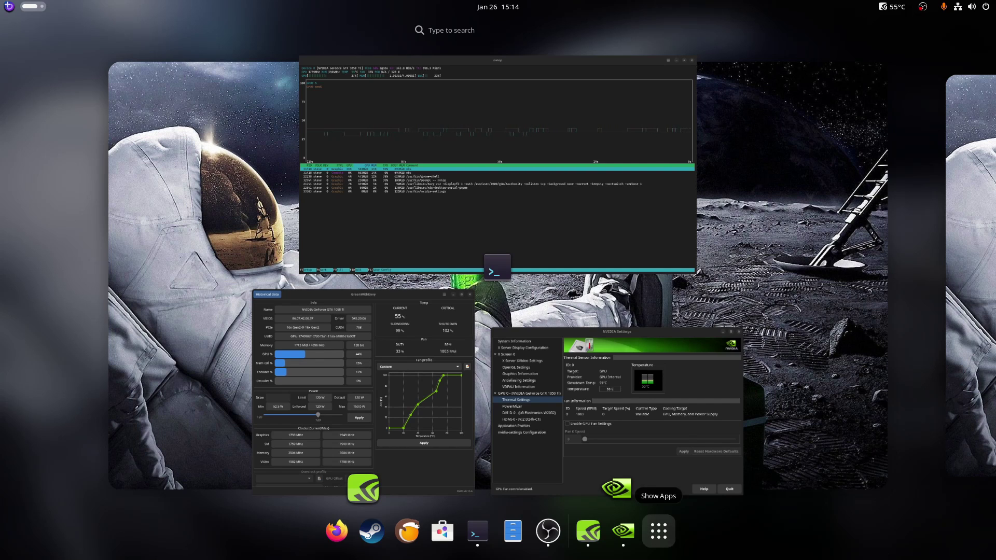
# Launch Bazzite Portal from the first page of the Utilities app folder
pyautogui.click(659, 530)
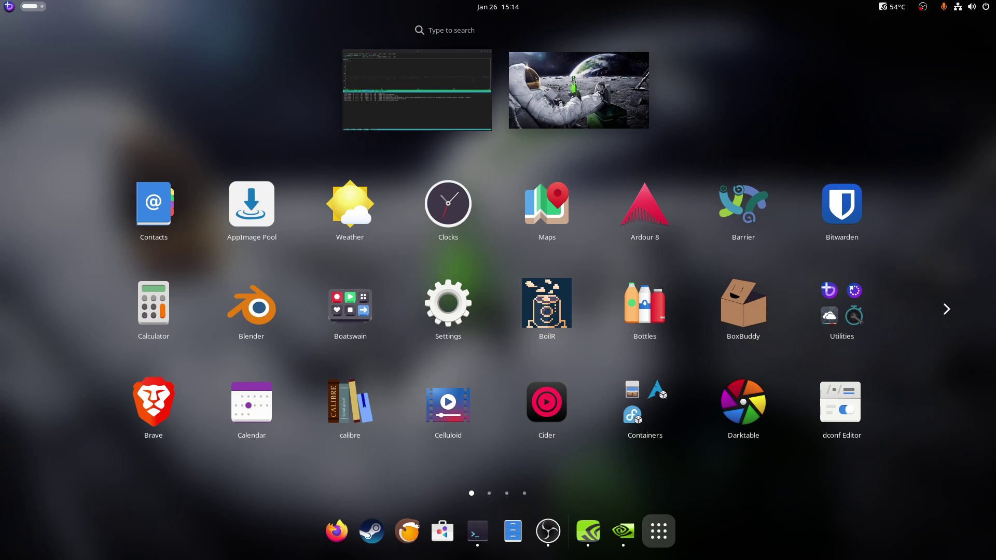
pyautogui.click(841, 308)
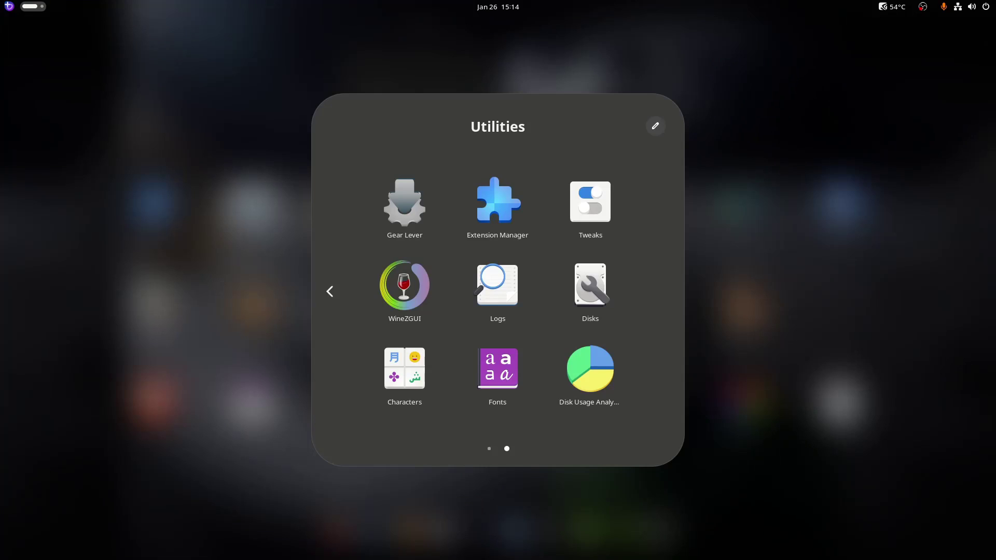
pyautogui.press('pageup')
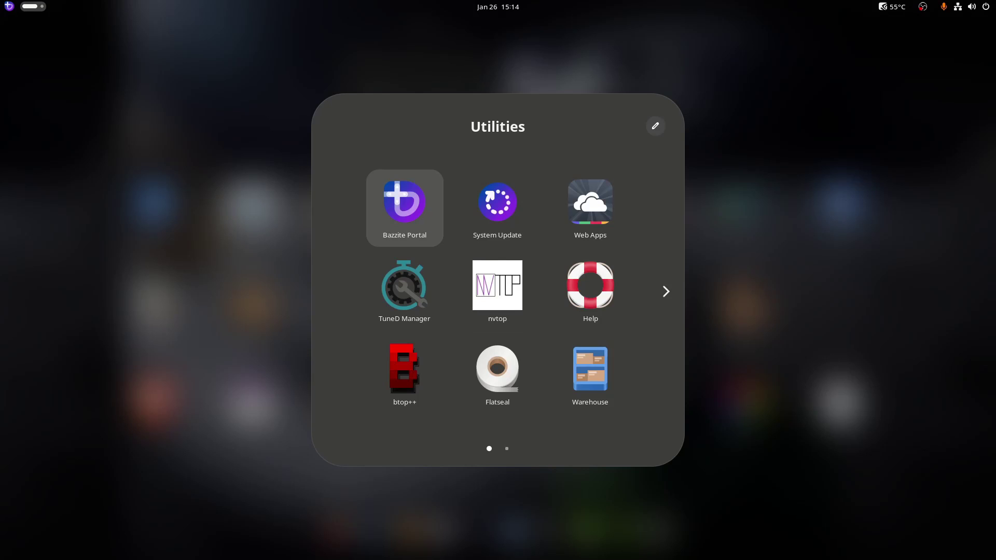
pyautogui.press('Down')
pyautogui.press('Right')
pyautogui.press('Return')
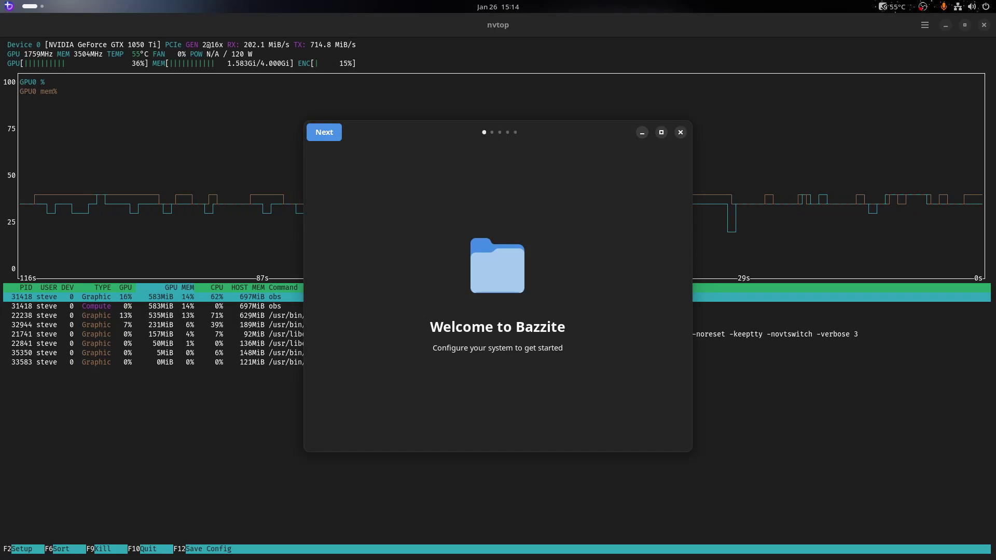
# Advance to the Setting up Bazzite options, review the toggles, and close the portal unchanged
pyautogui.click(324, 132)
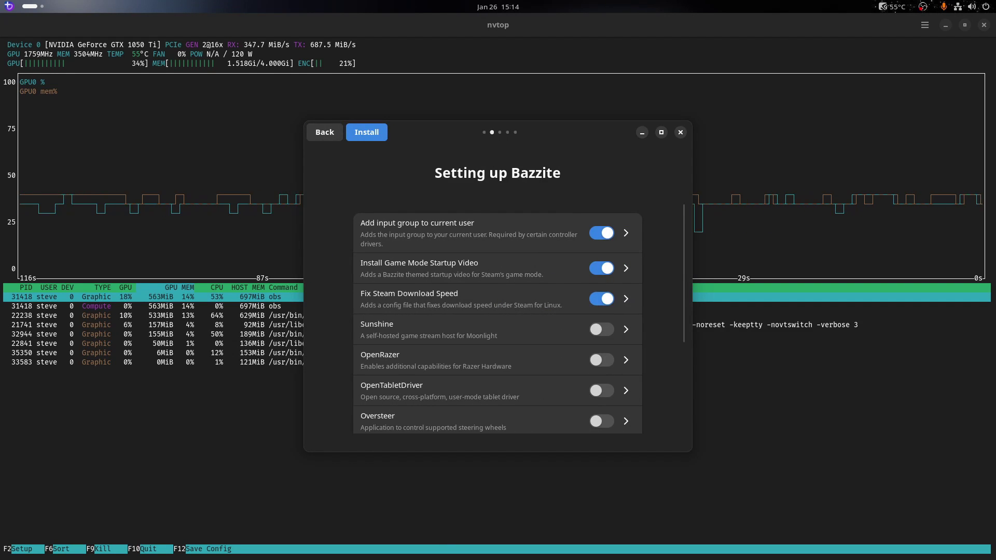
pyautogui.scroll(-5, 497, 316)
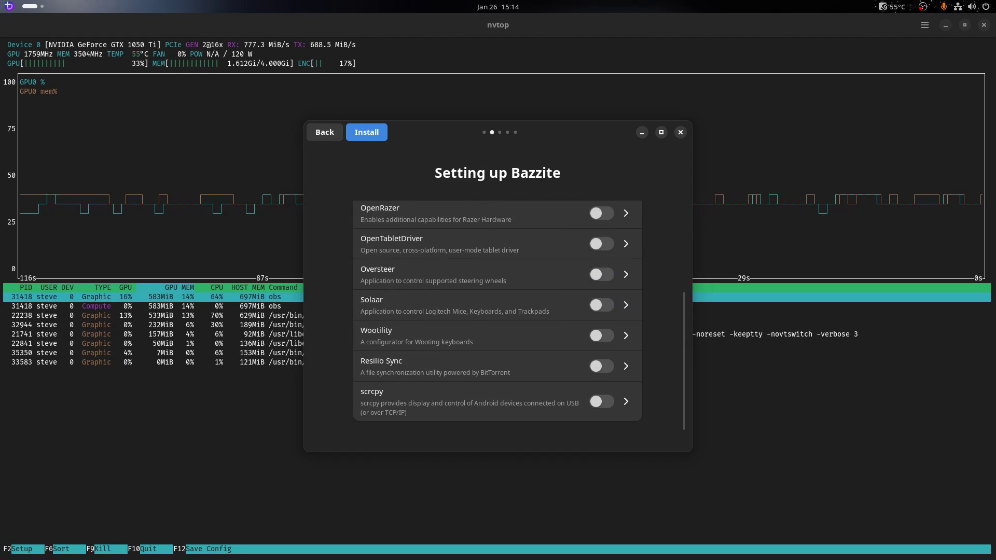
pyautogui.scroll(5, 498, 317)
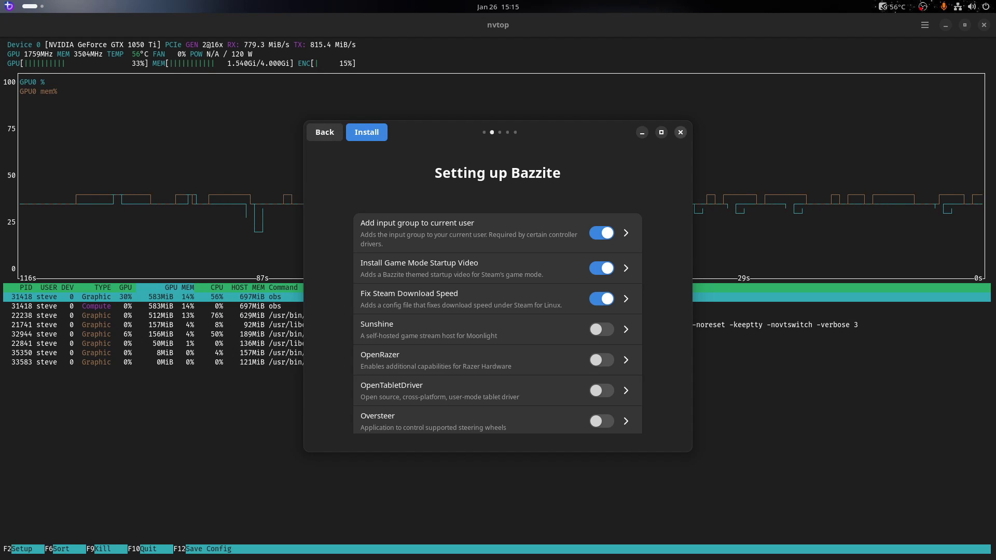
pyautogui.click(679, 132)
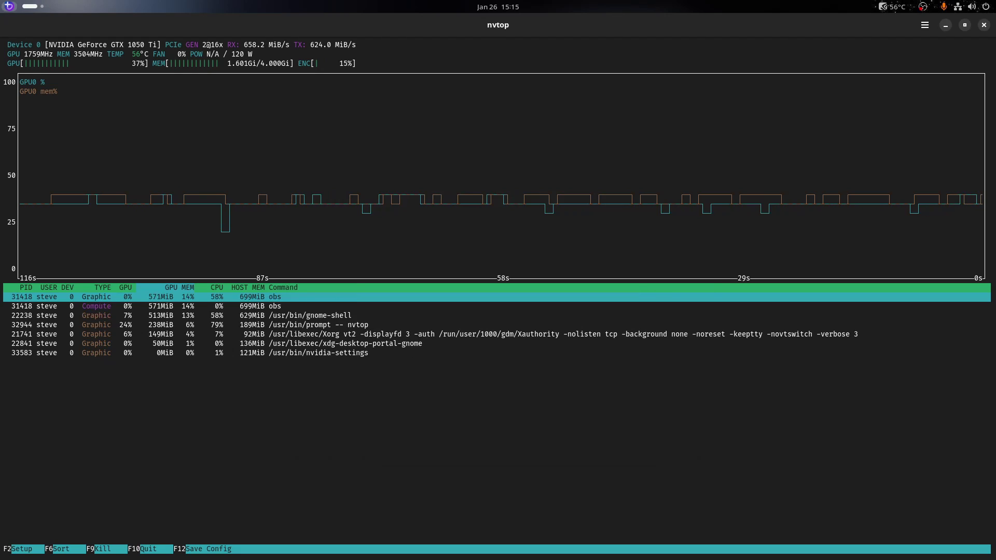
# Launch Mission Center from the Bazzite logo menu, close GreenWithEnvy, and maximize Mission Center
pyautogui.click(10, 7)
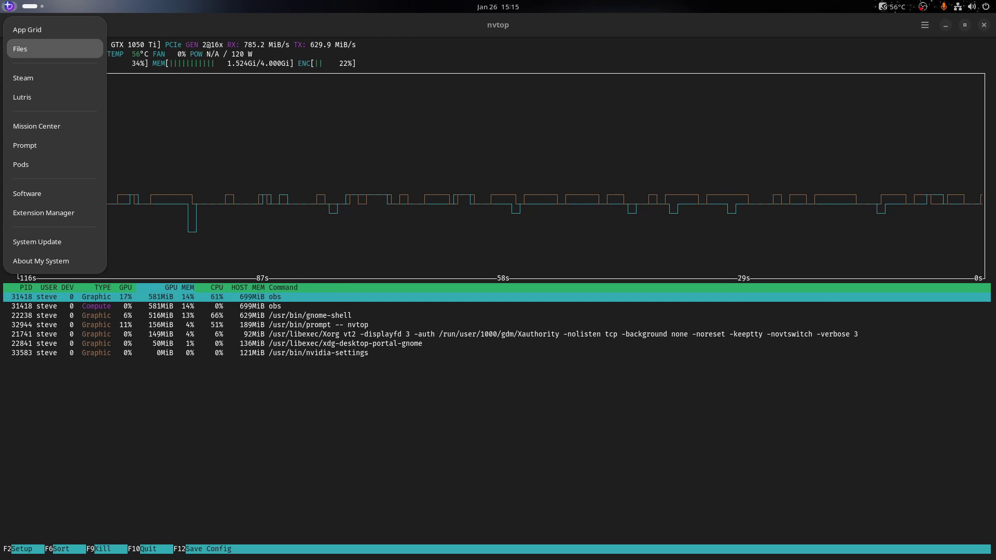
pyautogui.press('Down')
pyautogui.press('Down')
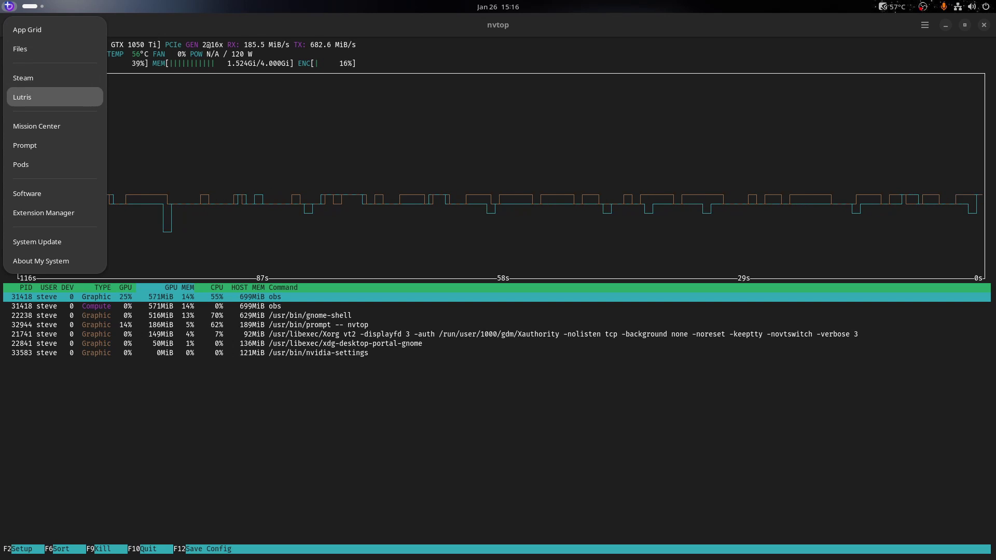
pyautogui.press('Escape')
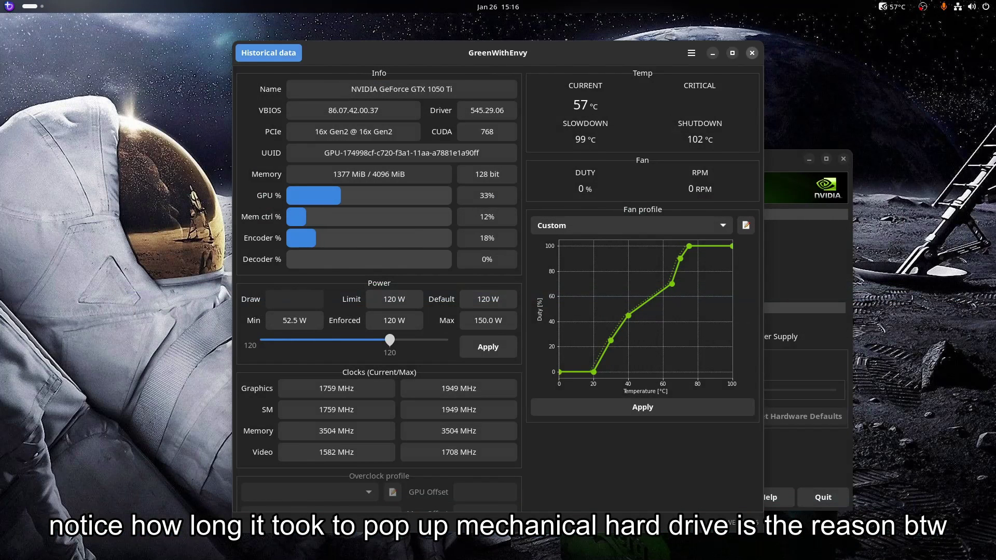
pyautogui.click(751, 53)
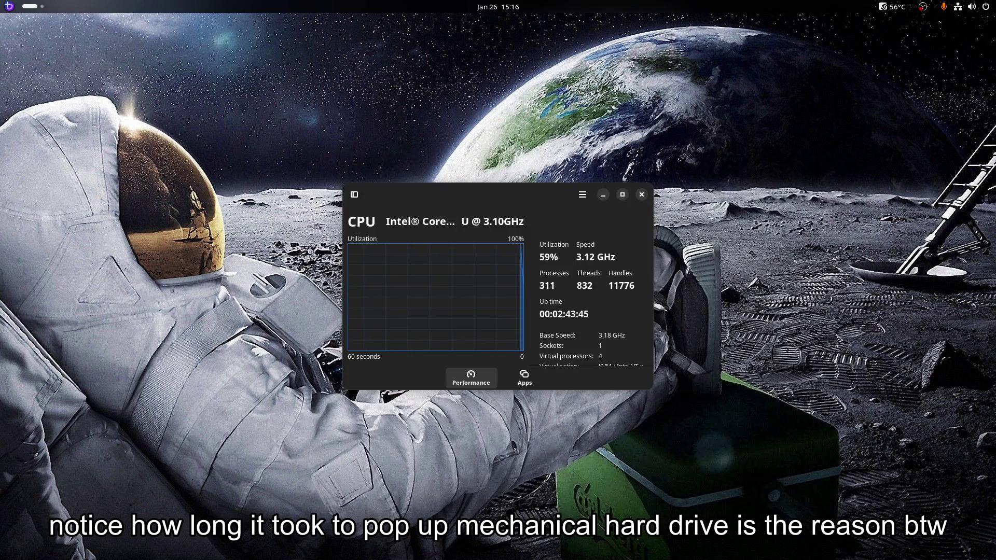
pyautogui.click(623, 194)
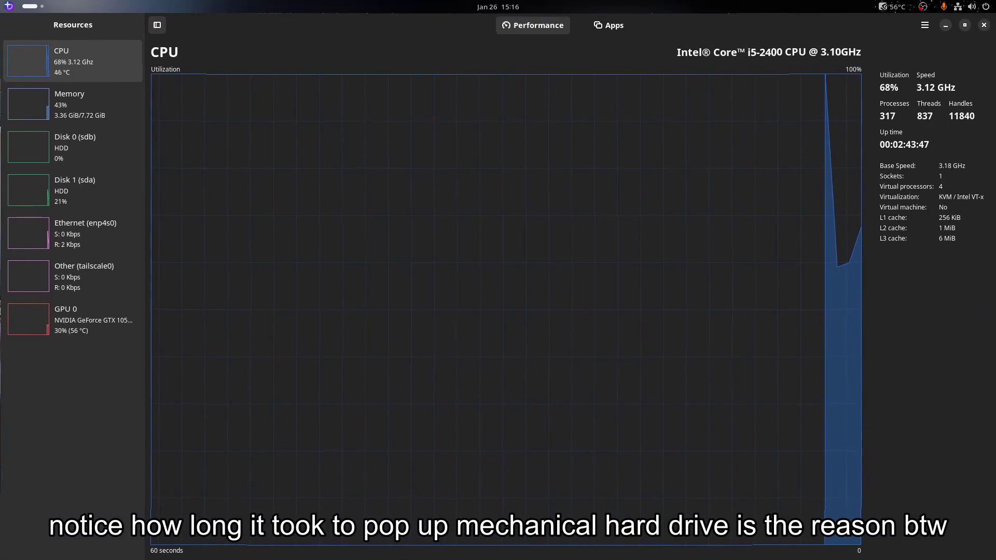
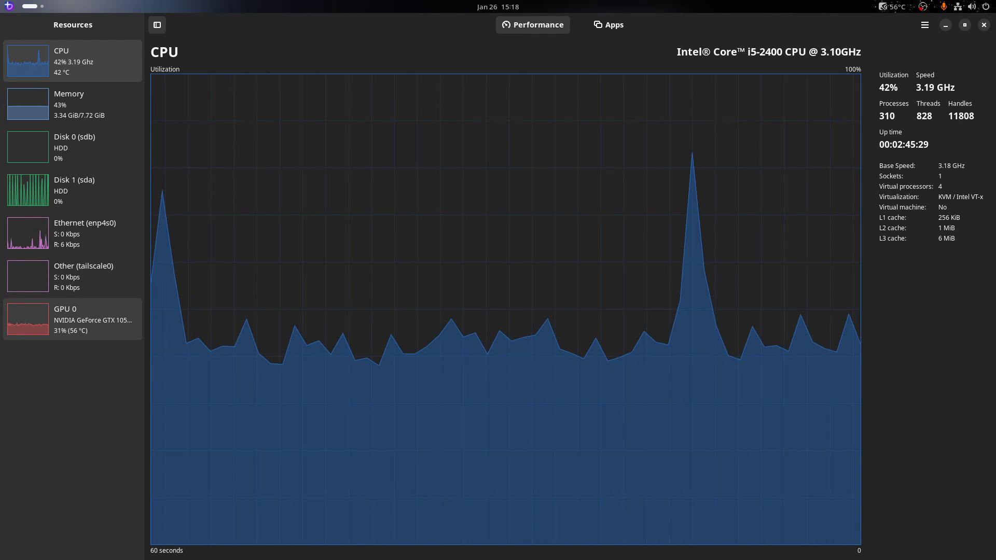
# View GPU 0 usage graphs for the GeForce GTX 1050 Ti, then close Mission Center
pyautogui.click(73, 319)
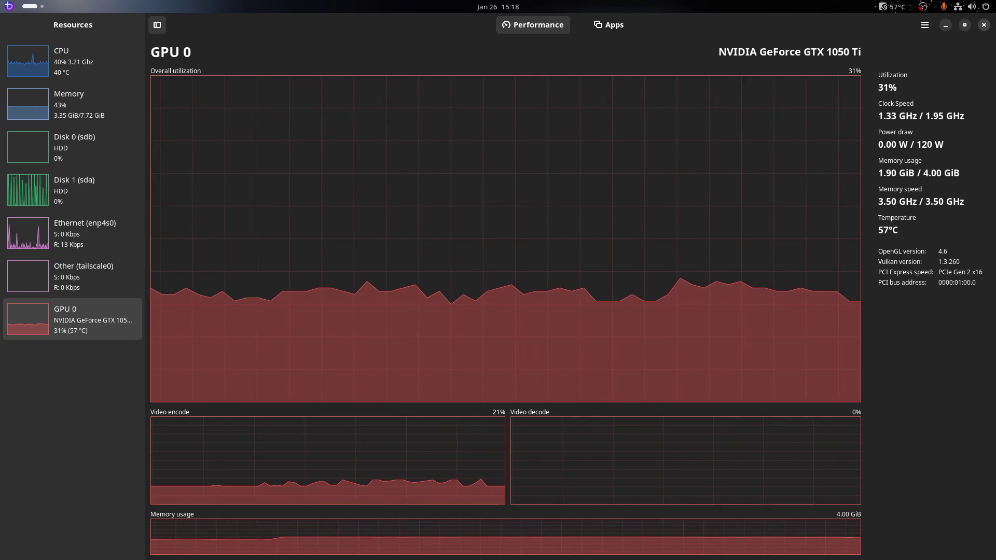
pyautogui.click(983, 25)
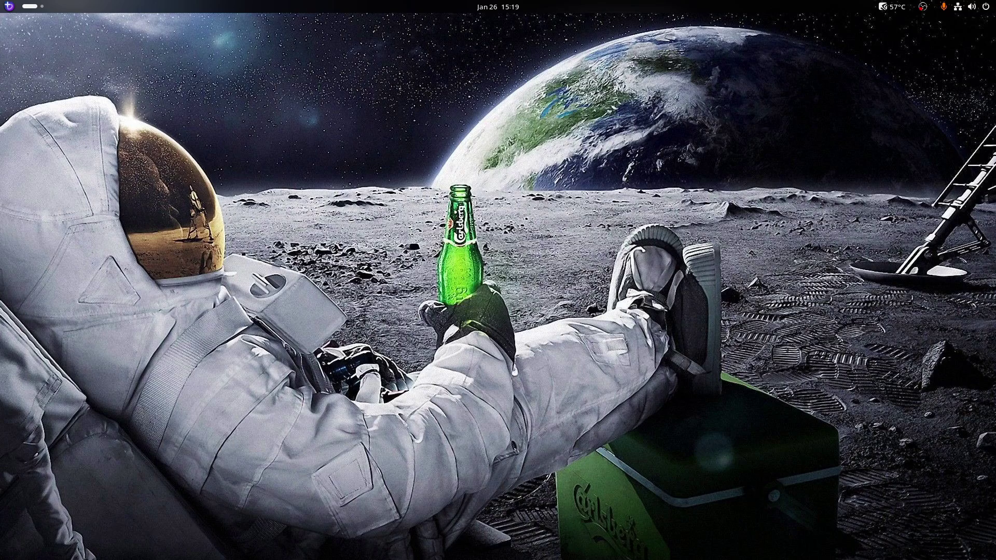
# Launch Extension Manager by searching 'ex' and scroll through its Installed extensions list
pyautogui.press('super')
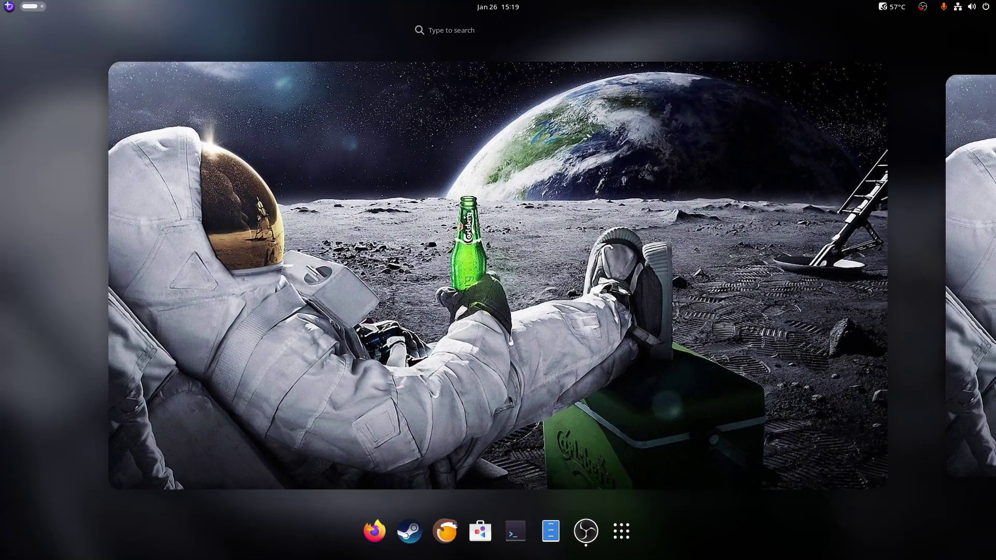
pyautogui.press('super')
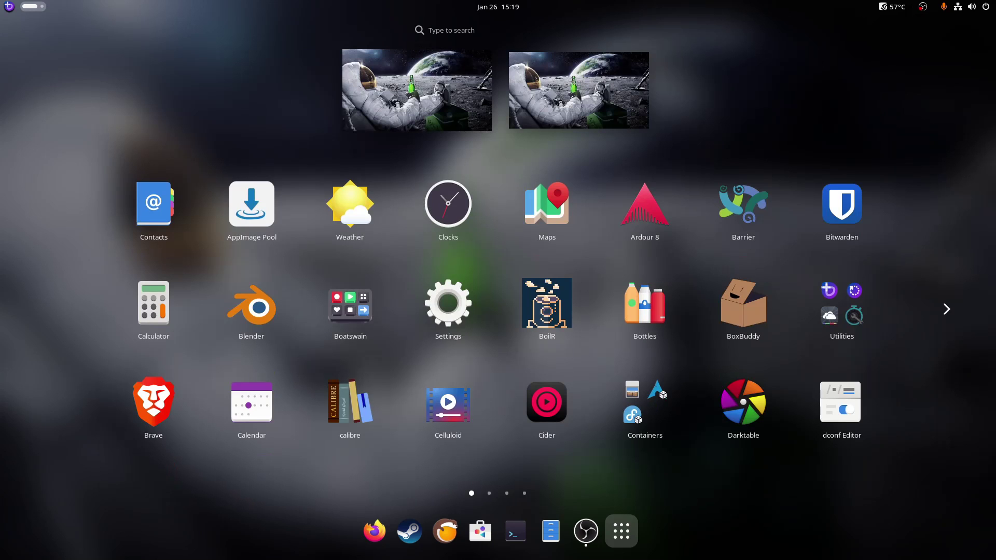
pyautogui.write('ex')
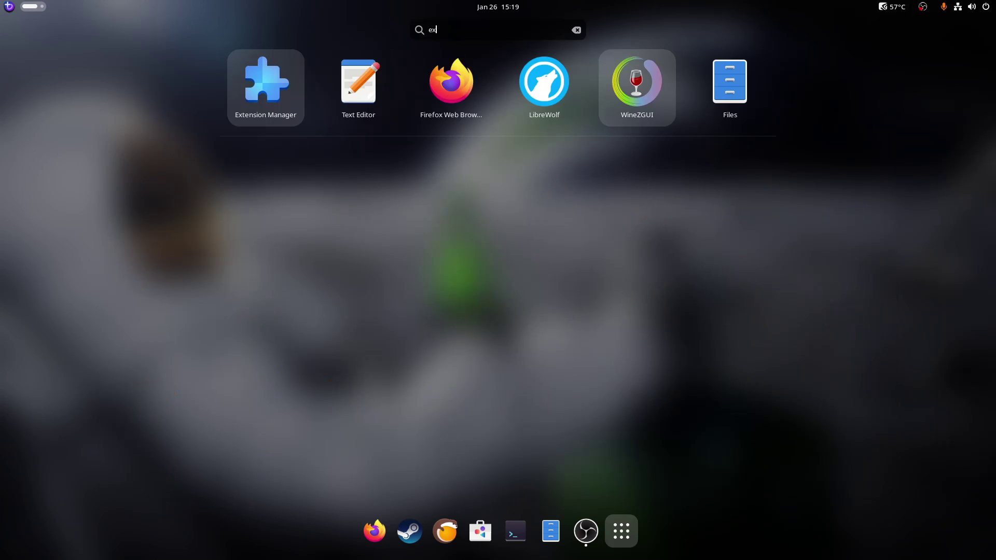
pyautogui.press('Return')
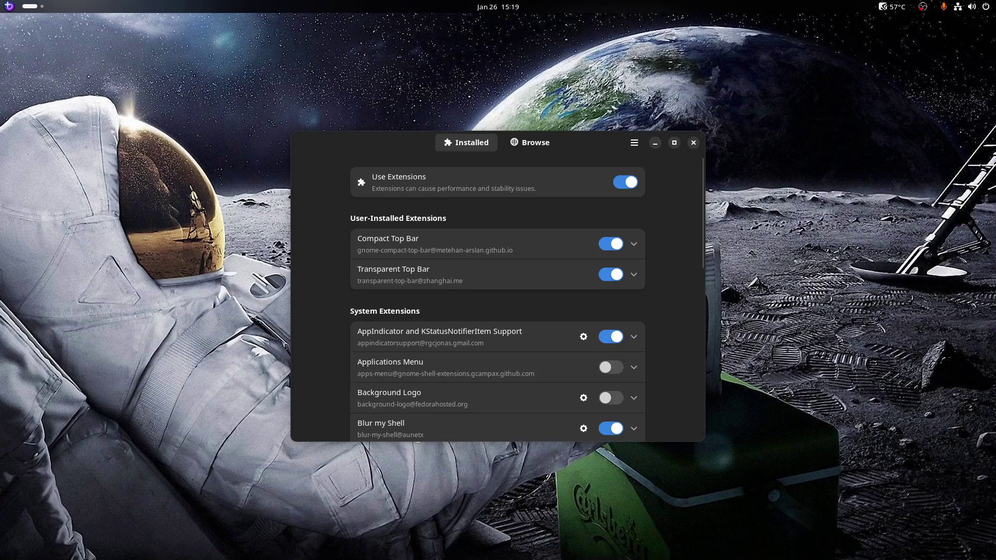
pyautogui.scroll(-5, 498, 296)
pyautogui.scroll(-4, 497, 298)
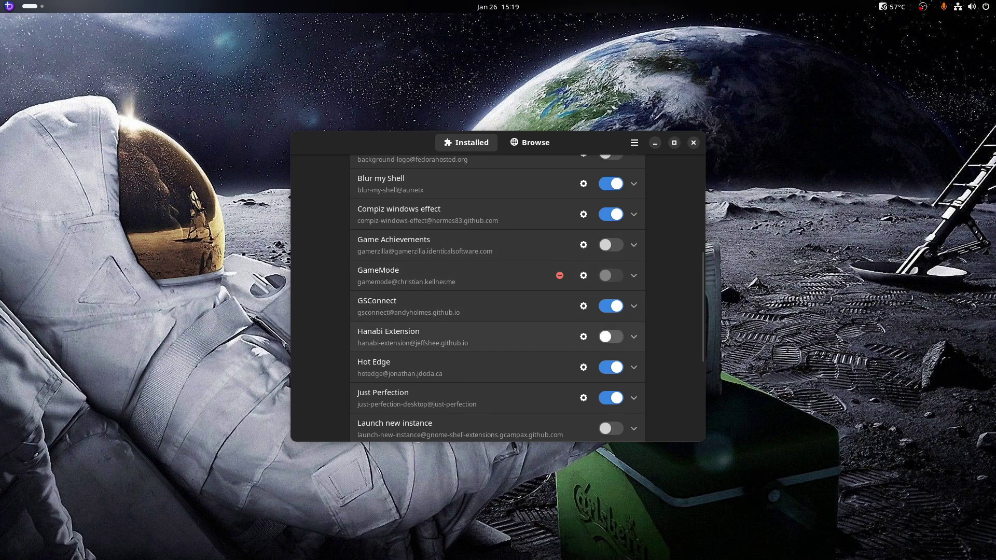
pyautogui.click(610, 337)
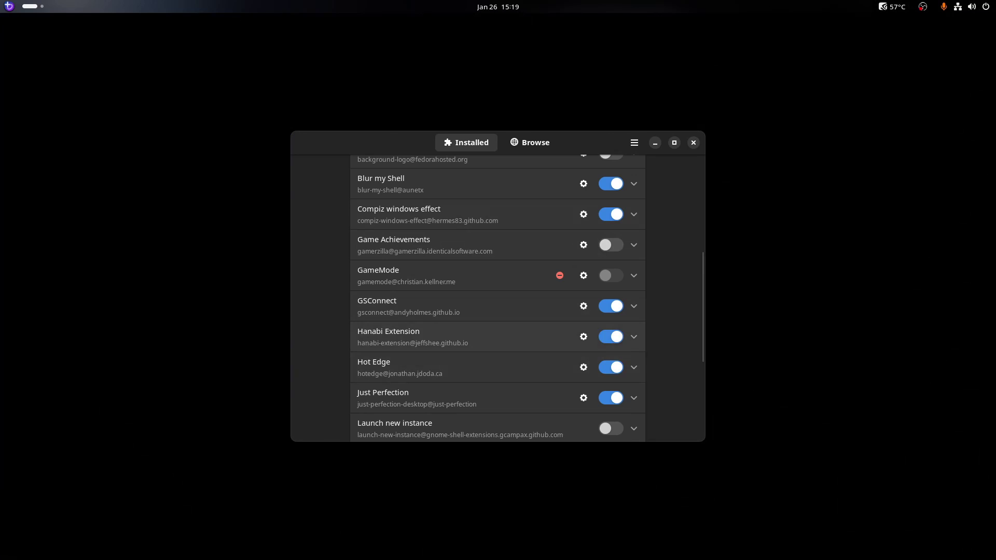
pyautogui.click(583, 336)
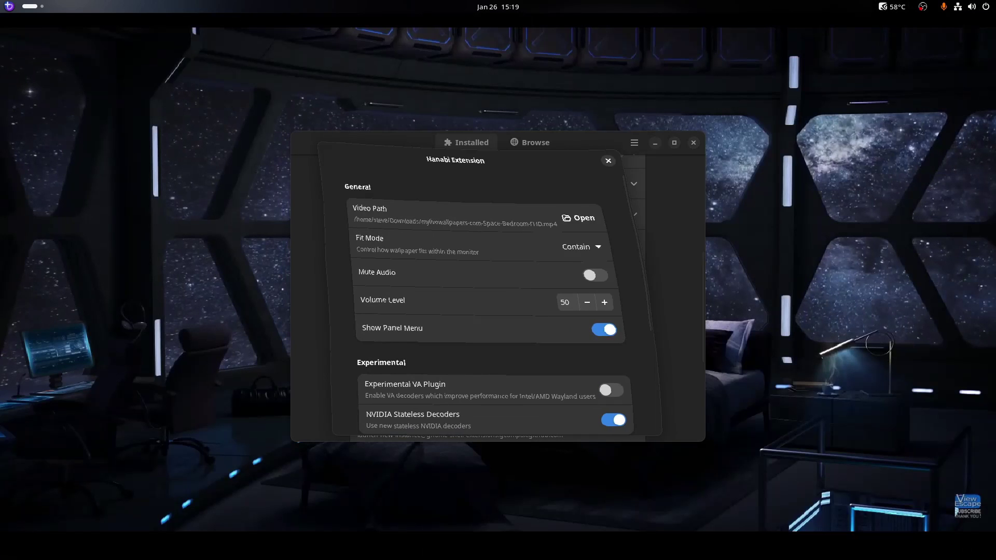
pyautogui.press('Escape')
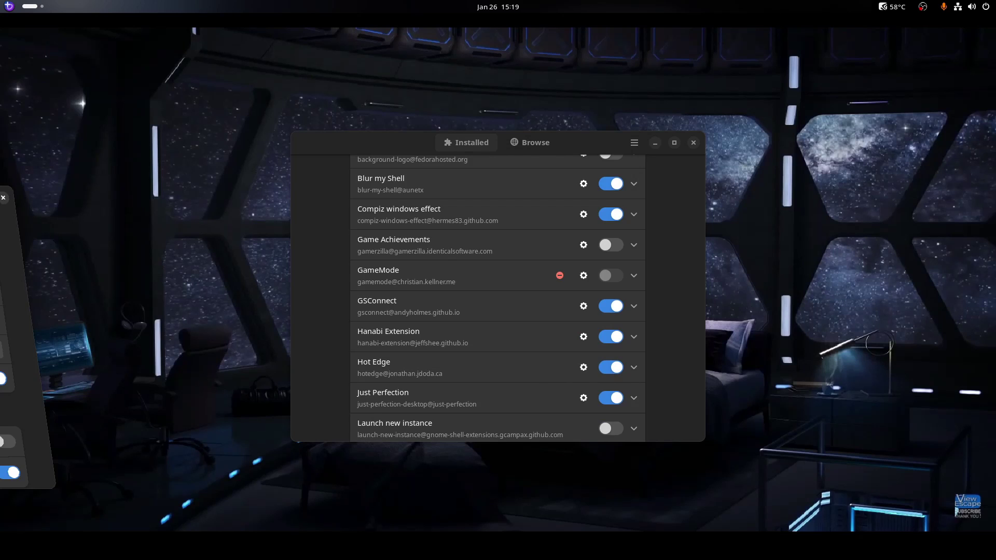
pyautogui.hotkey('ctrl', 'q')
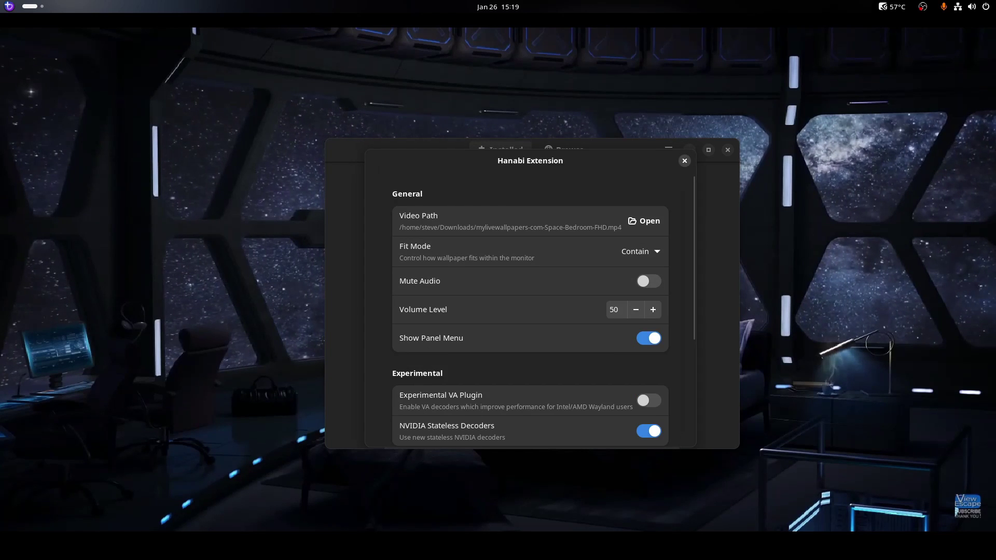
pyautogui.press('Escape')
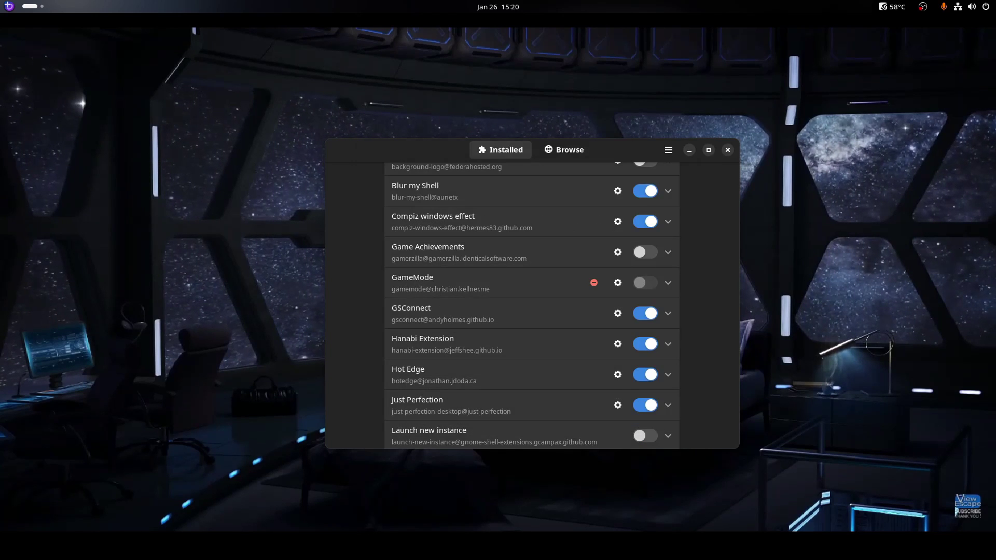
pyautogui.click(645, 344)
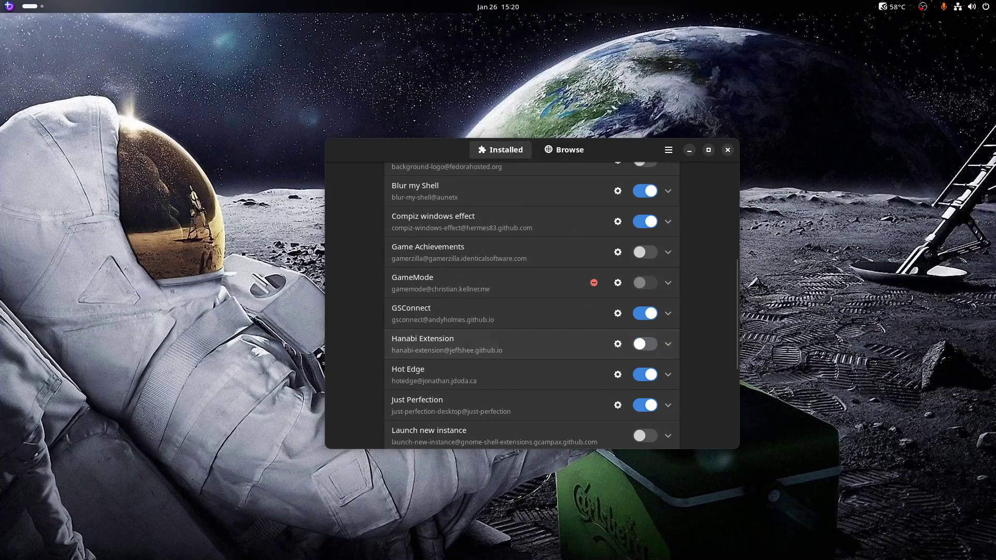
# Scroll the Installed list and expand the Just Perfection extension's details, showing version 27
pyautogui.scroll(3, 531, 306)
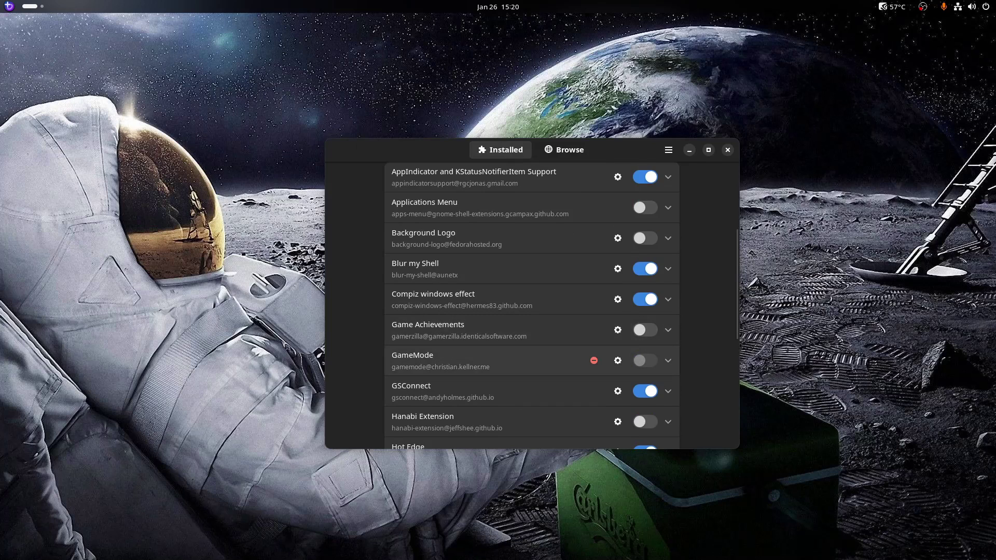
pyautogui.scroll(-4, 532, 306)
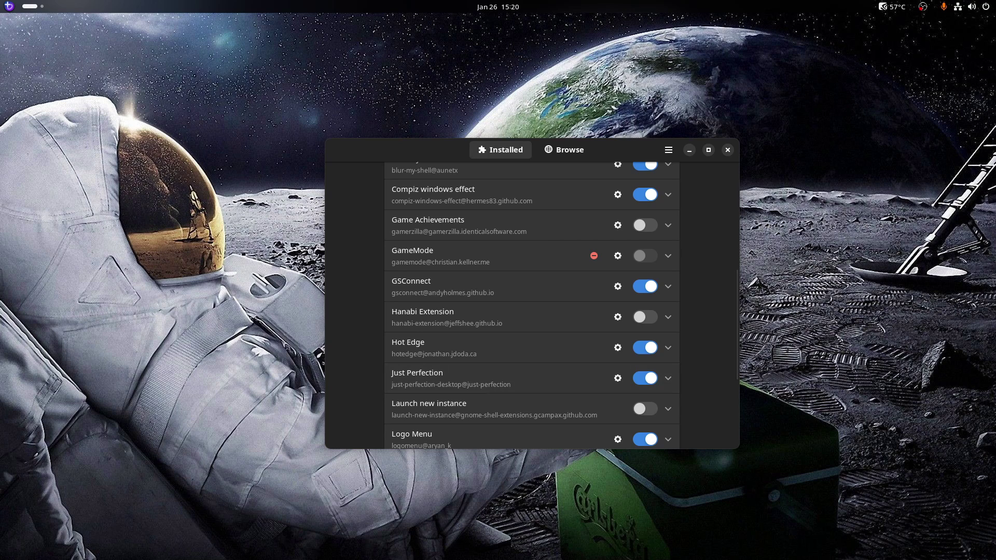
pyautogui.scroll(-3, 531, 306)
pyautogui.scroll(-3, 531, 306)
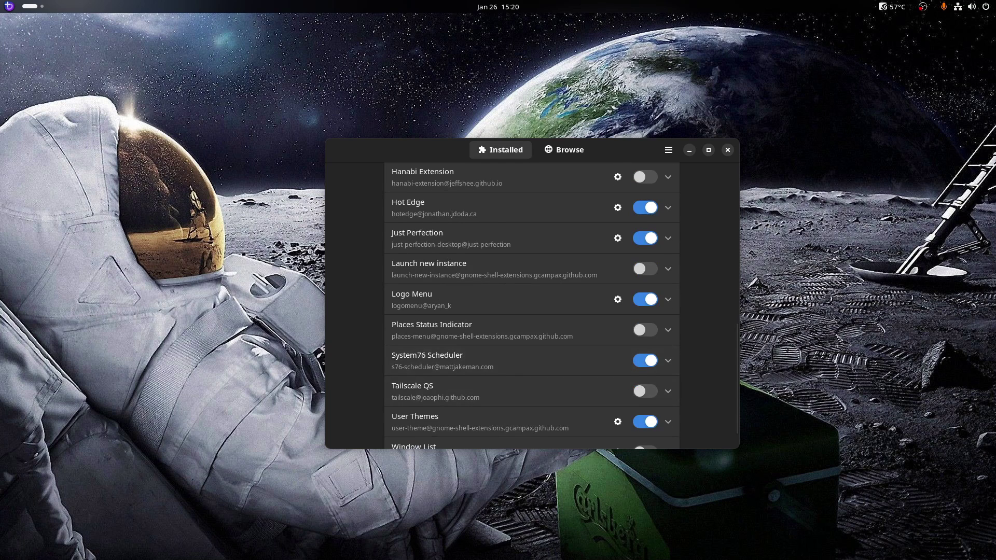
pyautogui.scroll(-1, 531, 306)
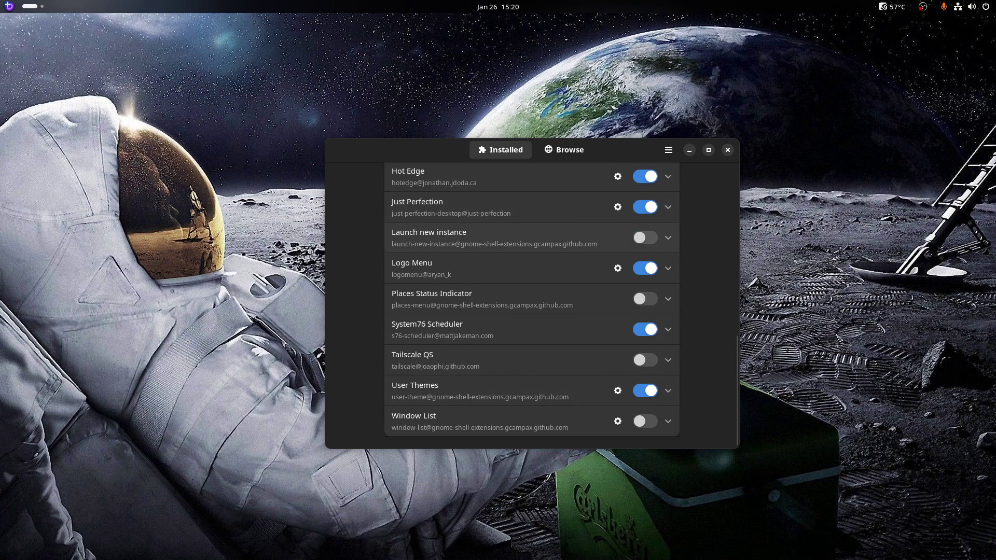
pyautogui.scroll(13, 531, 306)
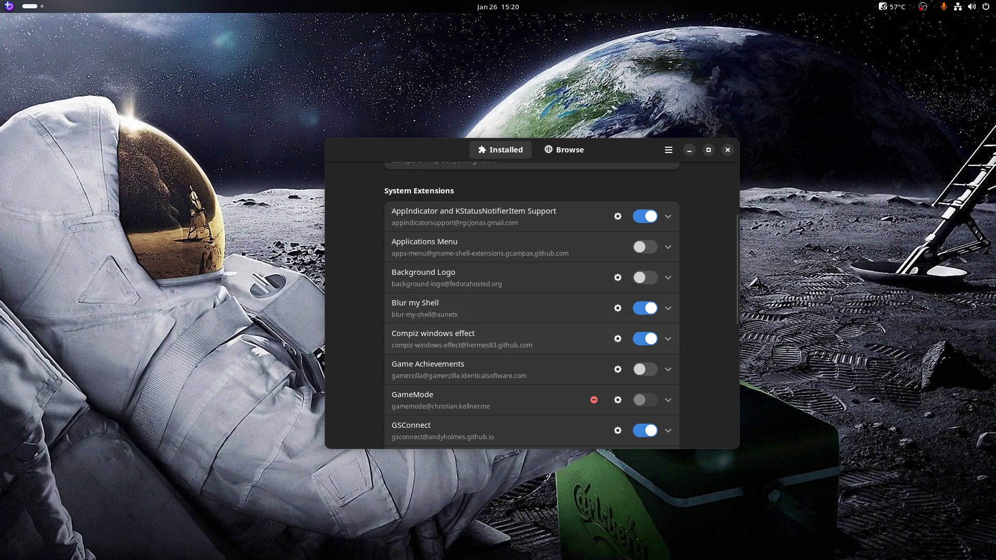
pyautogui.scroll(-1, 532, 306)
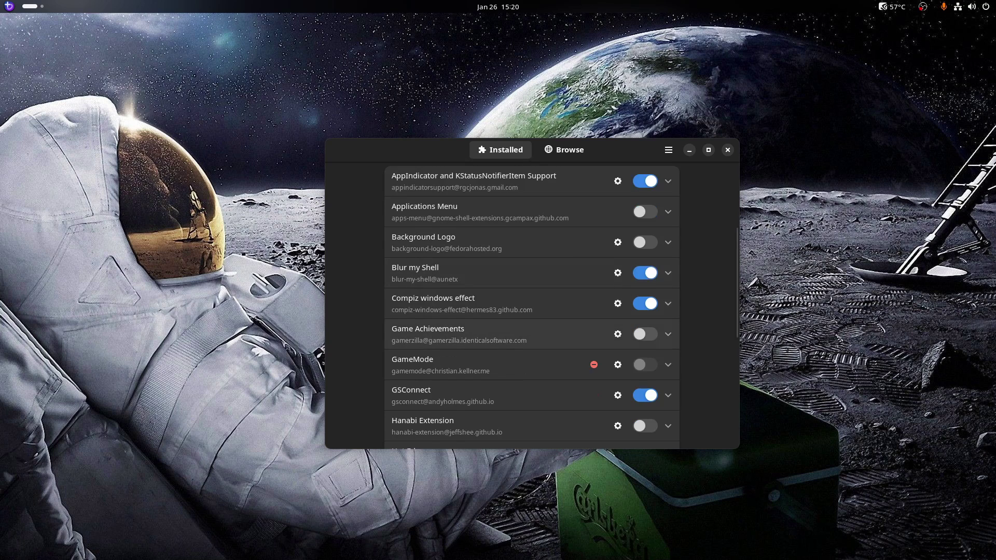
pyautogui.scroll(1, 531, 306)
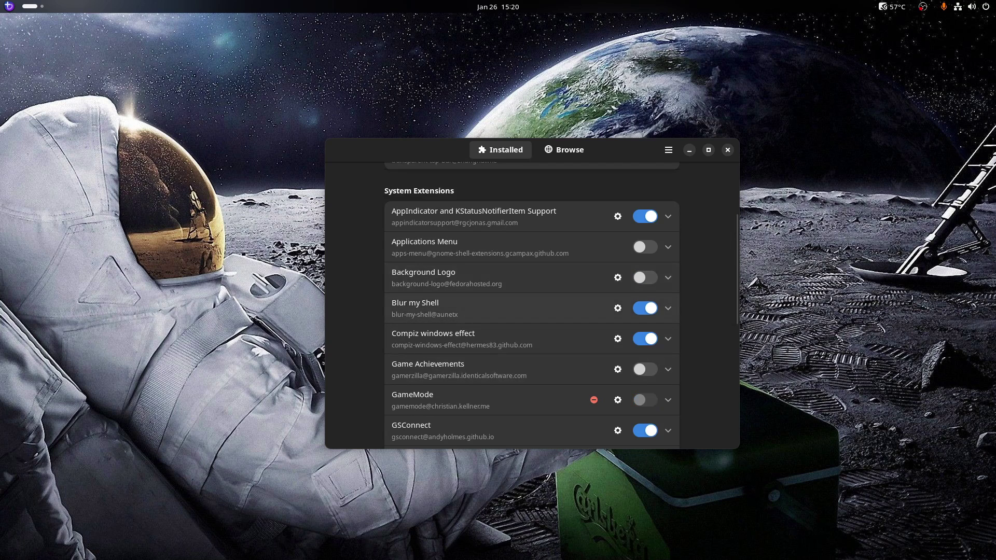
pyautogui.scroll(-2, 531, 306)
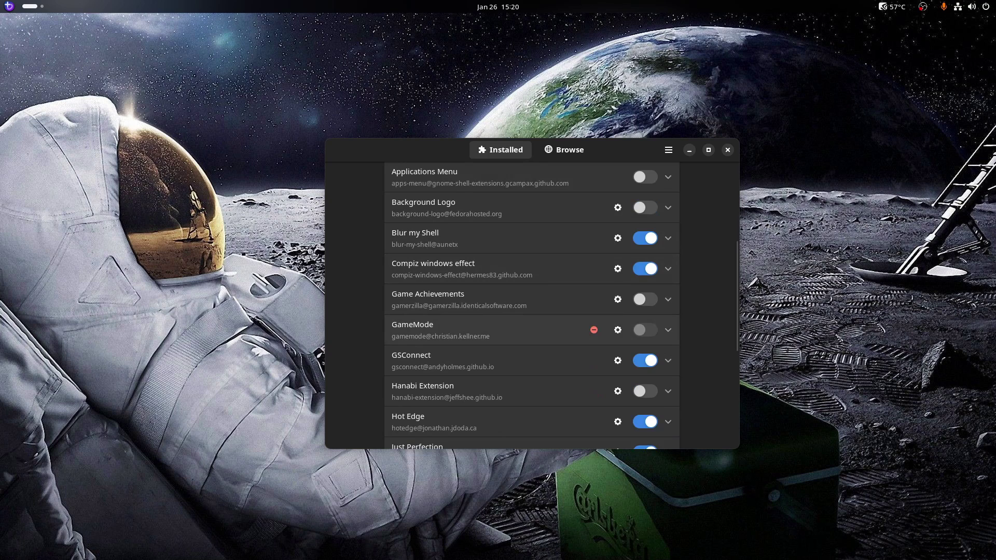
pyautogui.scroll(-1, 532, 306)
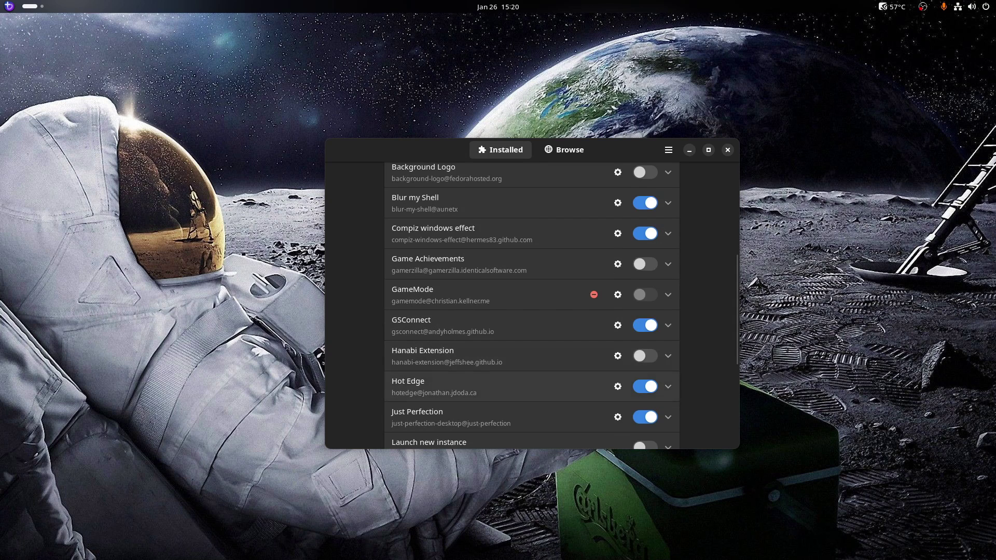
pyautogui.scroll(-2, 532, 306)
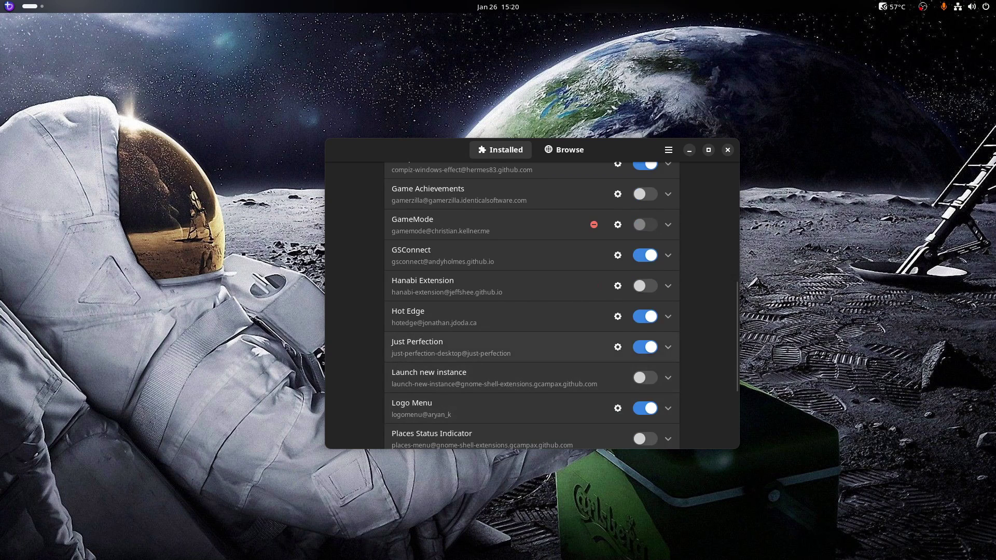
pyautogui.click(519, 347)
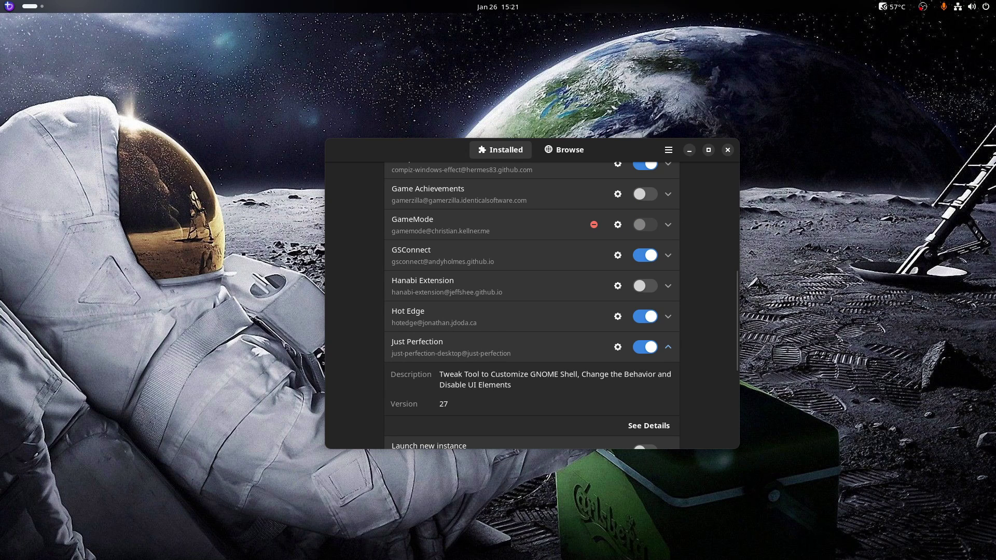
# Expand the disabled Launch new instance extension's details, then close Extension Manager
pyautogui.scroll(-4, 531, 306)
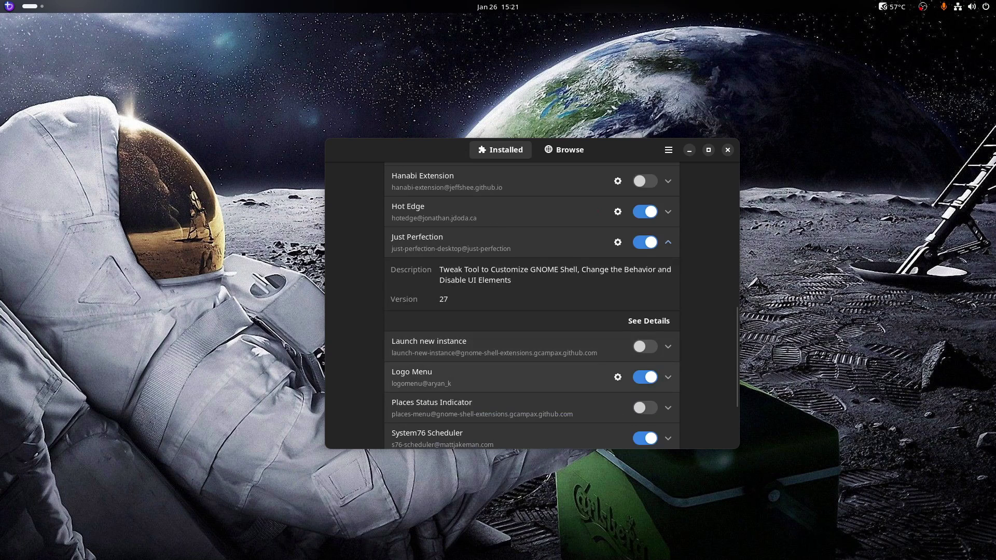
pyautogui.scroll(-1, 531, 306)
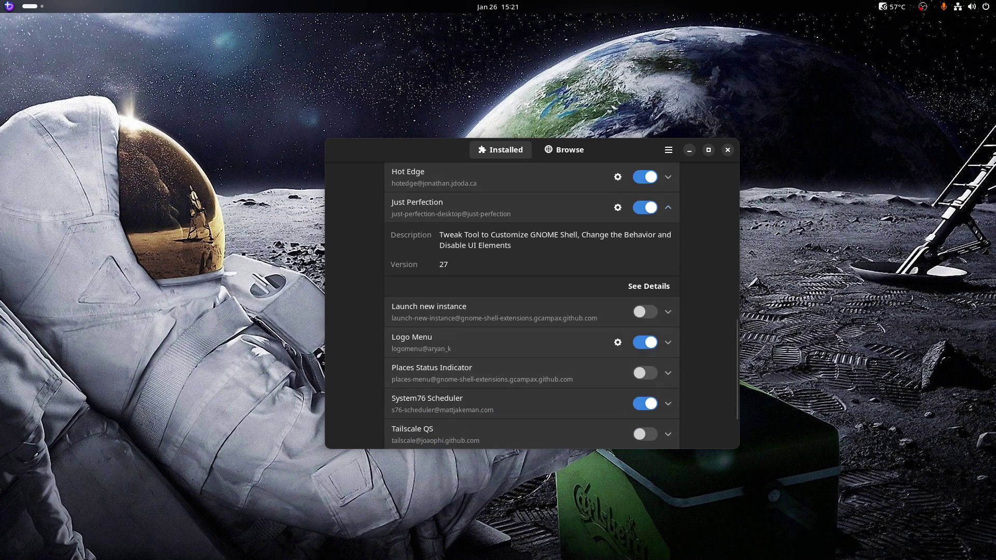
pyautogui.click(532, 312)
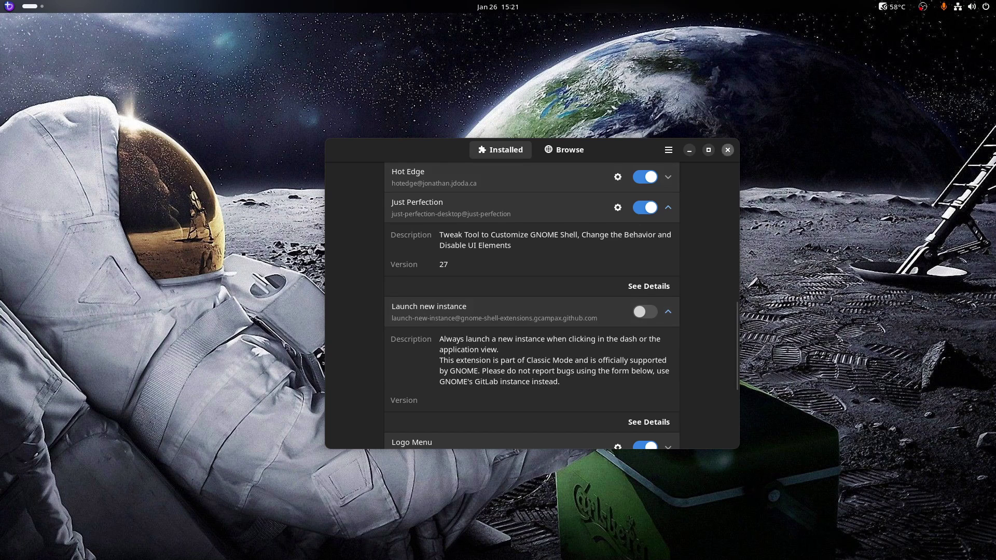
pyautogui.click(727, 150)
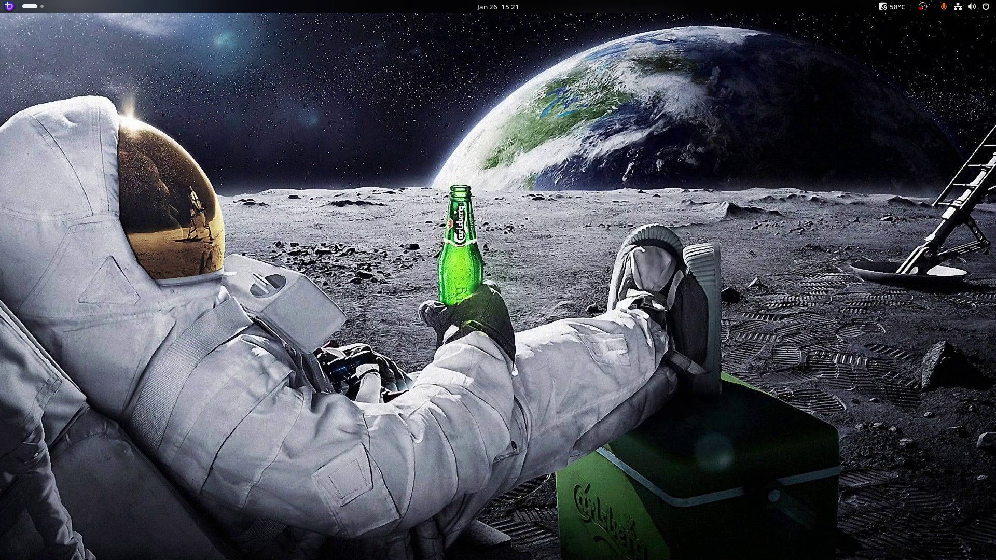
# Launch Pods from the logo menu, dismiss its failed Connect to Podman window, and reopen the menu
pyautogui.click(8, 6)
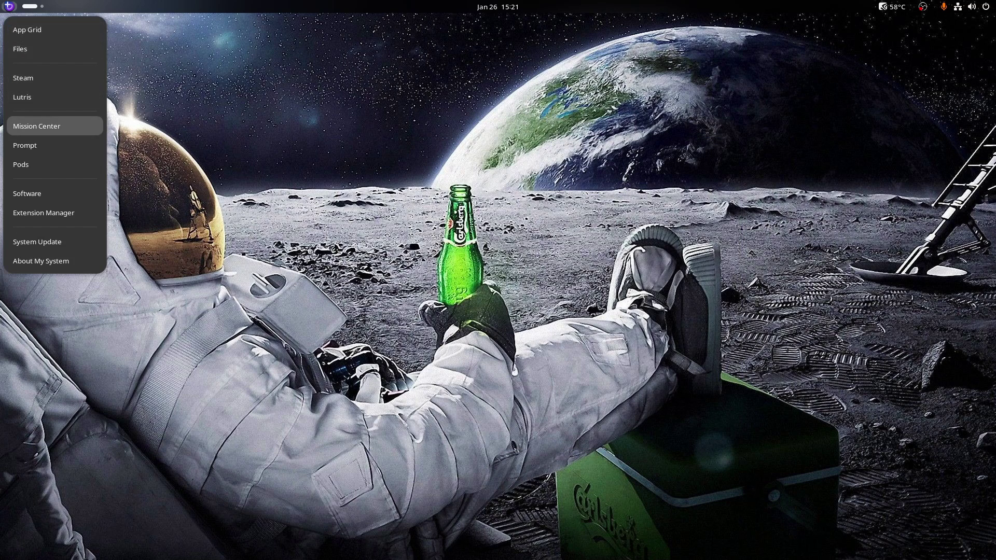
pyautogui.press('Down')
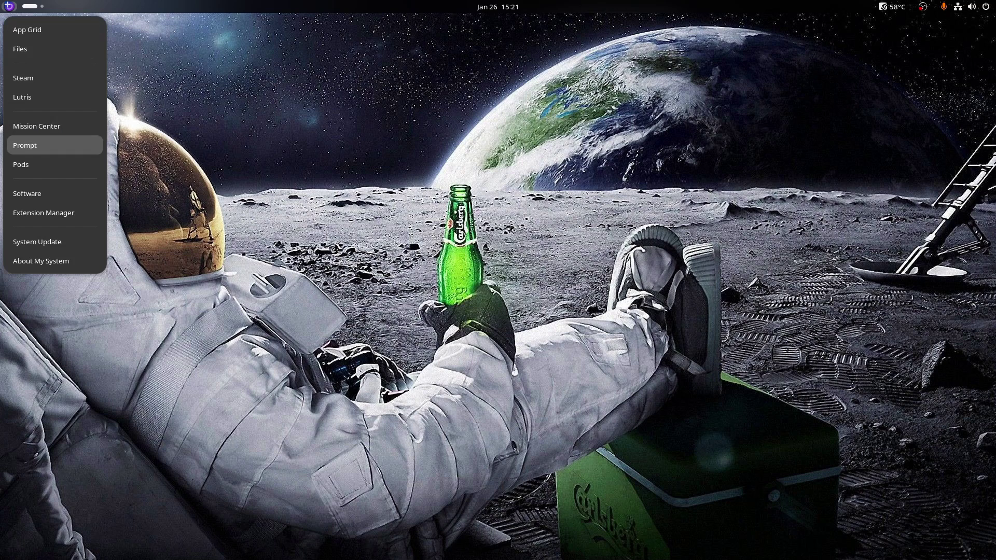
pyautogui.press('Down')
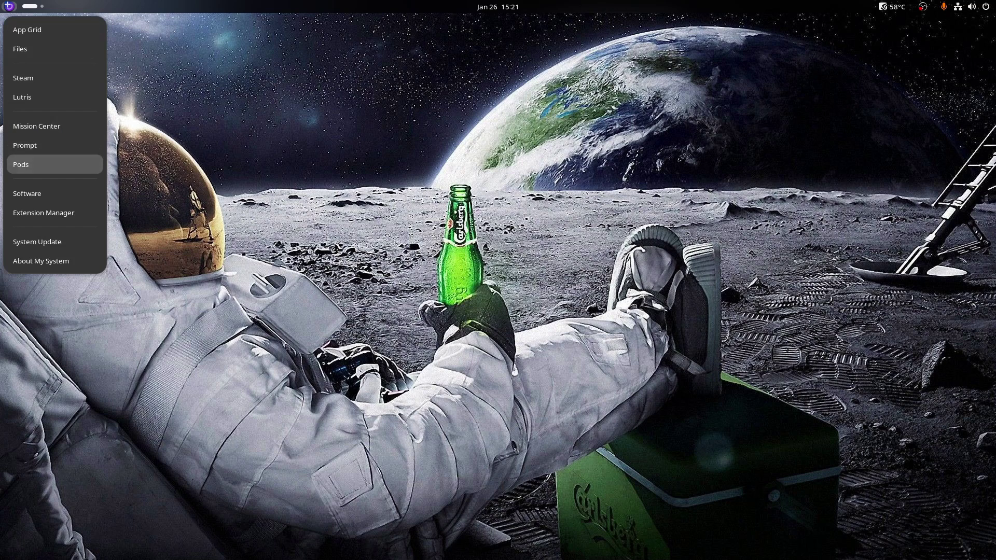
pyautogui.press('Return')
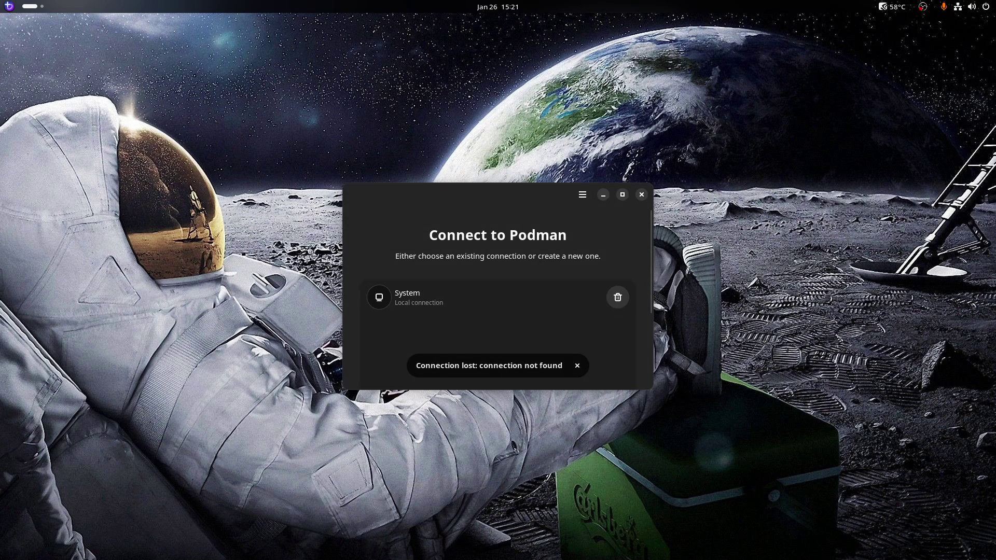
pyautogui.click(641, 195)
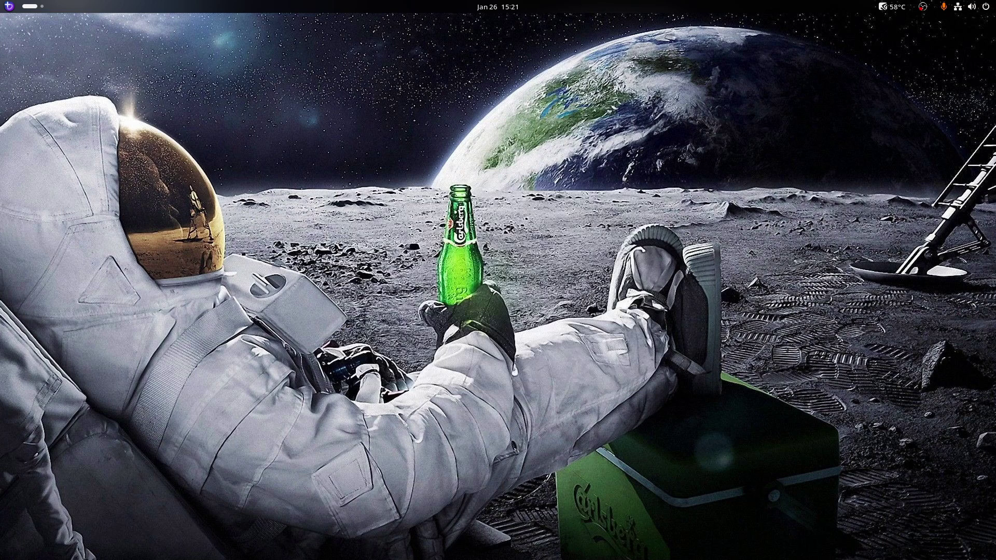
pyautogui.click(8, 6)
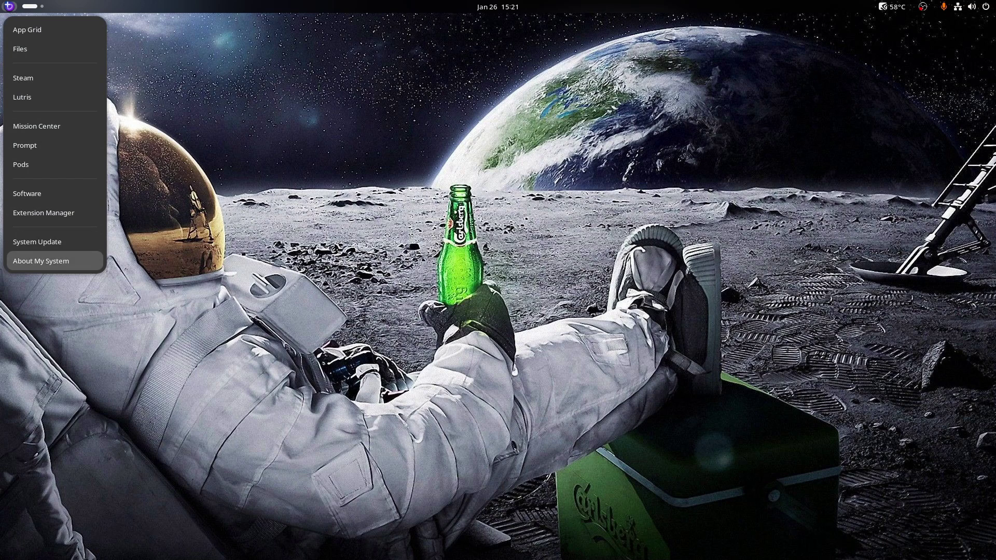
# Open About My System showing Fedora Linux 39 Bazzite GNOME details, then close System Details
pyautogui.click(41, 261)
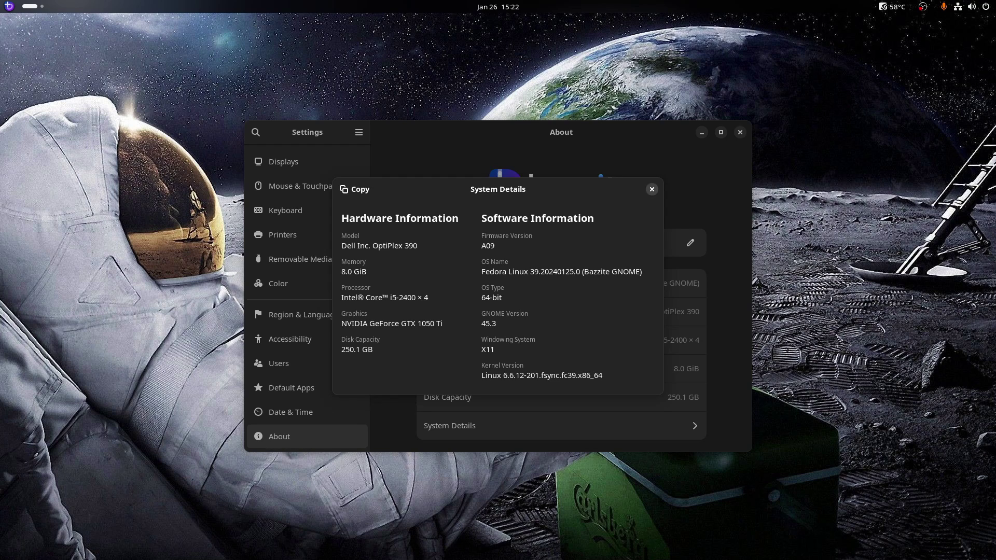
pyautogui.click(651, 188)
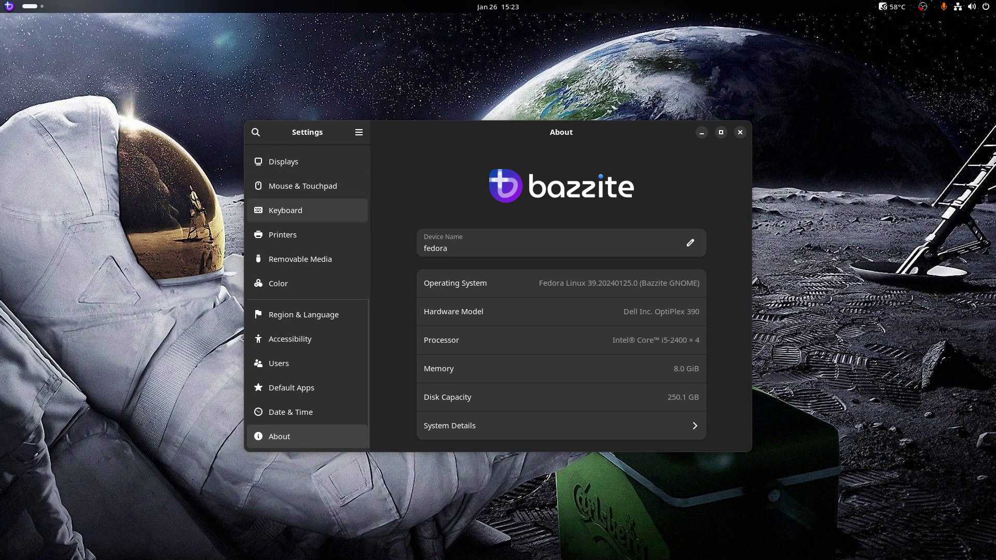
# Show Multitasking settings: Hot Corner off, Active Screen Edges on, Dynamic workspaces selected
pyautogui.scroll(8, 307, 210)
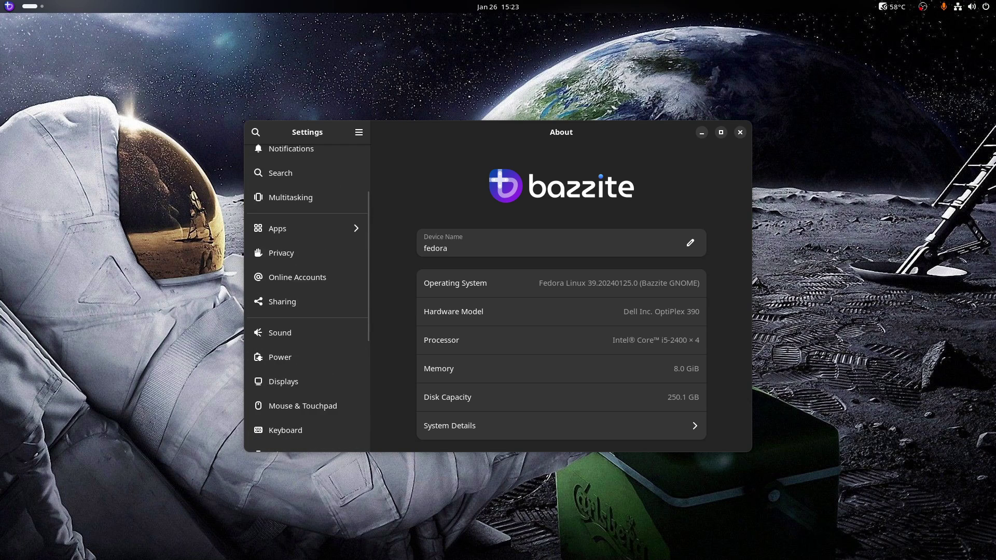
pyautogui.scroll(4, 307, 187)
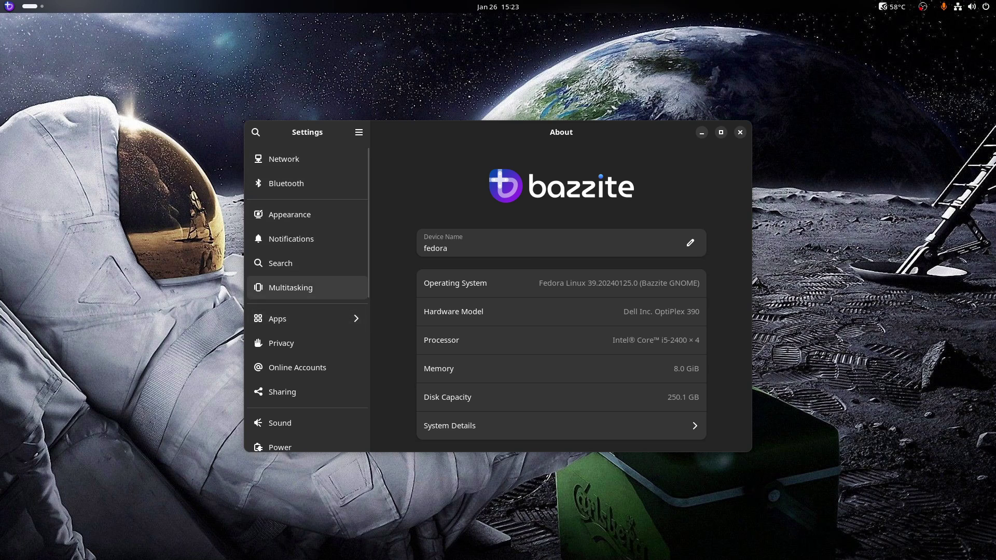
pyautogui.click(290, 288)
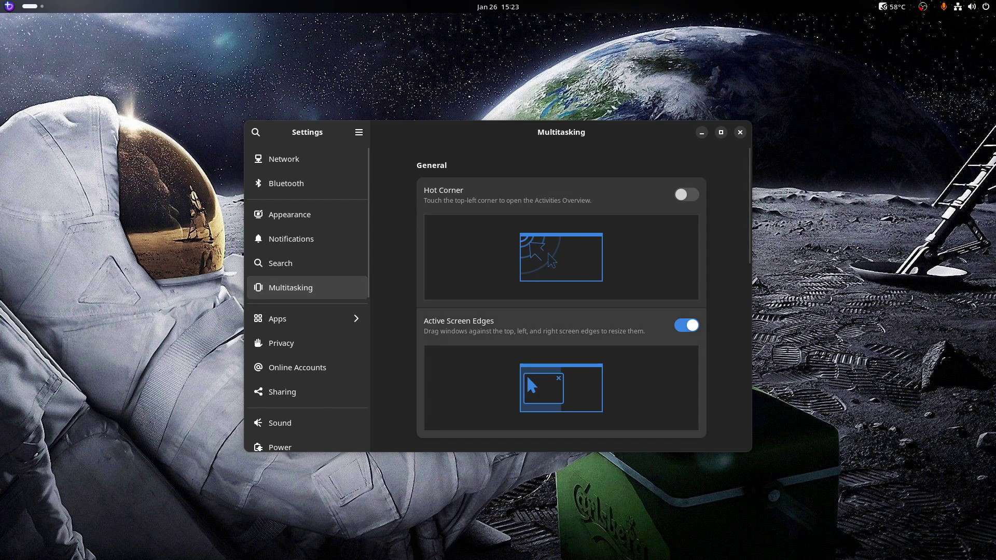
pyautogui.scroll(-1, 584, 299)
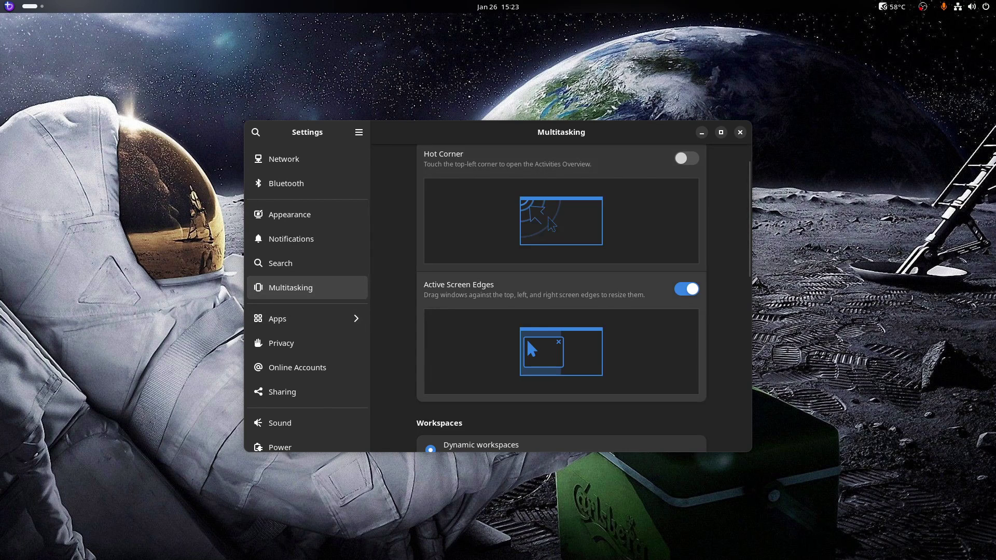
pyautogui.scroll(-3, 583, 298)
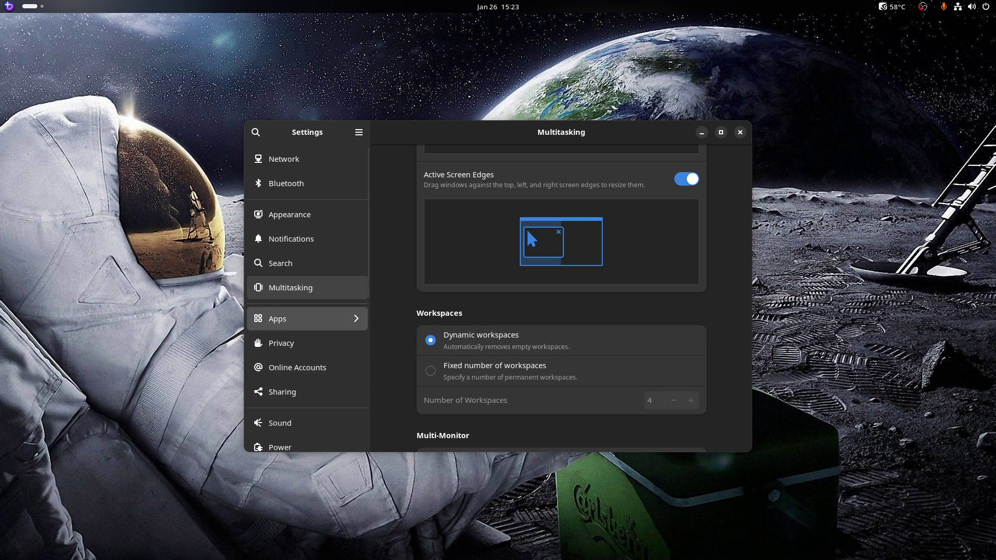
# Open Blender's app settings (Notifications and Run in Background on, 1.2 GB used), then return to the main categories
pyautogui.click(307, 318)
pyautogui.click(306, 318)
pyautogui.scroll(-2, 306, 228)
pyautogui.scroll(-10, 307, 233)
pyautogui.scroll(-15, 307, 235)
pyautogui.scroll(-15, 307, 244)
pyautogui.scroll(-15, 307, 260)
pyautogui.scroll(-15, 307, 261)
pyautogui.scroll(-15, 307, 273)
pyautogui.scroll(-5, 307, 272)
pyautogui.scroll(5, 307, 272)
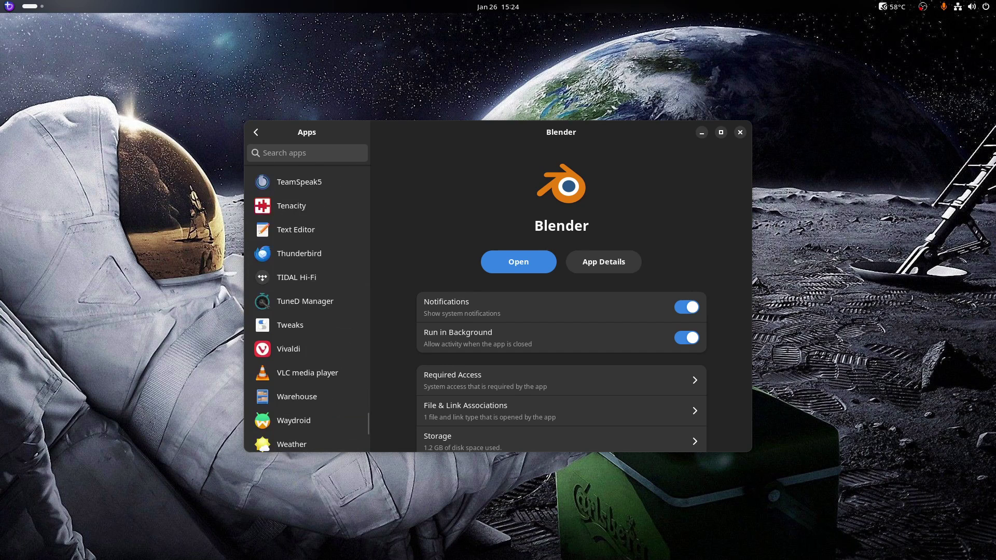
pyautogui.scroll(4, 307, 273)
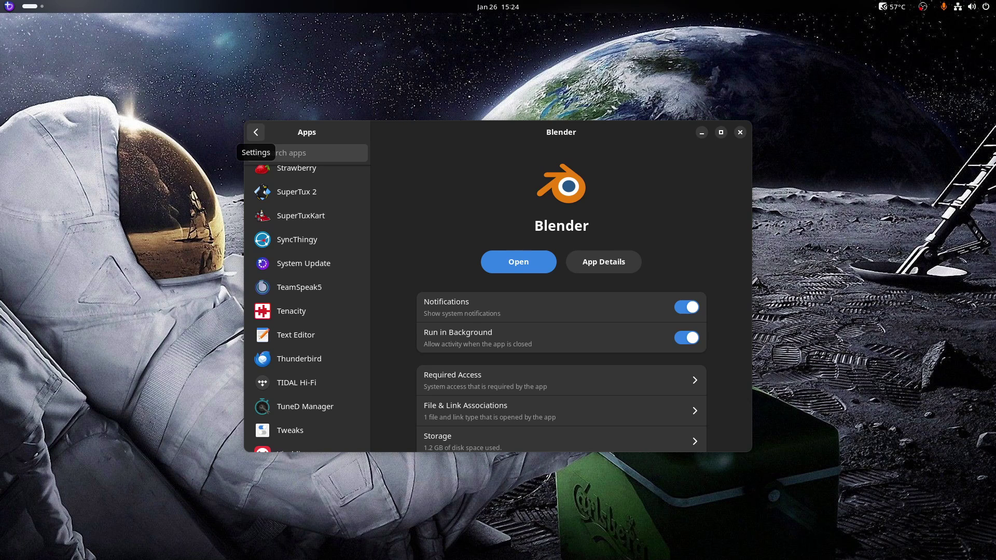
pyautogui.click(256, 132)
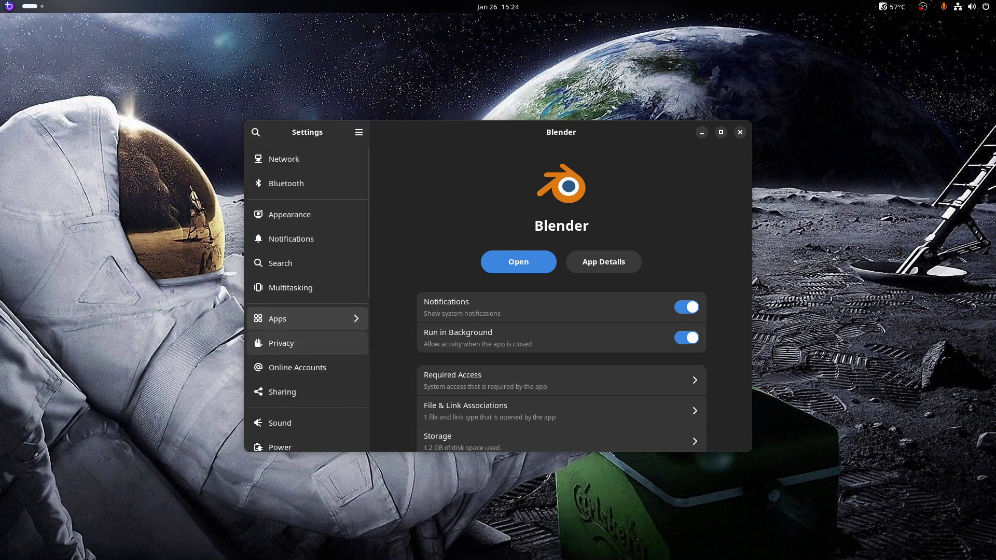
# Check the Cameras privacy page with Camera Access on, then open Online Accounts
pyautogui.click(291, 343)
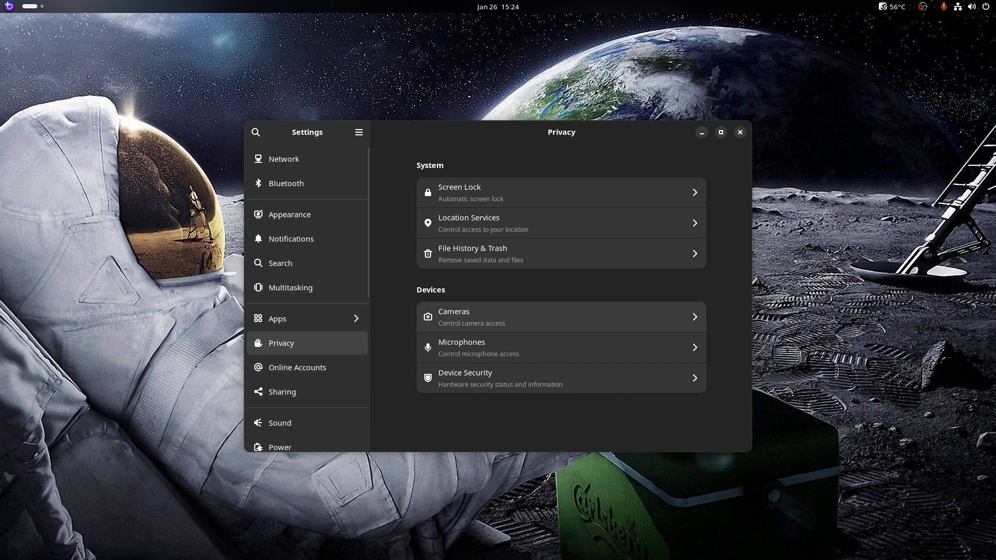
pyautogui.click(518, 317)
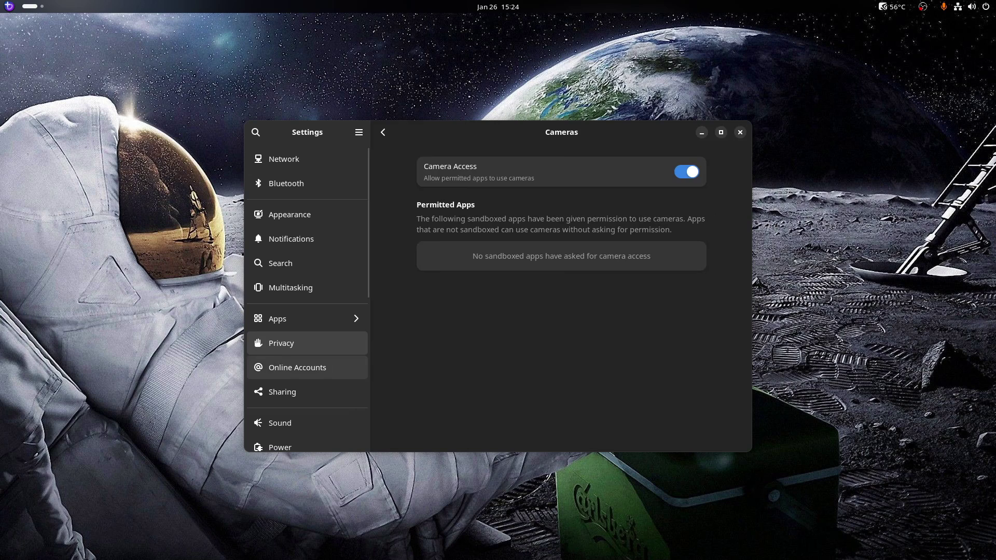
pyautogui.click(298, 367)
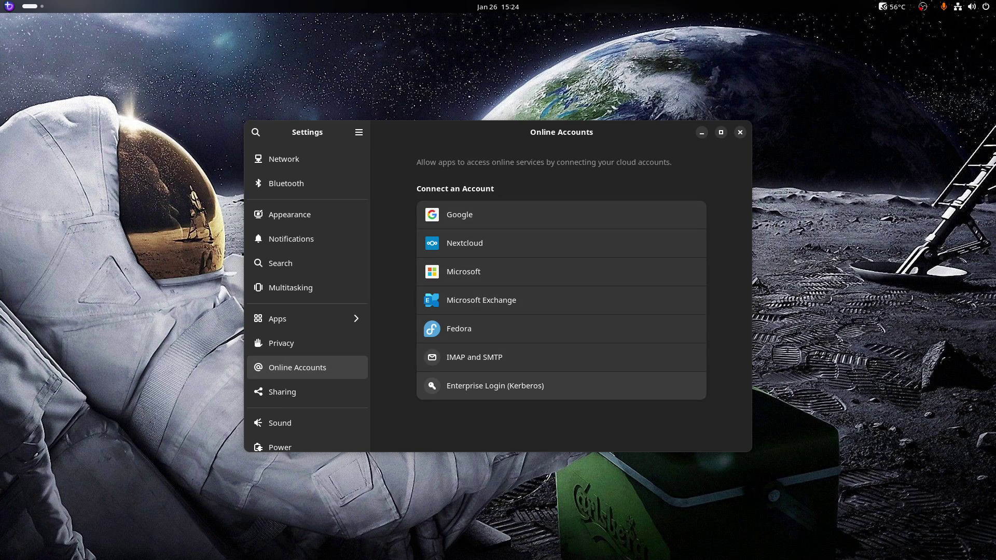
# Show the Sharing page with File Sharing, Remote Desktop, Media Sharing and Remote Login all off
pyautogui.click(297, 392)
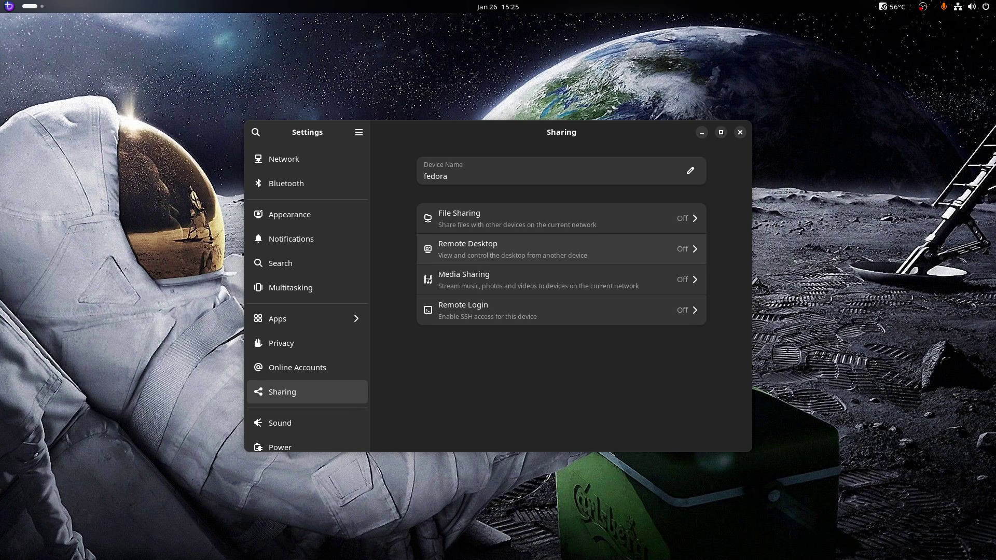
pyautogui.scroll(-3, 307, 363)
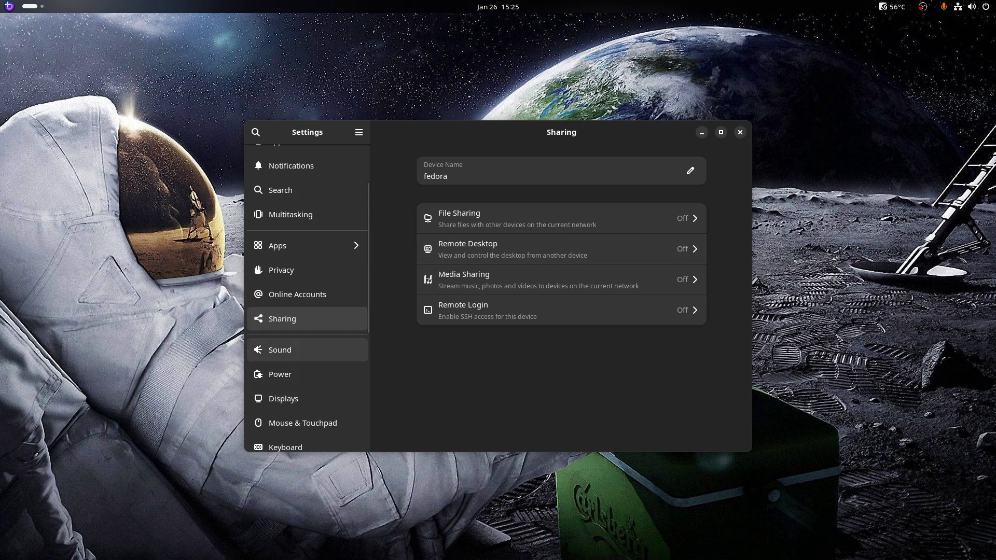
# Review the Sound devices and the Power page's Balanced mode, then select the next sidebar entry
pyautogui.click(291, 350)
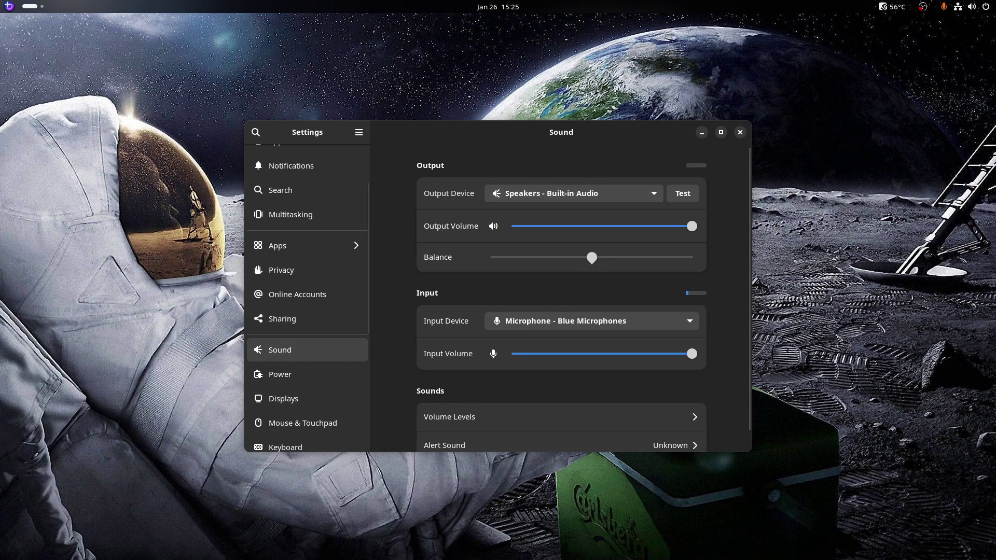
pyautogui.scroll(-3, 561, 299)
pyautogui.scroll(3, 561, 298)
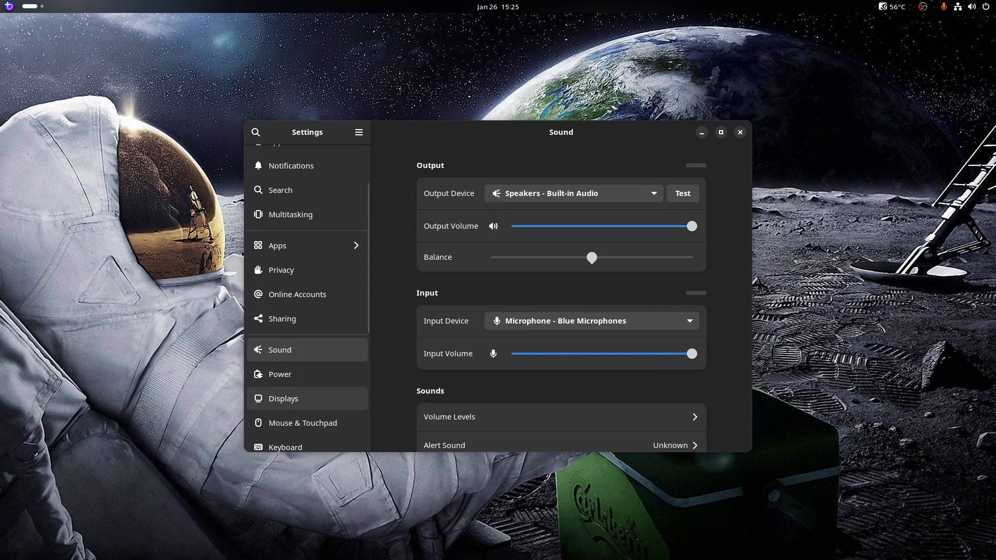
pyautogui.click(280, 374)
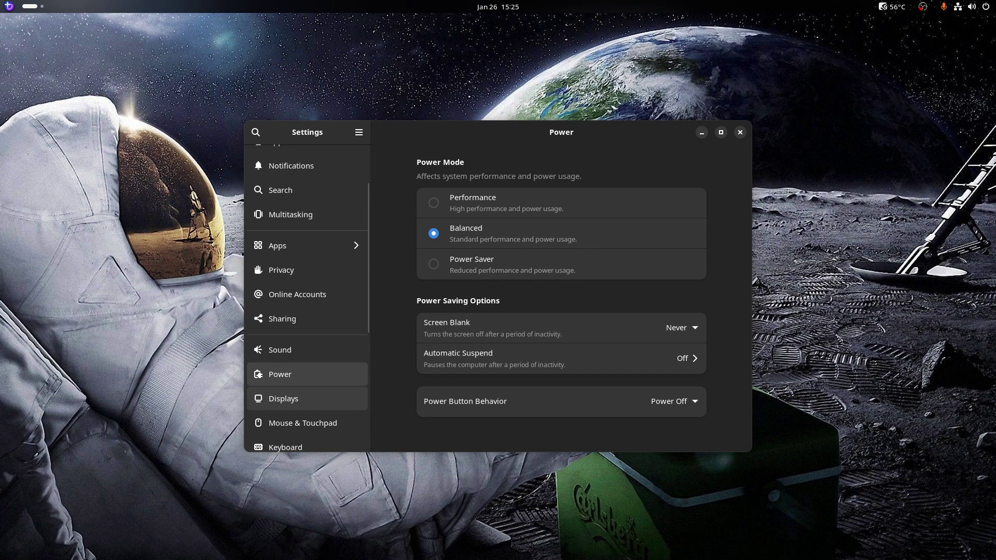
pyautogui.click(302, 422)
# Show the Displays page with the LG Electronics 22" and VIZIO 23" monitors joined, VIZIO primary
pyautogui.click(283, 398)
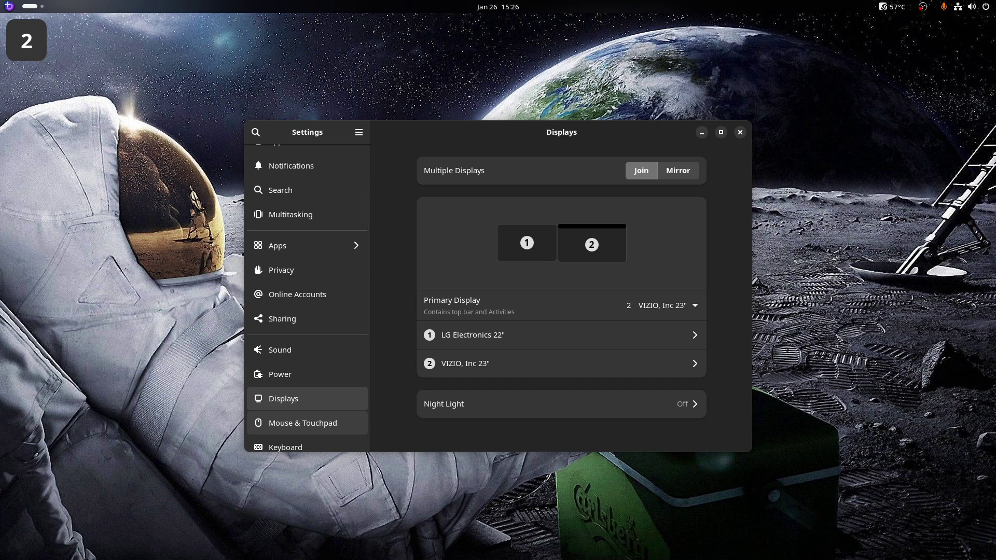
pyautogui.scroll(-3, 308, 298)
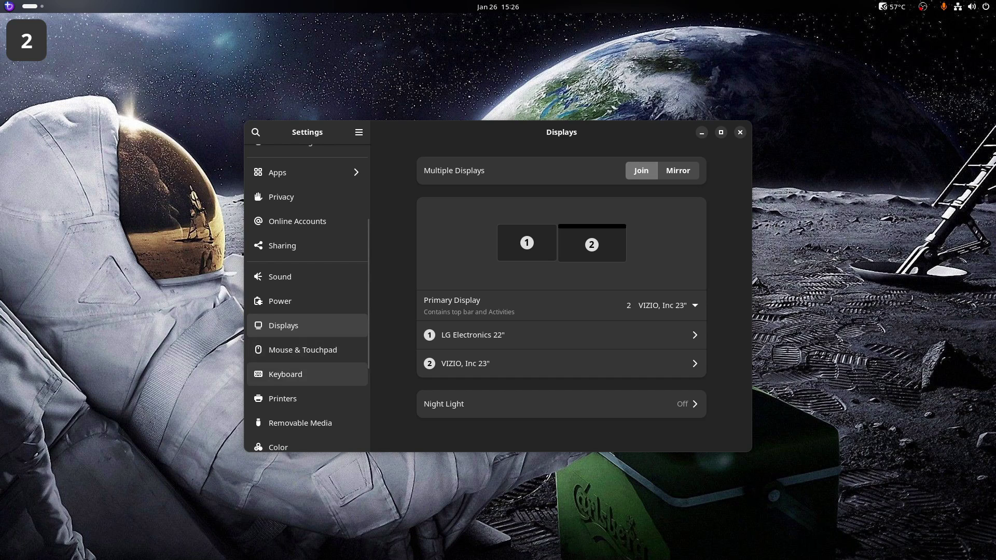
# Show the Mouse & Touchpad page: Left primary button, Mouse Acceleration on, Traditional scrolling
pyautogui.click(303, 350)
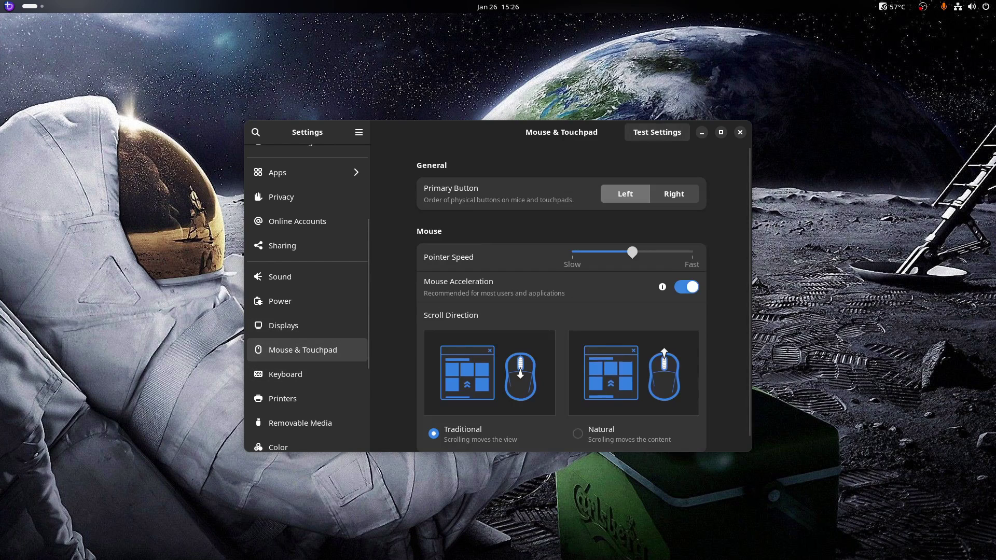
pyautogui.scroll(-1, 584, 301)
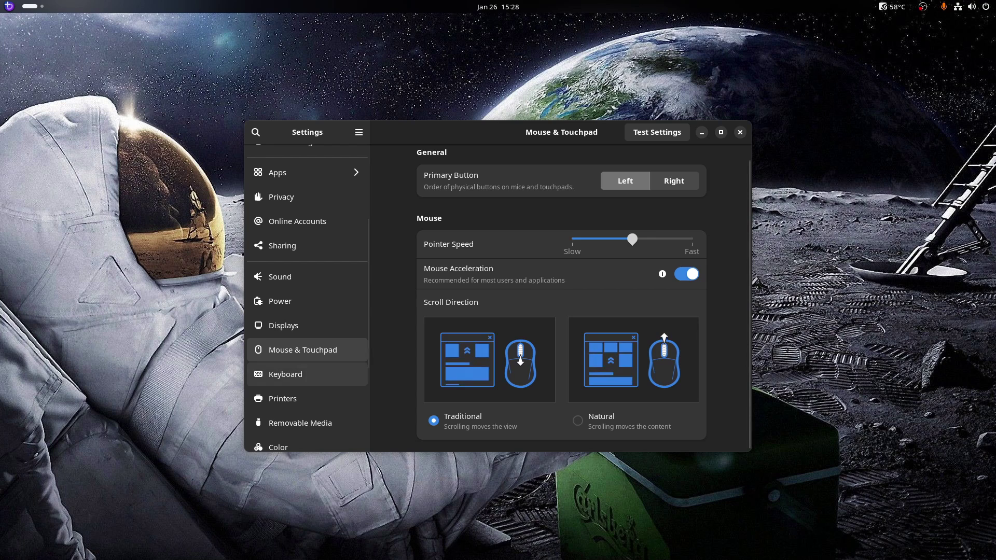
# Glance at the Keyboard and Printers pages, then show Removable Media set to Ask what to do
pyautogui.click(291, 374)
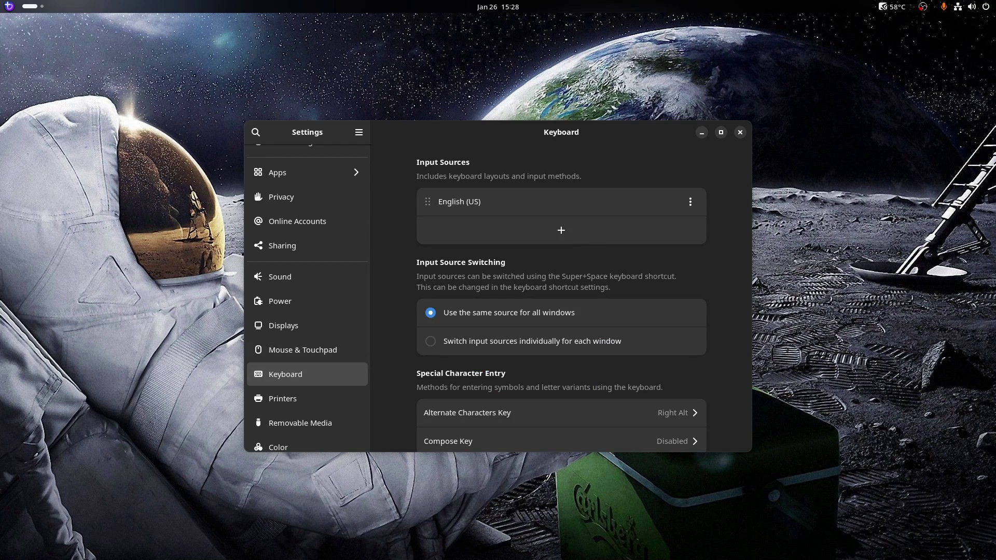
pyautogui.click(283, 398)
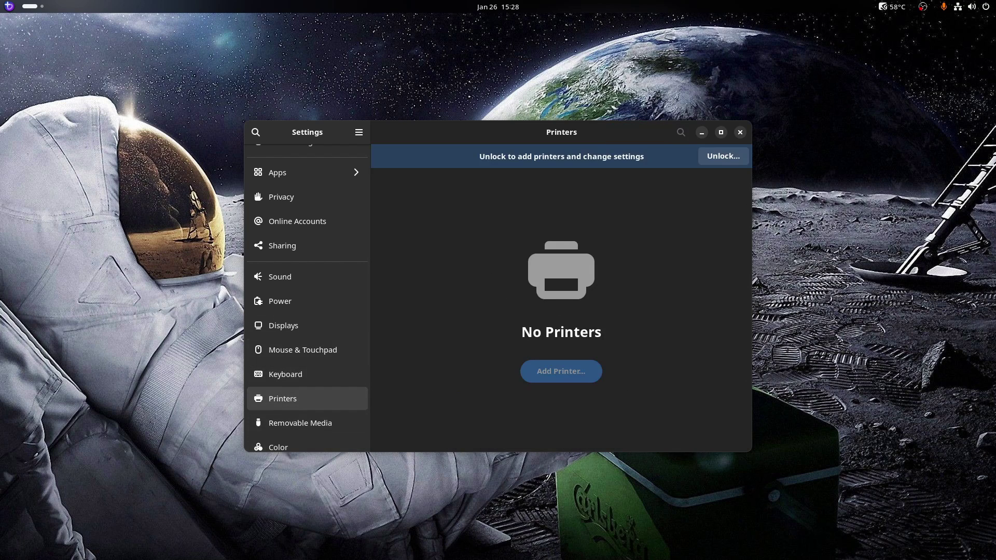
pyautogui.scroll(-4, 306, 332)
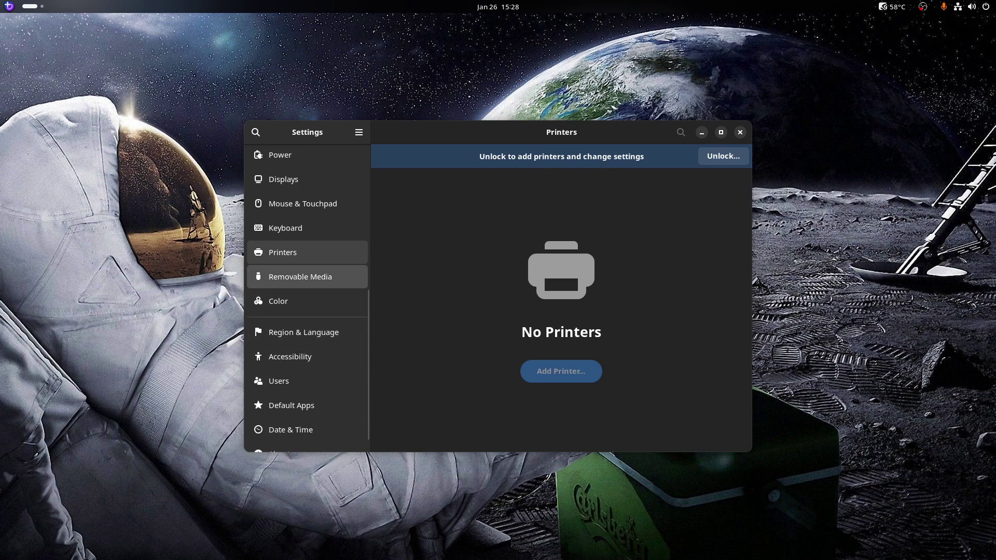
pyautogui.click(299, 276)
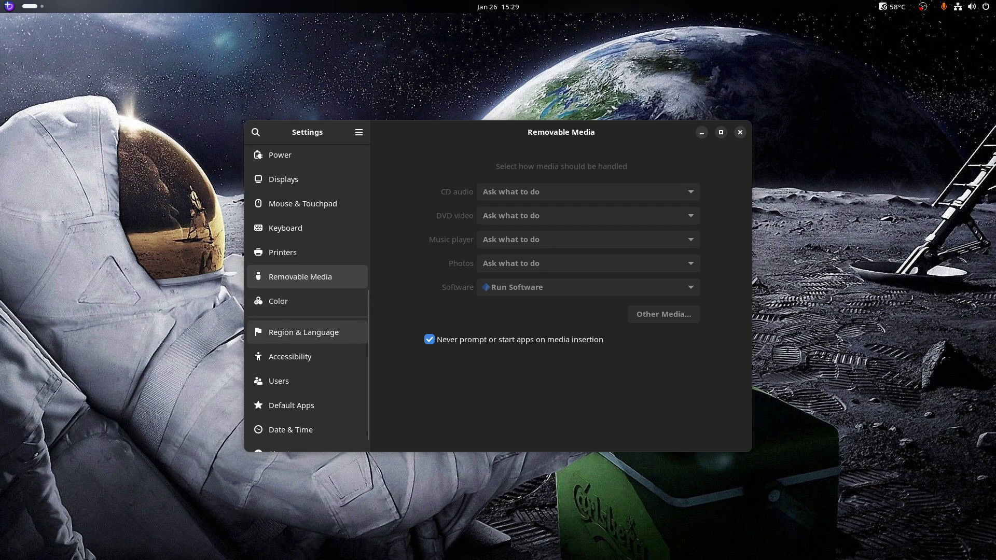
pyautogui.scroll(-1, 306, 332)
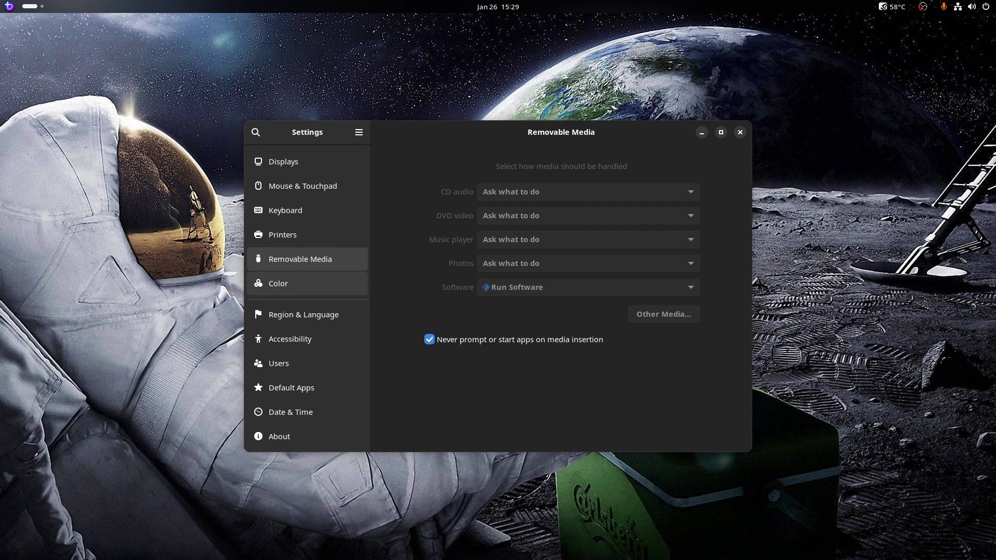
# View the Color and Region & Language pages, then the Accessibility page with its menu off
pyautogui.click(278, 283)
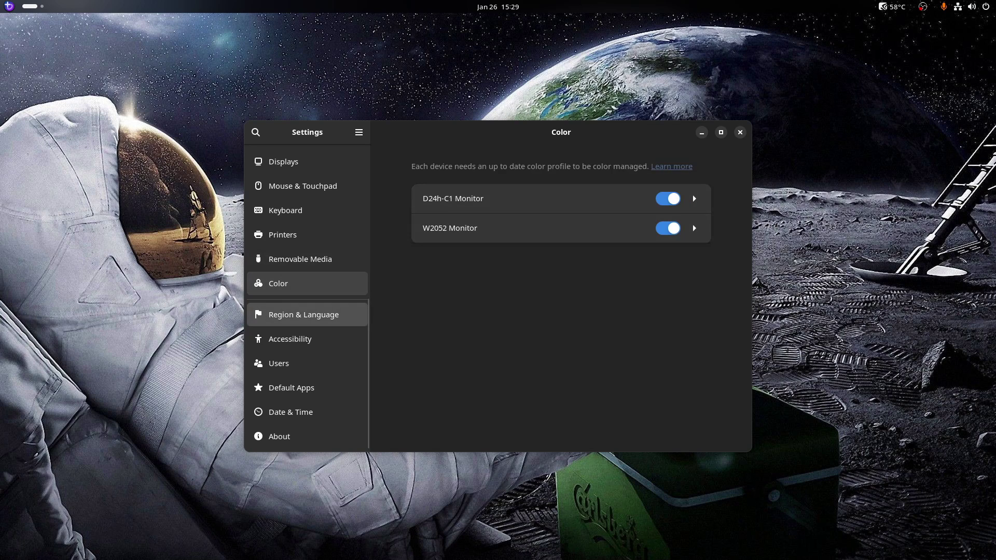
pyautogui.click(303, 314)
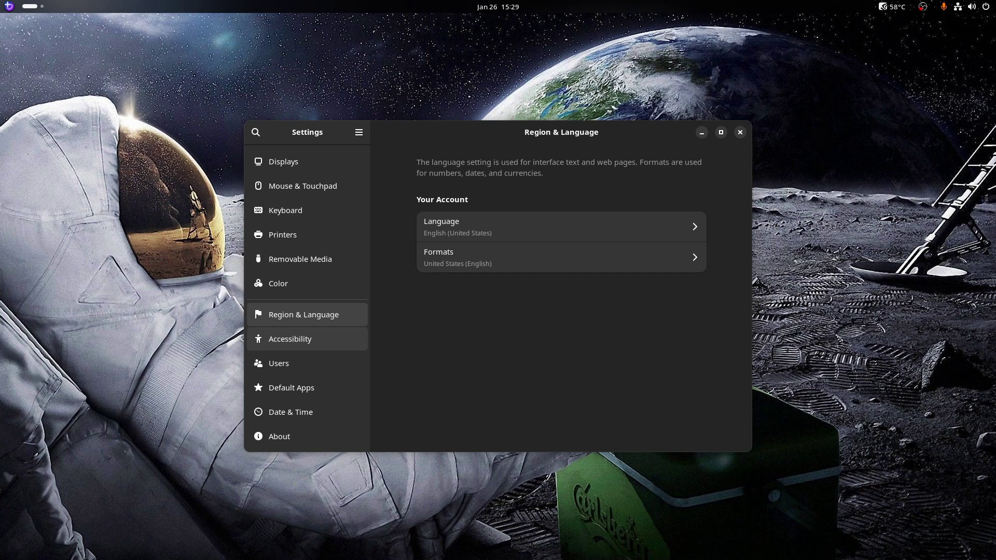
pyautogui.click(290, 338)
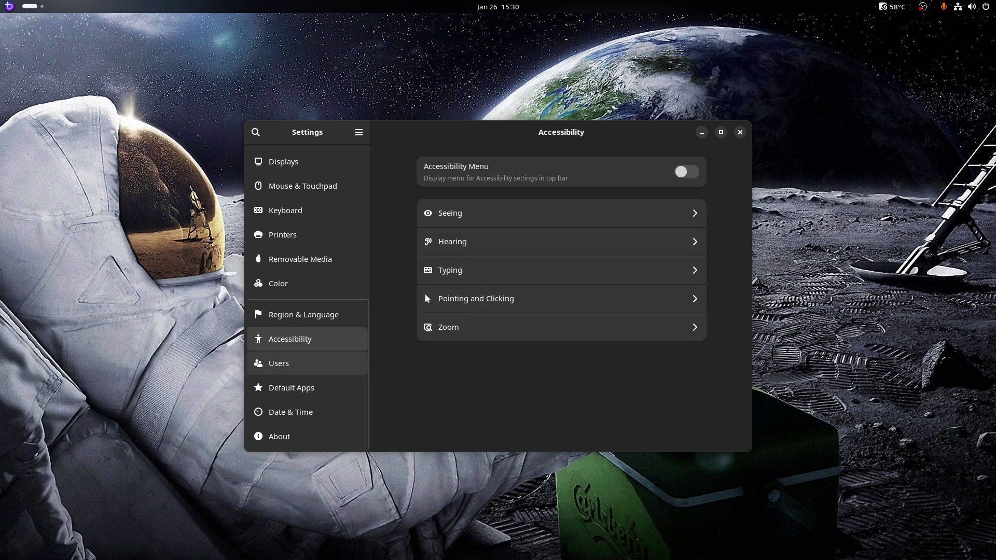
# View the Users page, then Default Apps showing Brave, Thunderbird and Strawberry
pyautogui.click(279, 363)
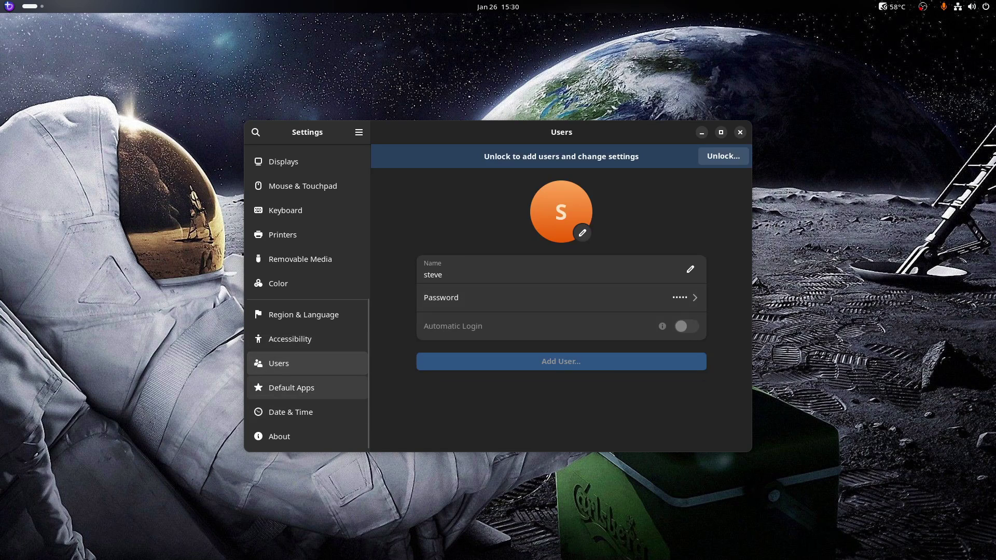
pyautogui.click(291, 387)
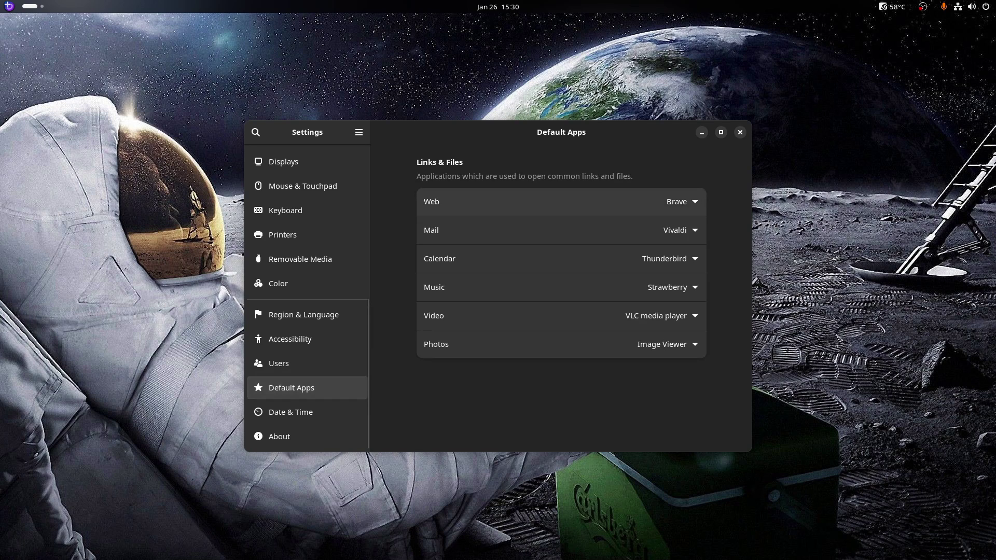
# Change the default Web browser from Brave to LibreWolf on the Default Apps page
pyautogui.press('space')
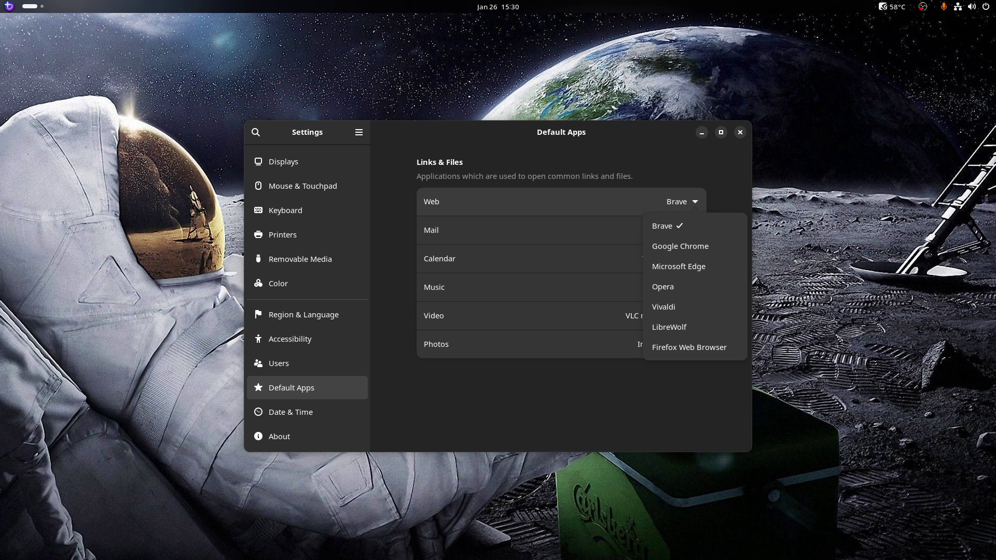
pyautogui.press('Down')
pyautogui.press('Down')
pyautogui.press('Down')
pyautogui.press('Down')
pyautogui.press('Down')
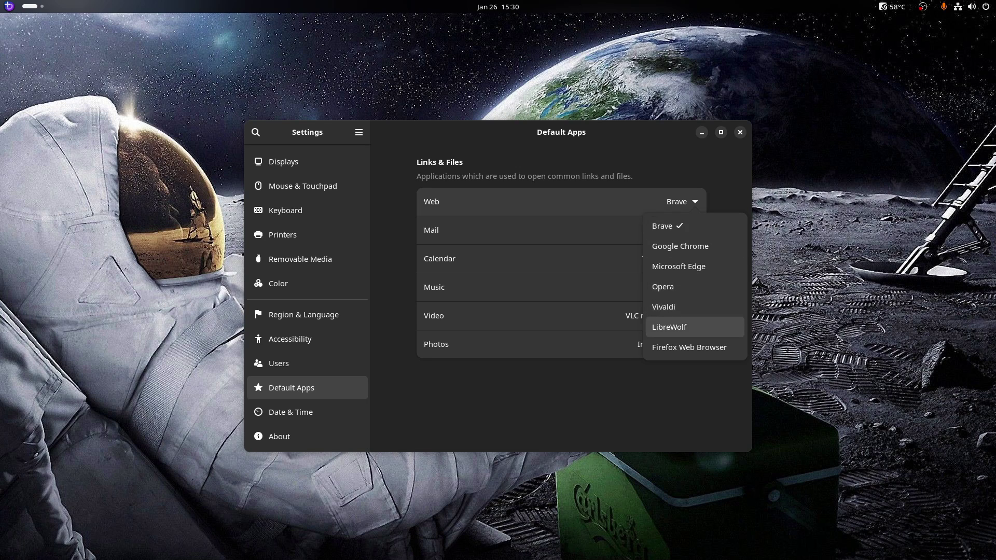
pyautogui.press('Return')
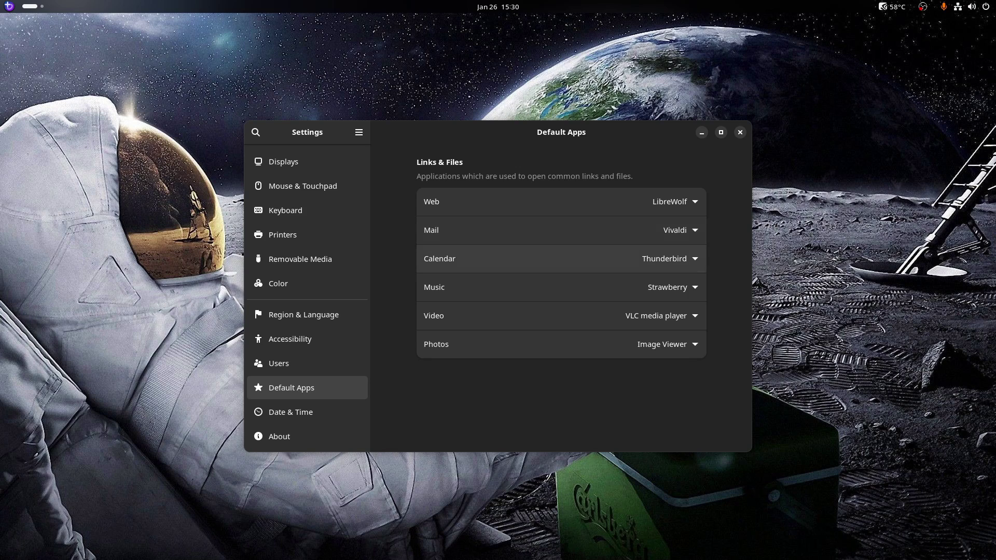
pyautogui.press('Return')
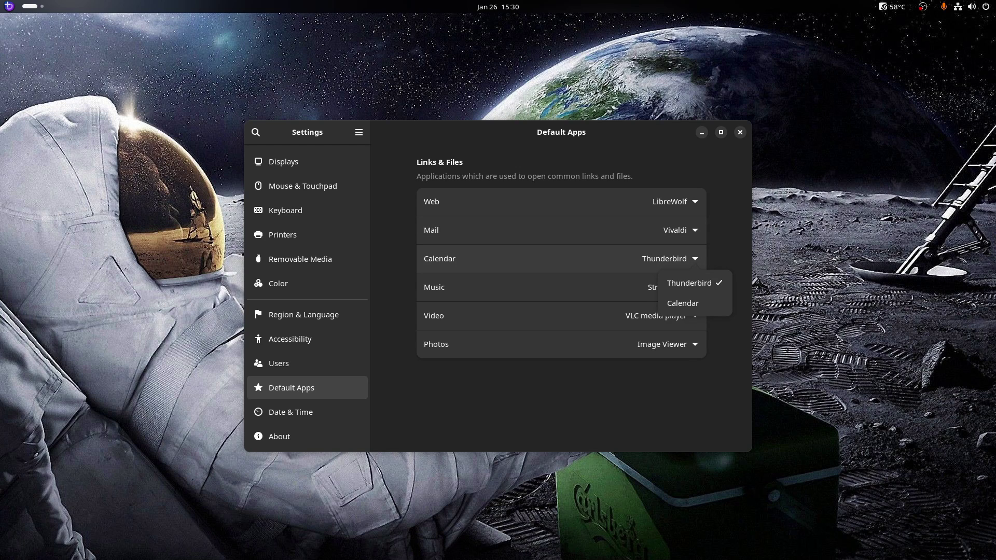
pyautogui.press('Escape')
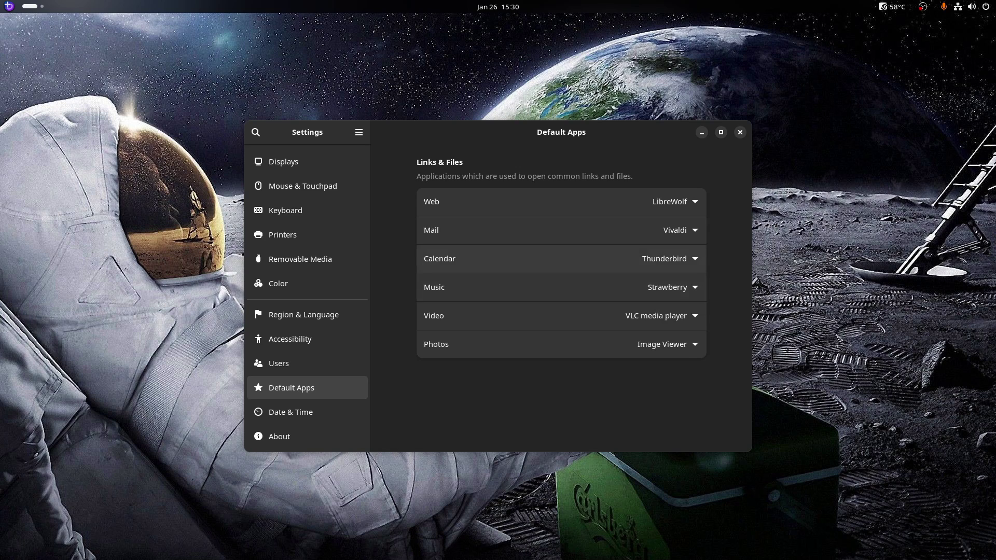
pyautogui.press('Return')
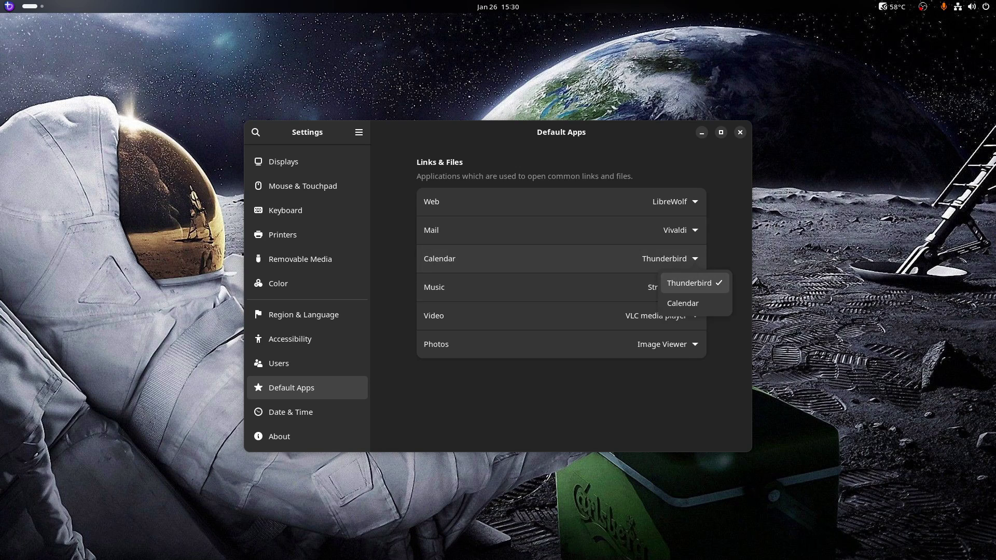
pyautogui.press('Down')
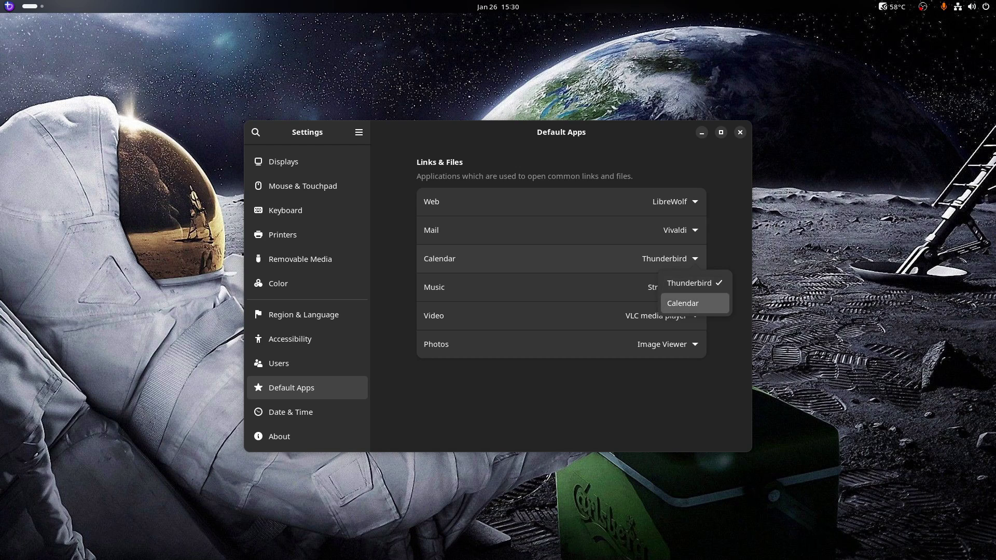
pyautogui.press('Return')
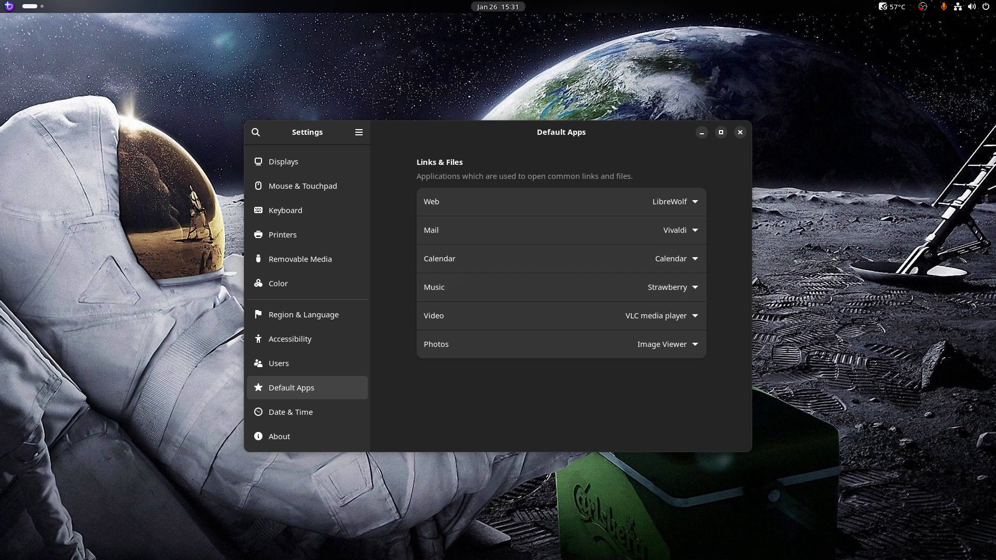
pyautogui.click(498, 7)
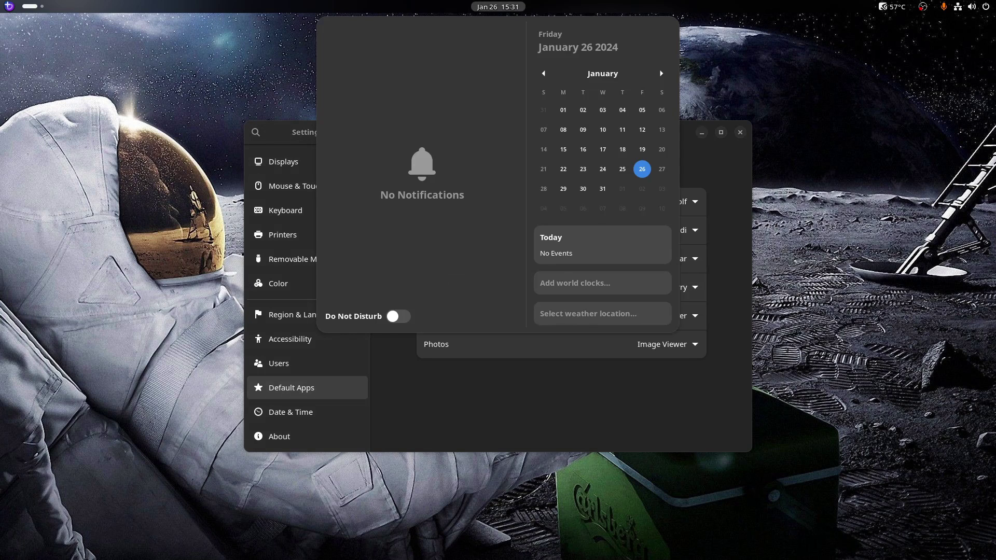
pyautogui.press('Escape')
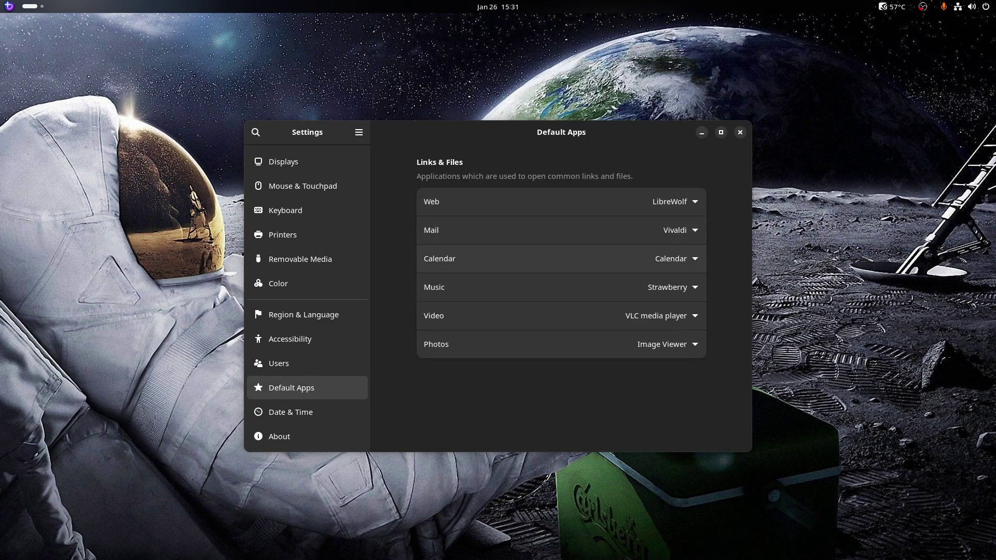
pyautogui.click(674, 258)
pyautogui.press('Return')
pyautogui.click(498, 7)
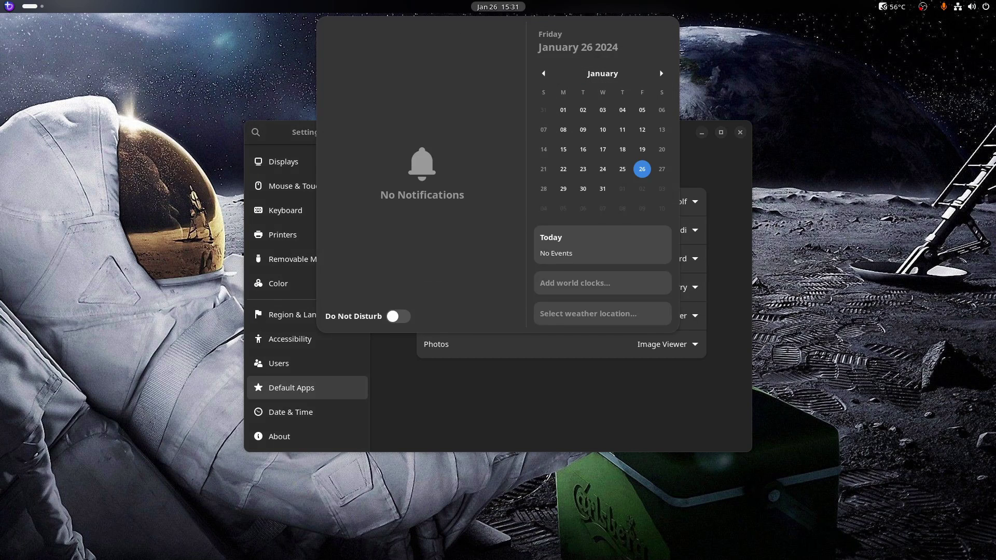
pyautogui.press('Escape')
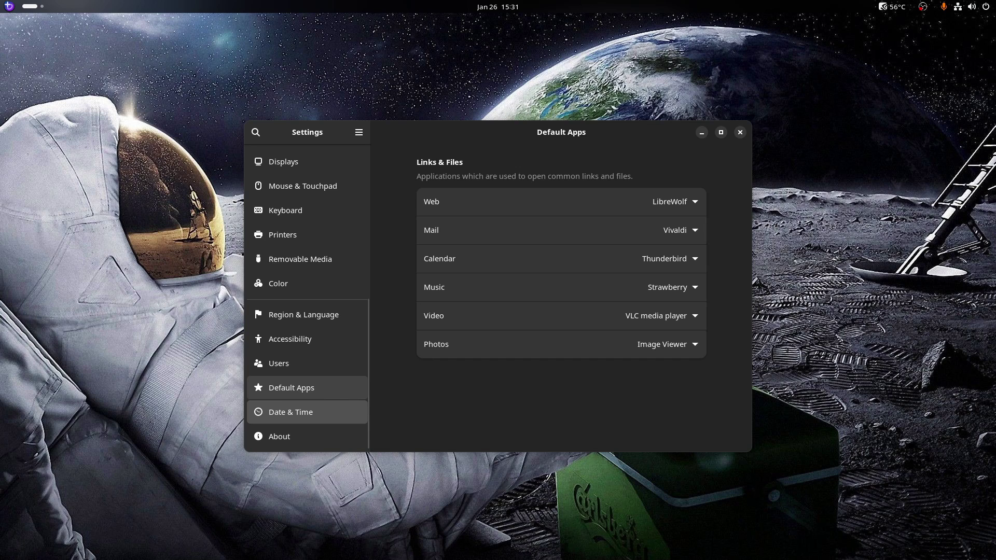
# View the Date & Time and About pages, then close Settings and show the activities overview
pyautogui.click(291, 411)
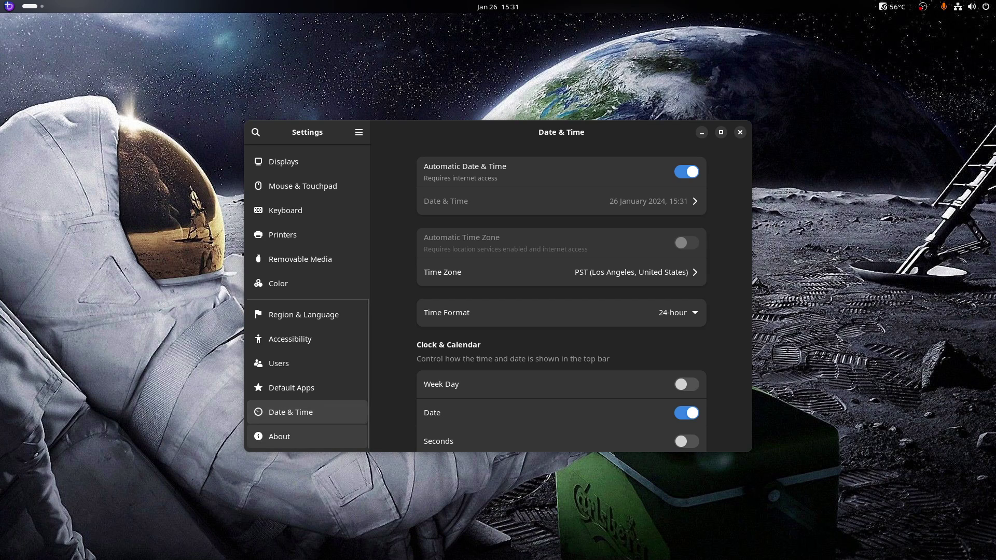
pyautogui.click(279, 436)
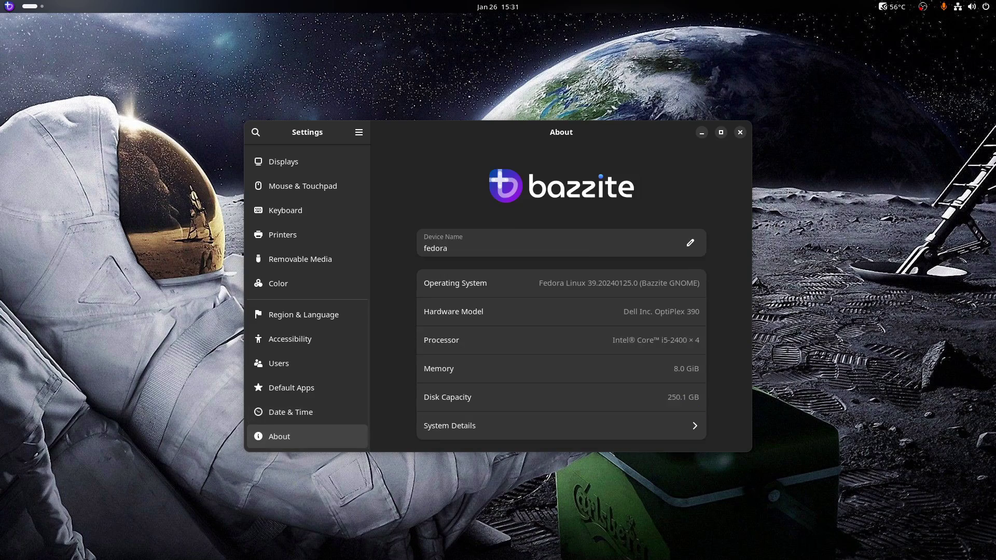
pyautogui.click(740, 132)
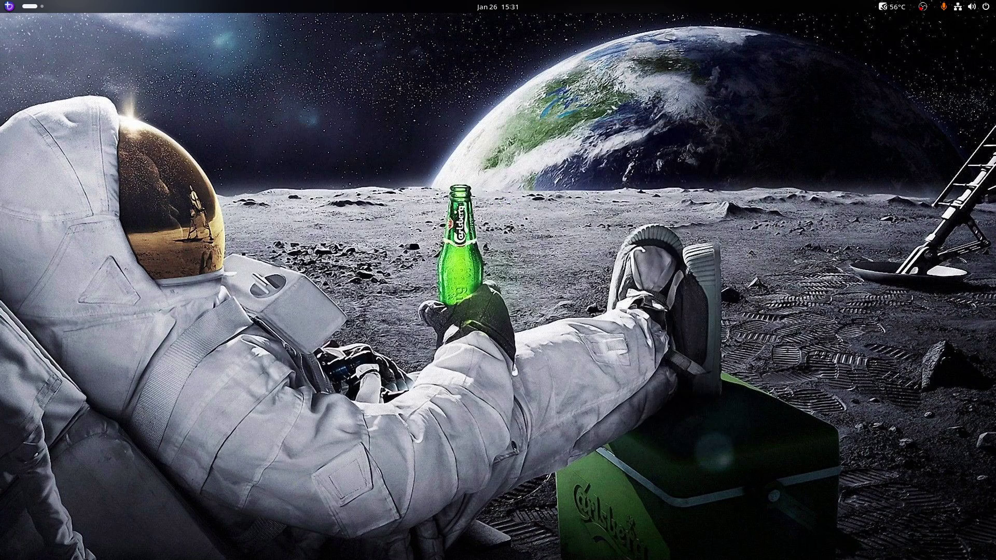
pyautogui.press('super')
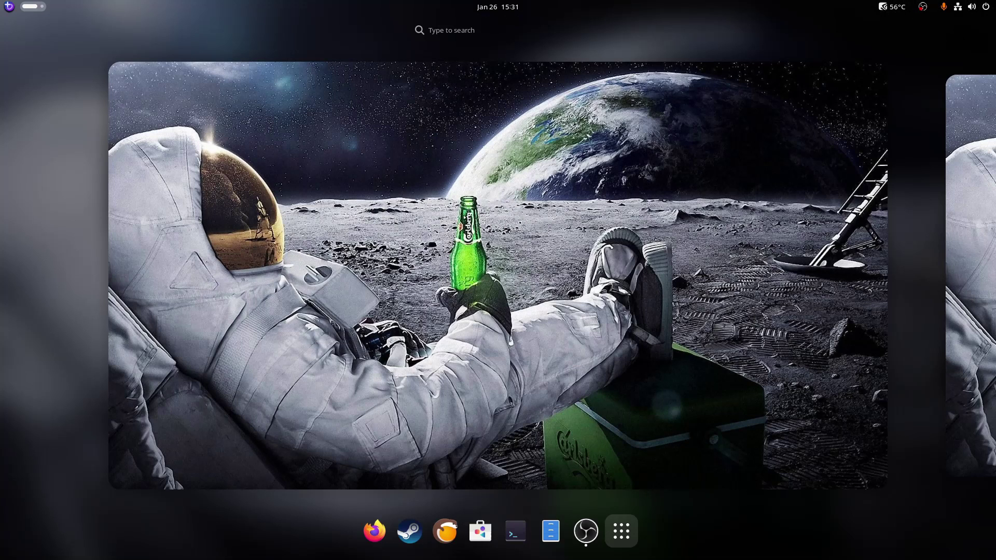
# Launch BoilR from the app grid, opening its Import Games page
pyautogui.click(621, 531)
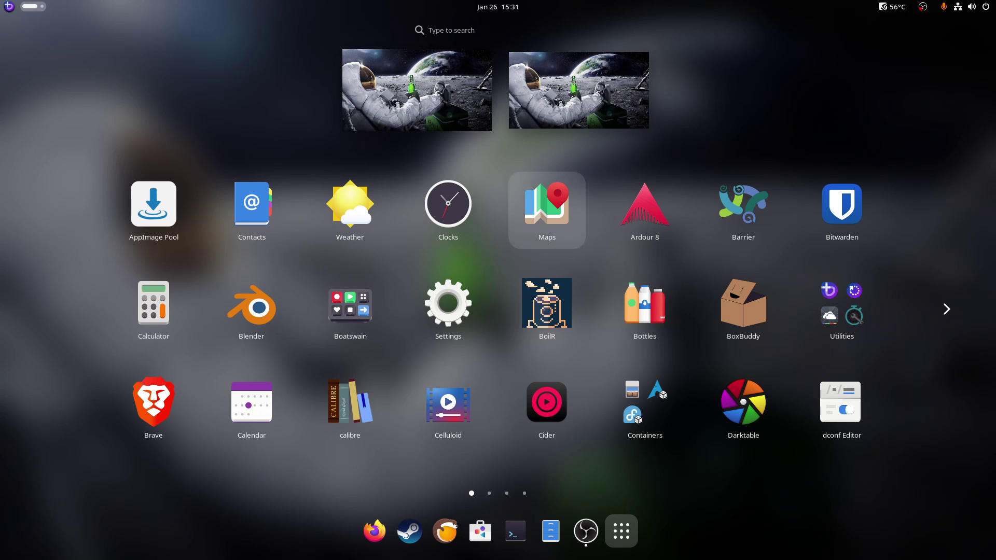
pyautogui.press('Right')
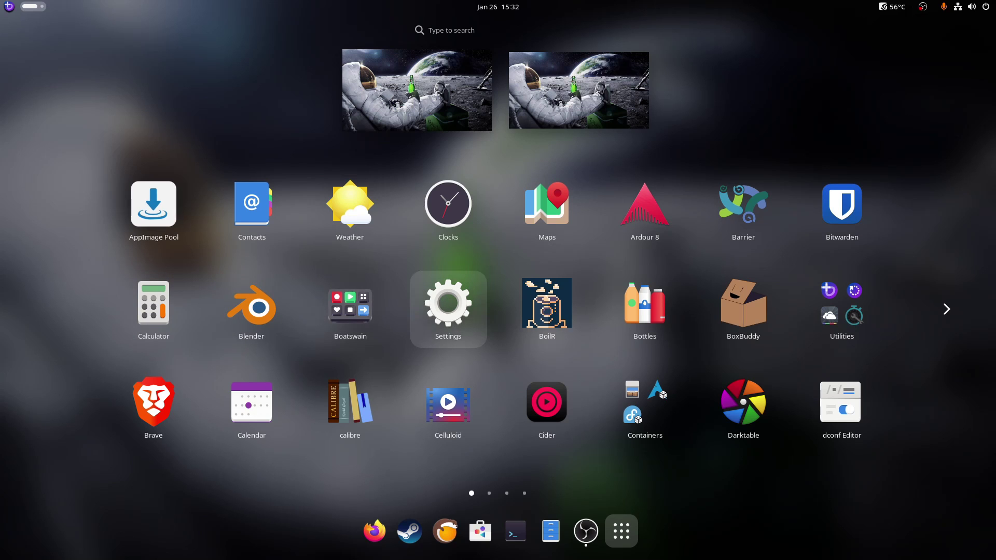
pyautogui.press('Right')
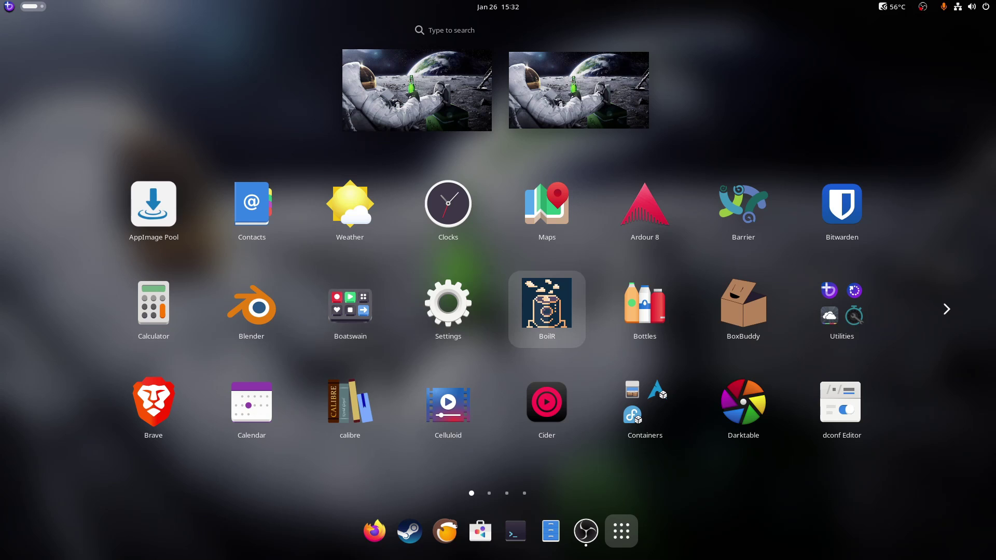
pyautogui.press('Return')
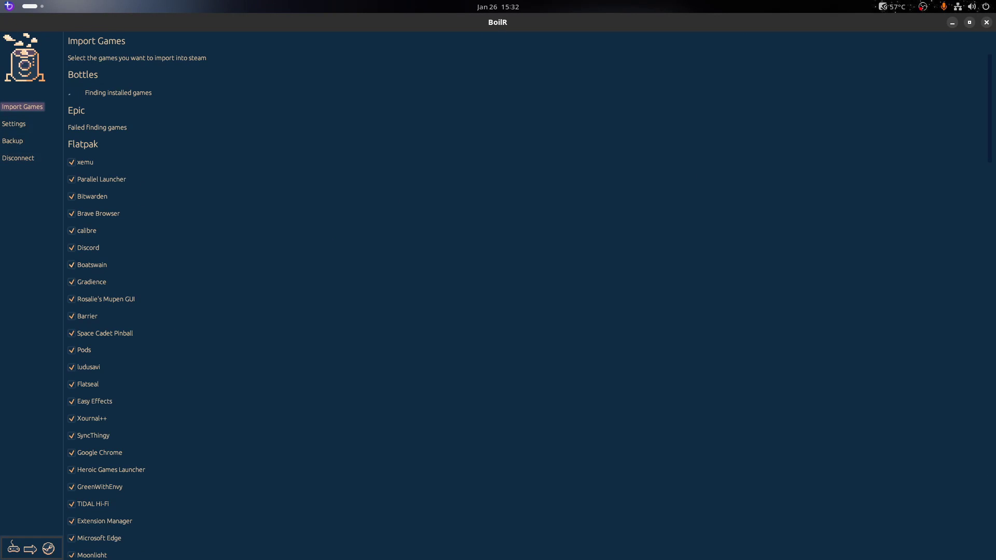
# Scroll BoilR's Import Games list past RetroArch, MAME, Pegasus and ScummVM, then close BoilR
pyautogui.scroll(-15, 498, 306)
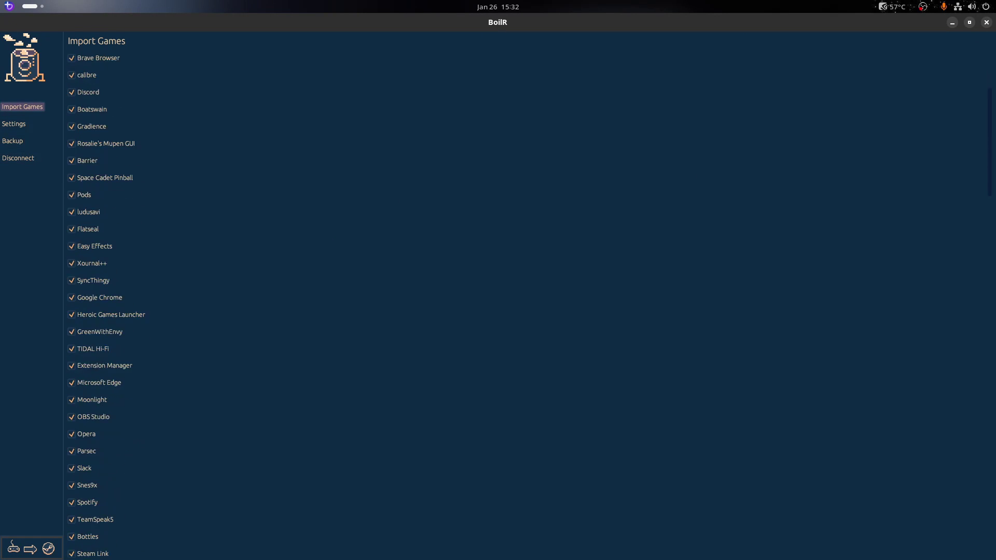
pyautogui.scroll(-20, 497, 306)
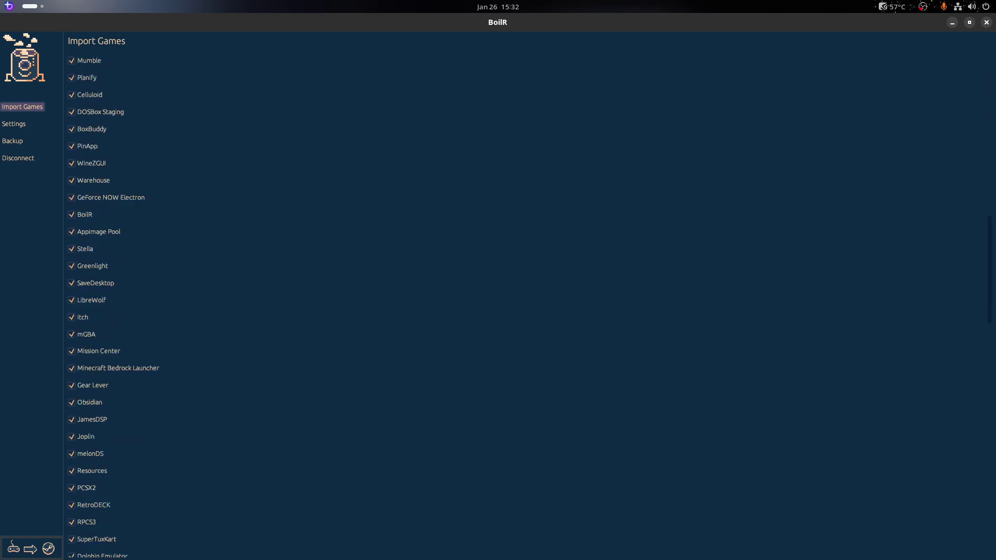
pyautogui.scroll(-20, 498, 306)
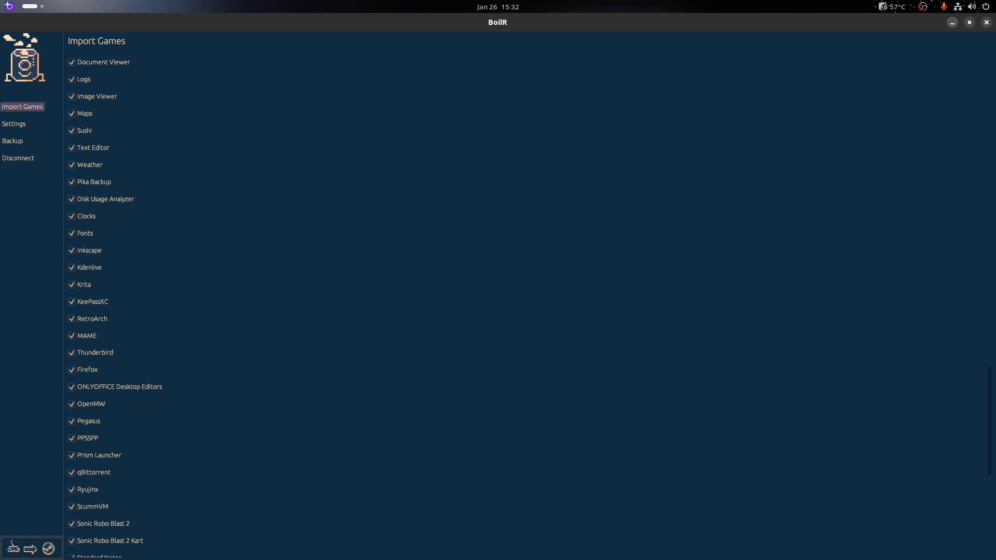
pyautogui.click(986, 22)
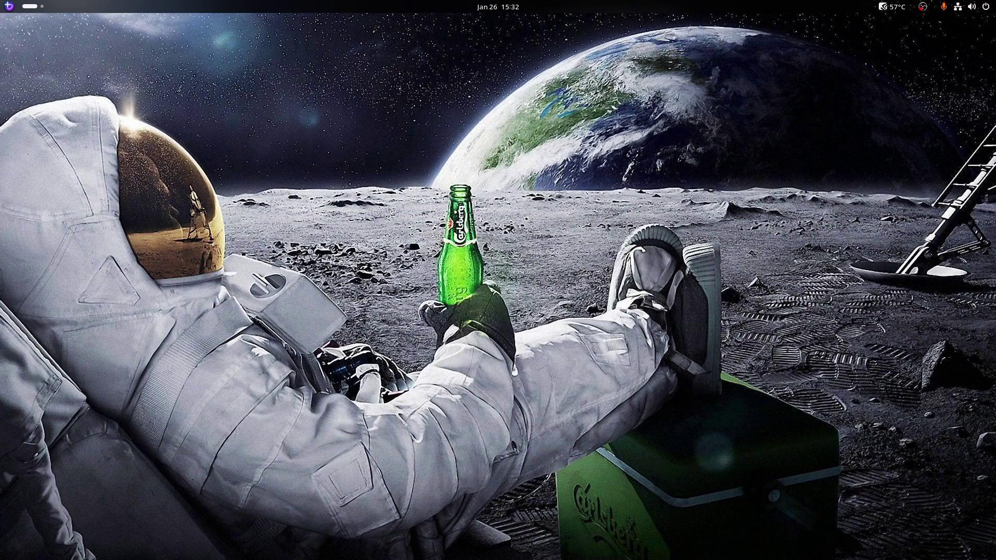
# Launch Bottles from the app grid to its Welcome screen, close it, and return to the overview
pyautogui.press('super')
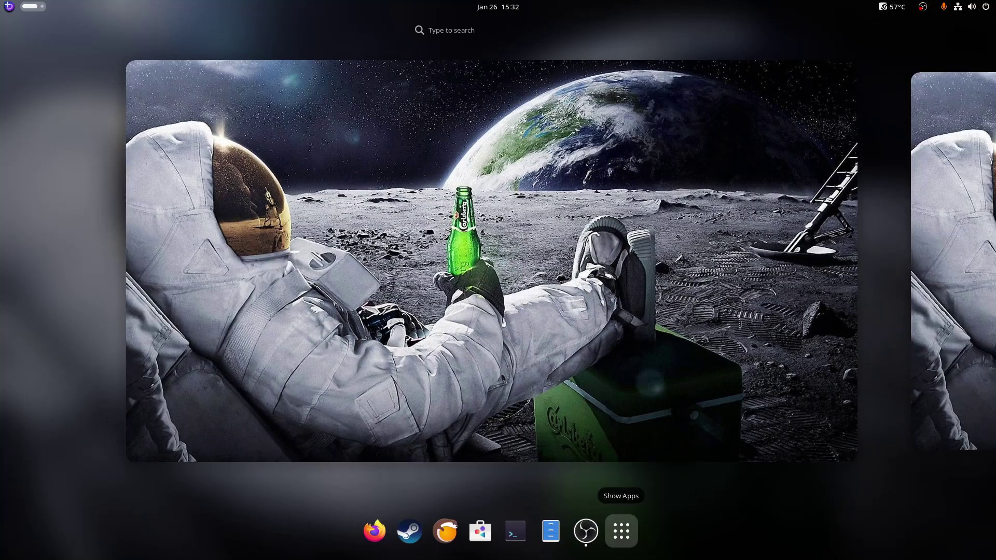
pyautogui.click(620, 530)
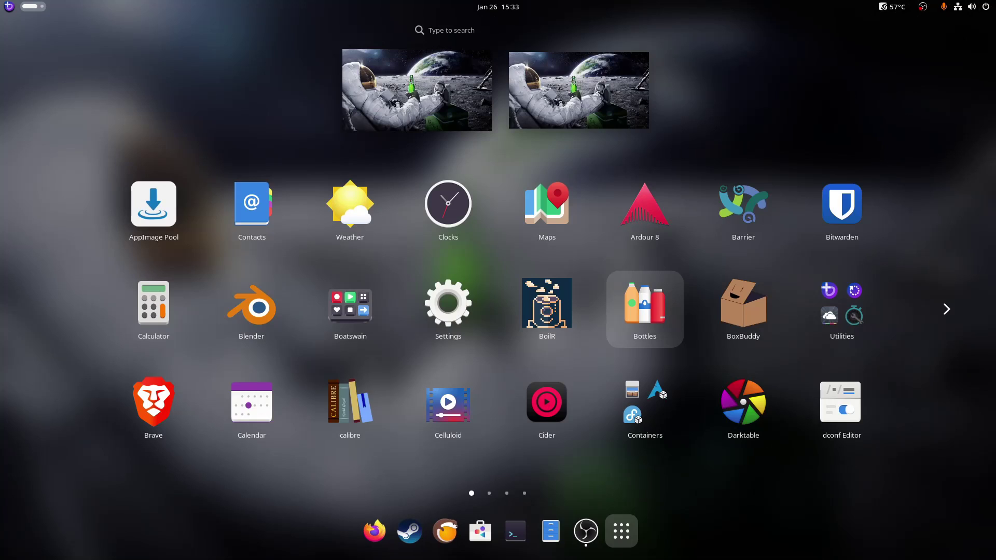
pyautogui.press('super')
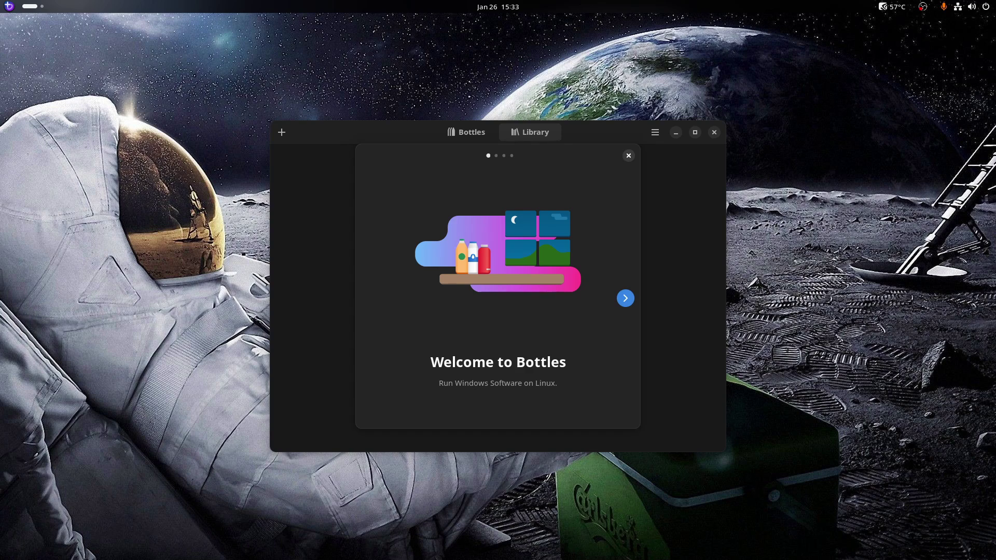
pyautogui.click(628, 156)
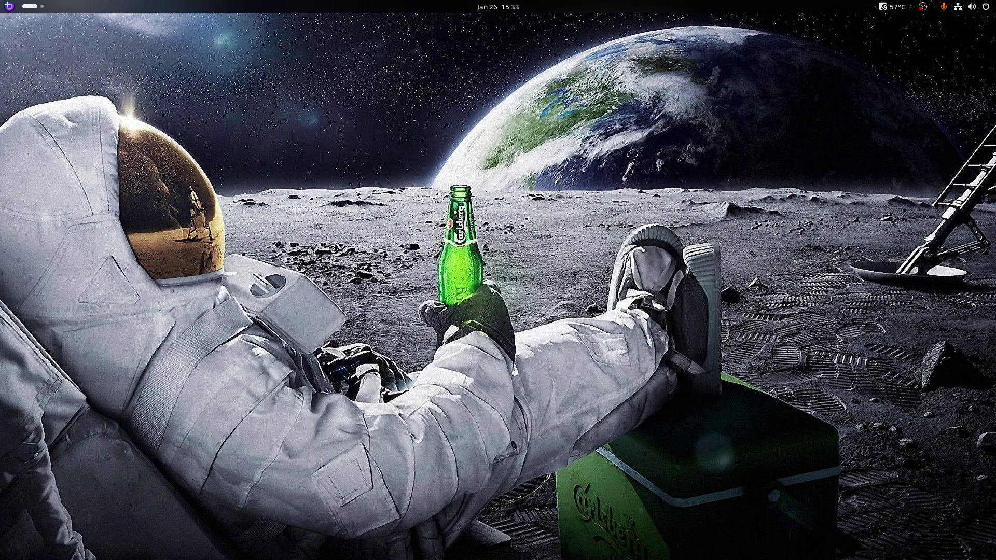
pyautogui.press('super')
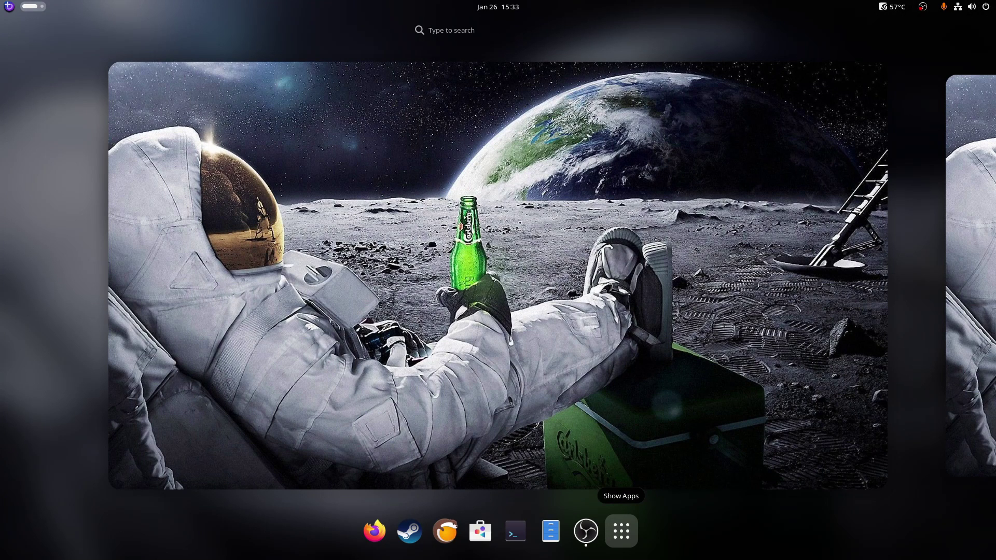
# In BoxBuddy, start creating a new distrobox, then cancel it
pyautogui.press('Escape')
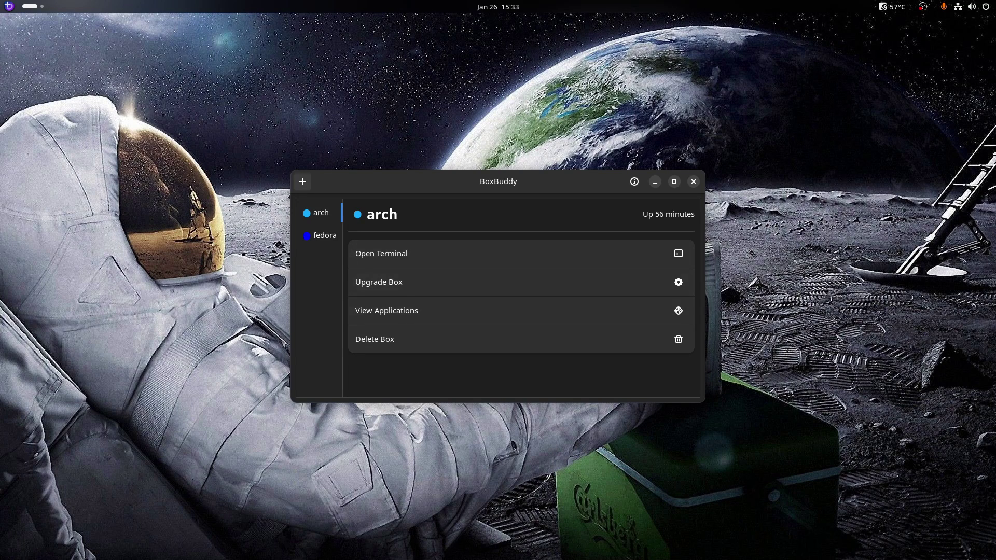
pyautogui.click(302, 181)
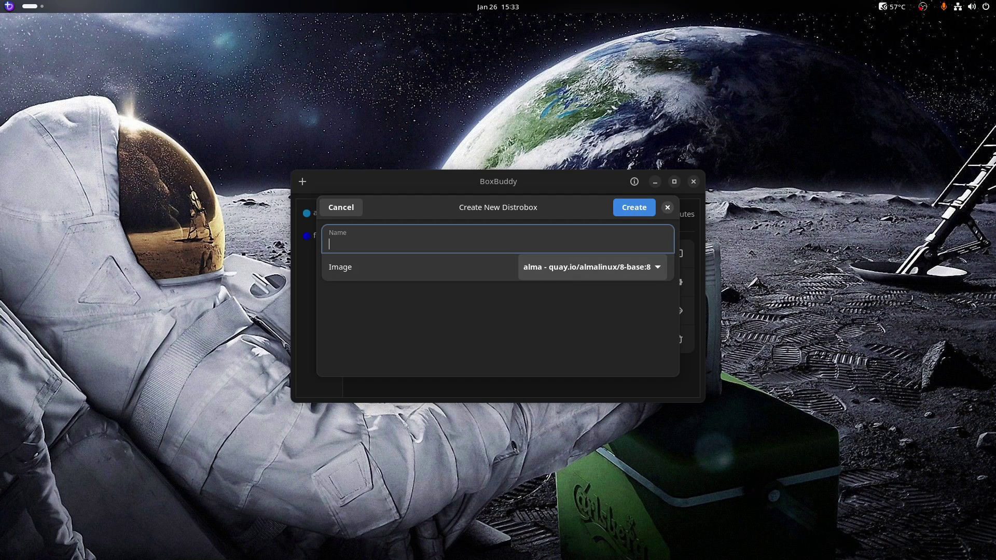
pyautogui.click(340, 207)
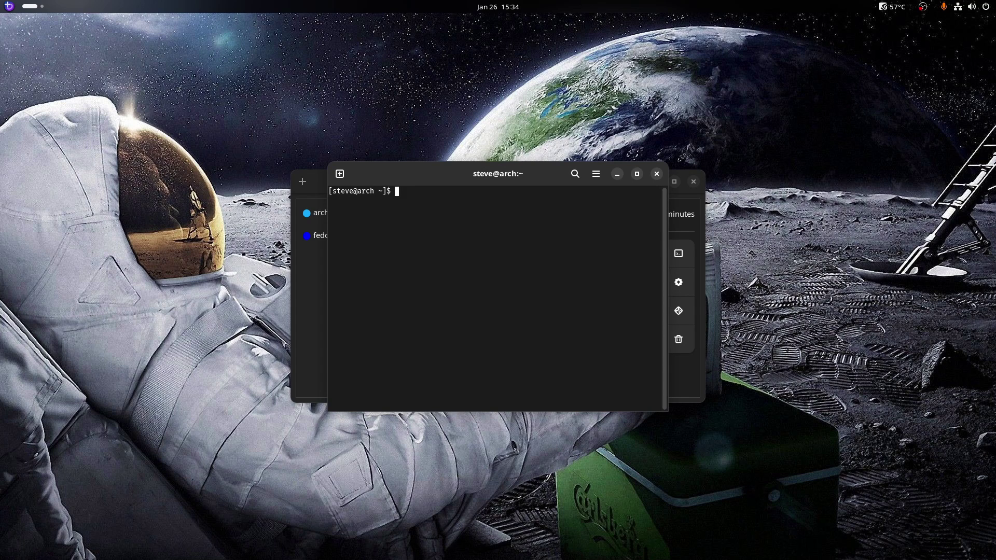
# Run neofetch in the arch box terminal (command not found), then close the terminal and BoxBuddy
pyautogui.write('neofetch')
pyautogui.press('Return')
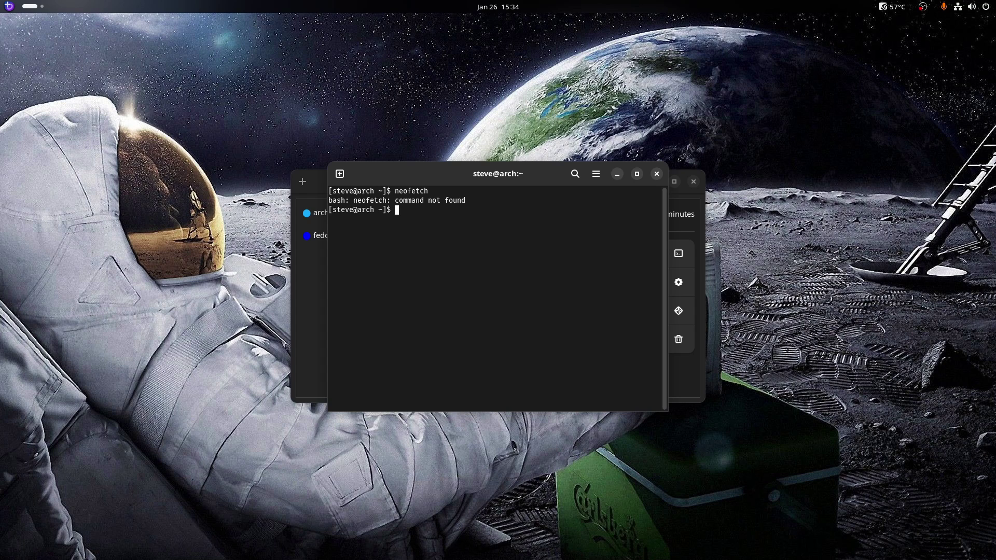
pyautogui.click(656, 173)
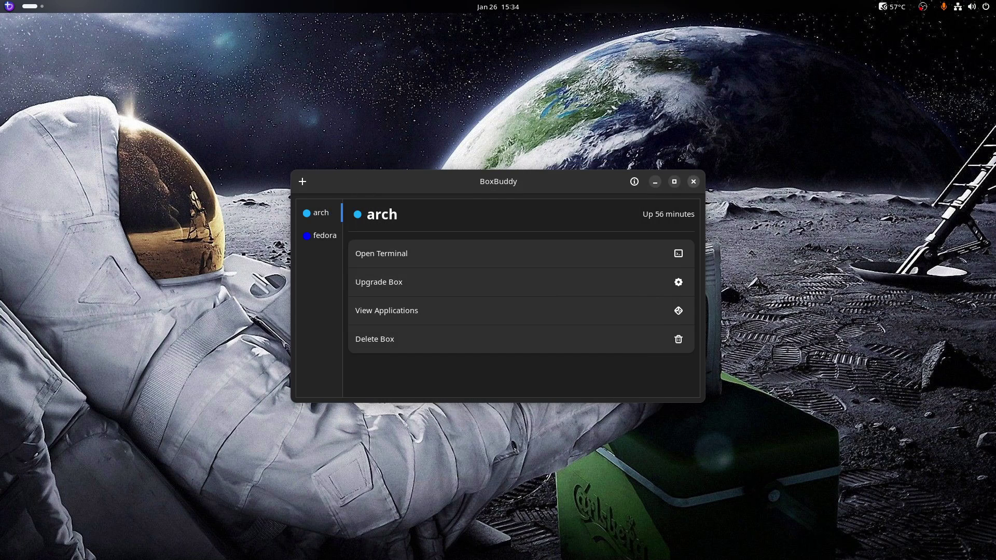
pyautogui.click(693, 181)
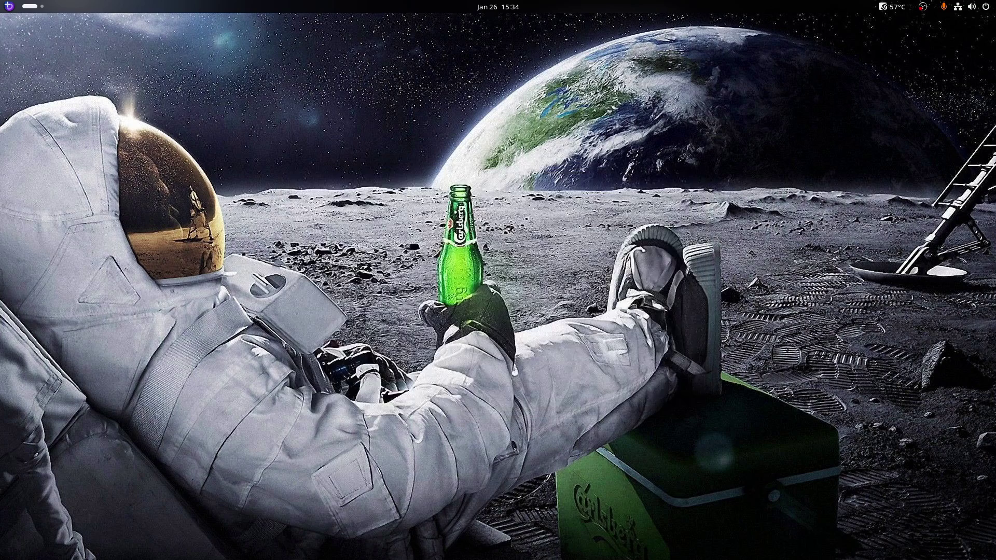
# Launch Calendar from the app grid to see January–February 2024, then close it and reopen the overview
pyautogui.press('super')
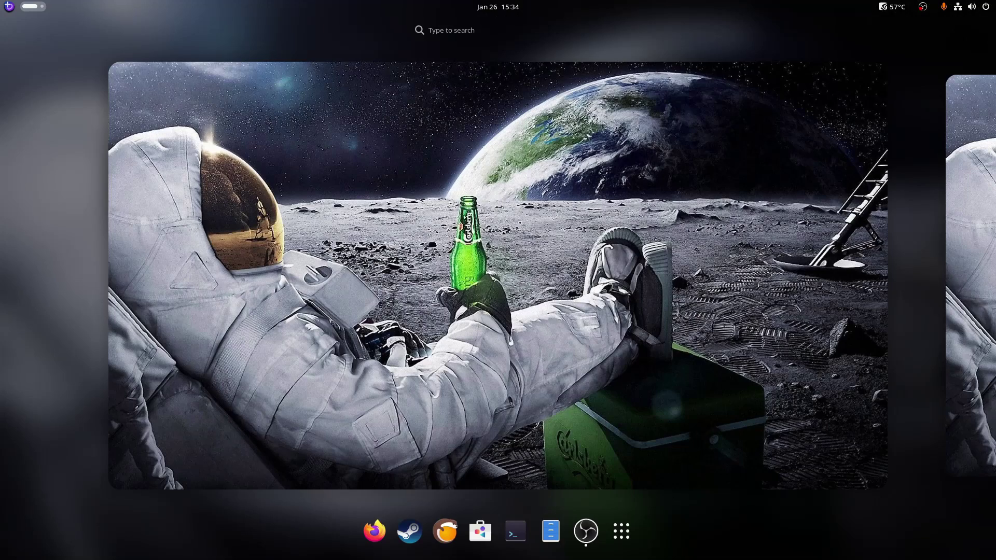
pyautogui.click(620, 530)
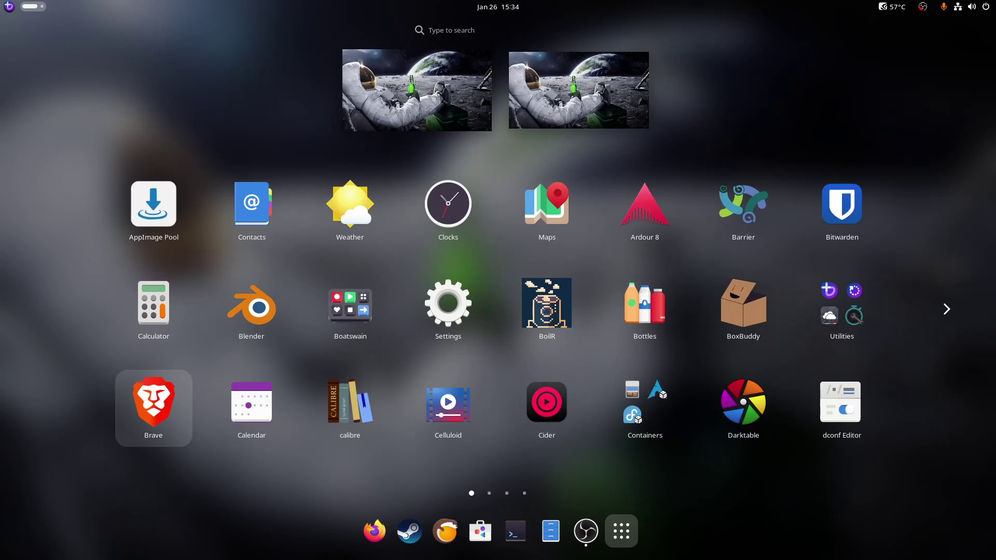
pyautogui.click(251, 408)
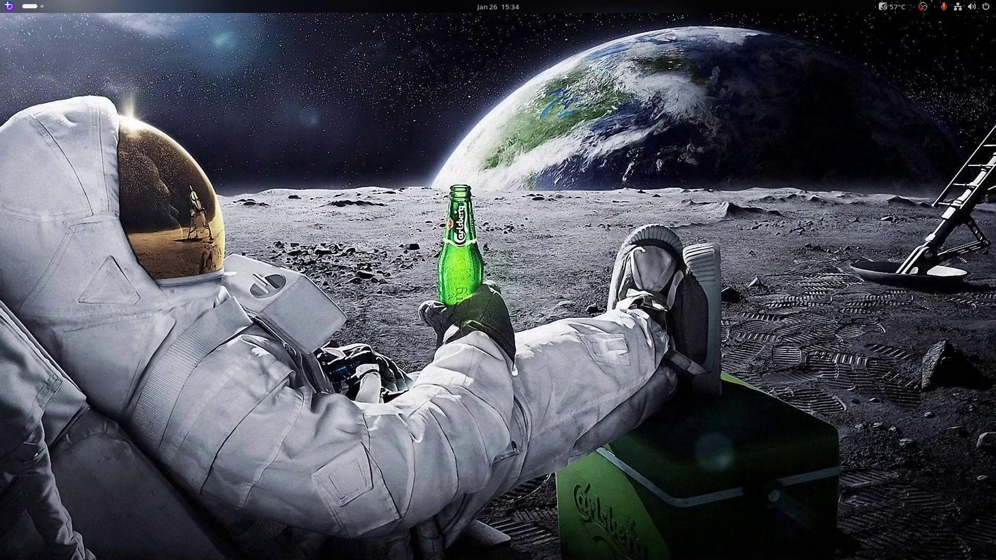
pyautogui.click(983, 25)
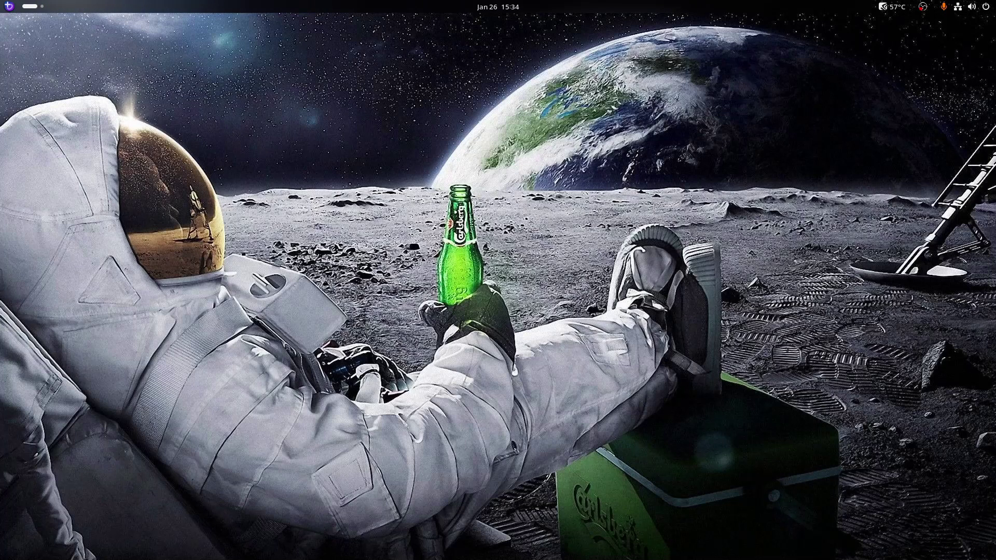
pyautogui.press('super')
# Launch calibre, advance its Welcome wizard to the e-book device page, then close the wizard
pyautogui.click(621, 530)
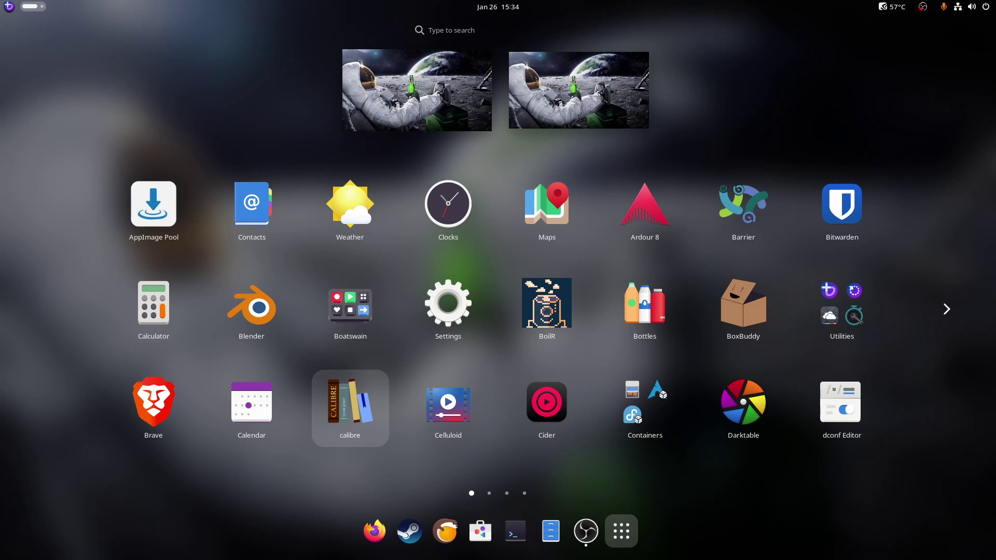
pyautogui.press('super')
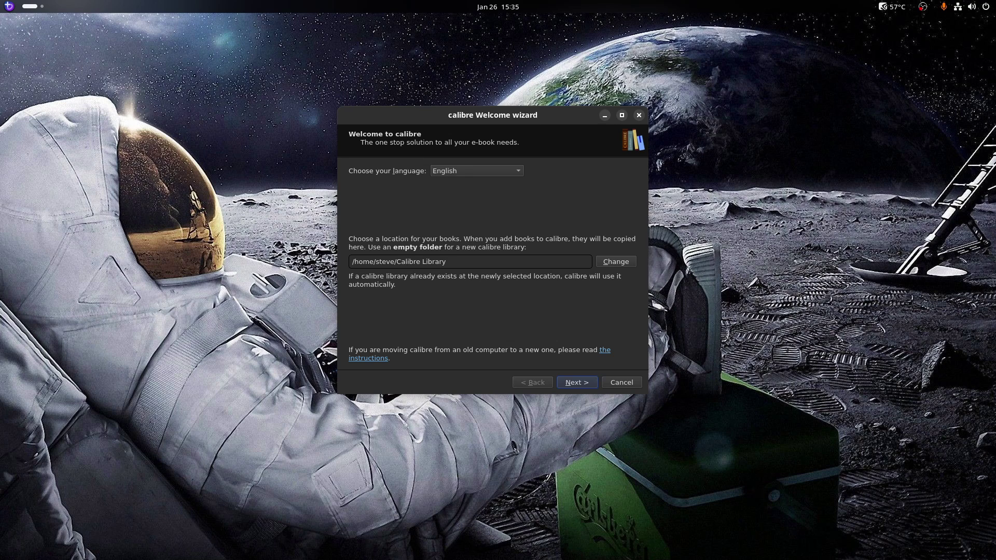
pyautogui.press('Return')
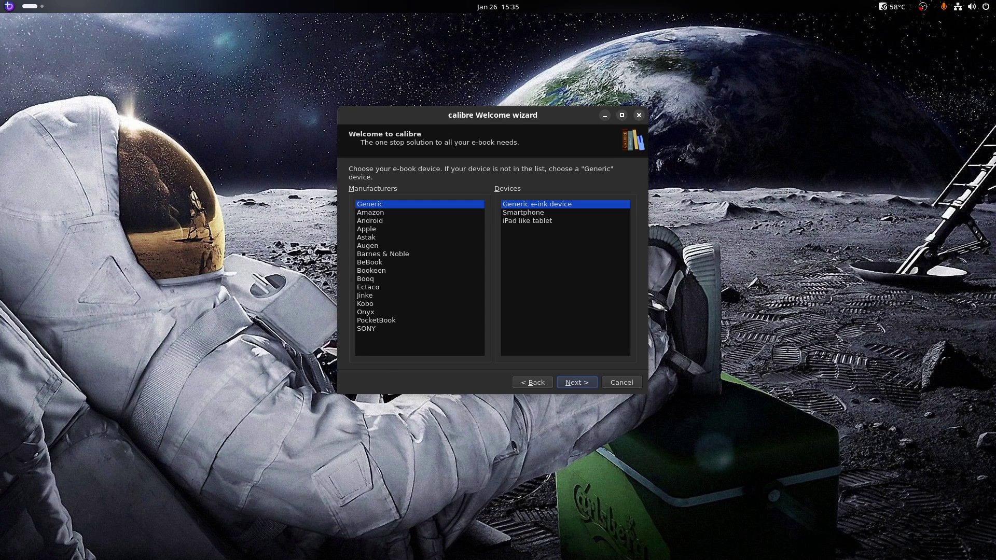
pyautogui.click(638, 115)
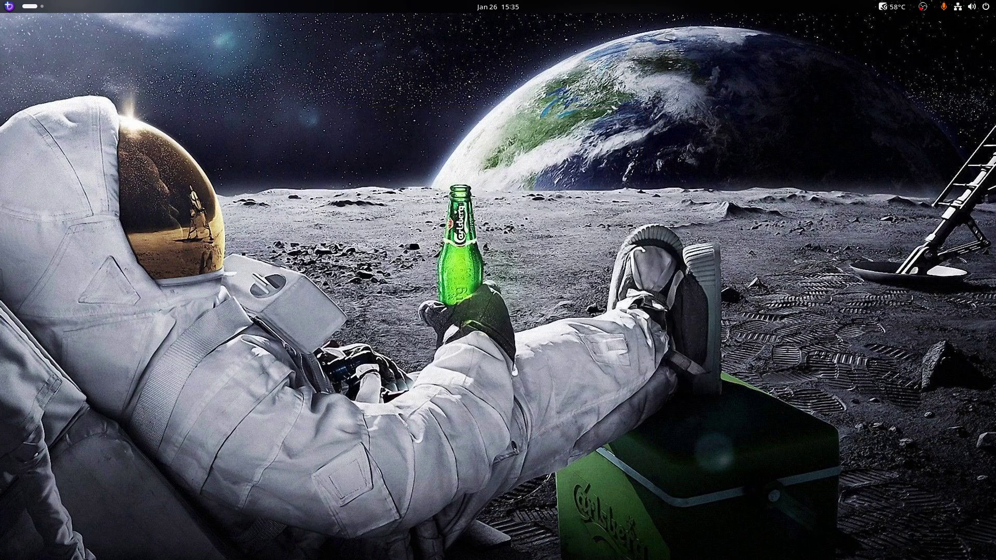
pyautogui.press('super')
# Launch Celluloid from the app grid, quit calibre, and maximize Celluloid's Welcome window
pyautogui.click(621, 530)
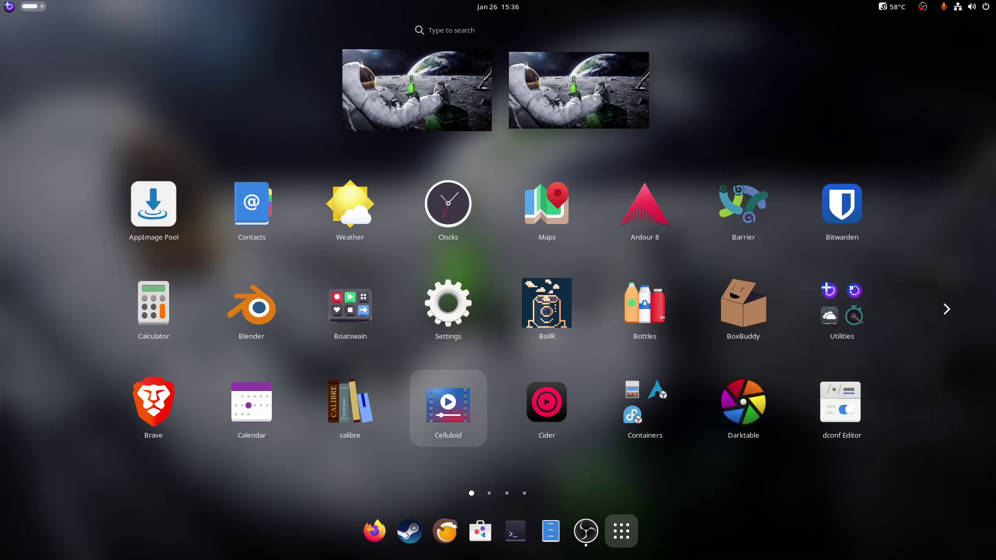
pyautogui.press('super')
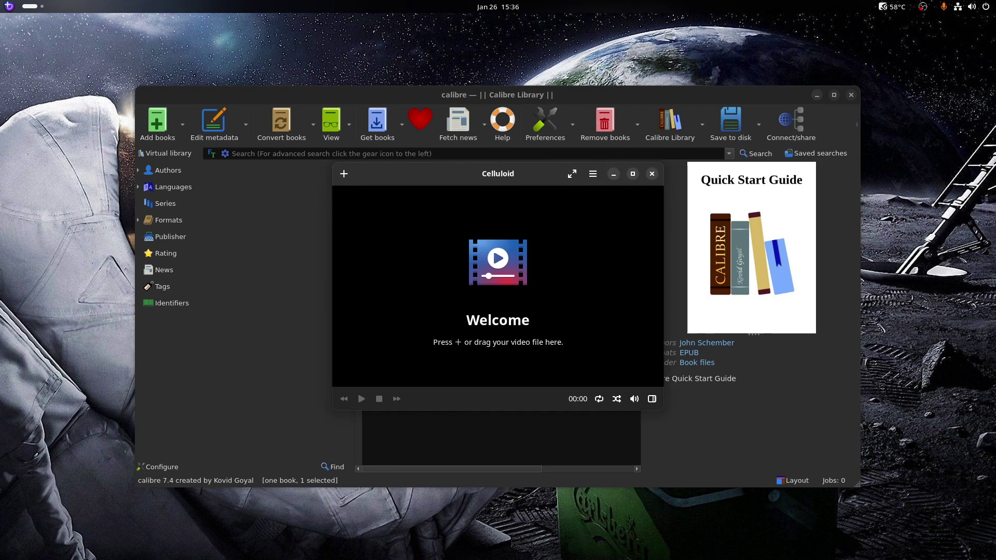
pyautogui.hotkey('ctrl', 'q')
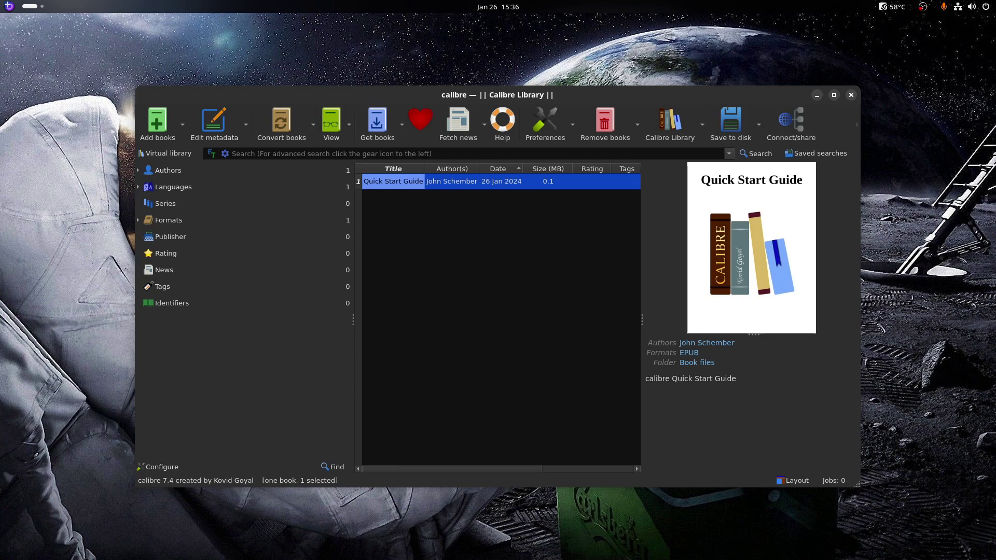
pyautogui.click(851, 94)
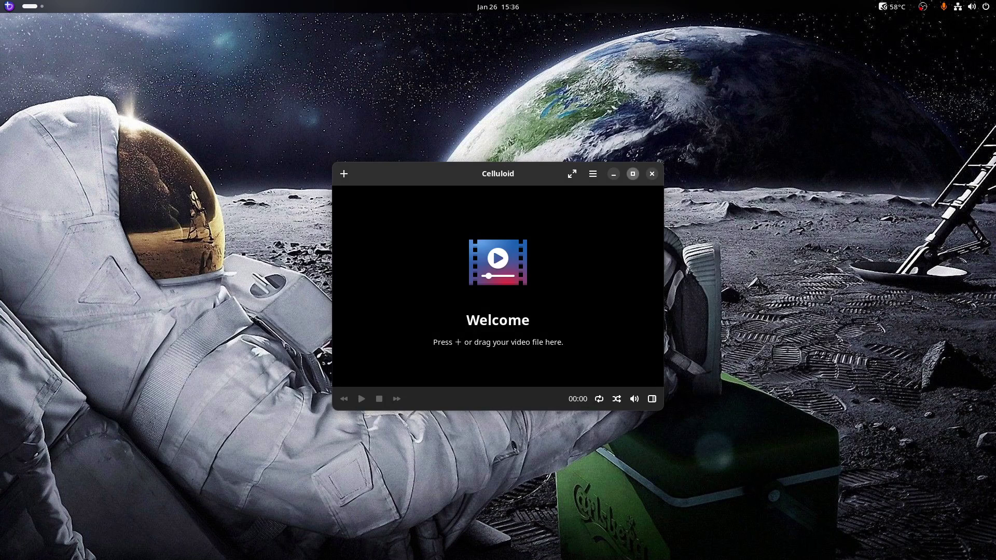
pyautogui.click(632, 174)
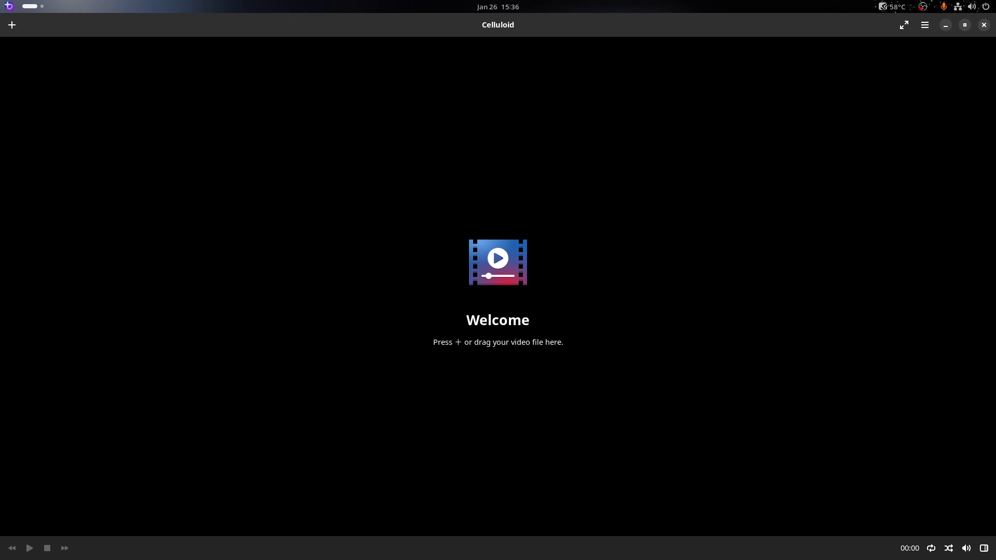
# Open Files and drop the Space Bedroom video from Downloads into Celluloid, then quit playback
pyautogui.click(964, 25)
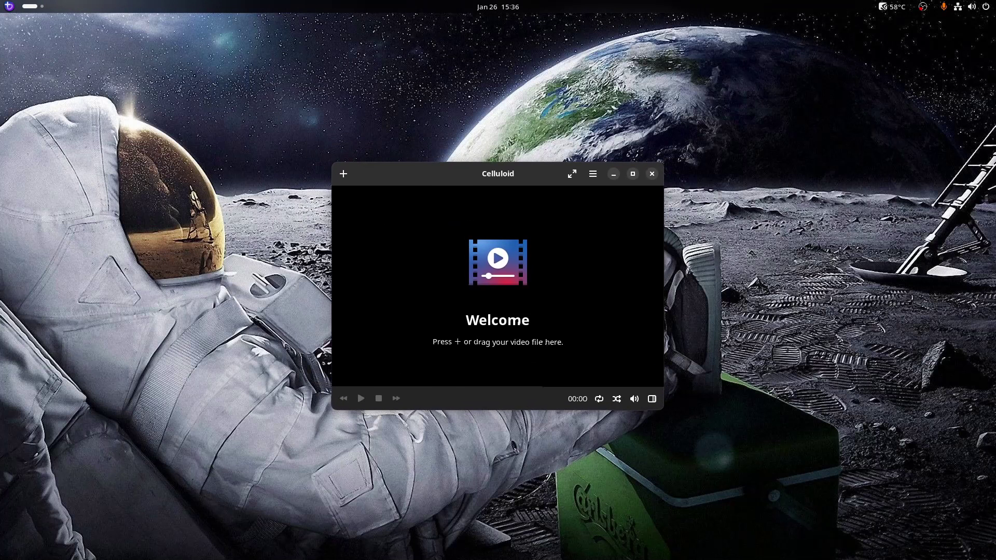
pyautogui.press('super')
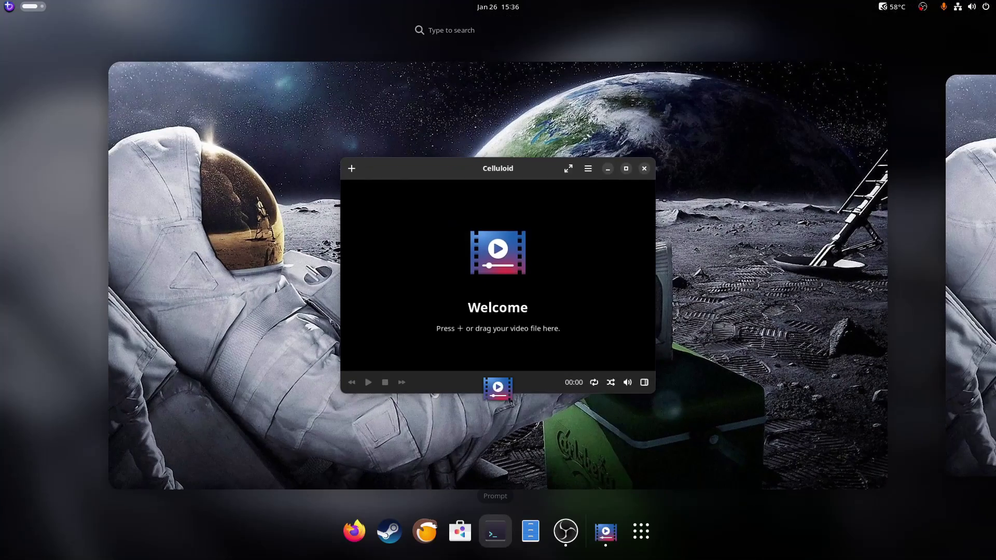
pyautogui.click(495, 531)
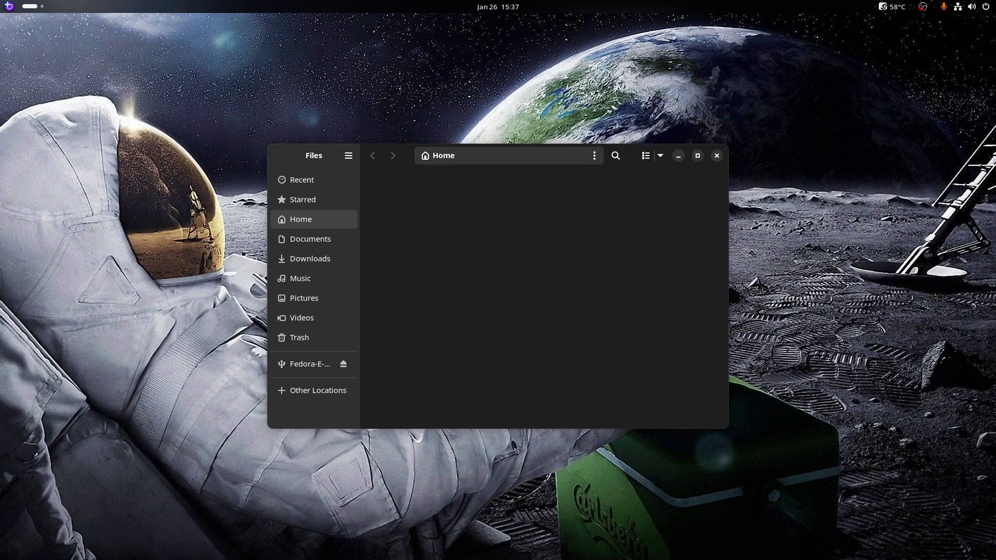
pyautogui.hotkey('ctrl', 'w')
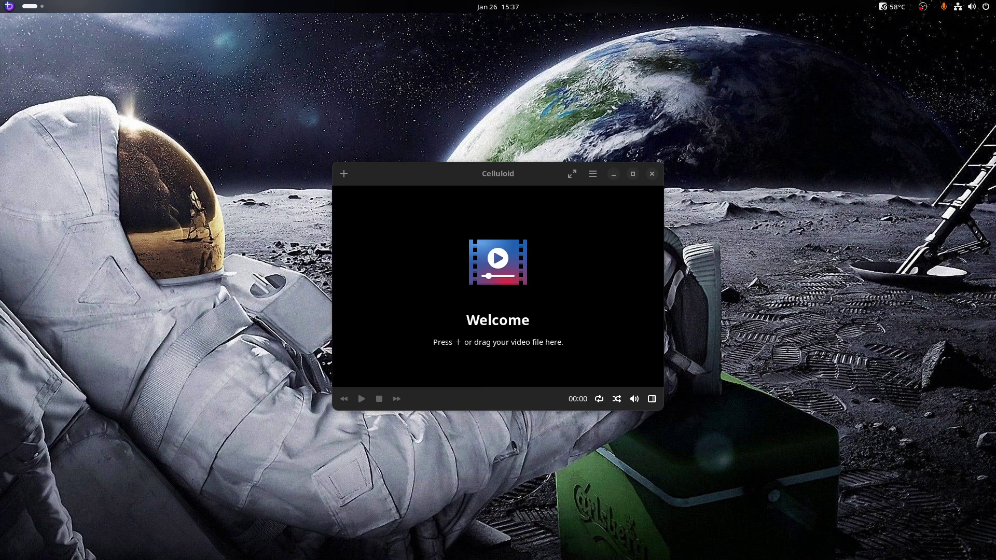
pyautogui.moveTo(452, 270); pyautogui.dragTo(490, 264)
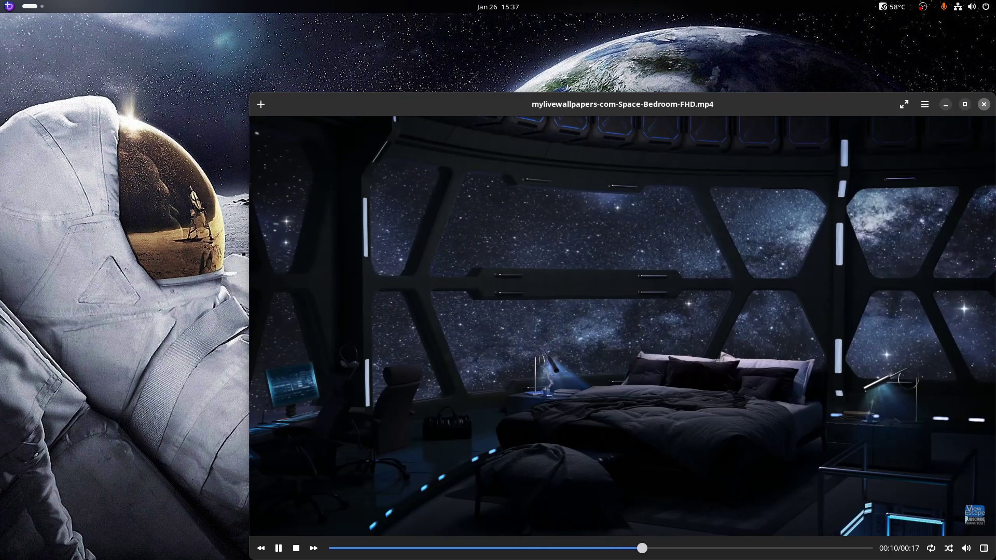
pyautogui.hotkey('ctrl', 'q')
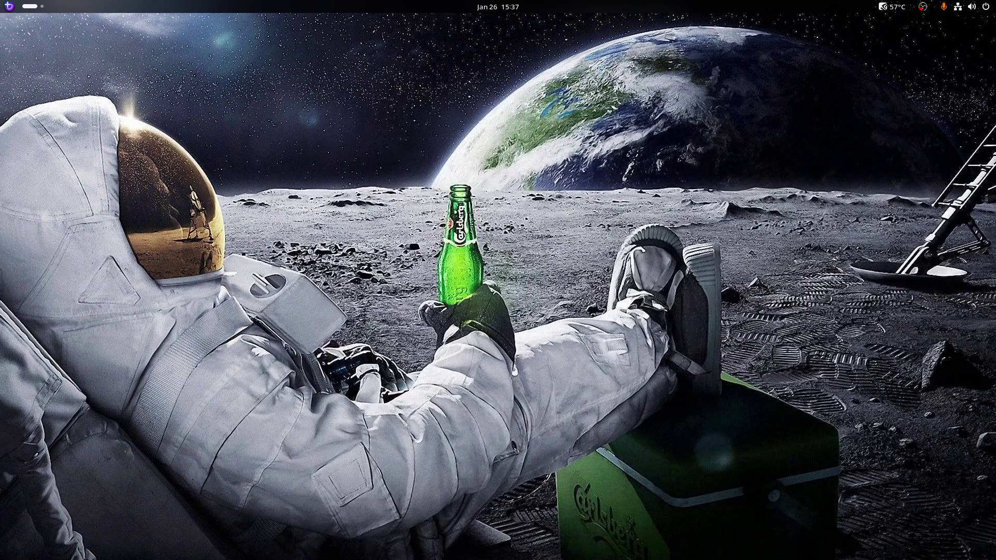
# Maximize Files, view Other Locations, dismiss the access error, and close Files
pyautogui.hotkey('alt', 'Tab')
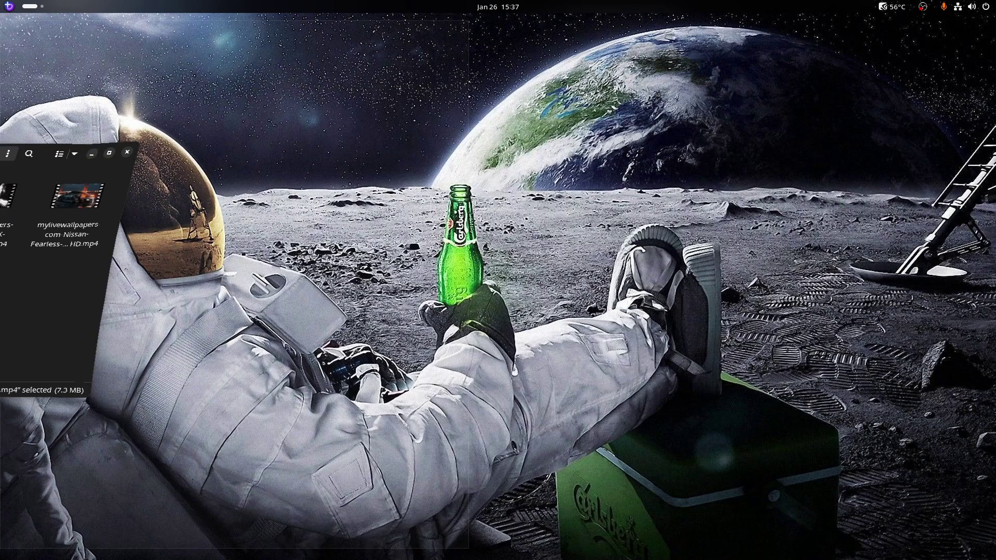
pyautogui.press('super+Up')
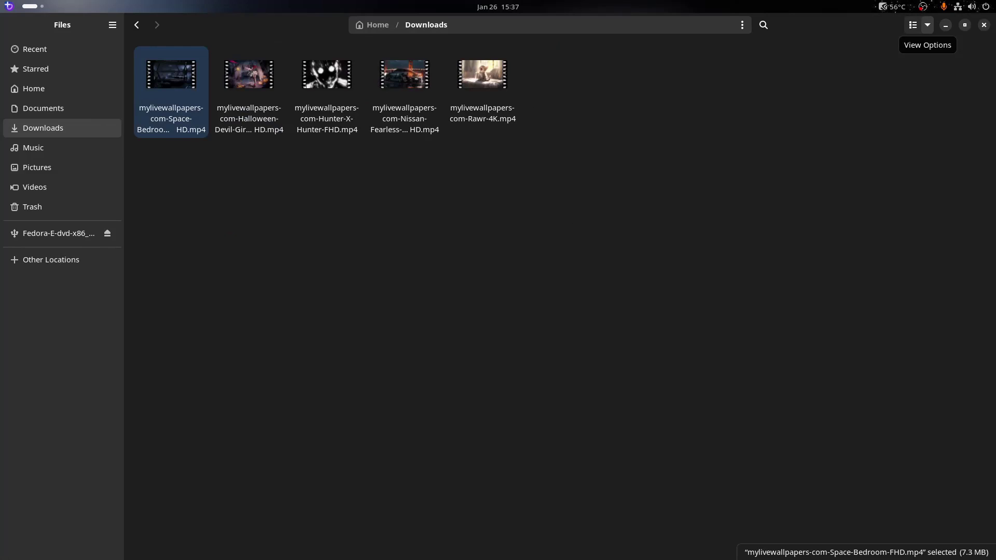
pyautogui.click(927, 25)
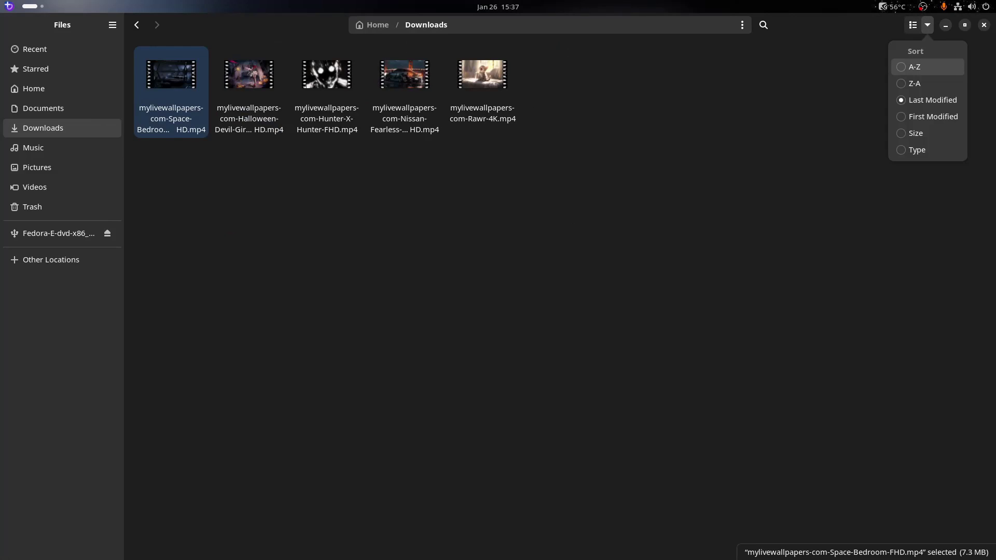
pyautogui.press('Escape')
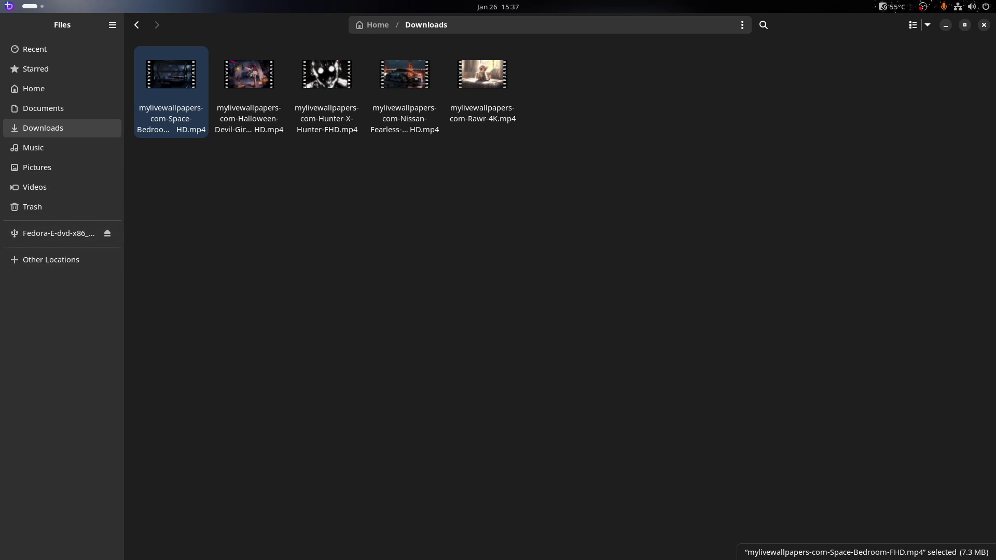
pyautogui.click(51, 259)
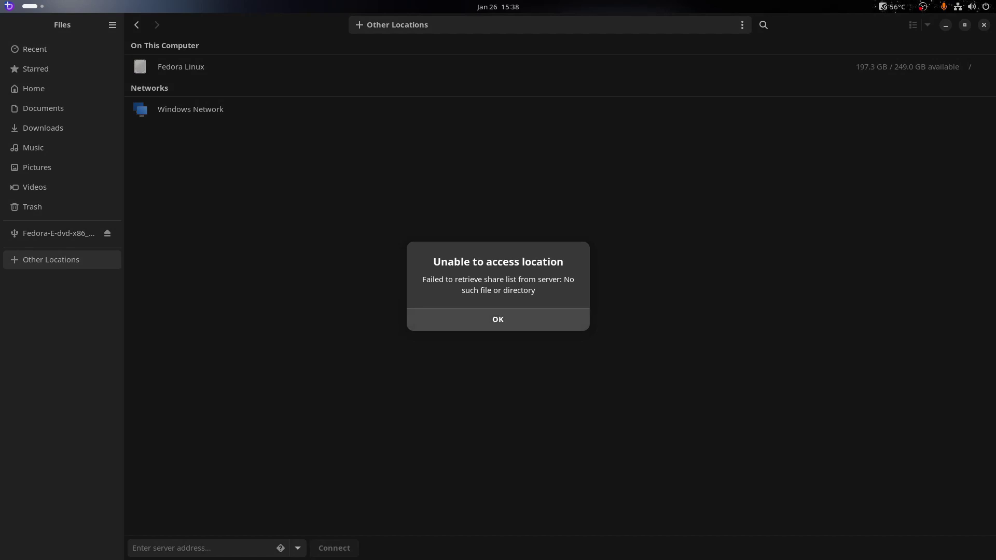
pyautogui.press('Return')
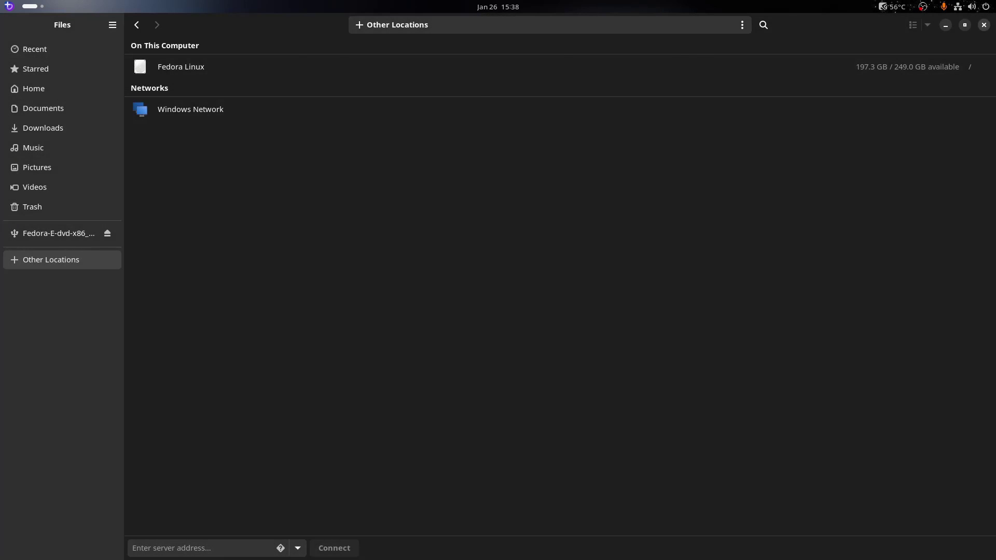
pyautogui.hotkey('ctrl', 'w')
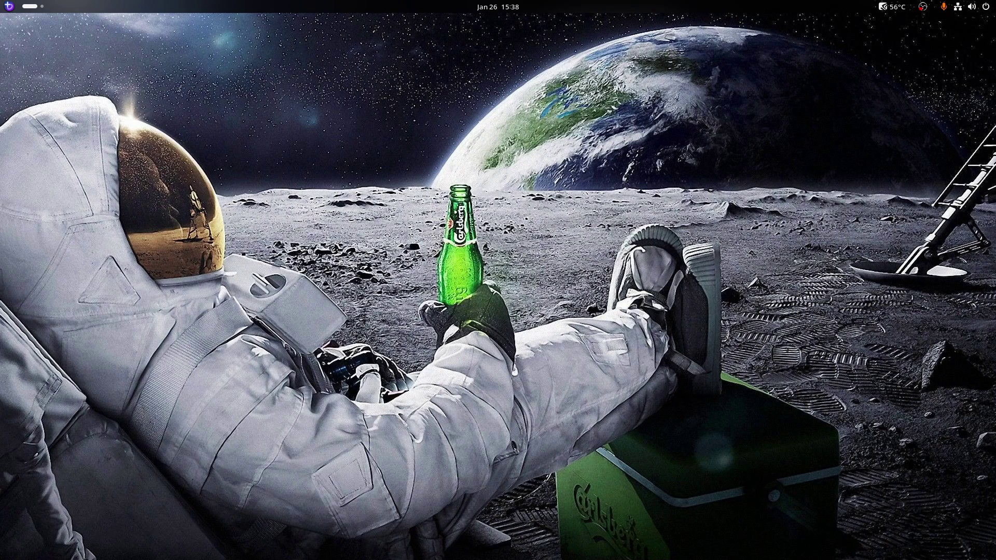
# Open the app grid, close the Containers folder (Pods, Arch, Fedora), and launch darktable
pyautogui.press('super+a')
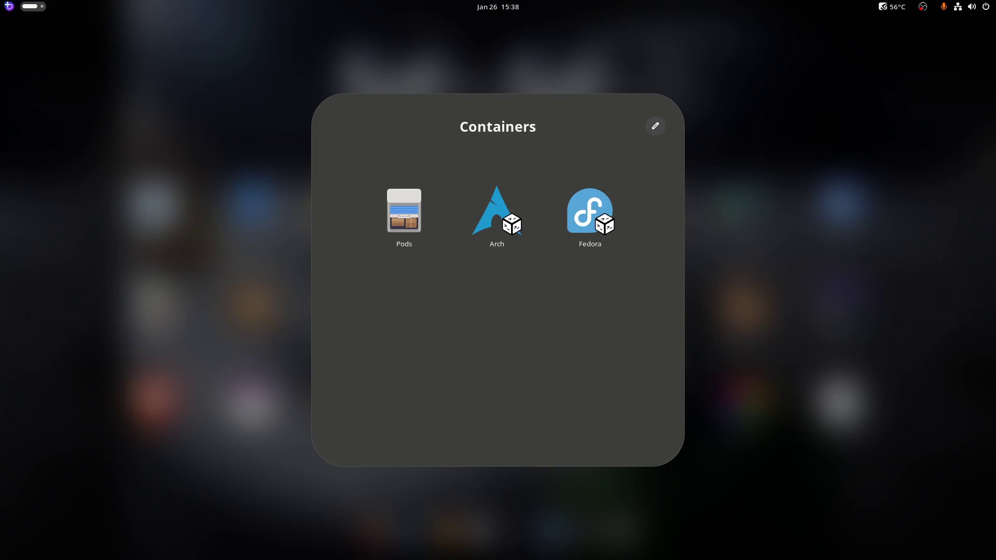
pyautogui.press('Escape')
pyautogui.press('Right')
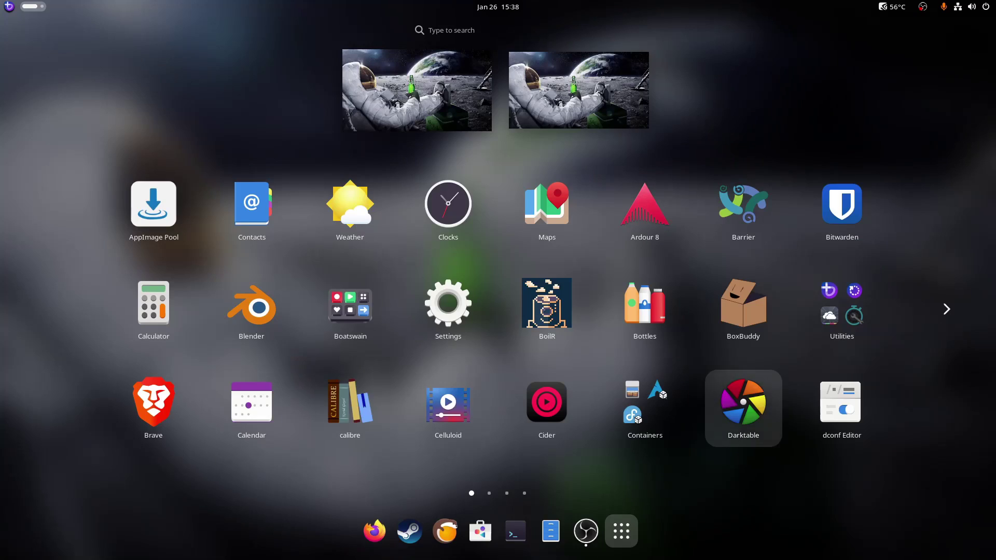
pyautogui.press('Return')
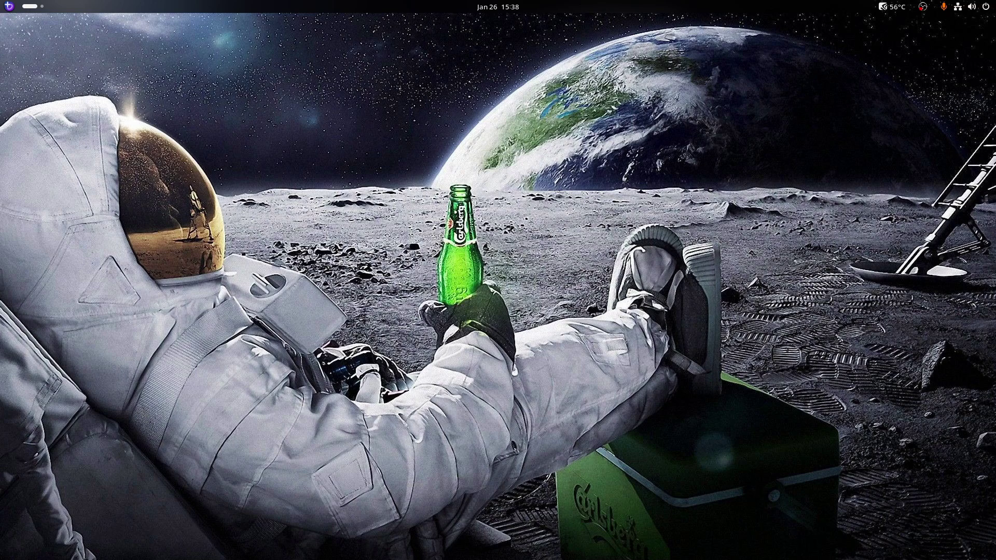
# Bring darktable onto this workspace, view its empty lighttable, then close it and reopen the overview
pyautogui.press('super')
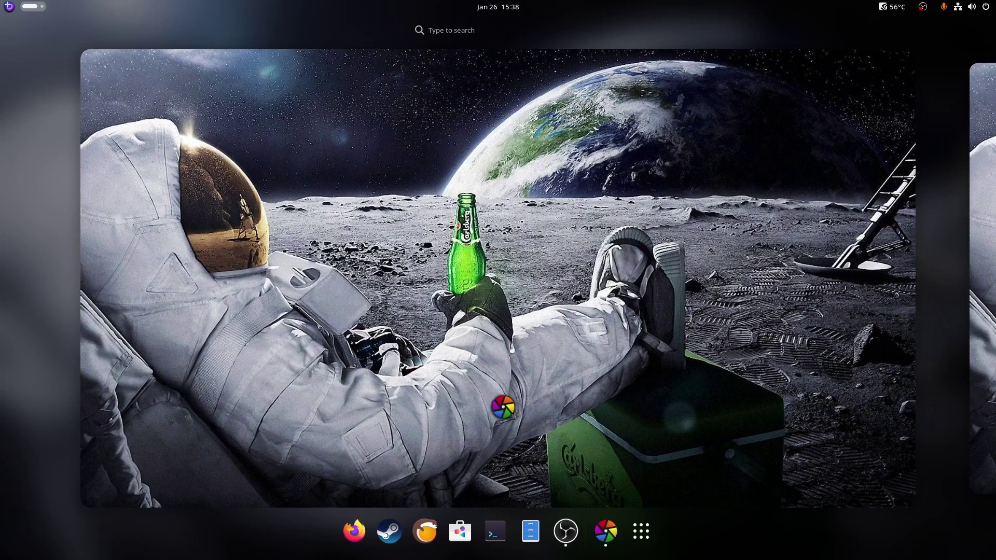
pyautogui.moveTo(503, 407); pyautogui.dragTo(503, 408)
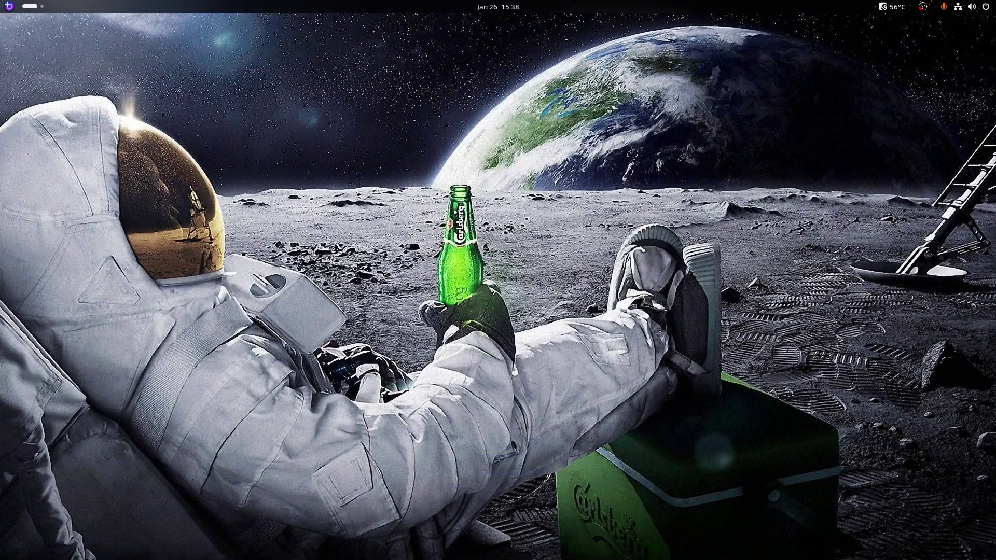
pyautogui.press('super')
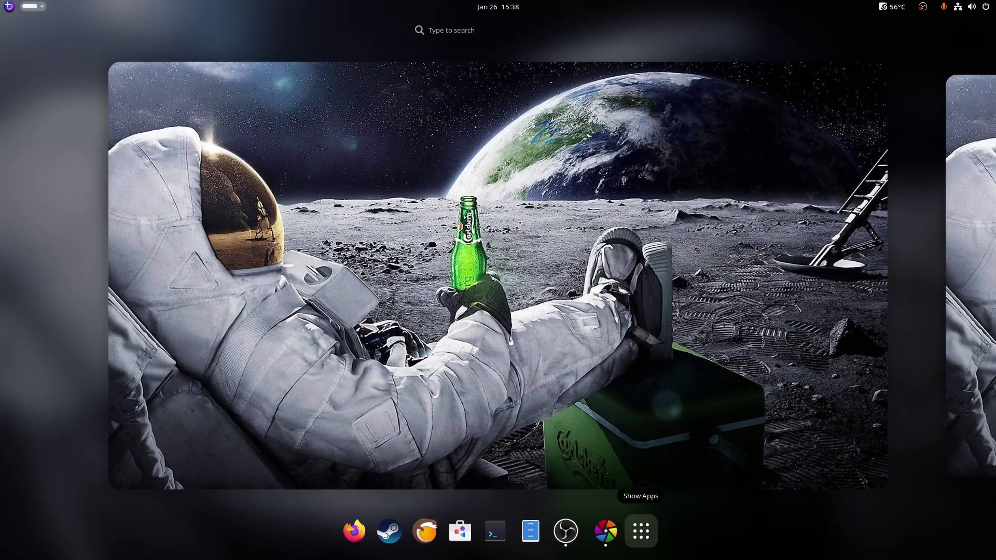
pyautogui.press('super')
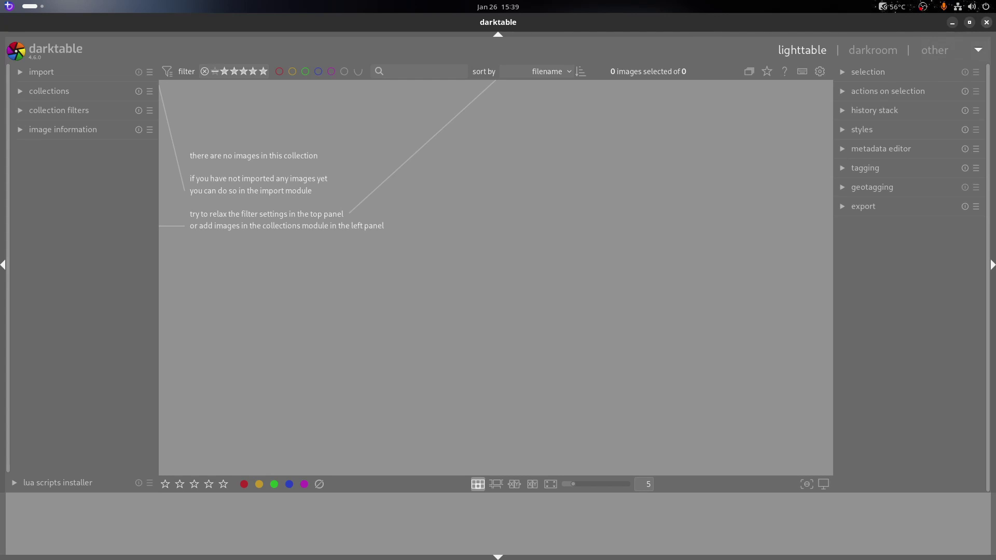
pyautogui.click(986, 23)
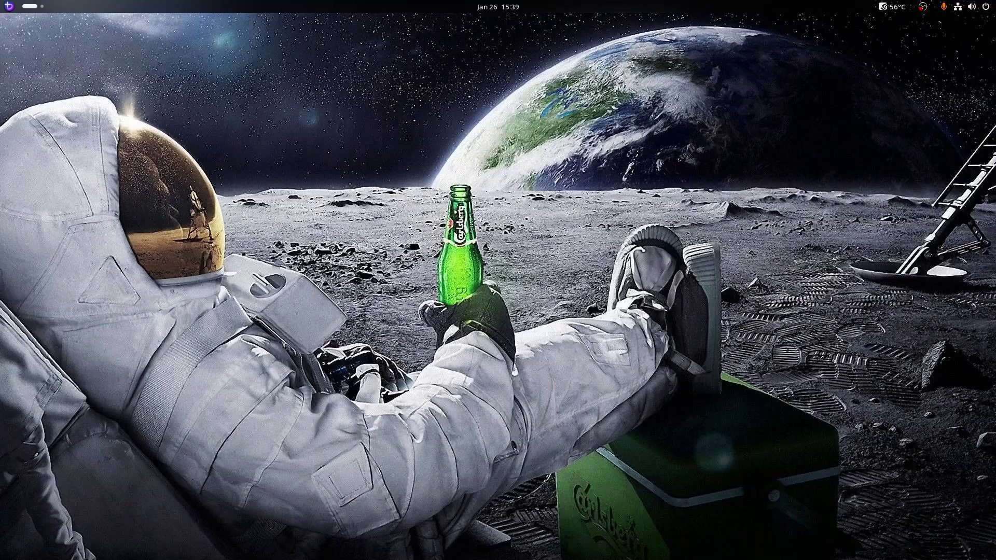
pyautogui.press('super')
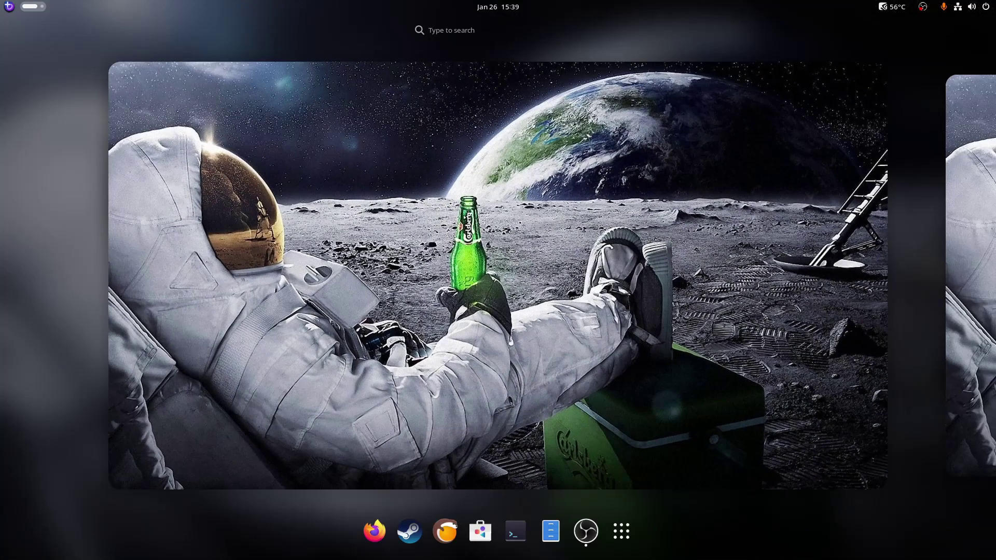
# Show the full app grid, scroll to page 2, and open the Games folder
pyautogui.click(621, 531)
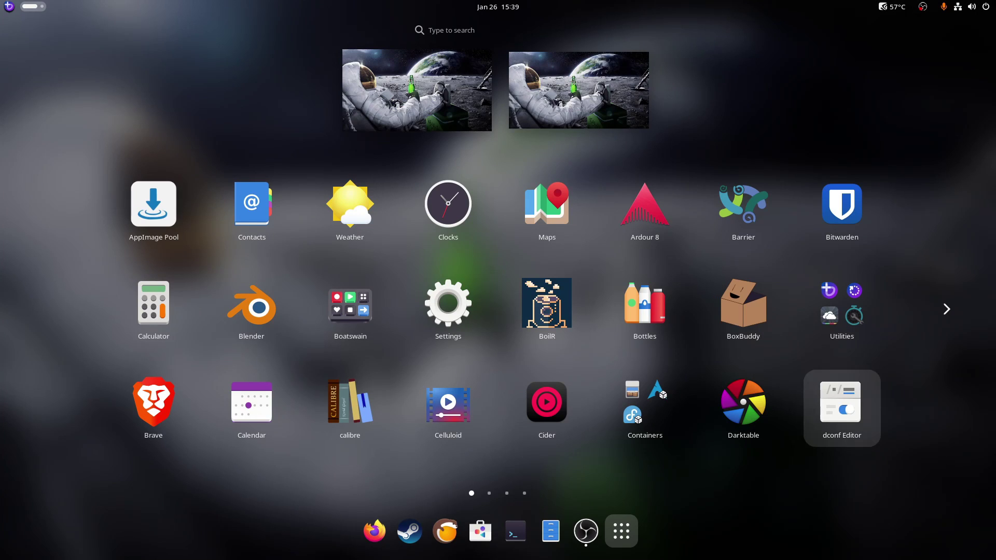
pyautogui.scroll(-1, 448, 210)
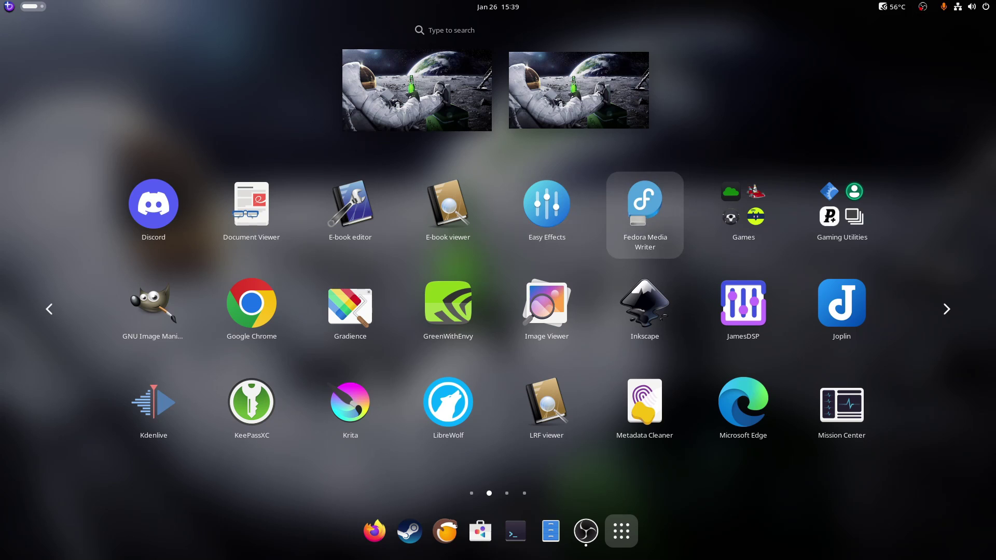
pyautogui.click(743, 210)
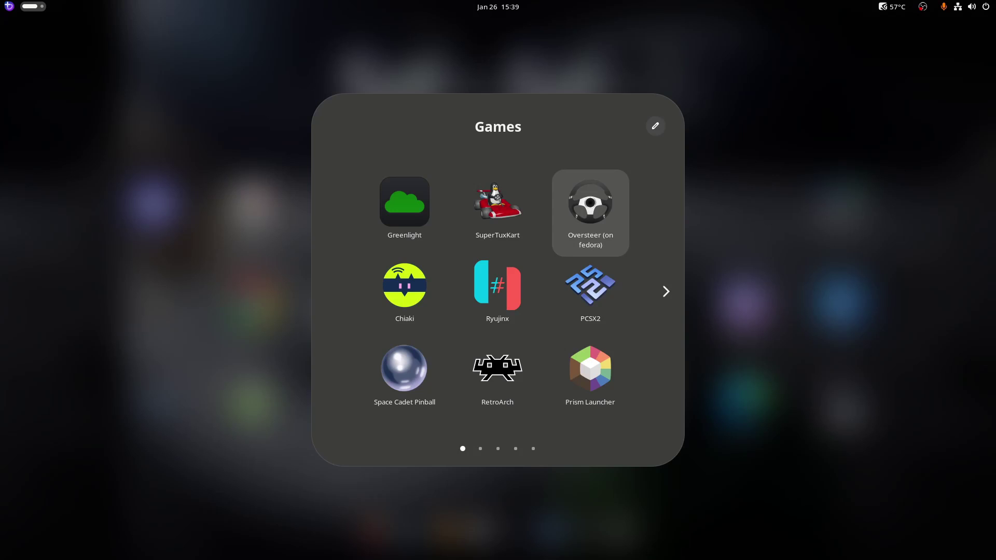
# Scroll through the Games folder pages and move past PCSX2 to the following pages
pyautogui.scroll(-1, 497, 373)
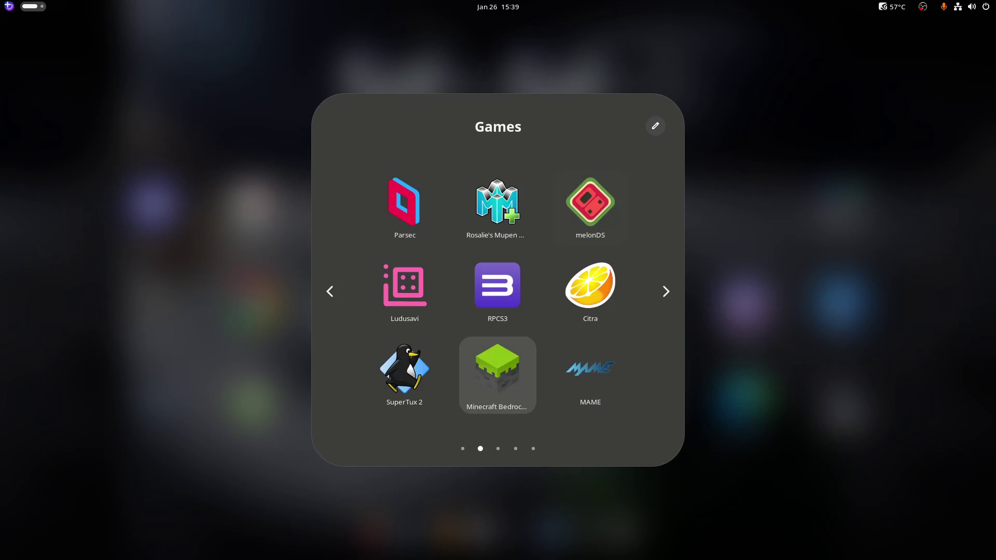
pyautogui.scroll(-3, 405, 374)
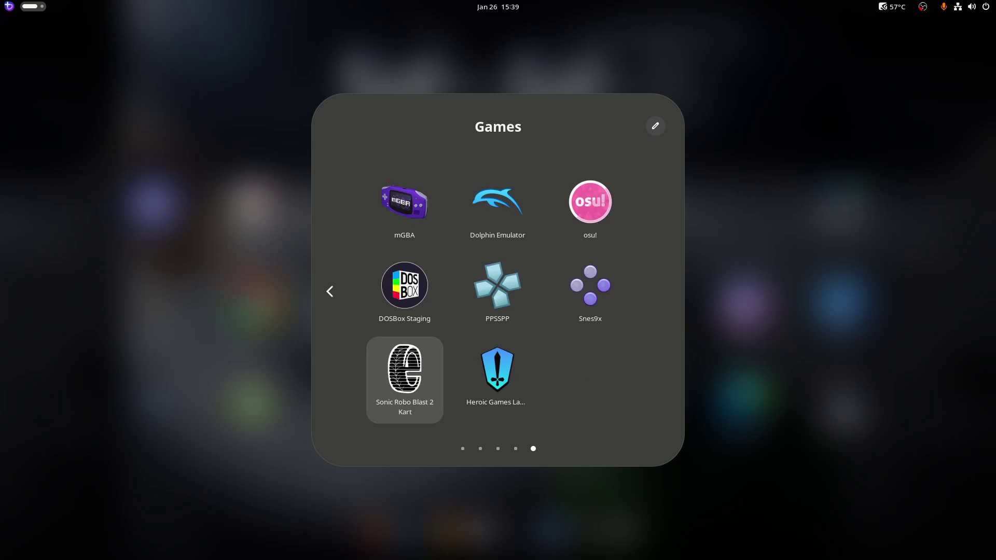
pyautogui.scroll(2, 404, 373)
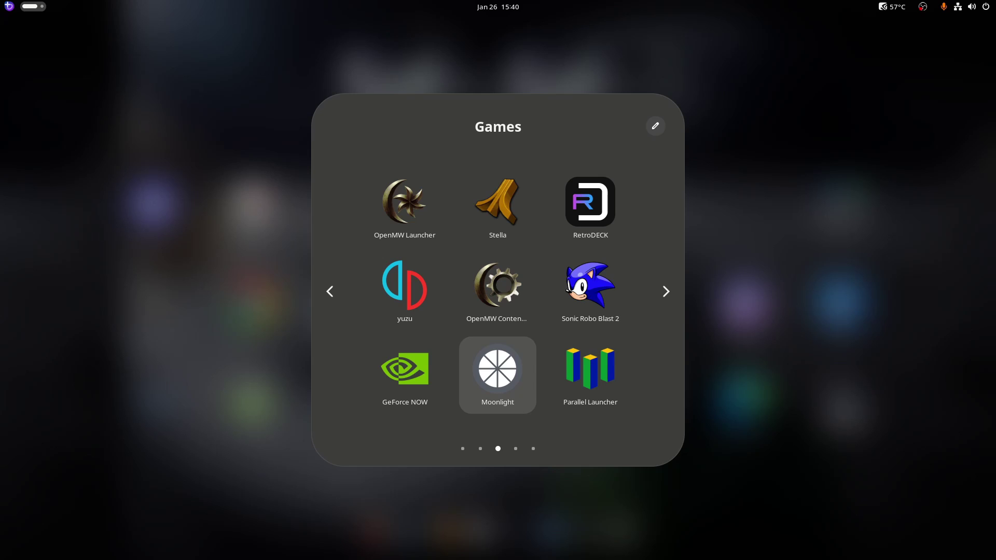
pyautogui.scroll(1, 405, 373)
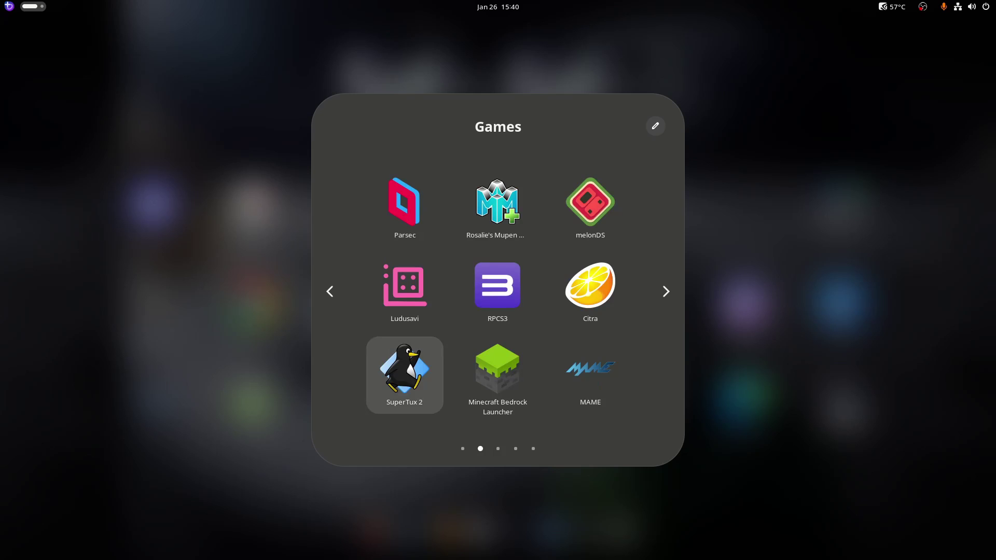
pyautogui.scroll(1, 590, 213)
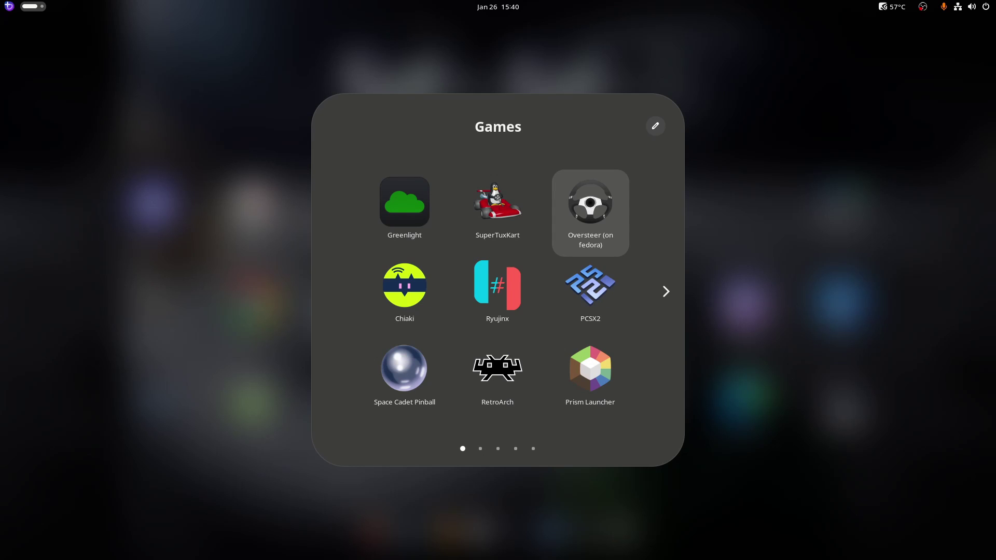
pyautogui.press('Down')
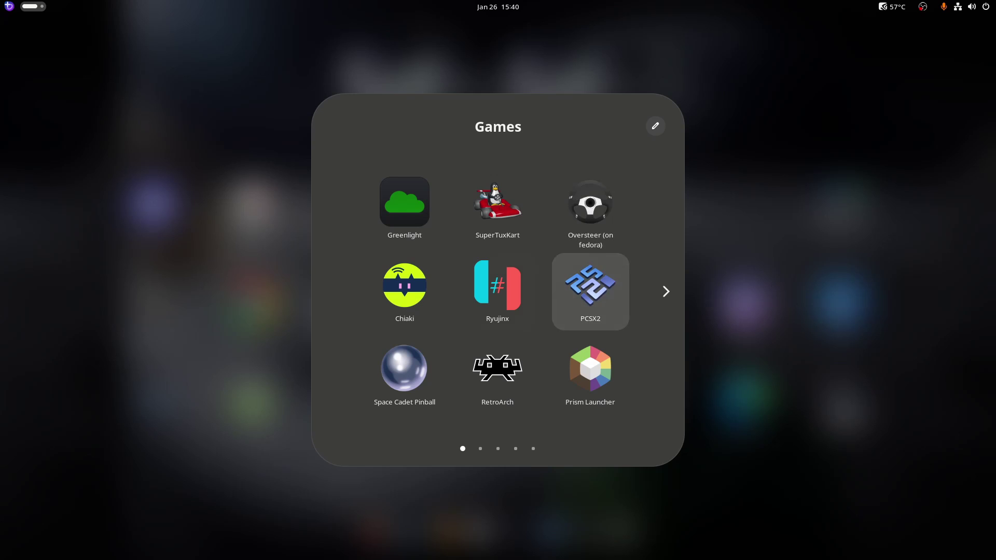
pyautogui.press('Right')
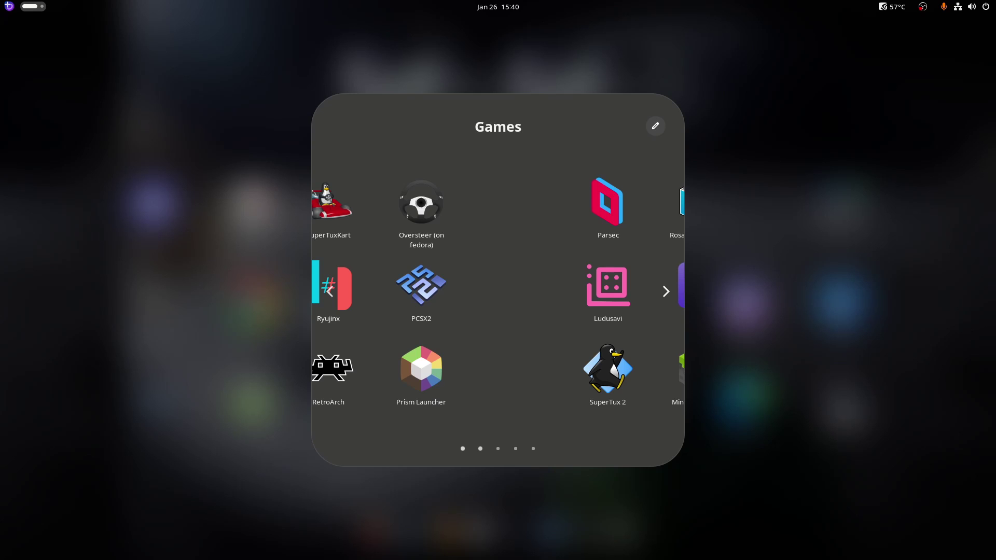
pyautogui.press('pagedown')
pyautogui.press('pagedown')
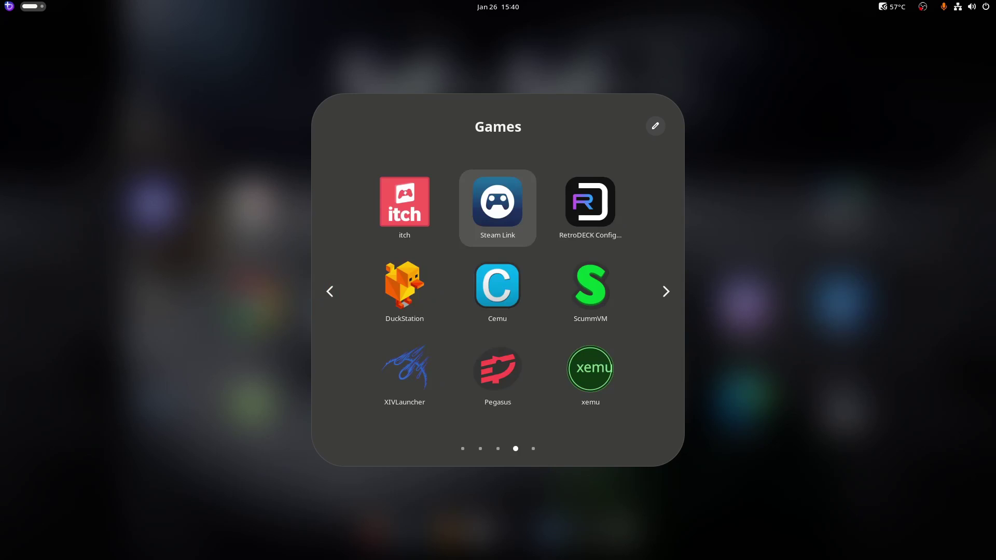
# Browse the remaining games (ScummVM, Cemu, DuckStation, osu!, Snes9x) to the last page, then close the folder
pyautogui.press('Right')
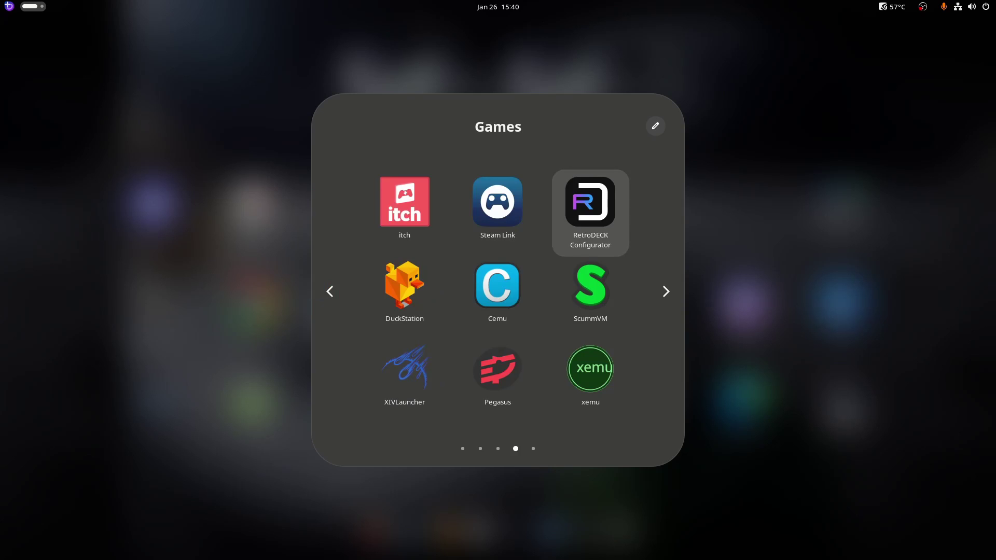
pyautogui.press('Down')
pyautogui.press('Left')
pyautogui.press('Left')
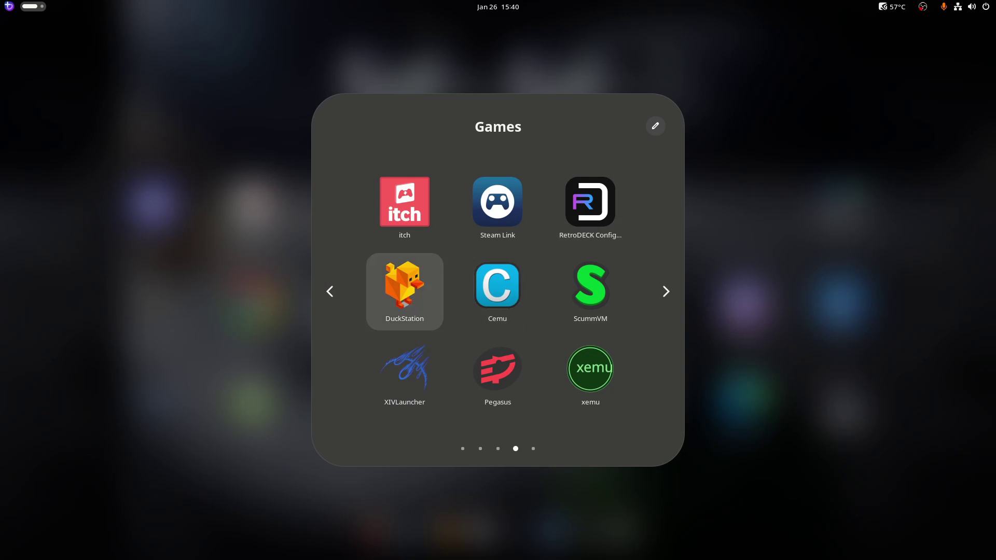
pyautogui.press('Right')
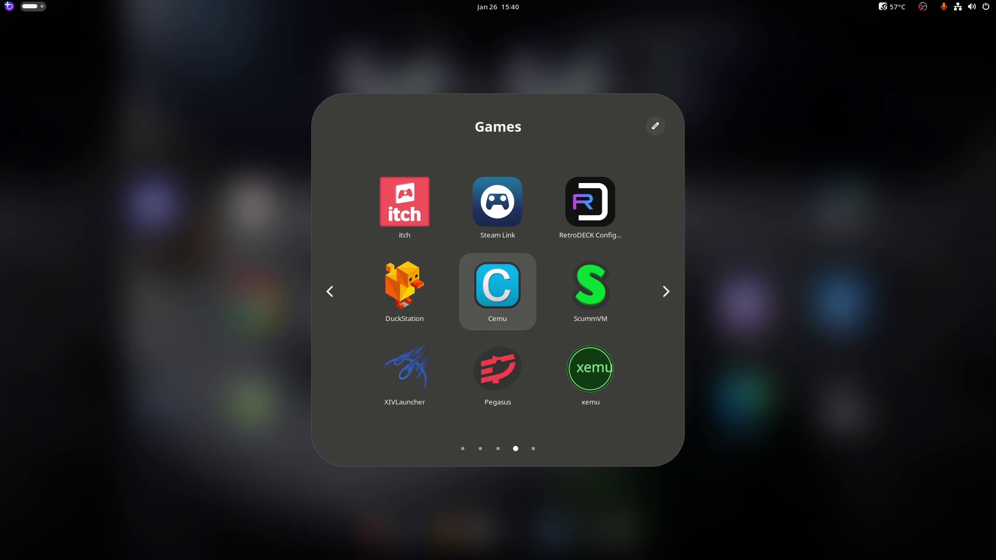
pyautogui.press('Right')
pyautogui.press('Right')
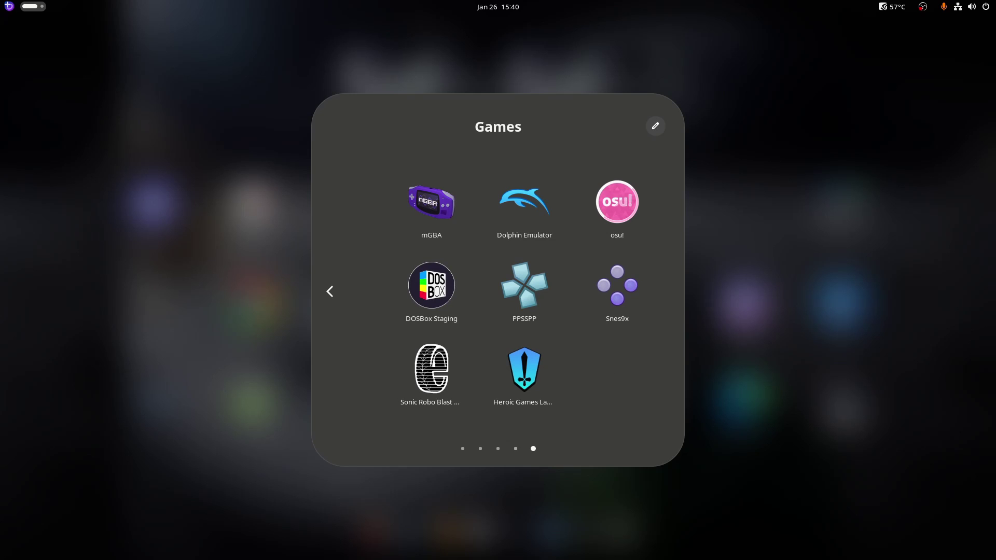
pyautogui.press('Right')
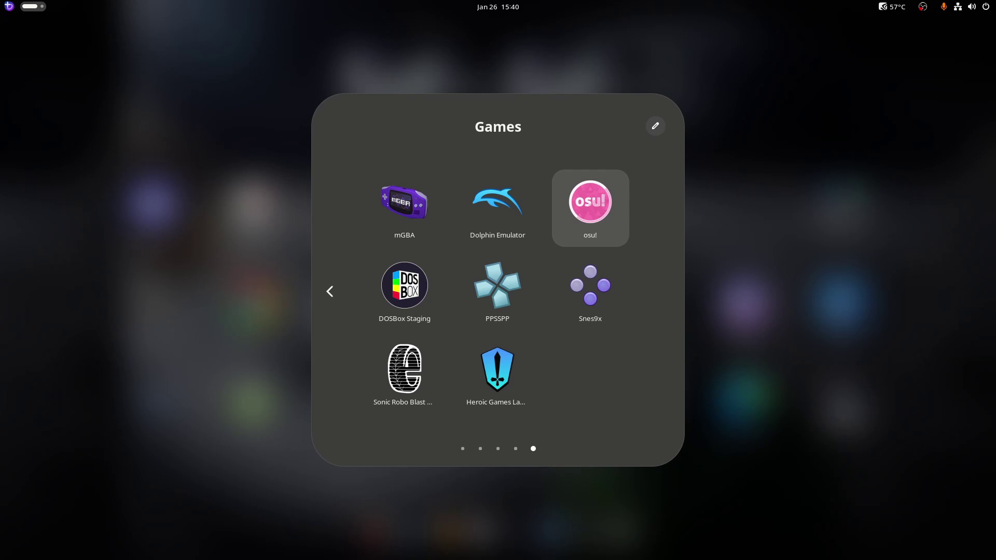
pyautogui.press('Down')
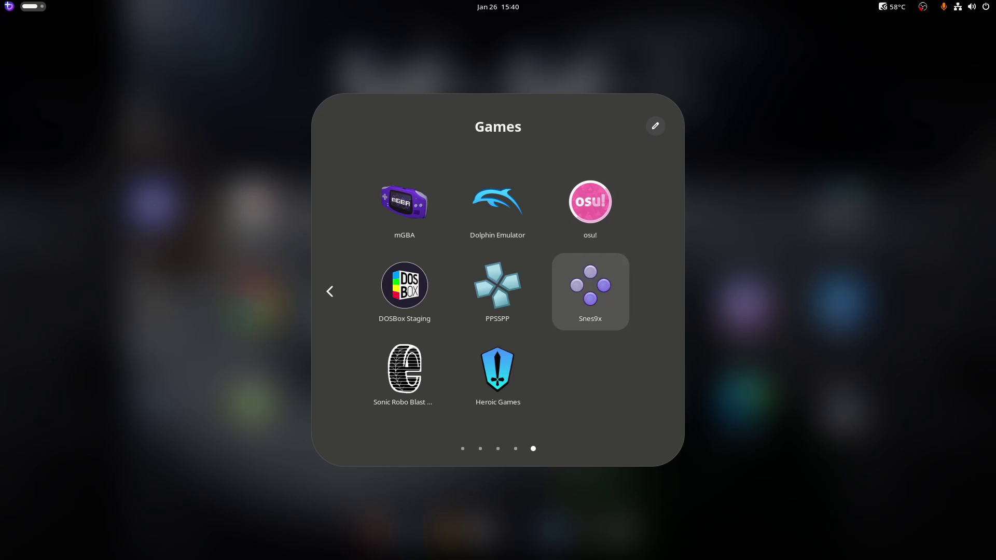
pyautogui.press('Right')
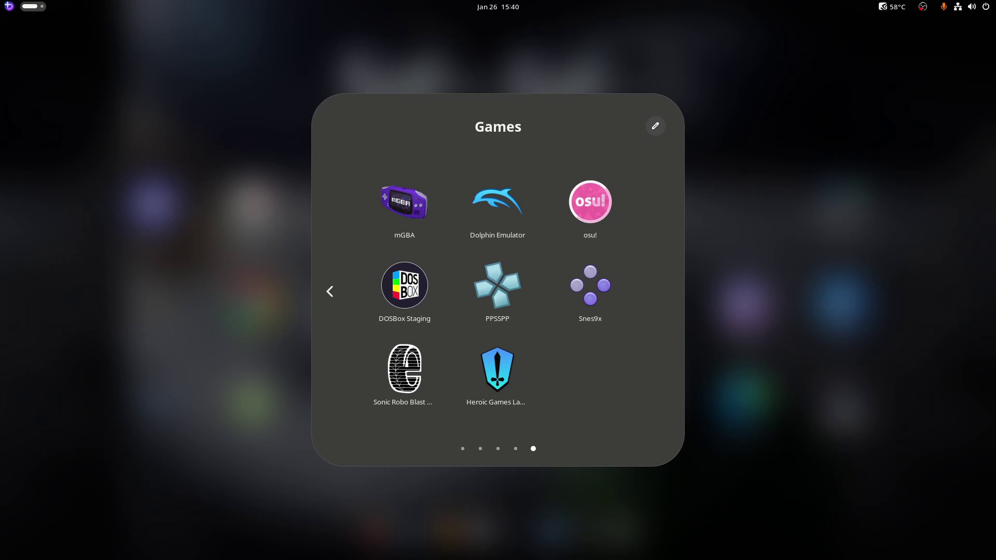
pyautogui.press('Escape')
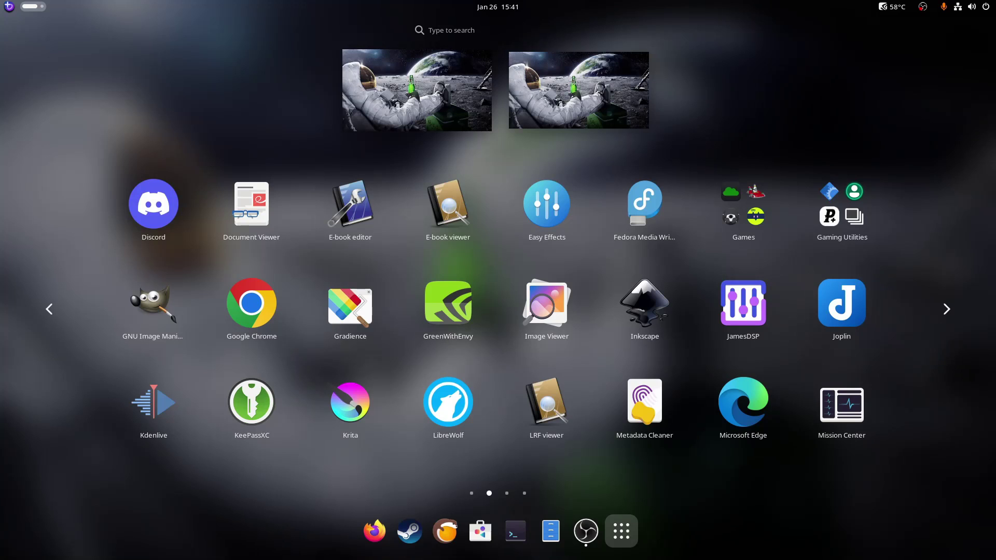
pyautogui.press('Right')
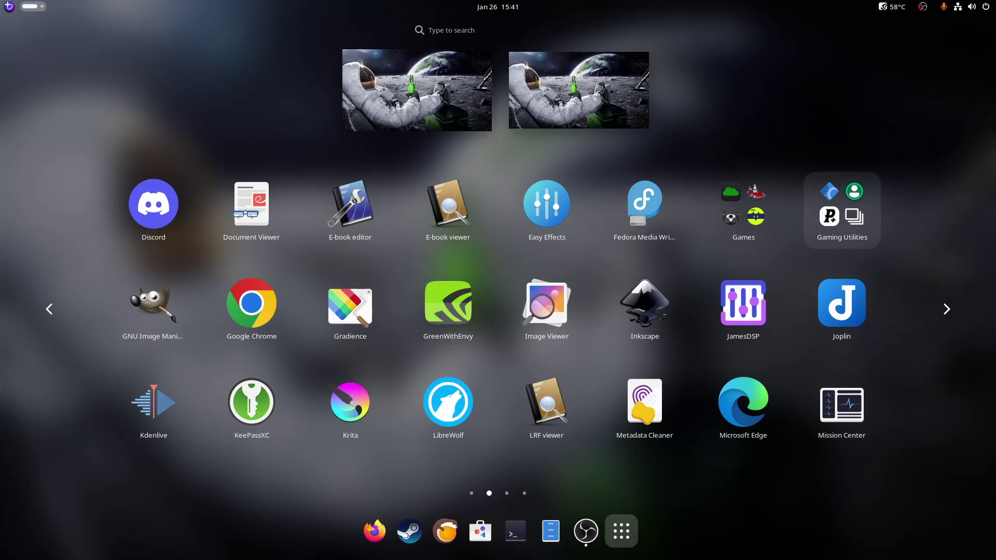
pyautogui.press('Return')
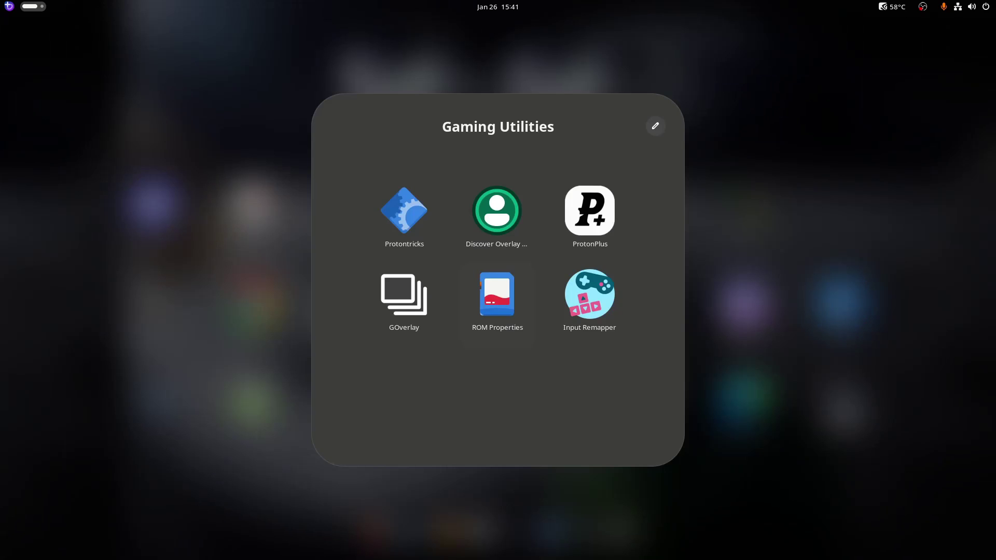
pyautogui.press('Up')
pyautogui.press('Right')
pyautogui.press('Right')
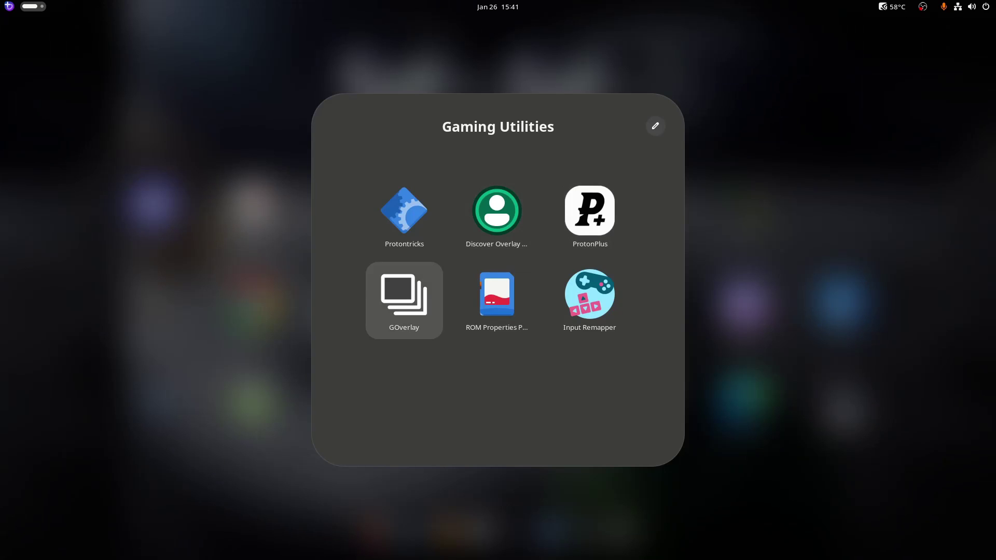
pyautogui.press('Right')
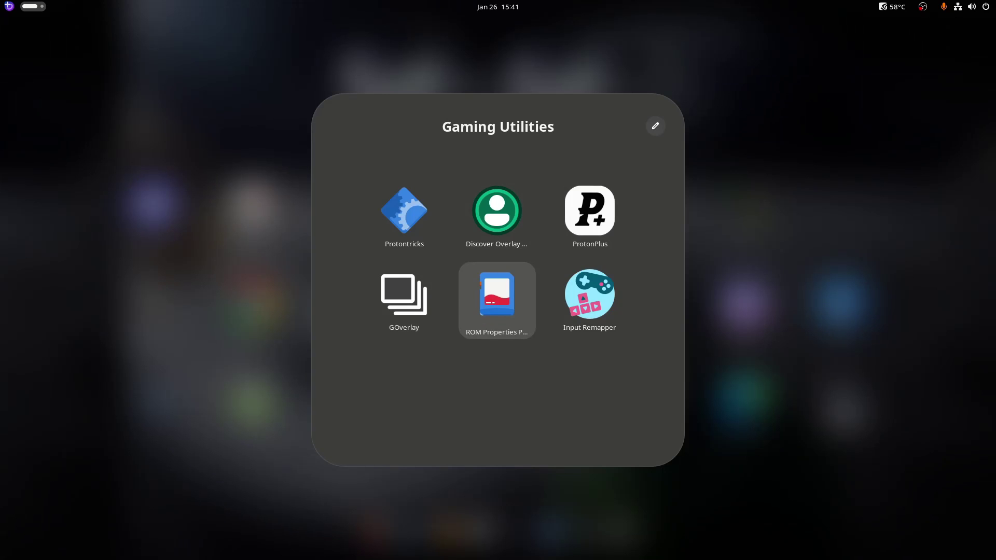
pyautogui.press('Right')
pyautogui.press('Return')
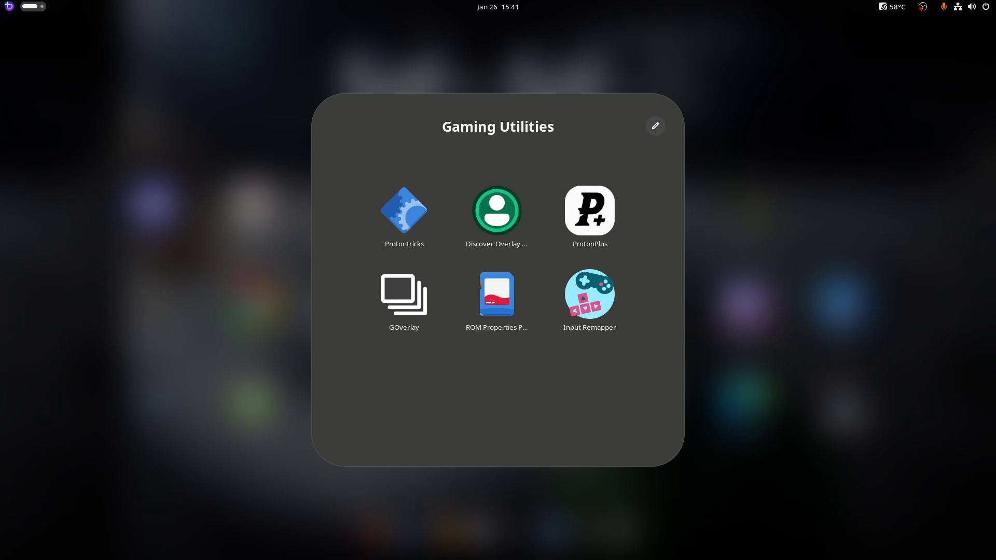
pyautogui.press('Escape')
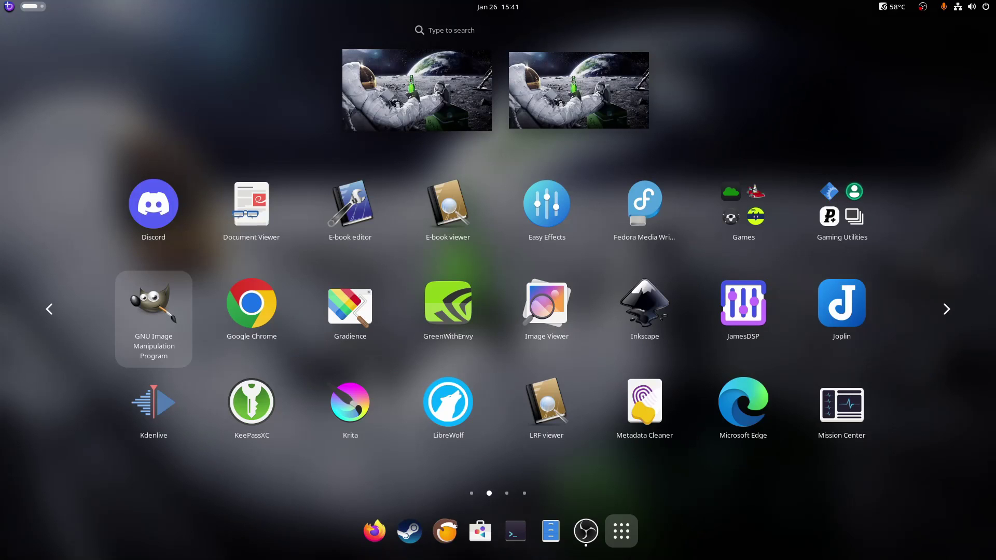
pyautogui.press('Right')
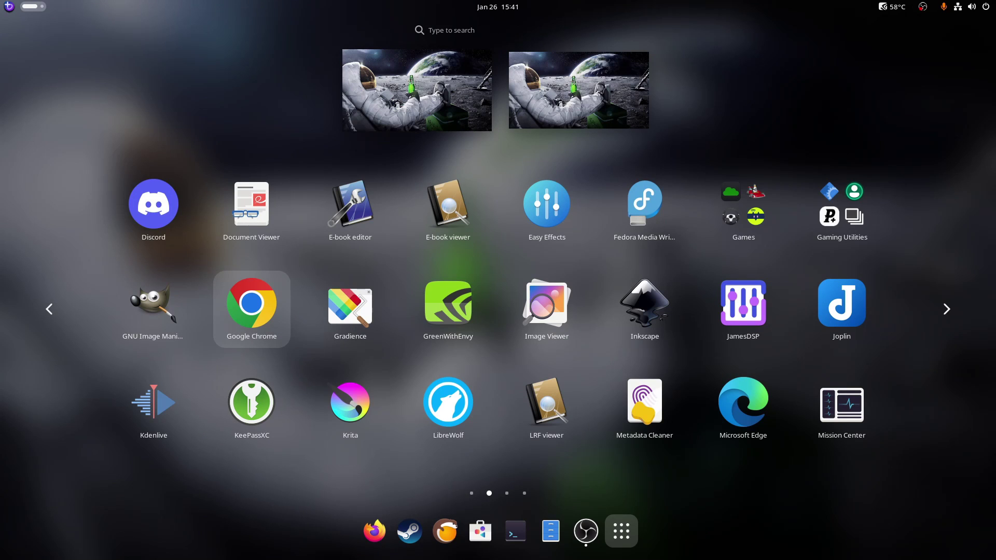
pyautogui.press('Right')
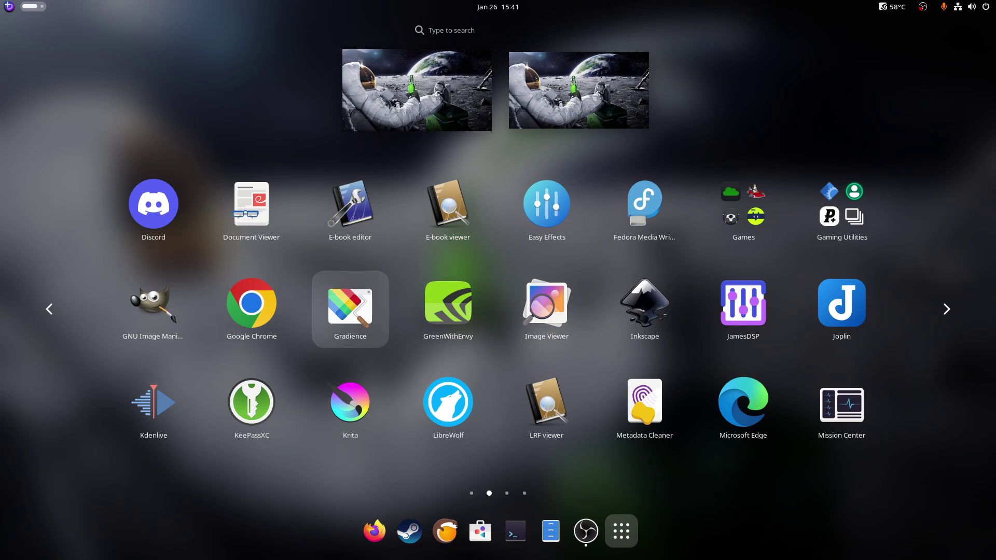
pyautogui.press('Right')
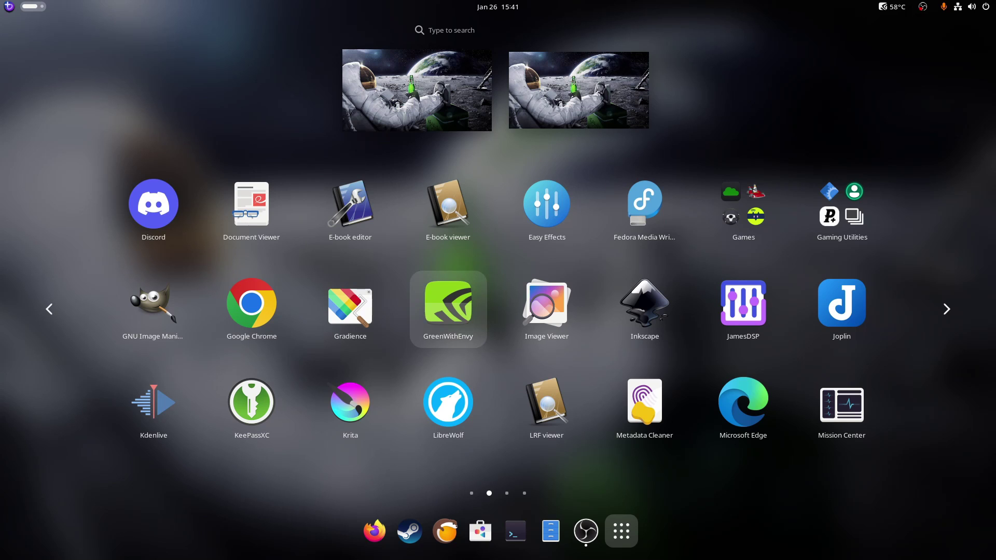
# Move to the JamesDSP tile in the app grid and launch it
pyautogui.press('Right')
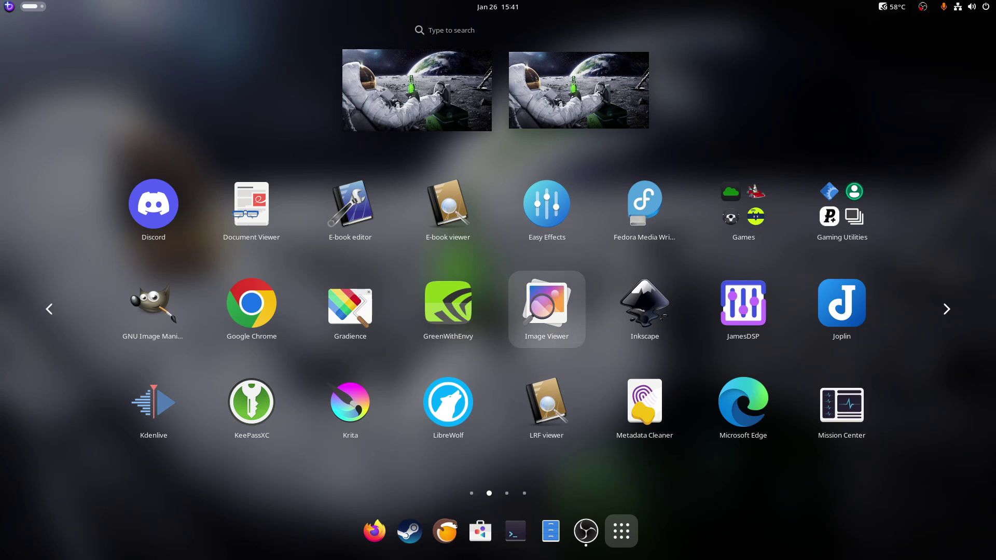
pyautogui.press('Right')
pyautogui.press('Right')
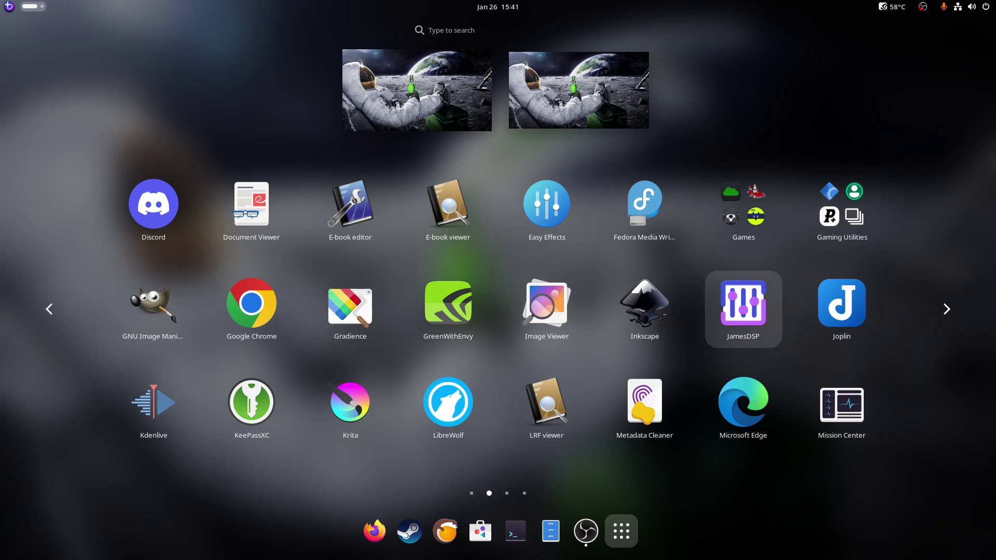
pyautogui.press('Return')
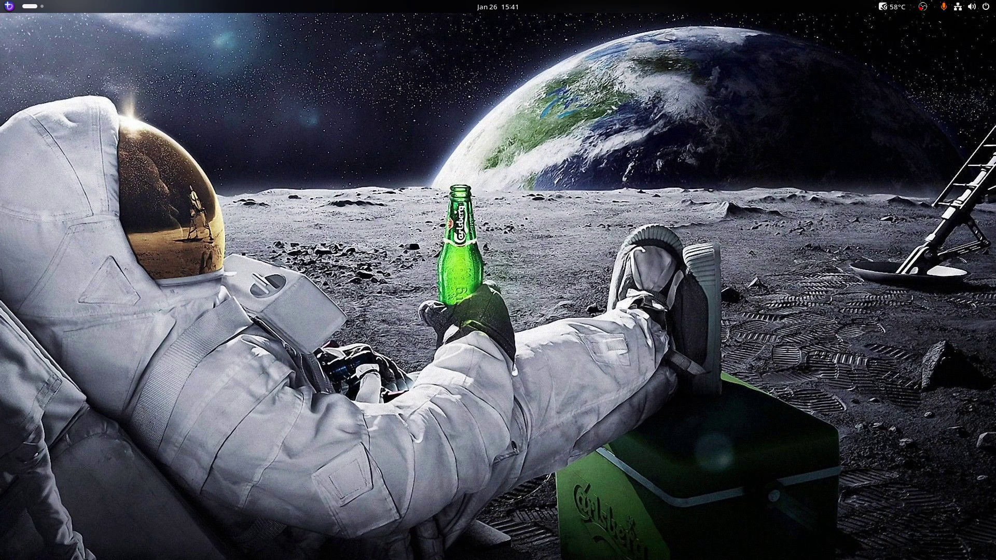
# Show the full app grid's next page, then return to JamesDSP's window
pyautogui.press('super')
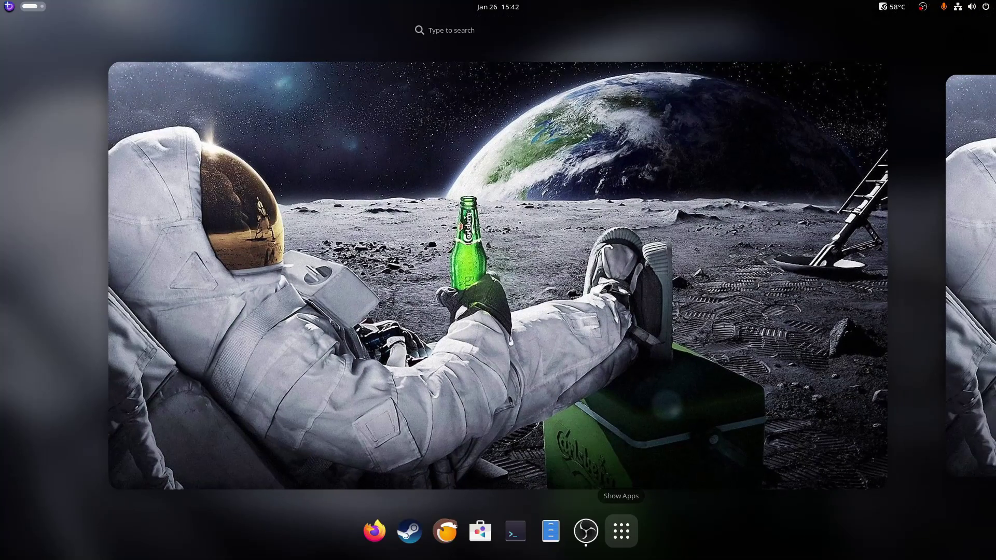
pyautogui.click(621, 531)
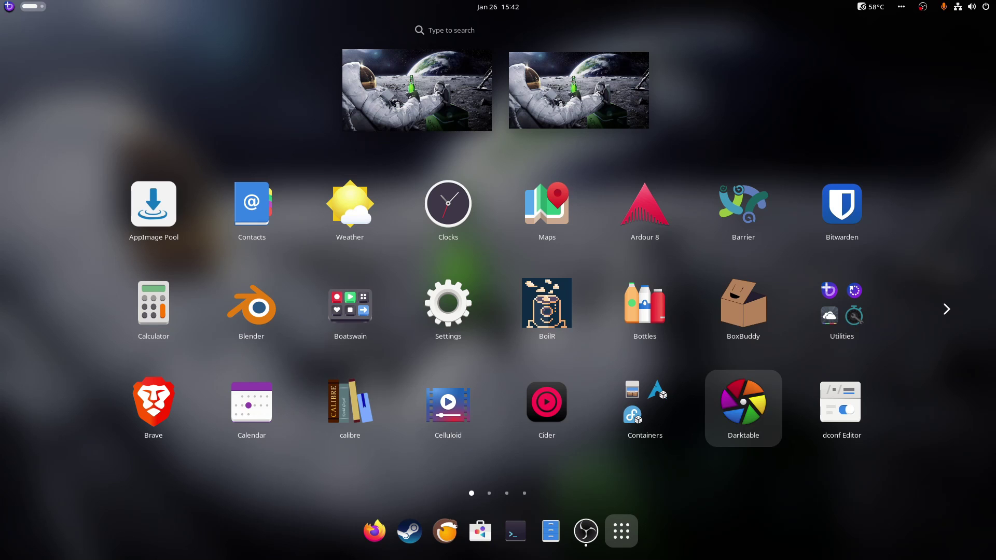
pyautogui.click(946, 309)
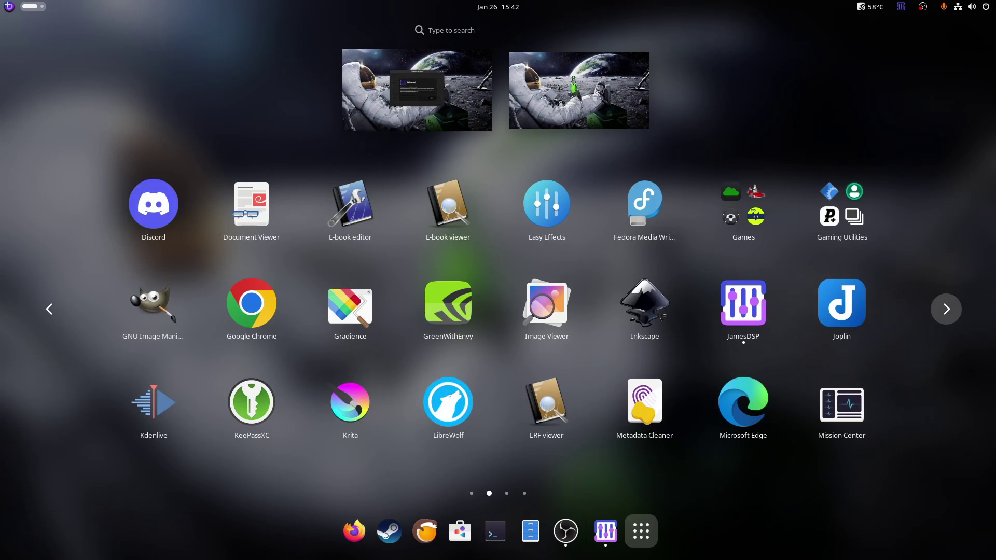
pyautogui.press('super')
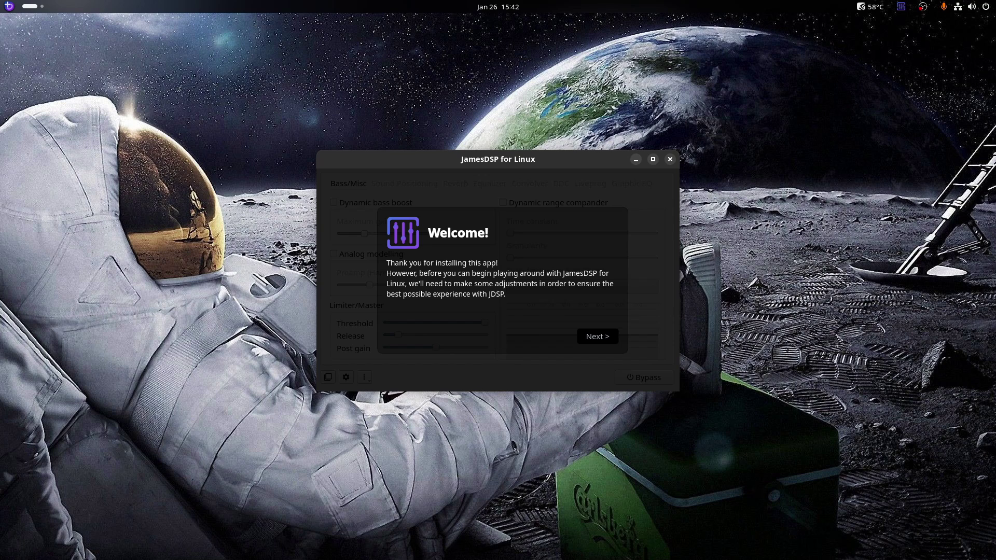
# Step through the JamesDSP welcome wizard, accept the background option, and close it to reach the Convolver tab
pyautogui.press('Return')
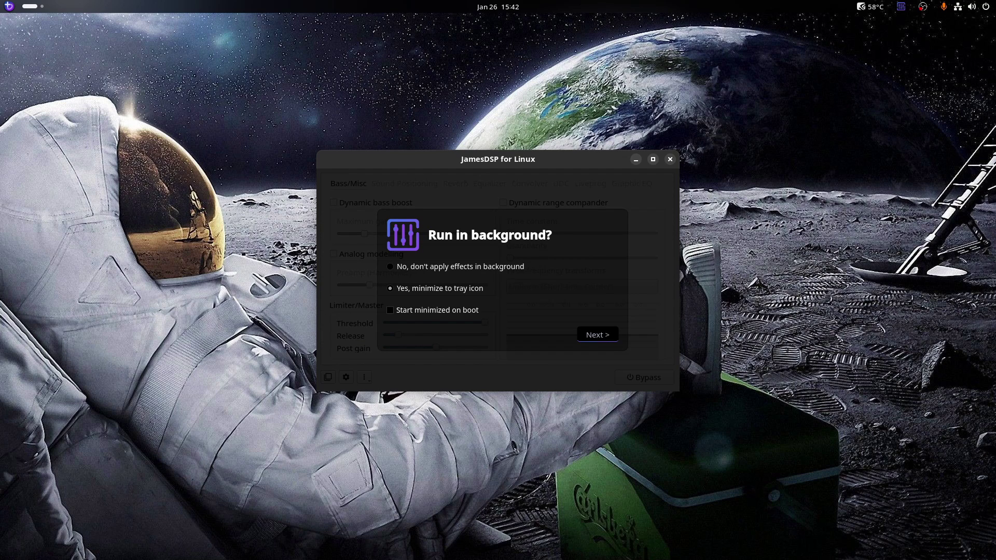
pyautogui.press('Return')
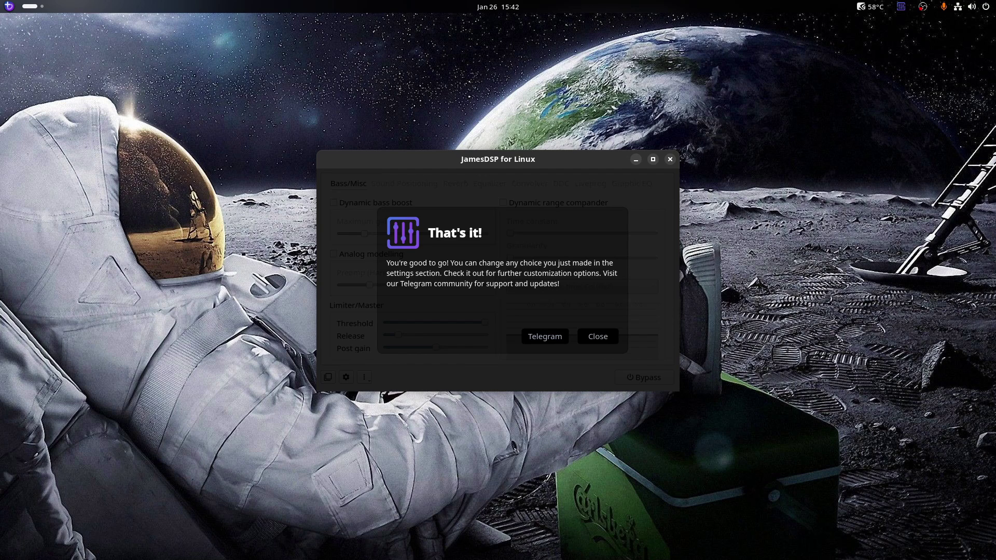
pyautogui.press('Tab')
pyautogui.press('Return')
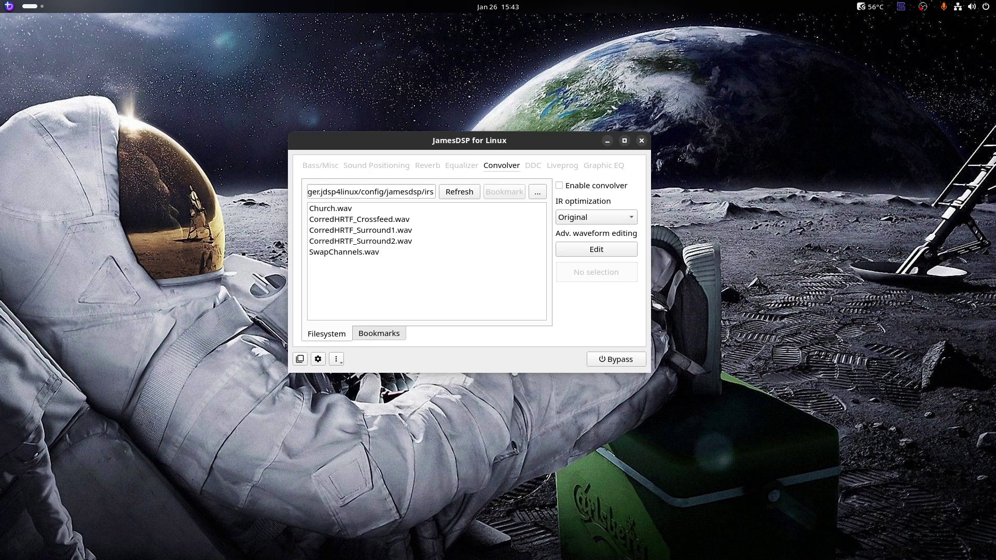
# Browse JamesDSP's DDC, Liveprog, Graphic EQ, Settings and Bass/Misc pages, then quit it for the activities overview
pyautogui.click(532, 165)
pyautogui.hotkey('ctrl', 'Tab')
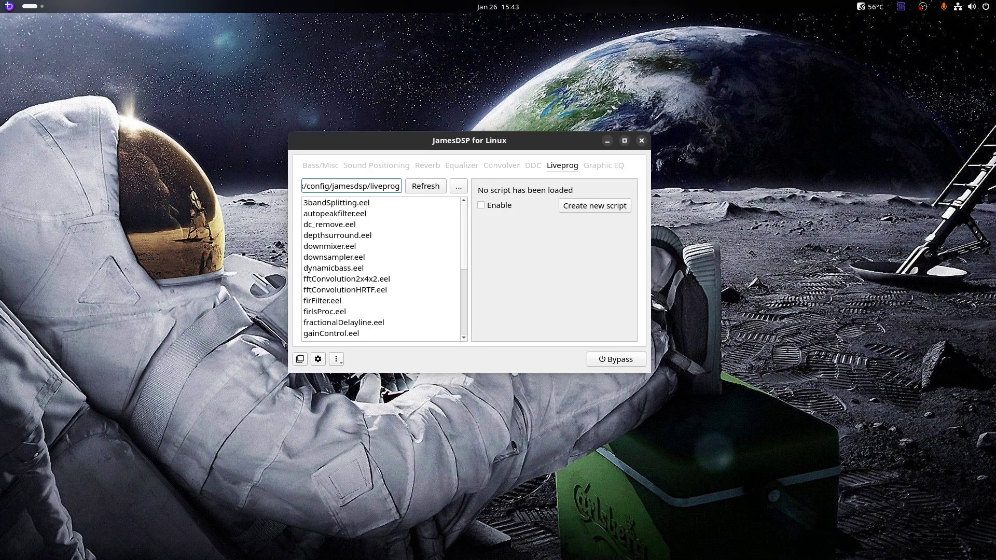
pyautogui.hotkey('ctrl', 'Tab')
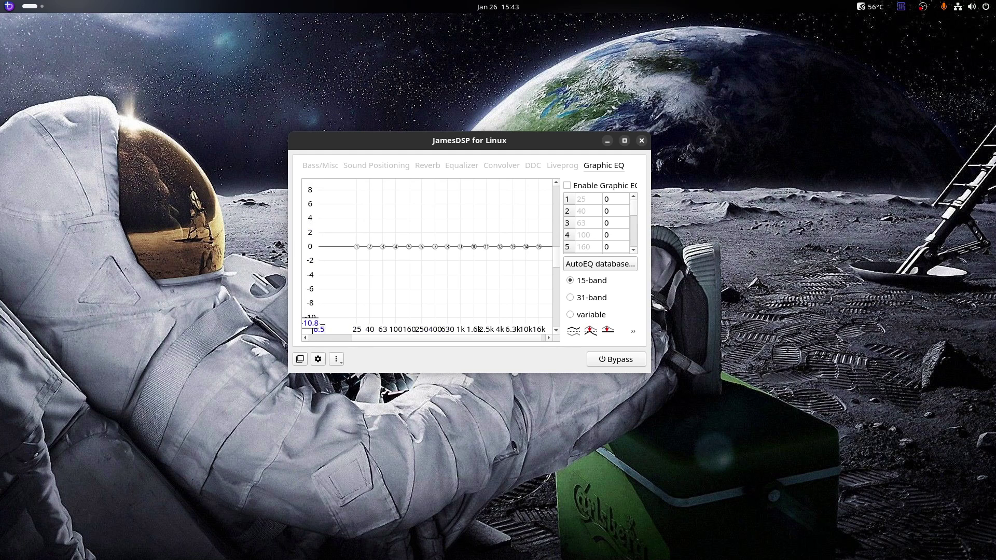
pyautogui.click(318, 359)
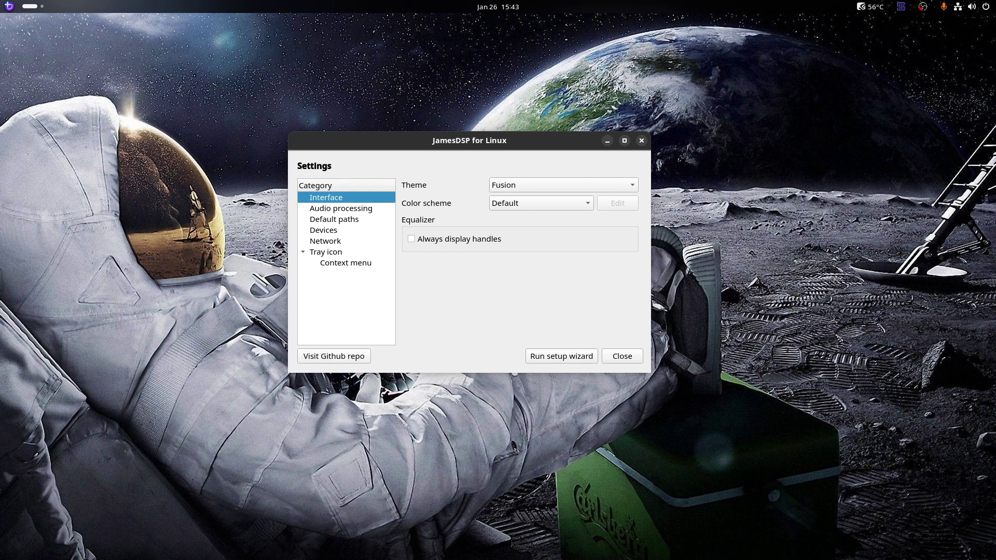
pyautogui.click(622, 356)
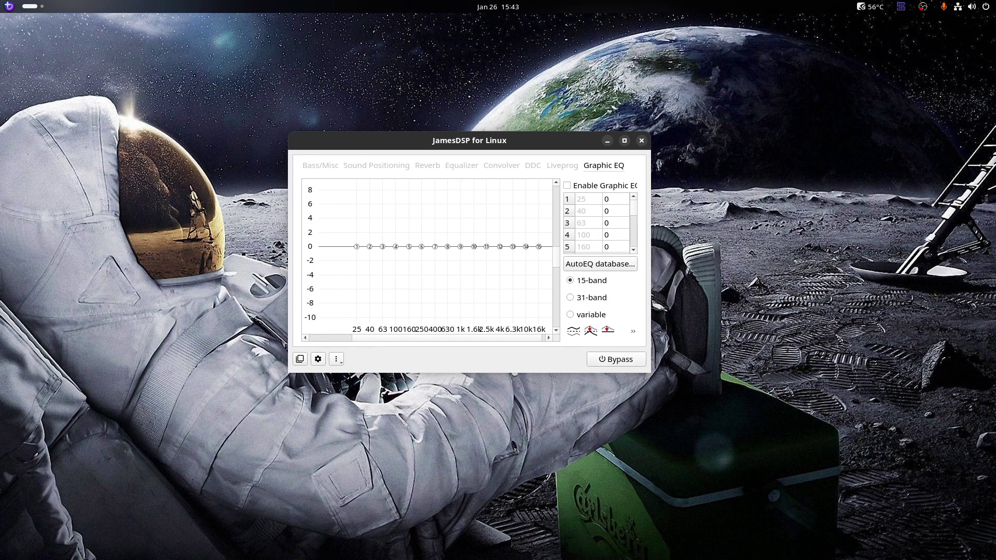
pyautogui.click(320, 165)
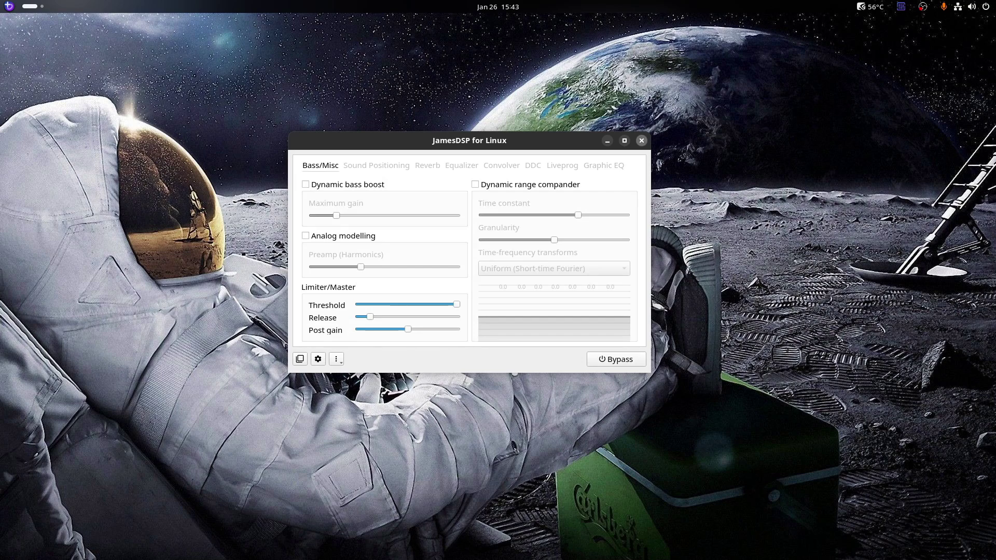
pyautogui.click(641, 140)
pyautogui.press('super')
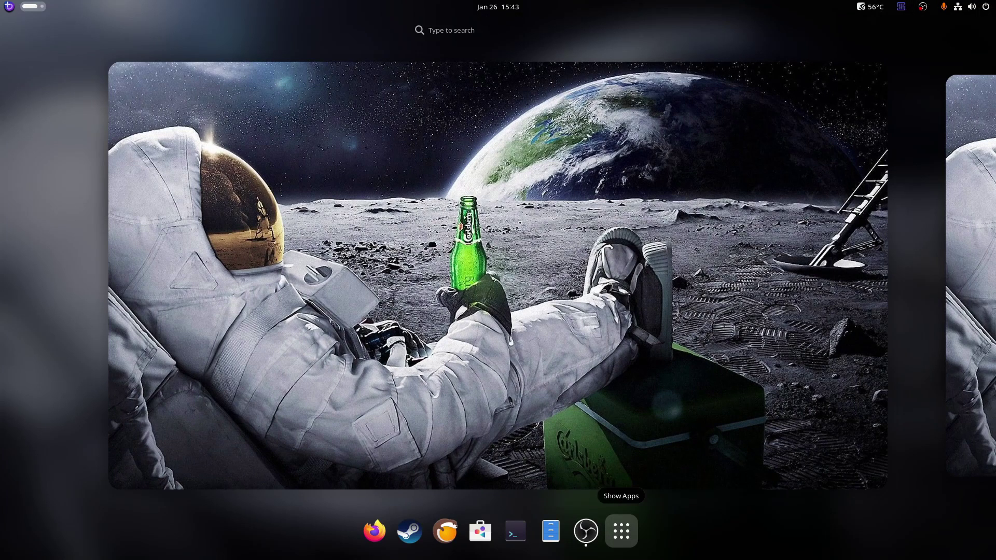
# Launch Joplin from the Show Apps grid
pyautogui.click(620, 531)
pyautogui.scroll(-1, 621, 531)
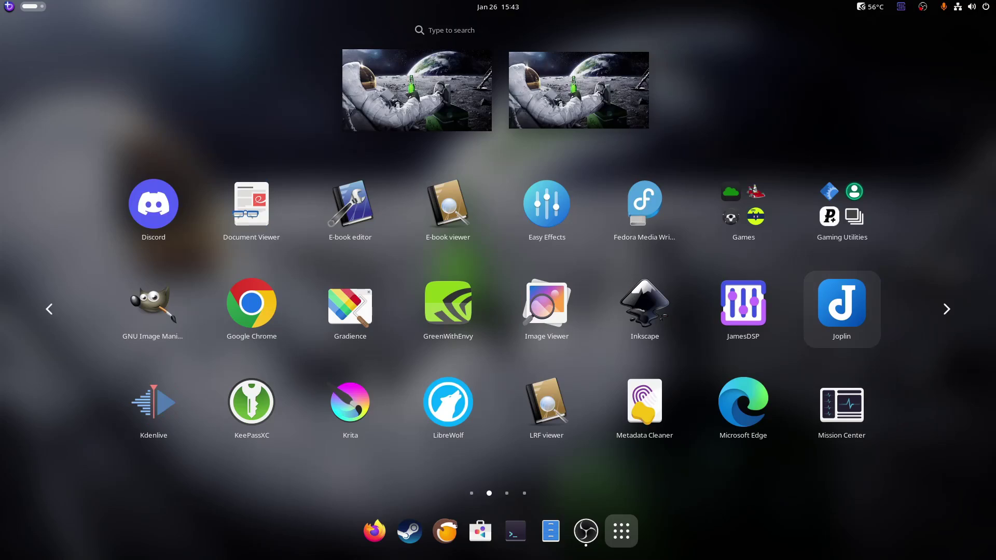
pyautogui.click(841, 308)
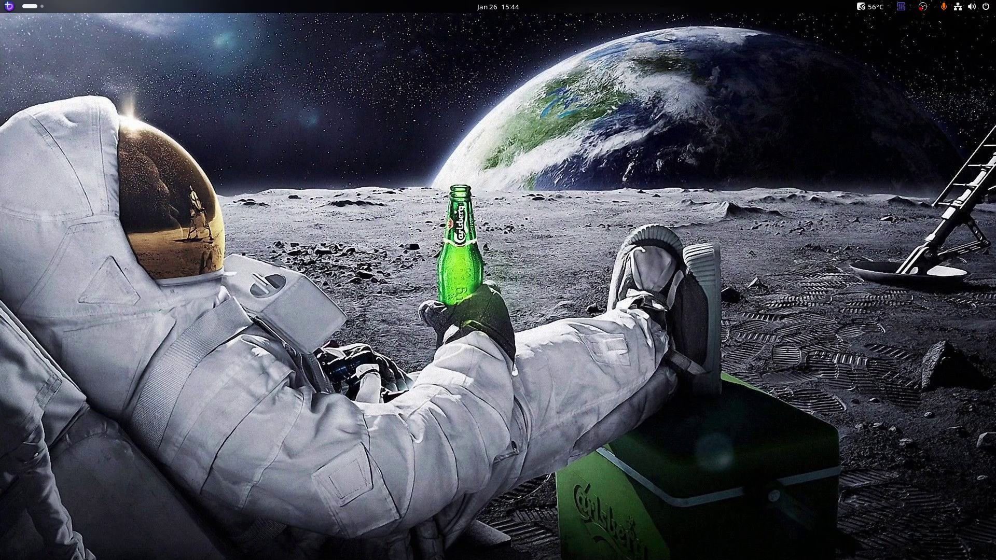
# Reopen the app grid and move past KeePassXC through Mission Center to the third page with Mumble
pyautogui.press('super')
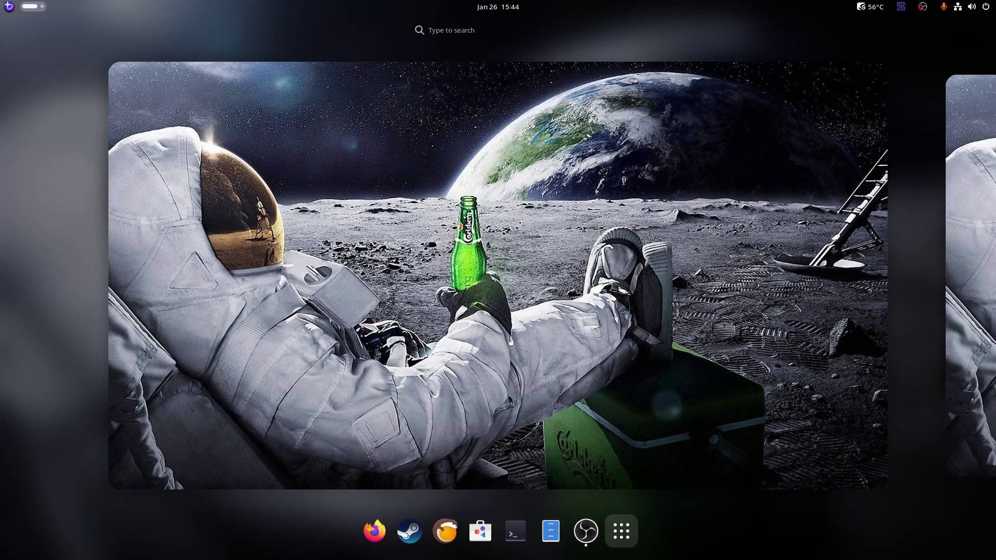
pyautogui.click(620, 531)
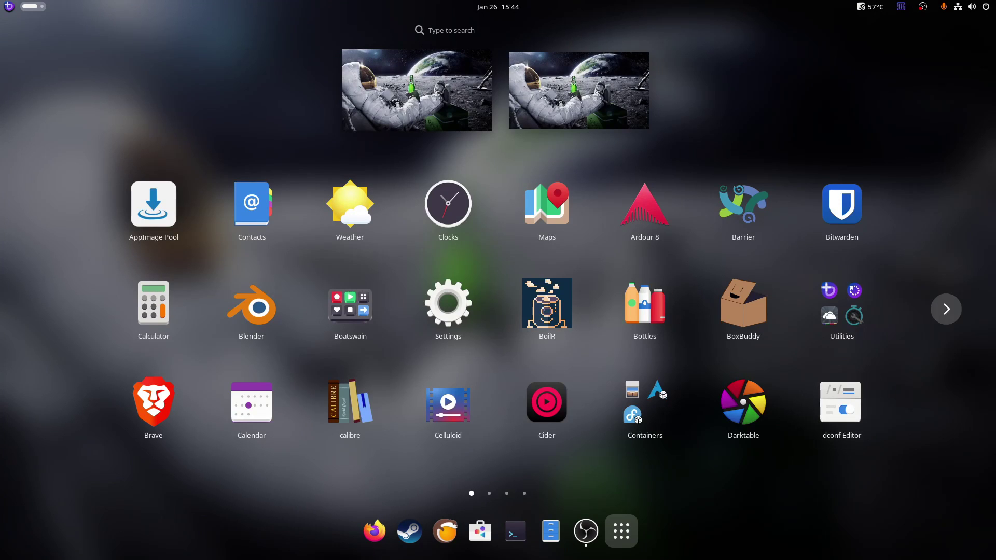
pyautogui.click(945, 309)
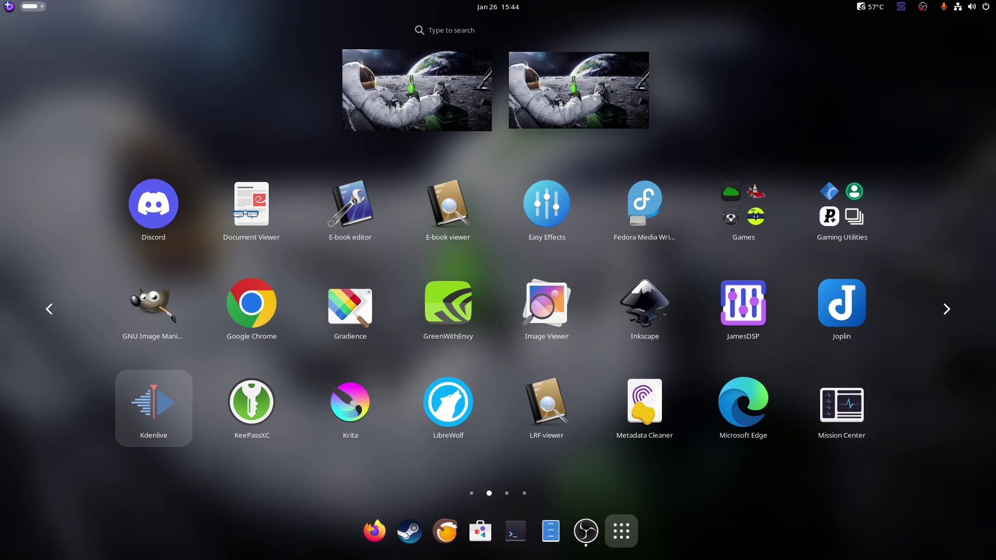
pyautogui.press('Right')
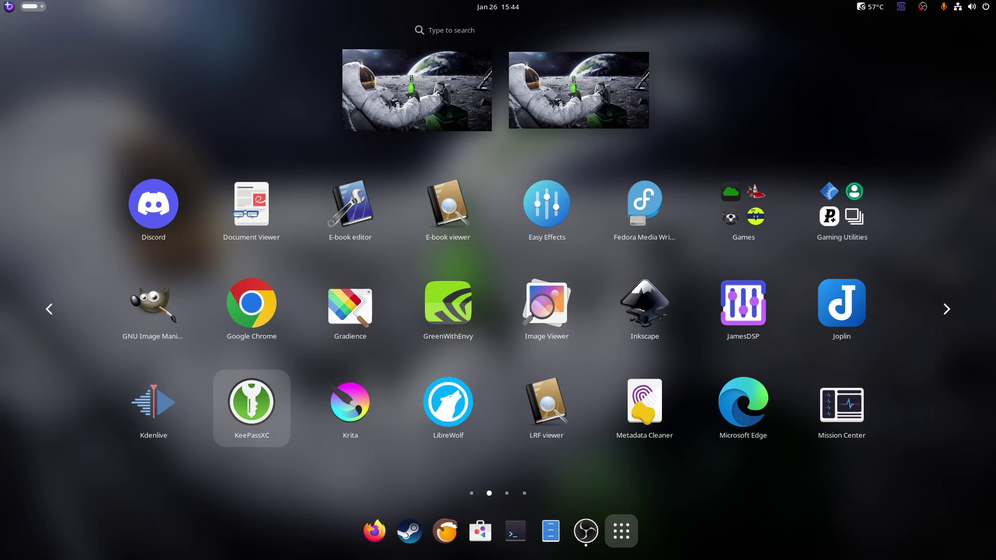
pyautogui.press('Right')
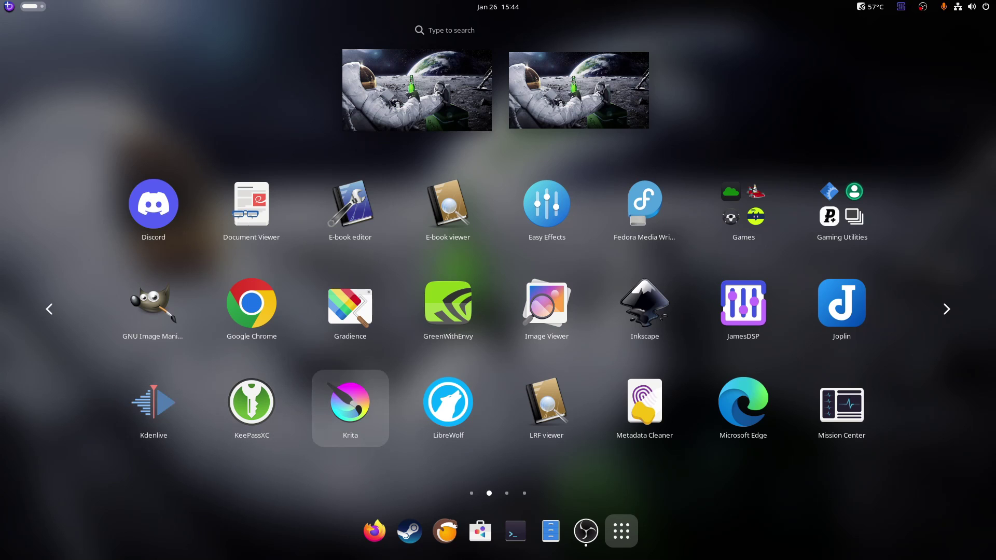
pyautogui.press('Right')
pyautogui.press('Left')
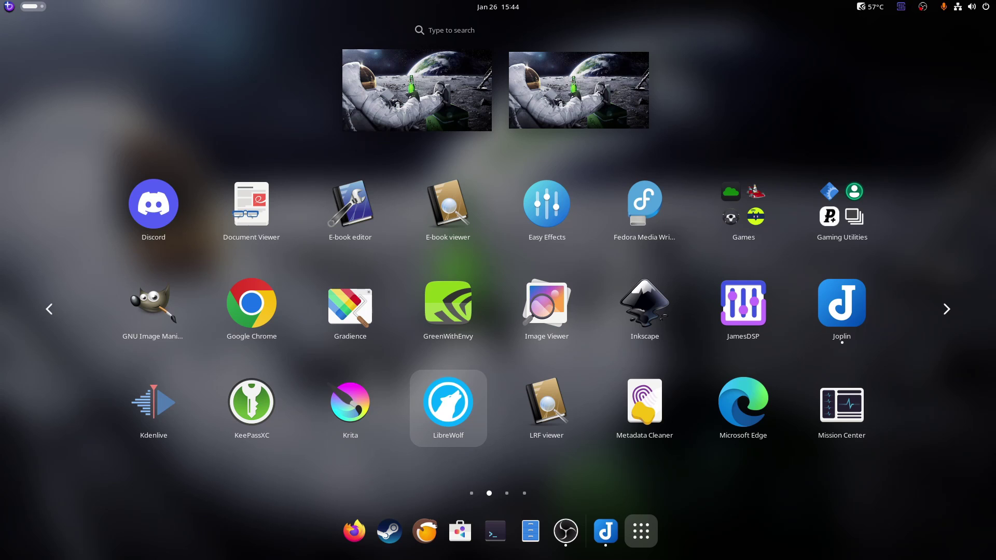
pyautogui.press('Right')
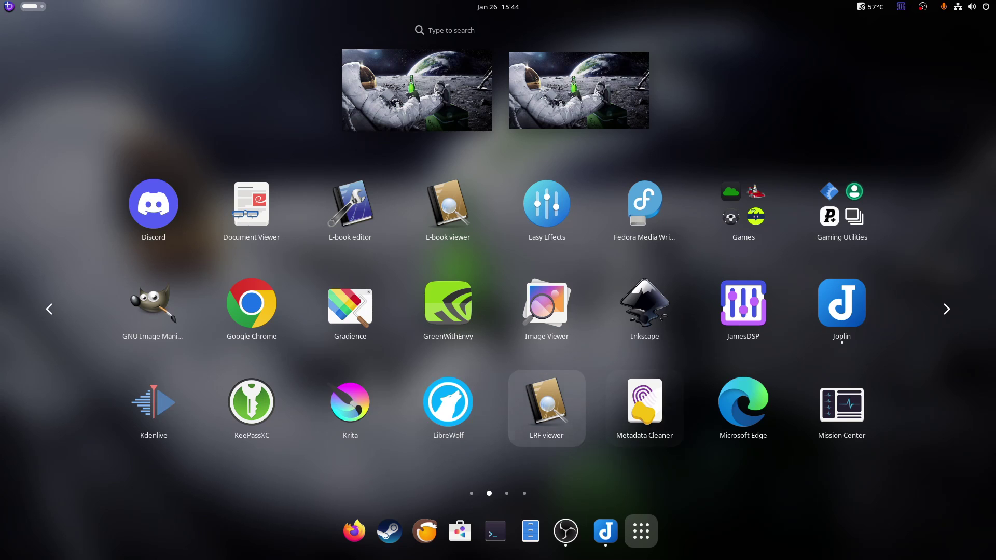
pyautogui.press('Right')
pyautogui.press('Right')
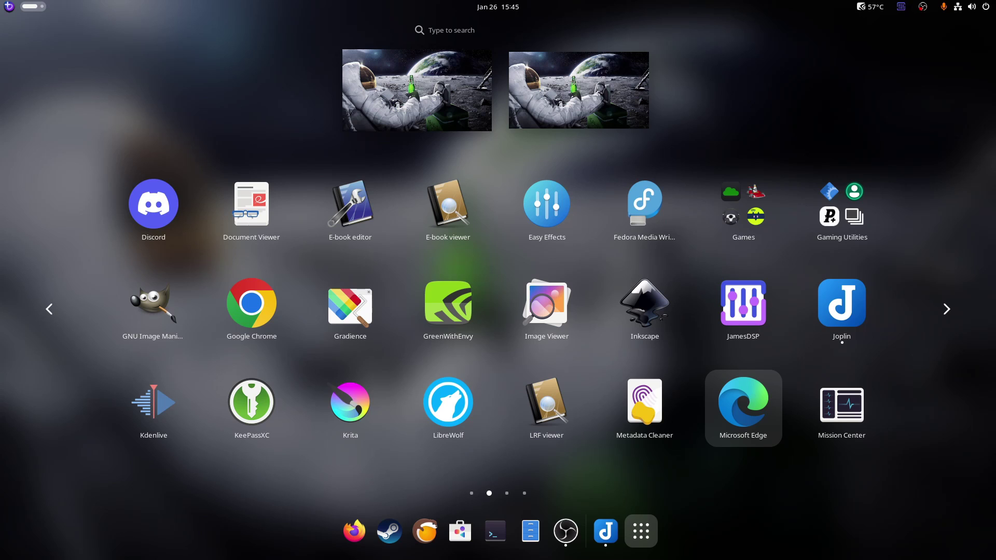
pyautogui.press('Right')
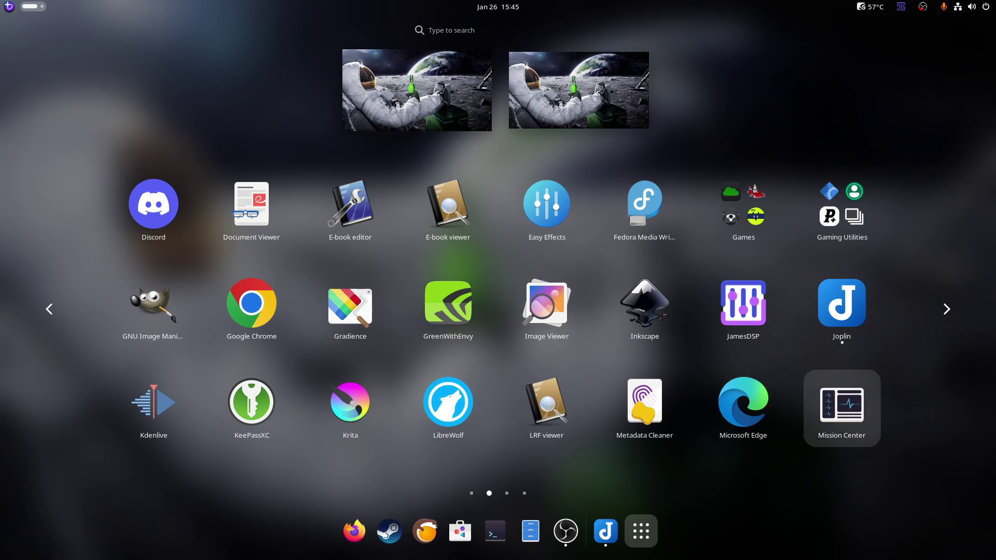
pyautogui.press('Right')
pyautogui.press('Return')
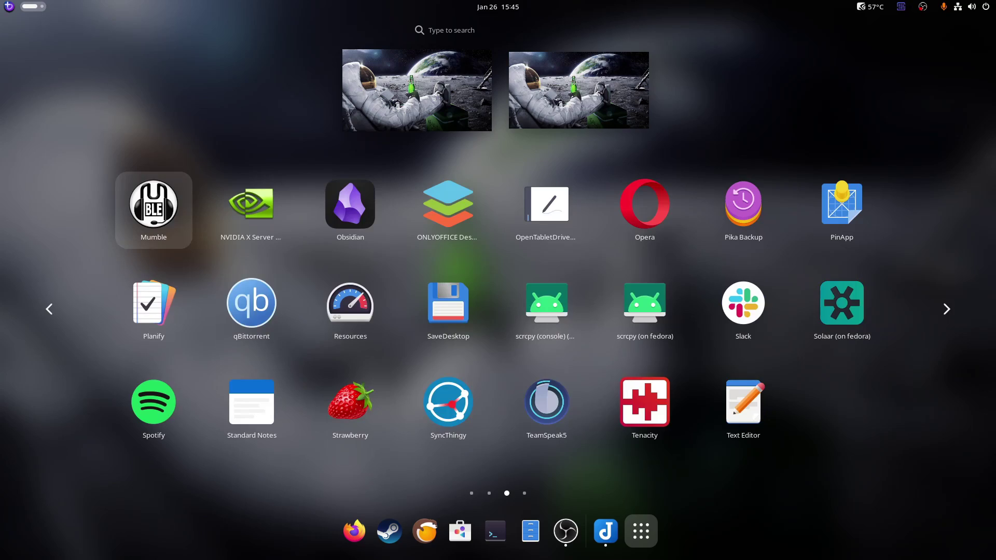
# Launch Mumble from the app grid and close the Joplin window with Alt+F4
pyautogui.press('super')
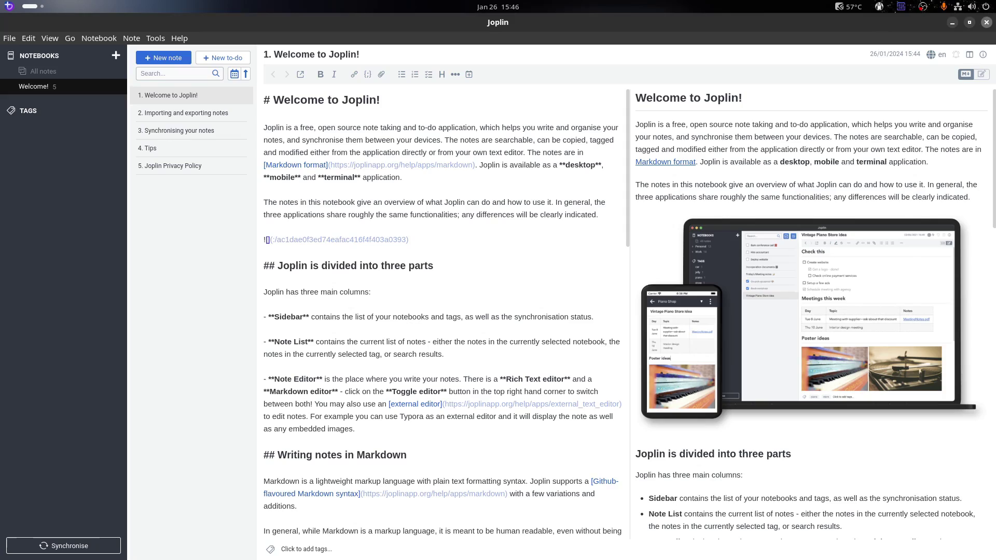
pyautogui.hotkey('alt', 'F4')
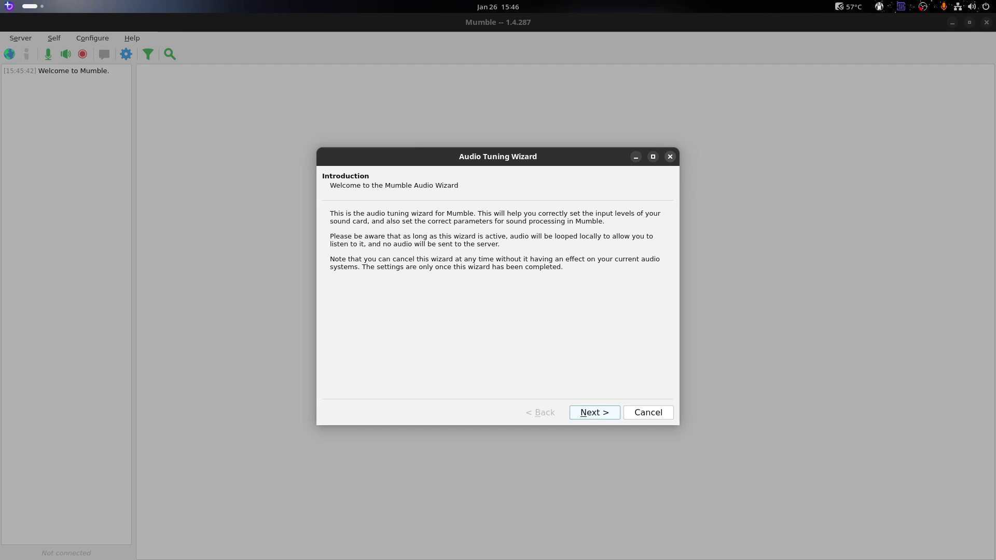
# Dismiss Mumble's Audio Tuning Wizard, Certificate Management and Server Connect dialogs, then quit Mumble with Ctrl+Q
pyautogui.click(670, 156)
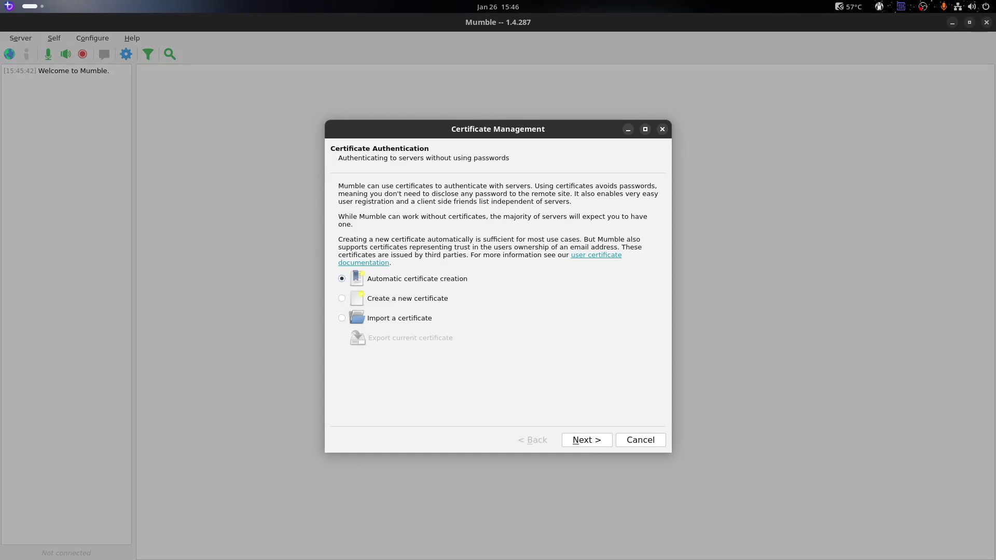
pyautogui.click(662, 129)
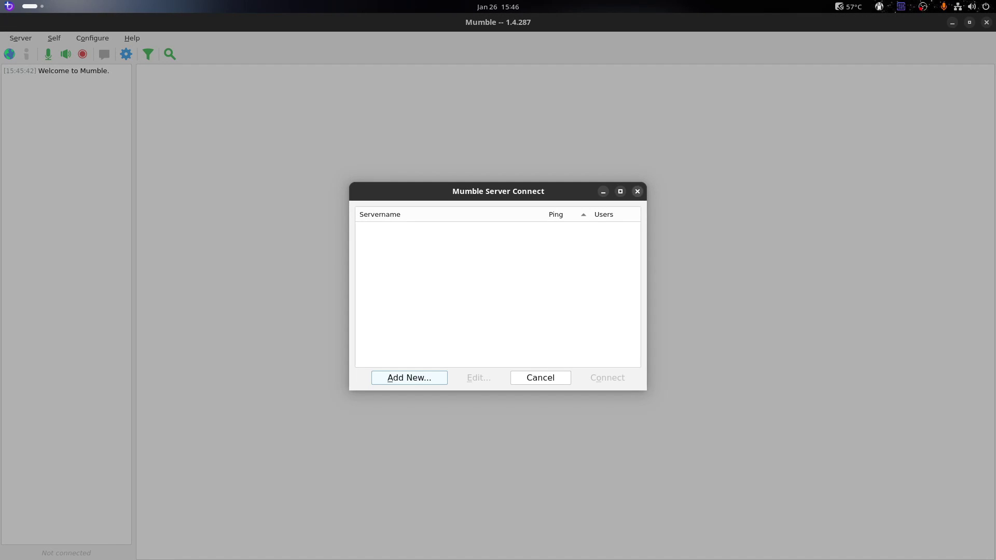
pyautogui.click(637, 191)
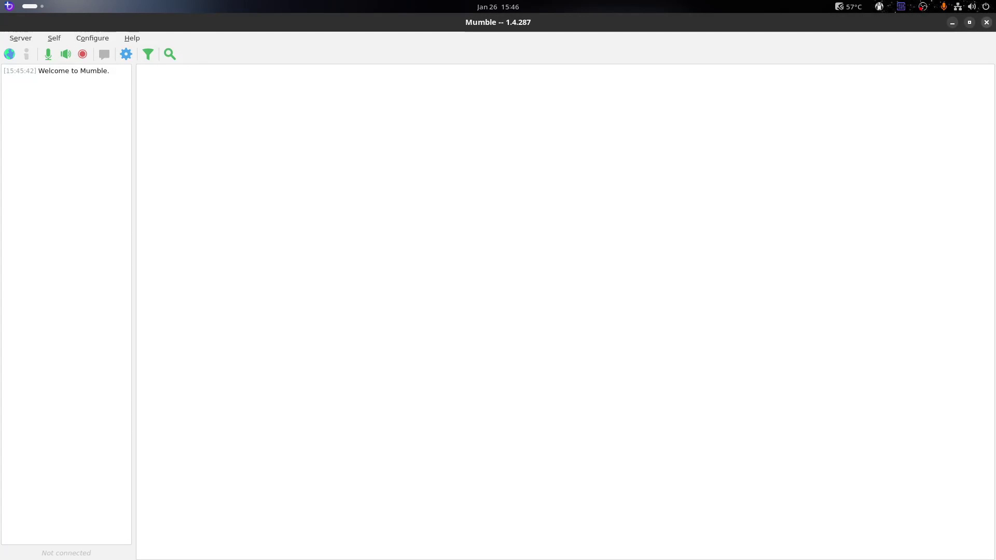
pyautogui.hotkey('ctrl', 'q')
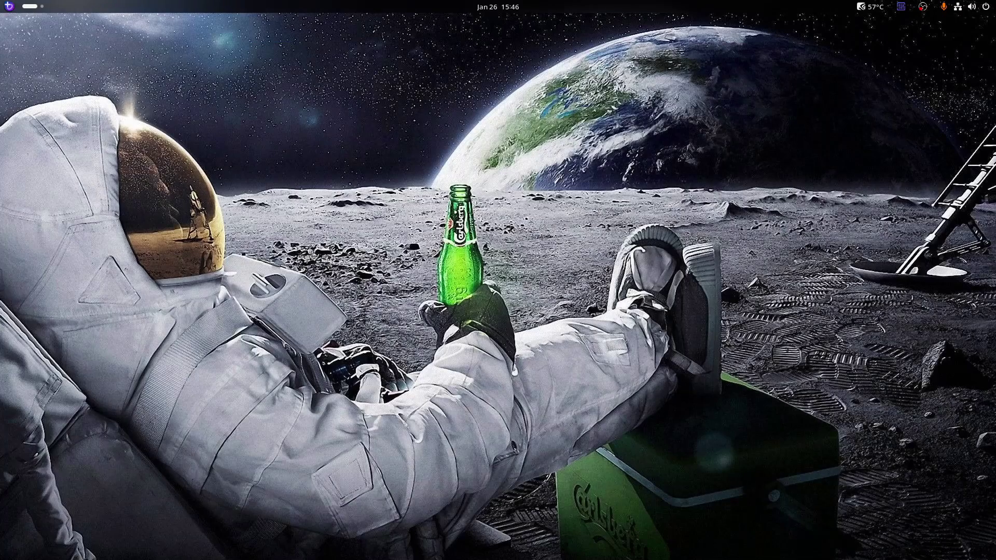
pyautogui.press('super')
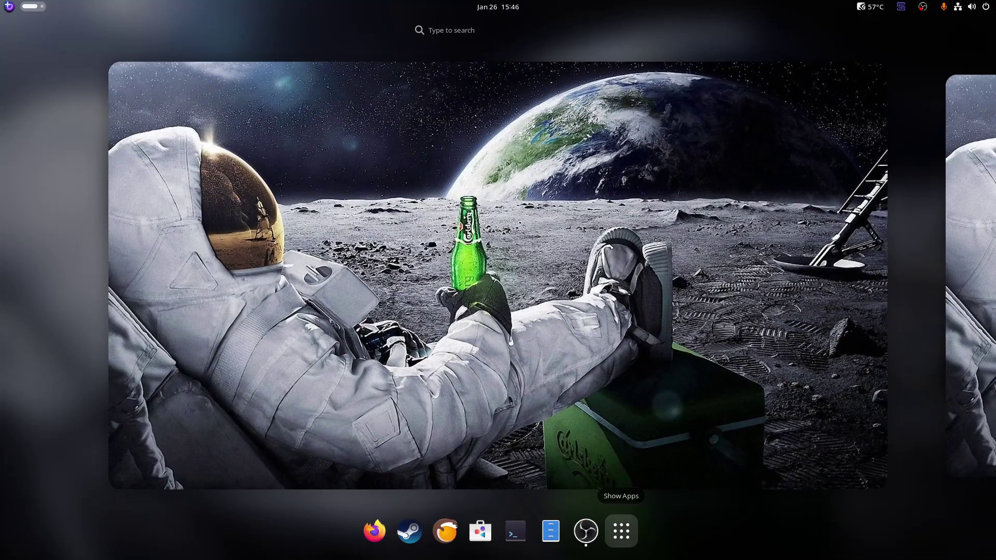
pyautogui.click(621, 531)
pyautogui.scroll(-1, 841, 408)
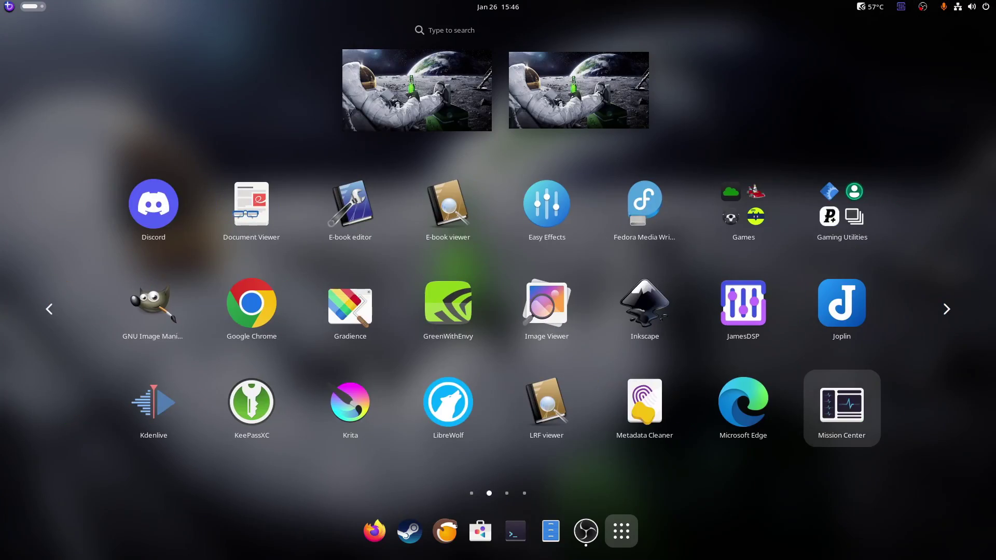
pyautogui.scroll(-1, 841, 408)
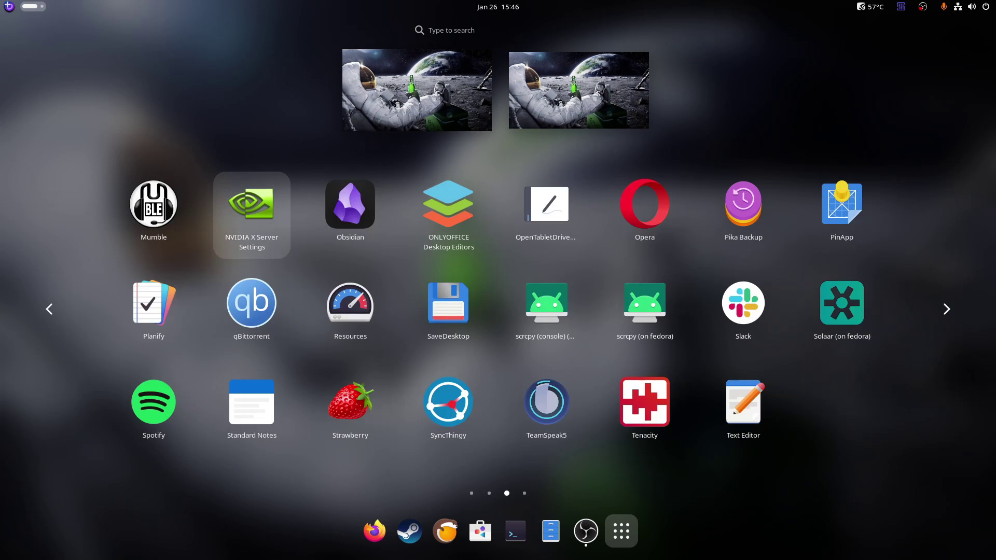
pyautogui.press('Right')
pyautogui.press('Return')
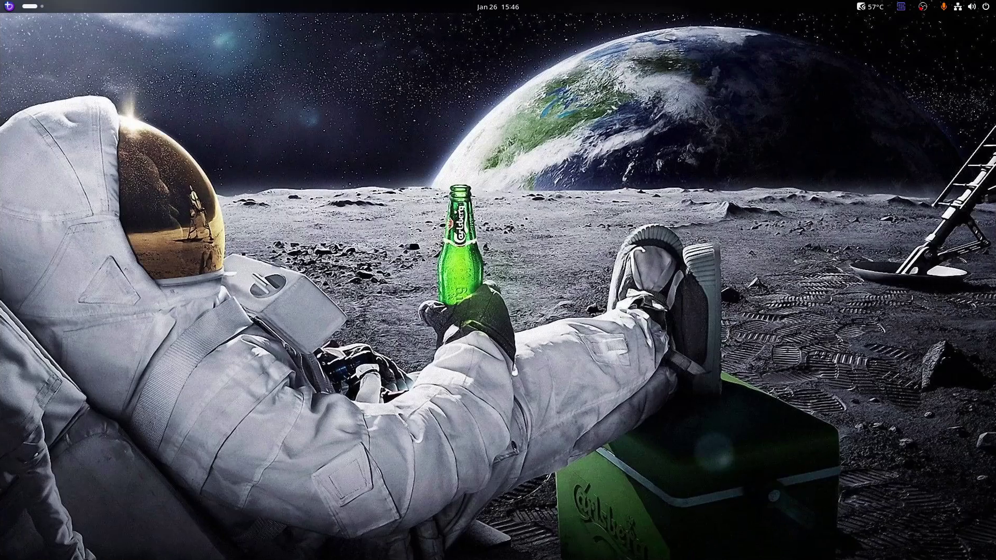
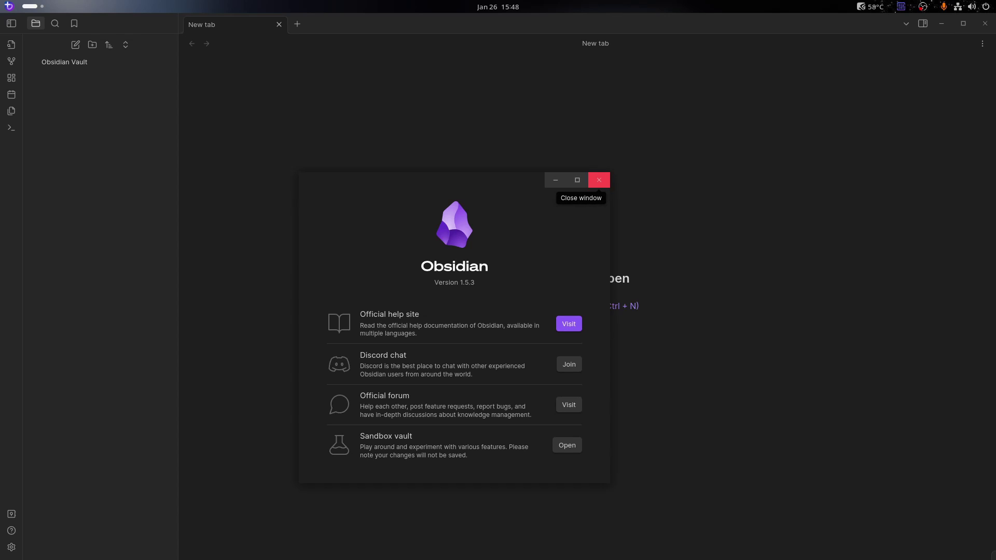
# Close Obsidian's About dialog and window, then briefly show and dismiss the app grid
pyautogui.click(598, 180)
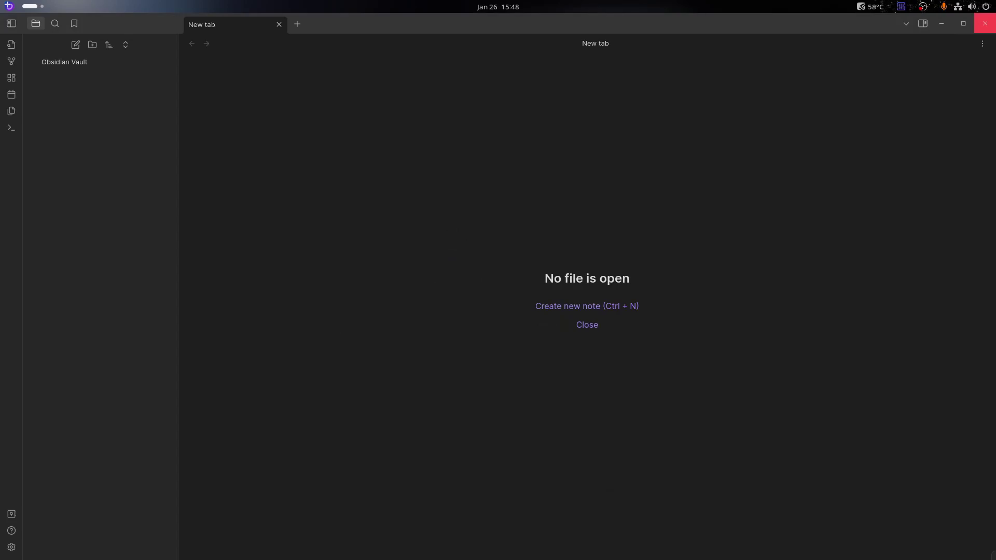
pyautogui.click(984, 23)
pyautogui.press('super')
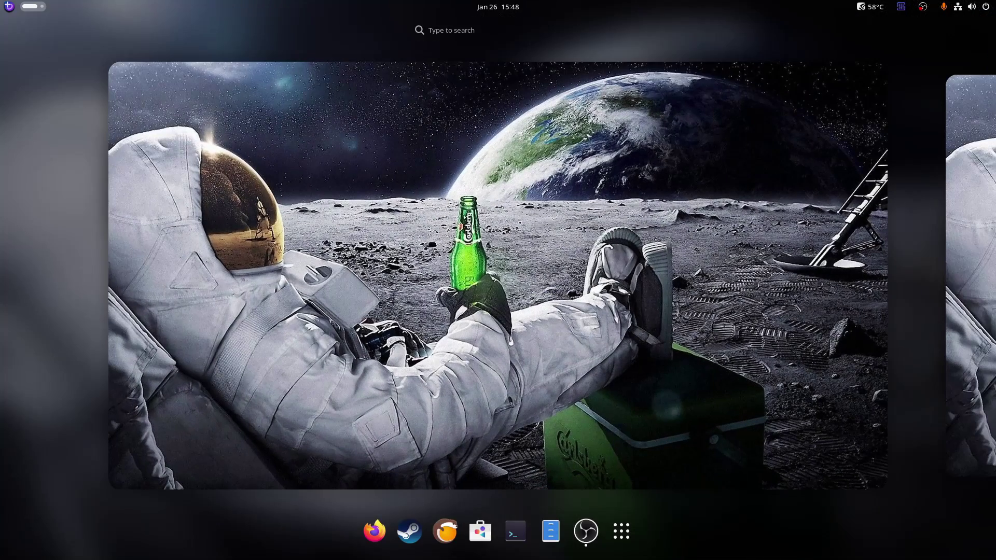
pyautogui.click(621, 530)
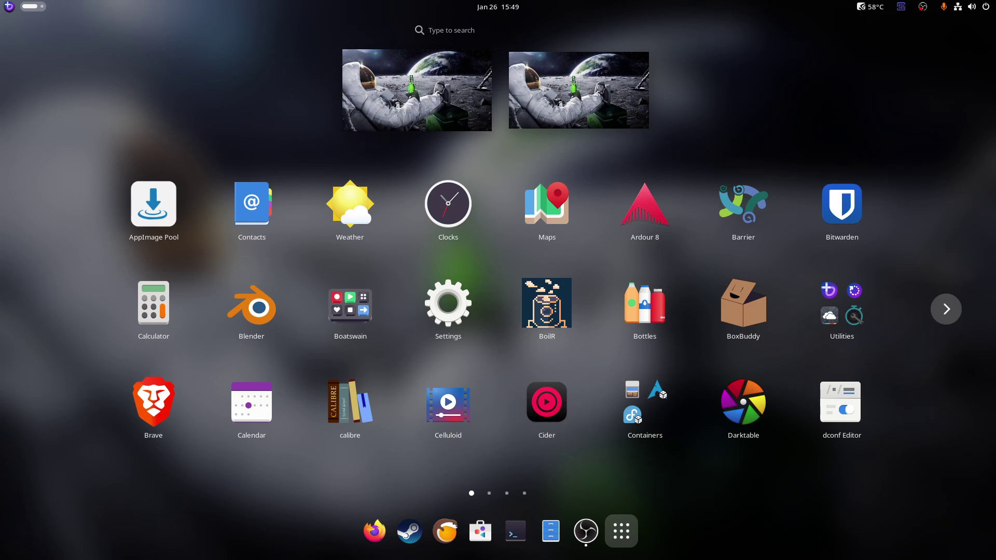
pyautogui.press('super')
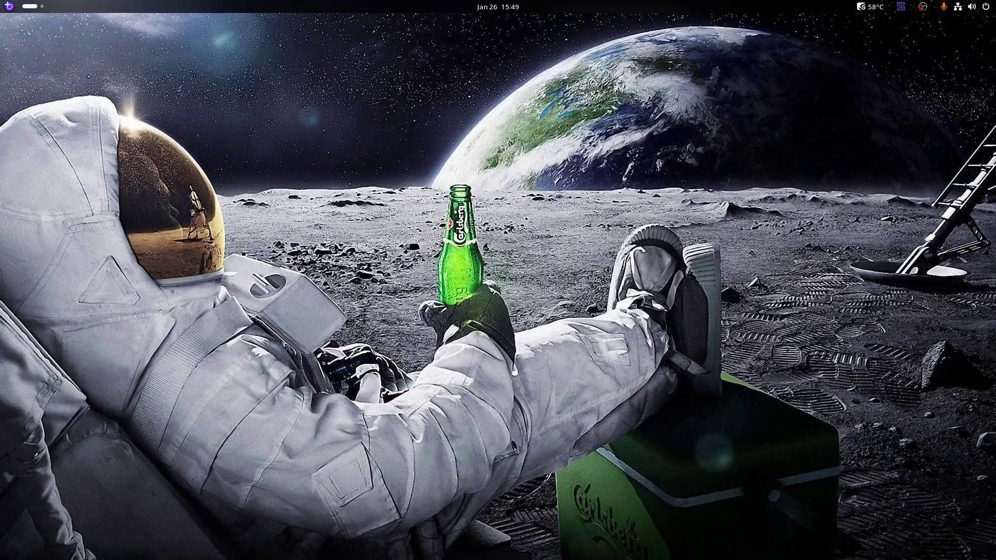
# Reopen the full app grid and page forward past the first page
pyautogui.press('super')
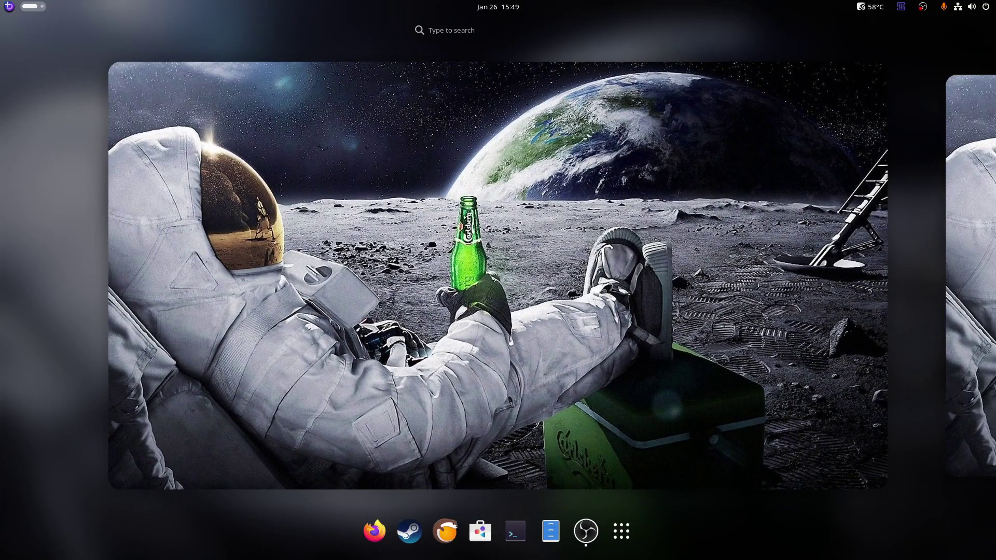
pyautogui.click(620, 530)
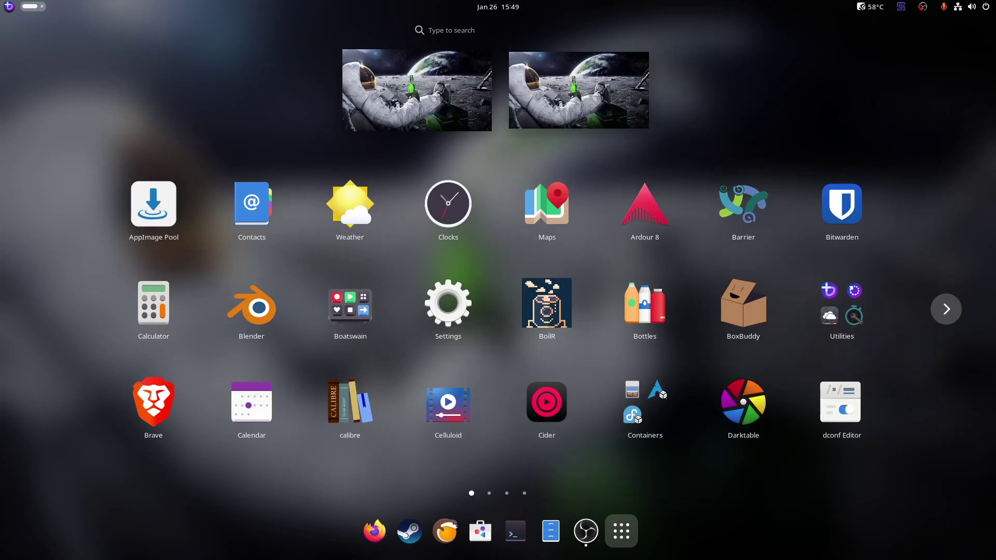
pyautogui.press('pagedown')
pyautogui.press('pagedown')
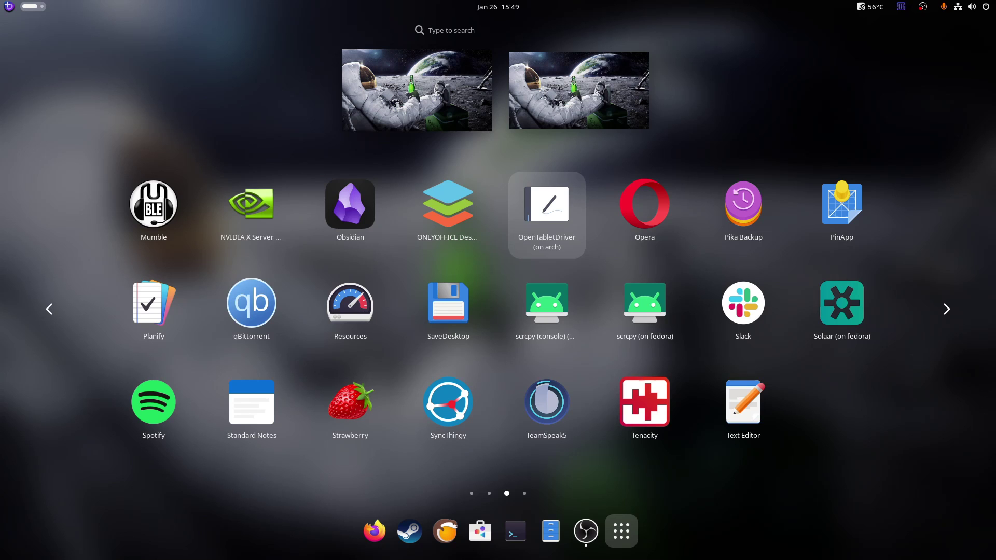
# Move the focus from qBittorrent past Resources, SaveDesktop, Solaar and Spotify to Strawberry, and launch it
pyautogui.click(841, 210)
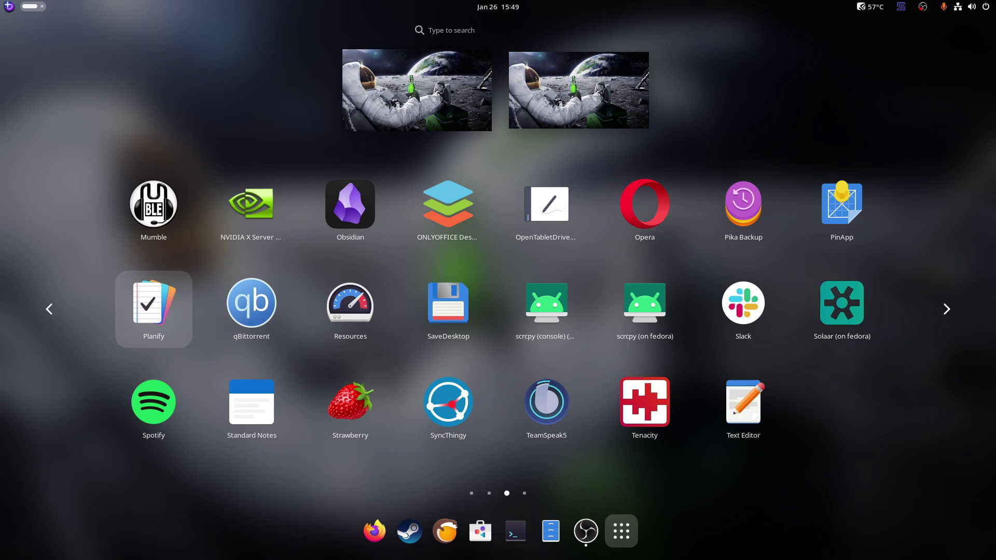
pyautogui.press('Right')
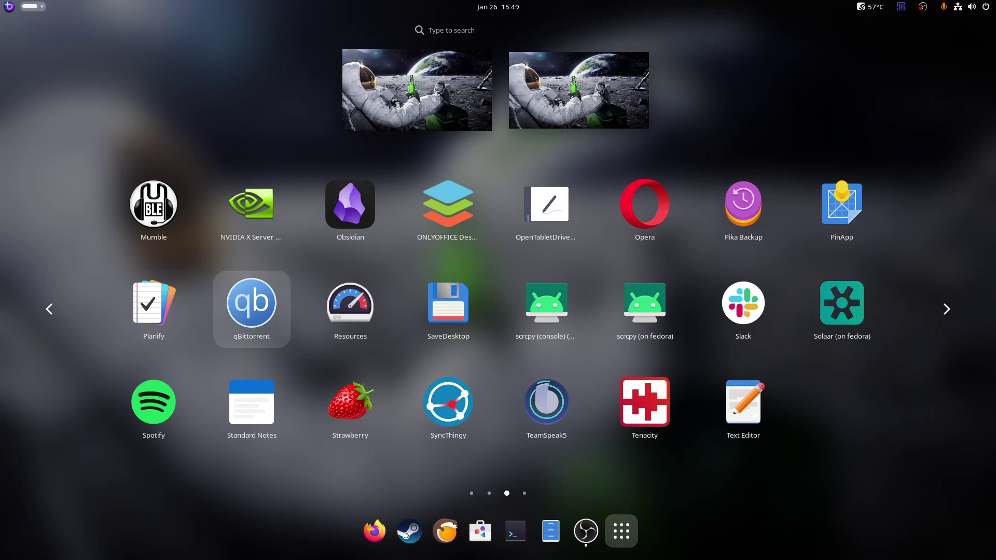
pyautogui.press('Right')
pyautogui.press('Right')
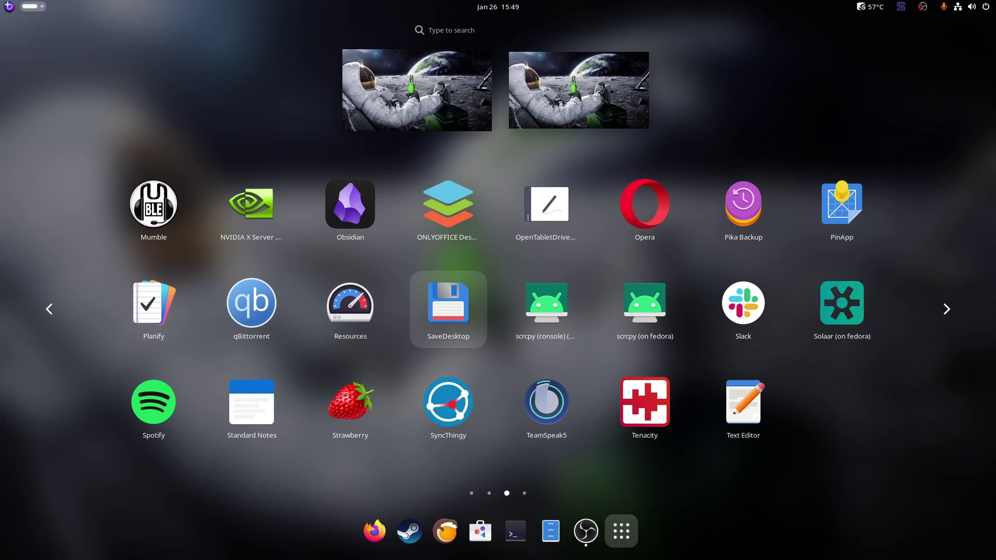
pyautogui.press('Right')
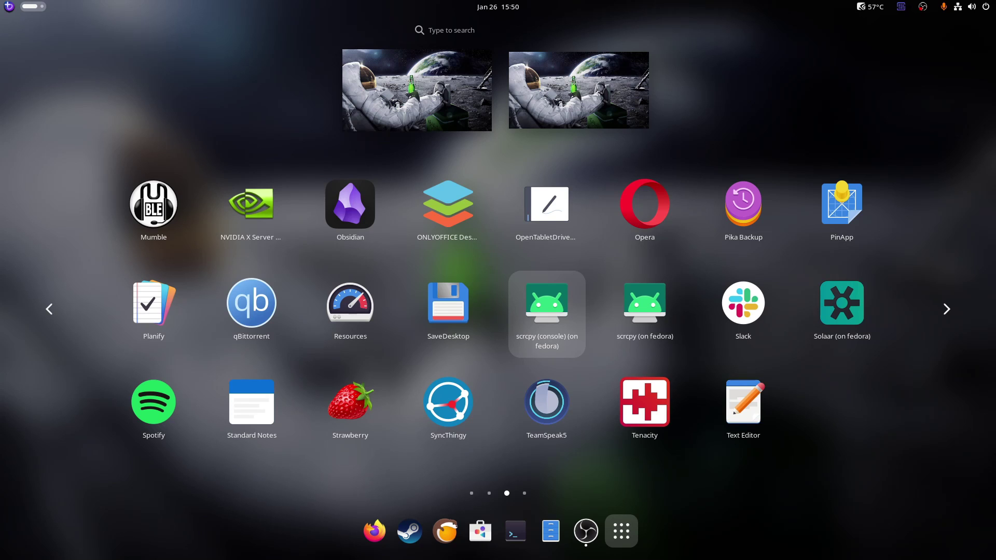
pyautogui.press('Right')
pyautogui.press('Right')
pyautogui.press('Right')
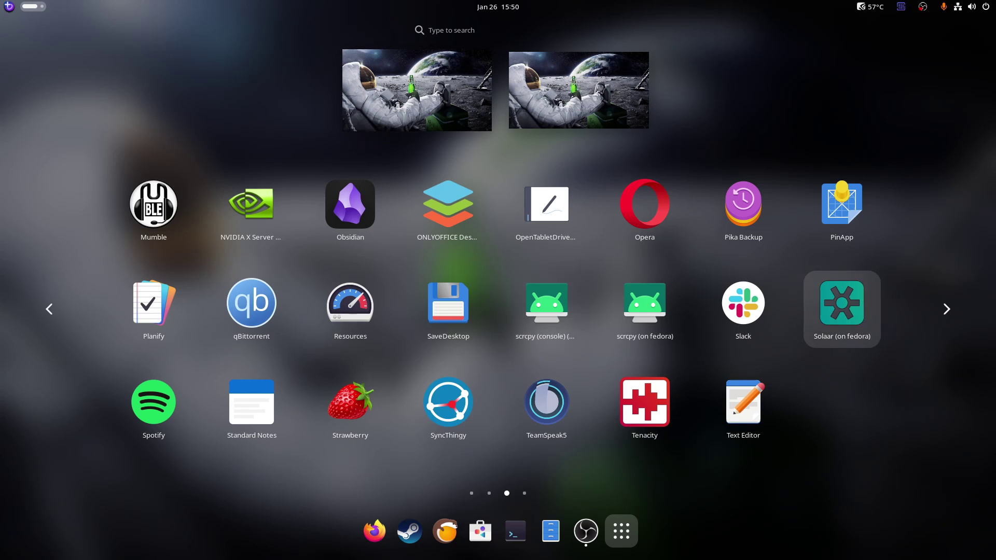
pyautogui.press('Right')
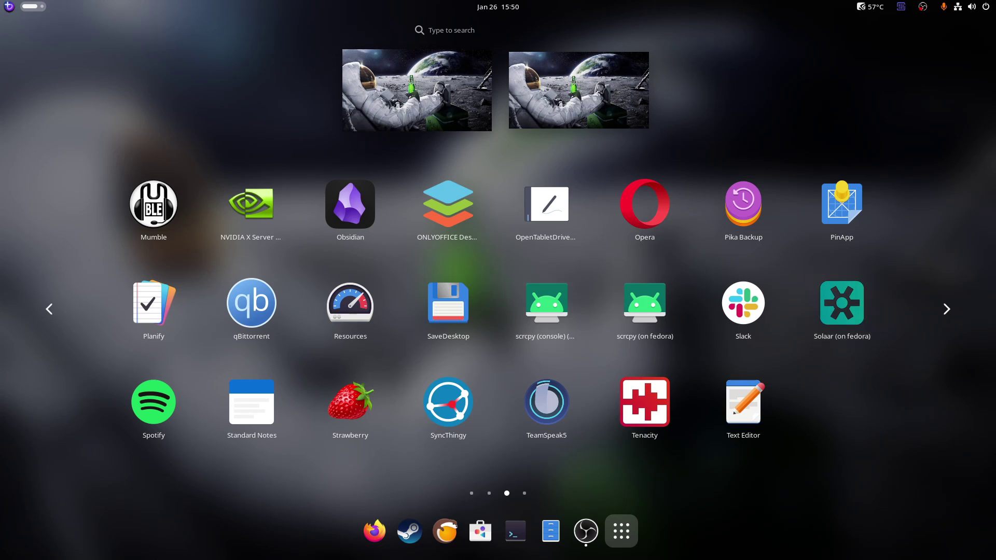
pyautogui.press('Right')
pyautogui.press('Right')
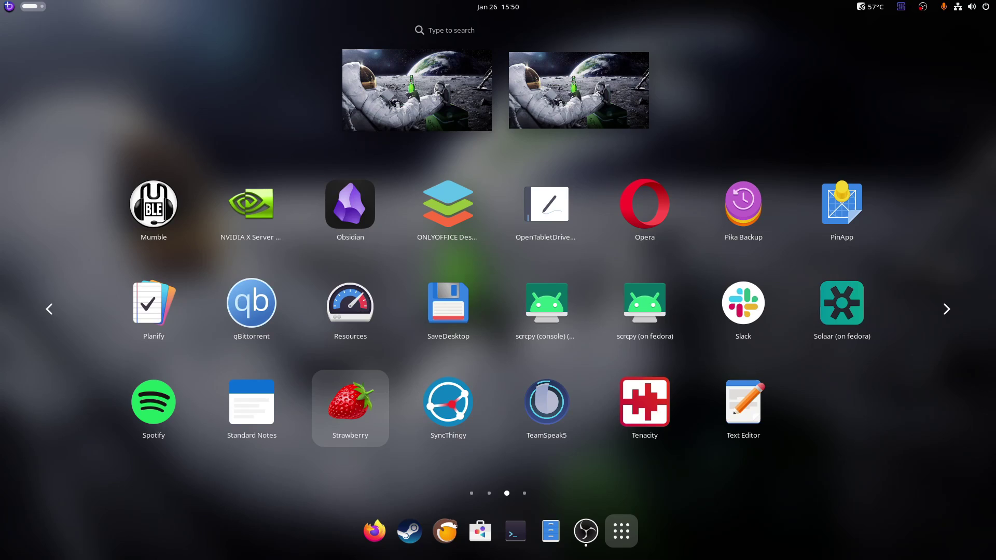
pyautogui.press('super')
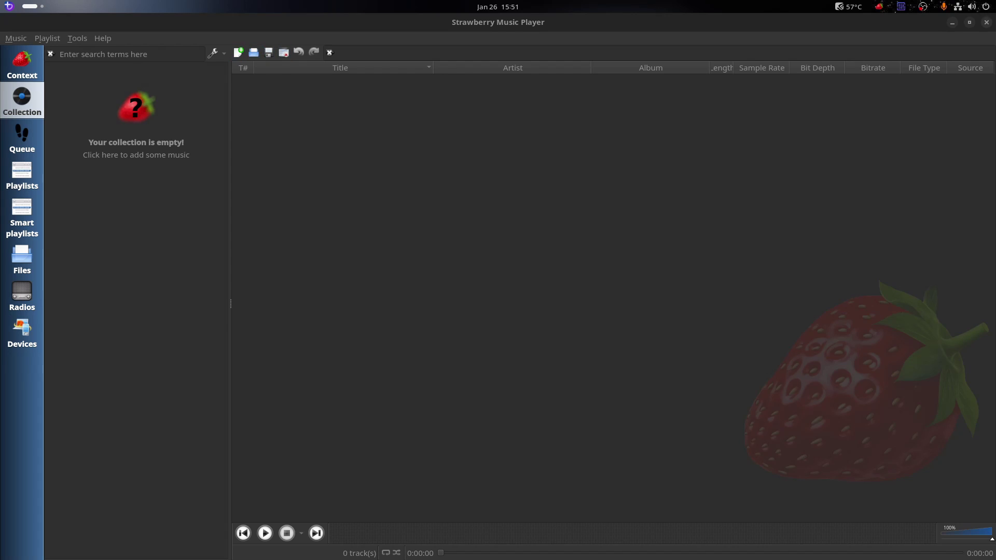
# Focus the empty Strawberry window and quit it with Ctrl+Q
pyautogui.click(986, 23)
pyautogui.hotkey('ctrl', 'q')
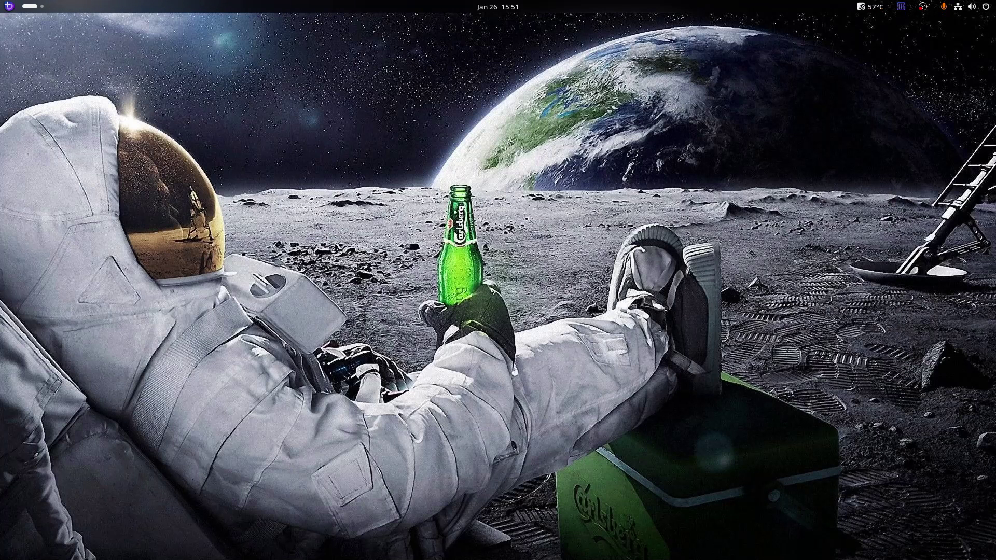
# Reopen the app grid and advance three pages to the last one, Thunderbird through Xournal++
pyautogui.press('super')
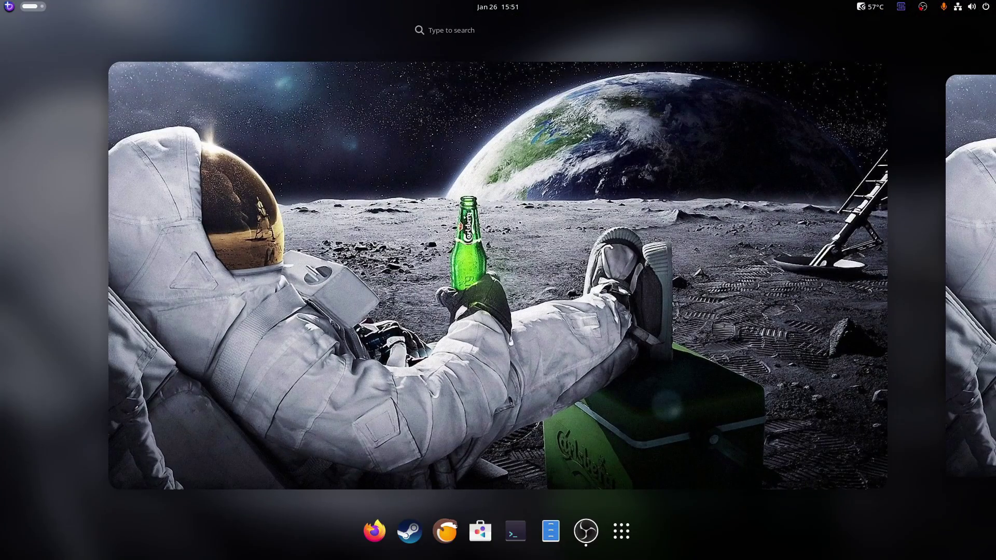
pyautogui.click(620, 530)
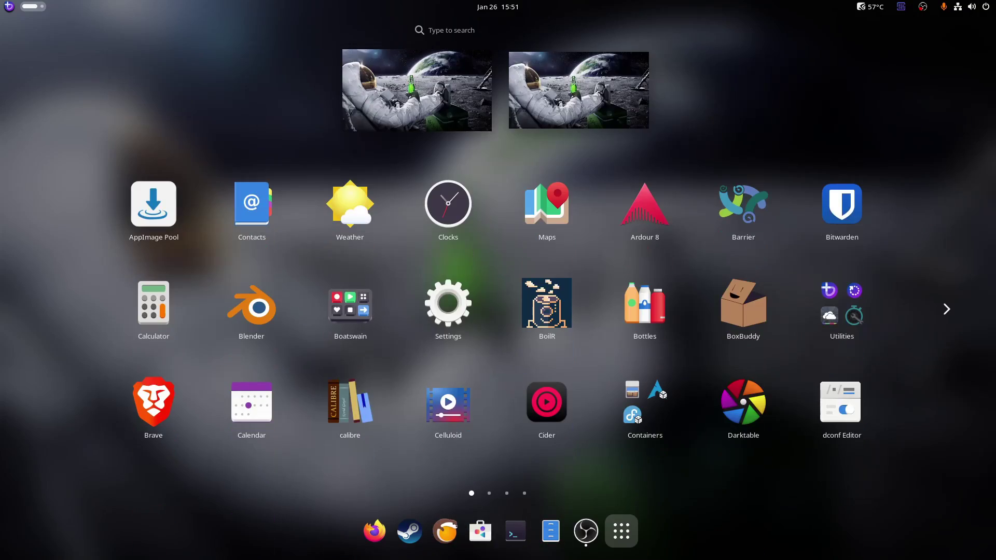
pyautogui.click(945, 309)
pyautogui.click(946, 309)
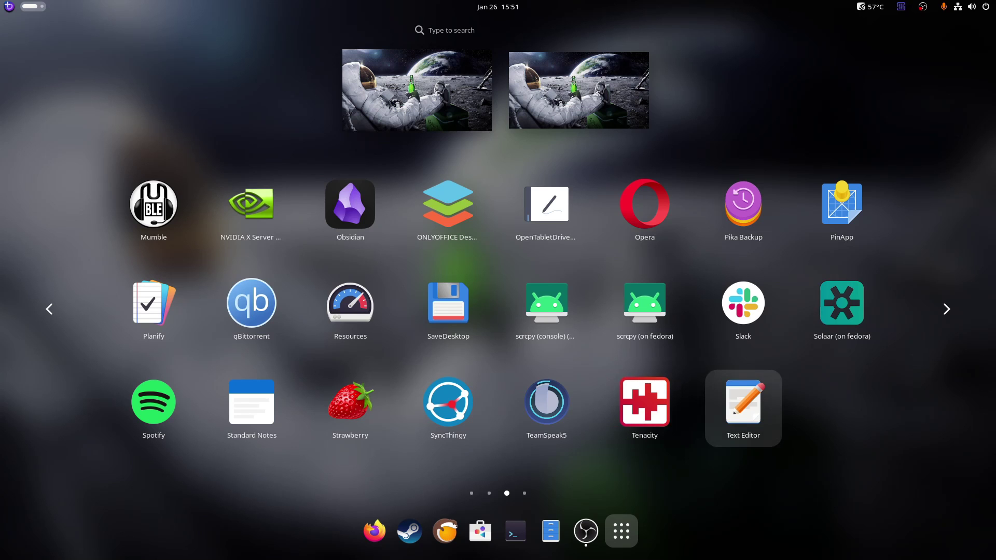
pyautogui.click(946, 309)
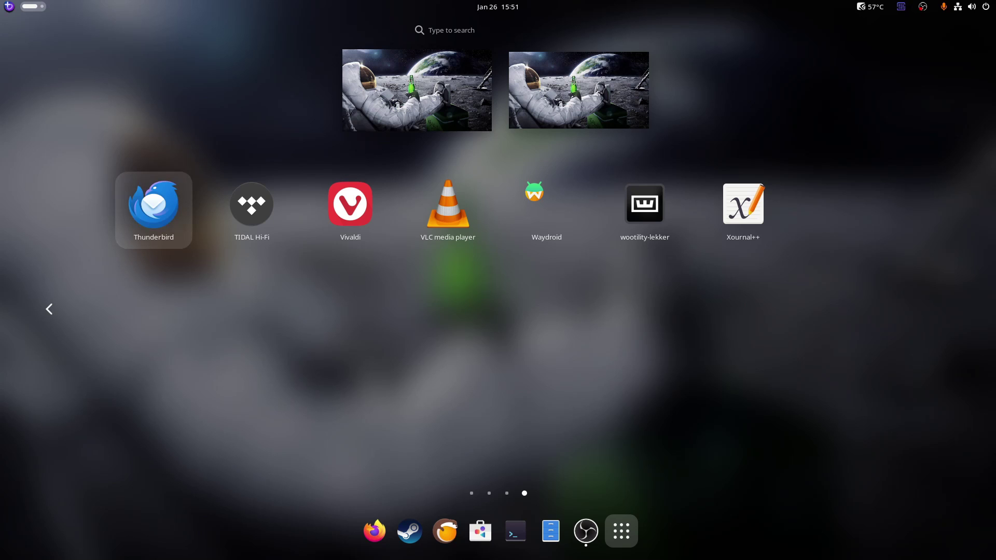
# Step through TIDAL Hi-Fi, Vivaldi, VLC, Waydroid, wootility-lekker and Xournal++, then close the grid
pyautogui.press('Right')
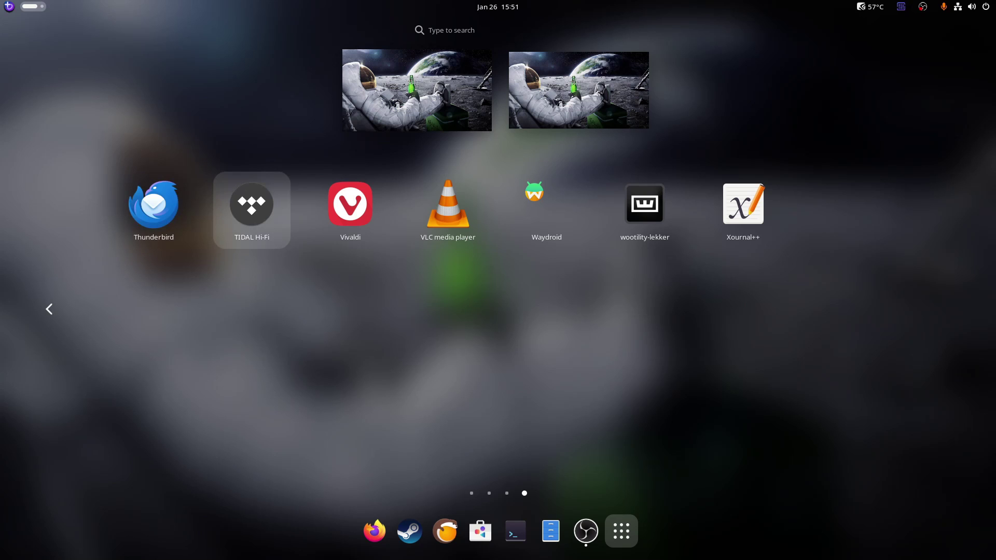
pyautogui.press('Right')
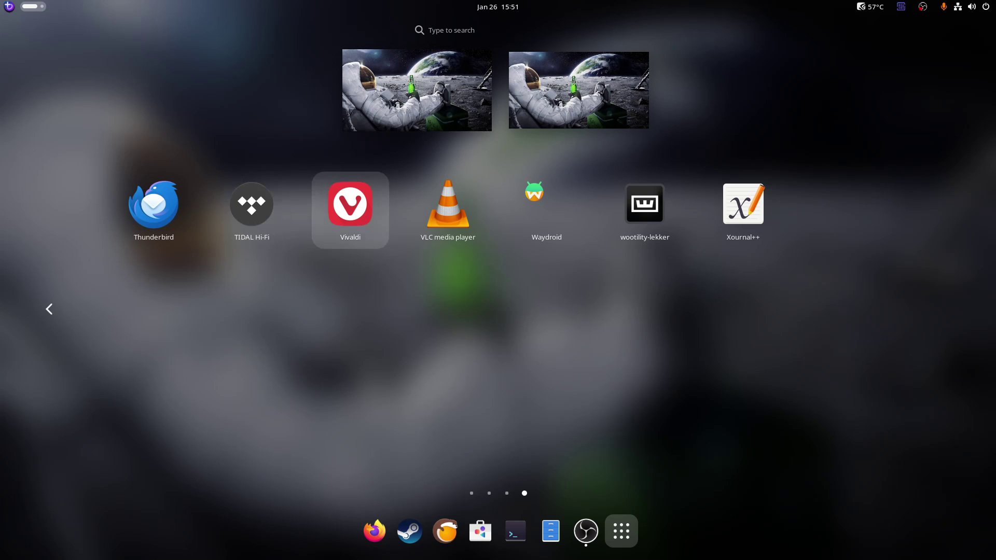
pyautogui.press('Right')
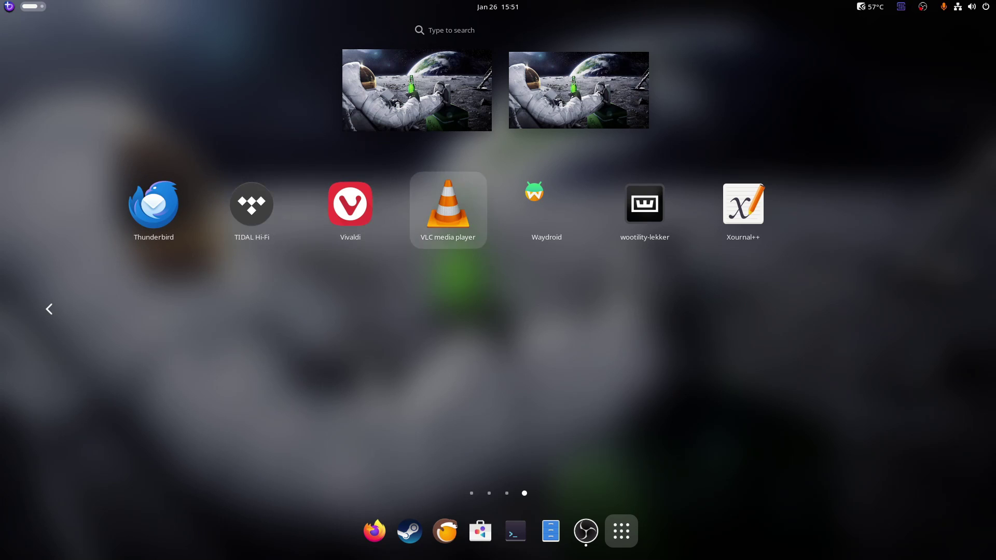
pyautogui.press('Right')
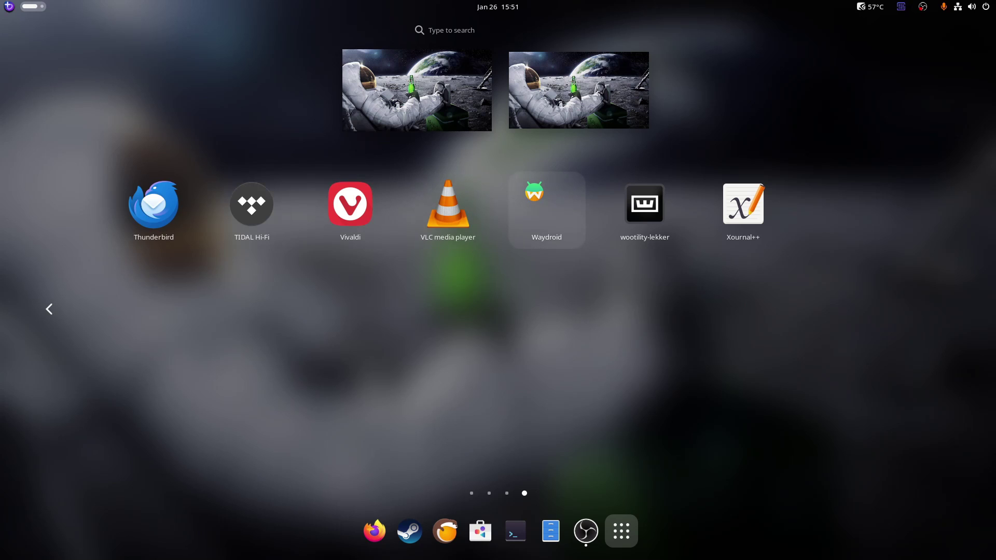
pyautogui.press('Right')
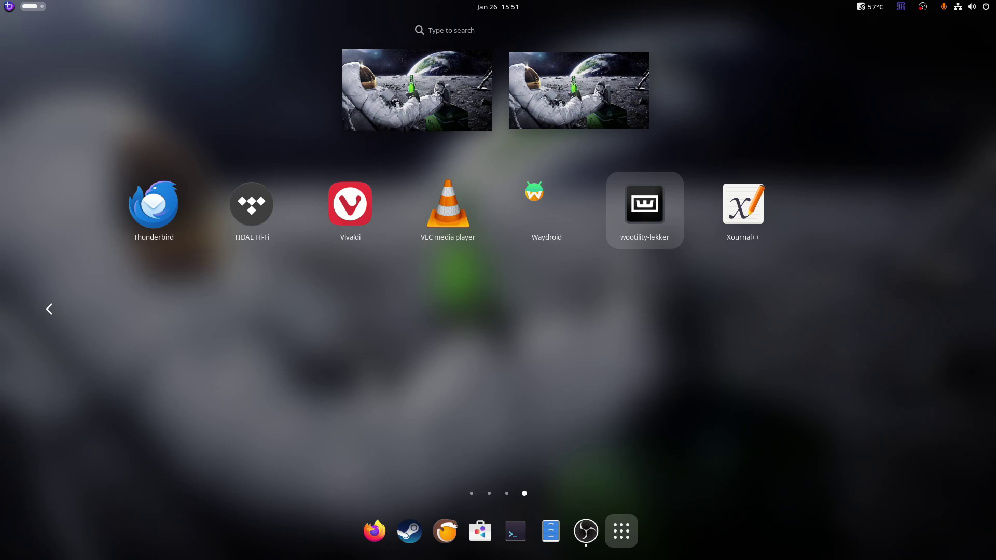
pyautogui.press('Right')
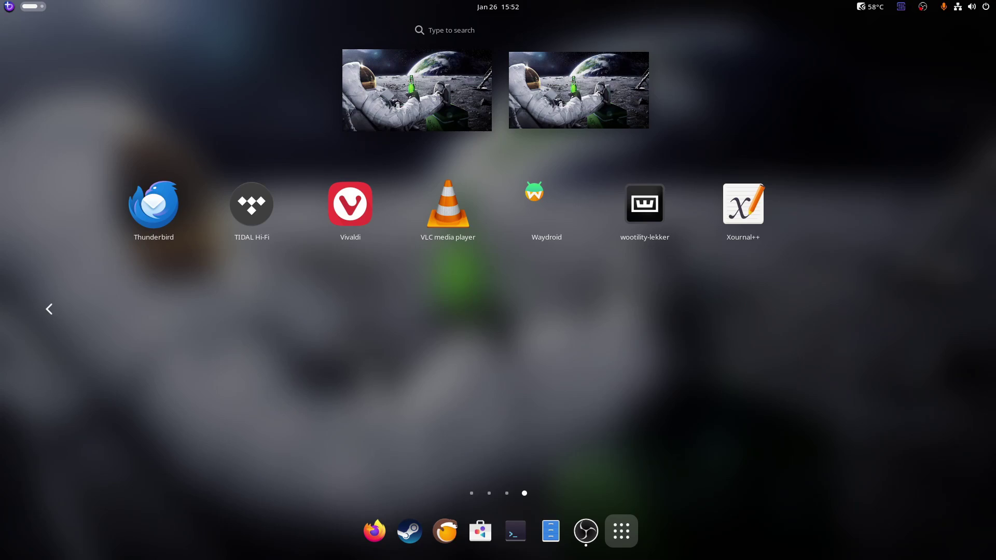
pyautogui.press('super')
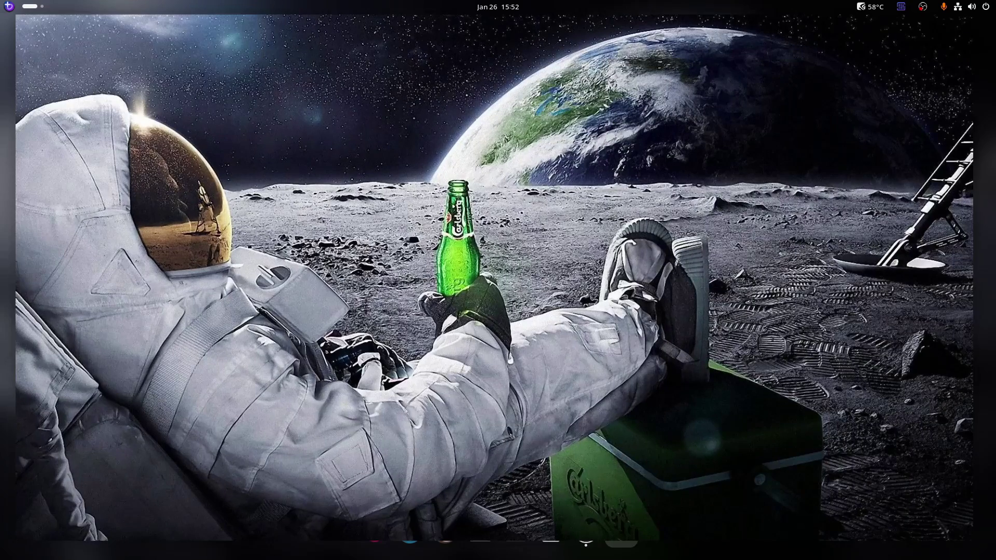